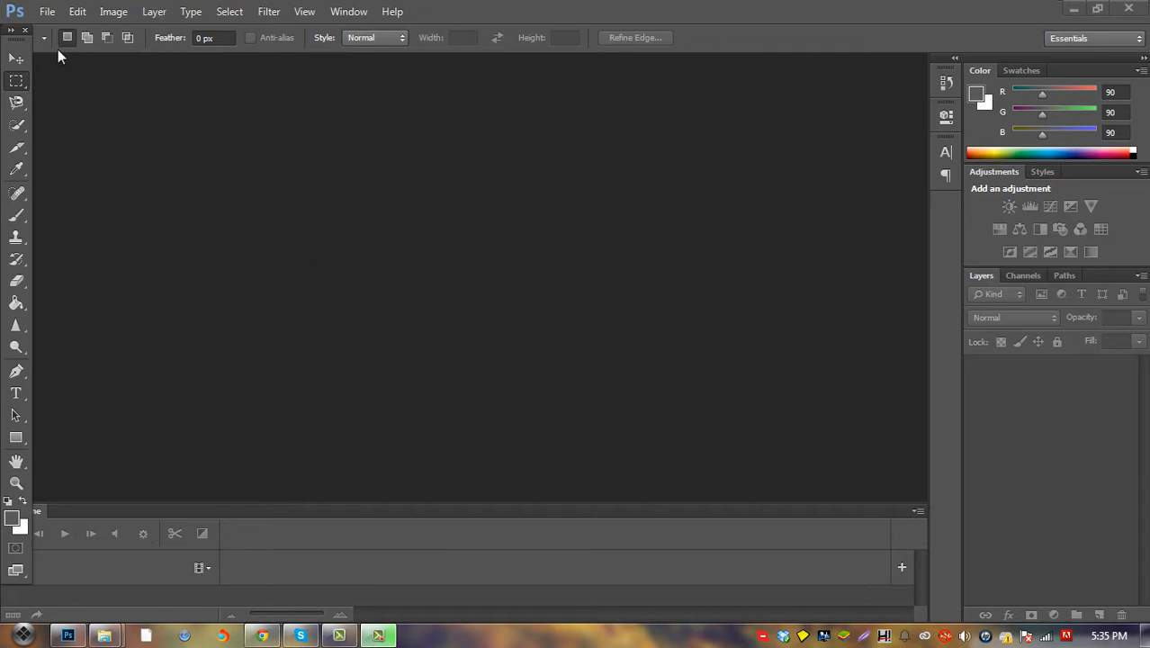
Switch to Chrome and examine the userbars on the SeriesForum, Hack Forums, Leak.sx and Vip Hack Forums profile pages
left_click(261, 635)
scroll(171, 126, "down", 3)
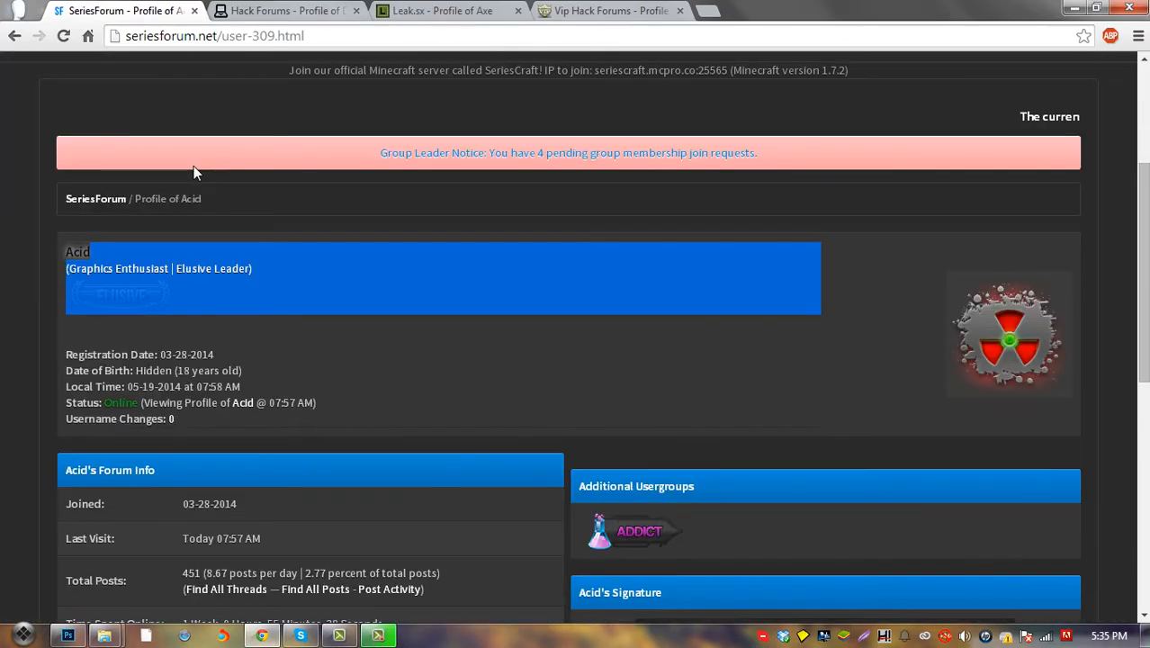
scroll(317, 284, "up", 3)
left_click(305, 13)
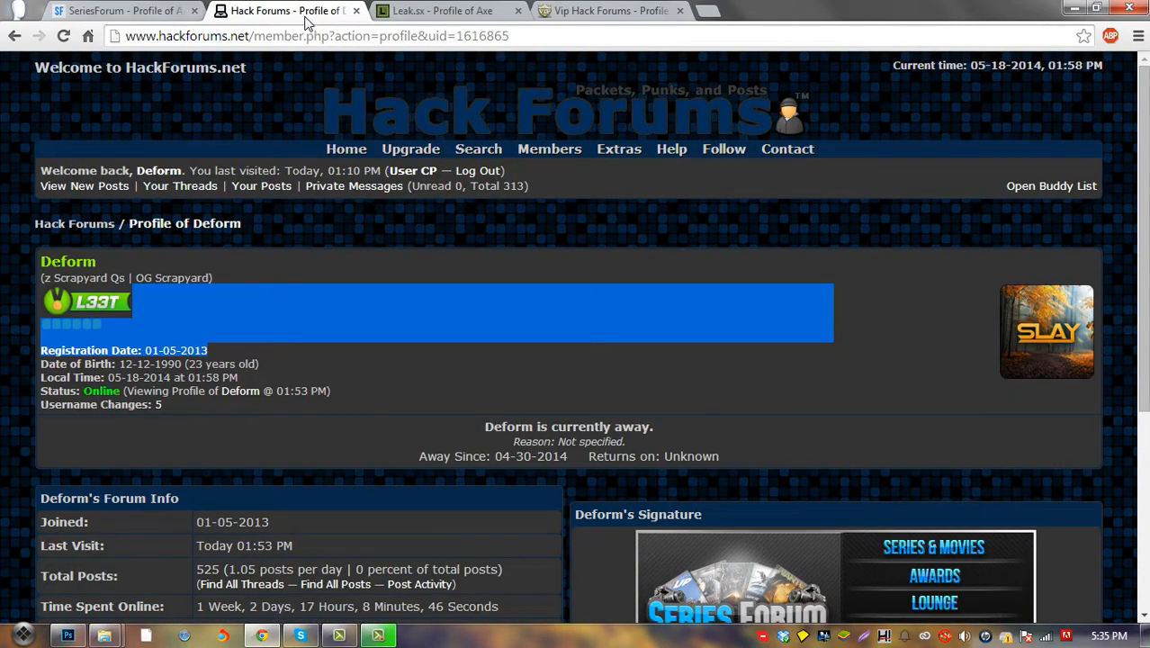
left_click(290, 255)
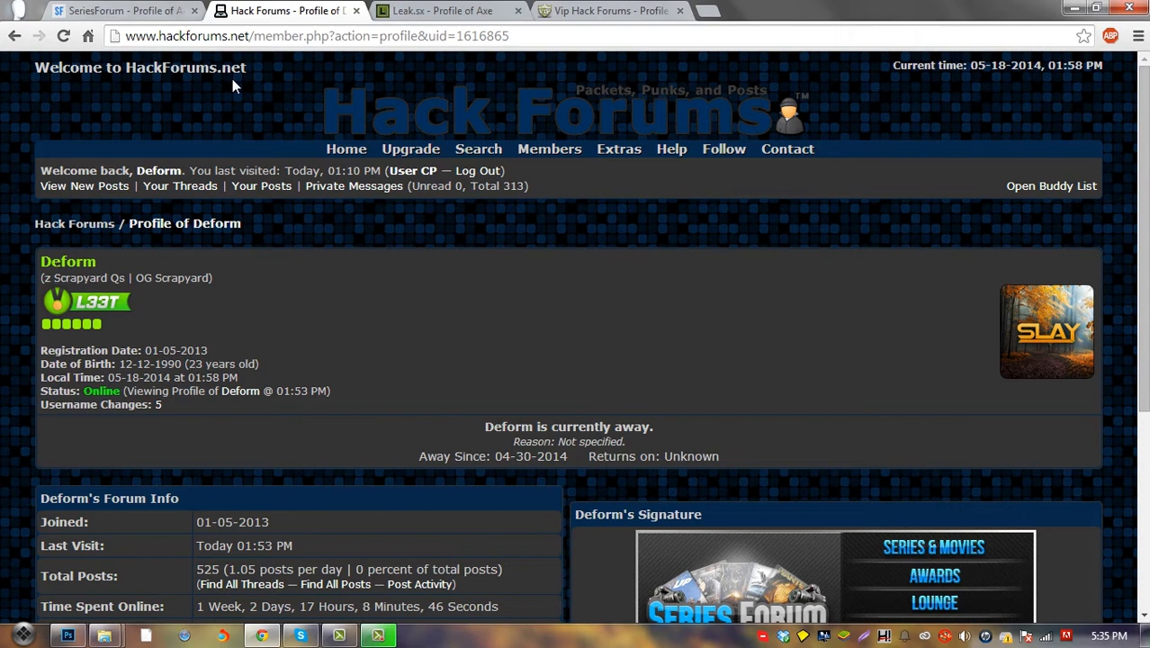
left_click(441, 11)
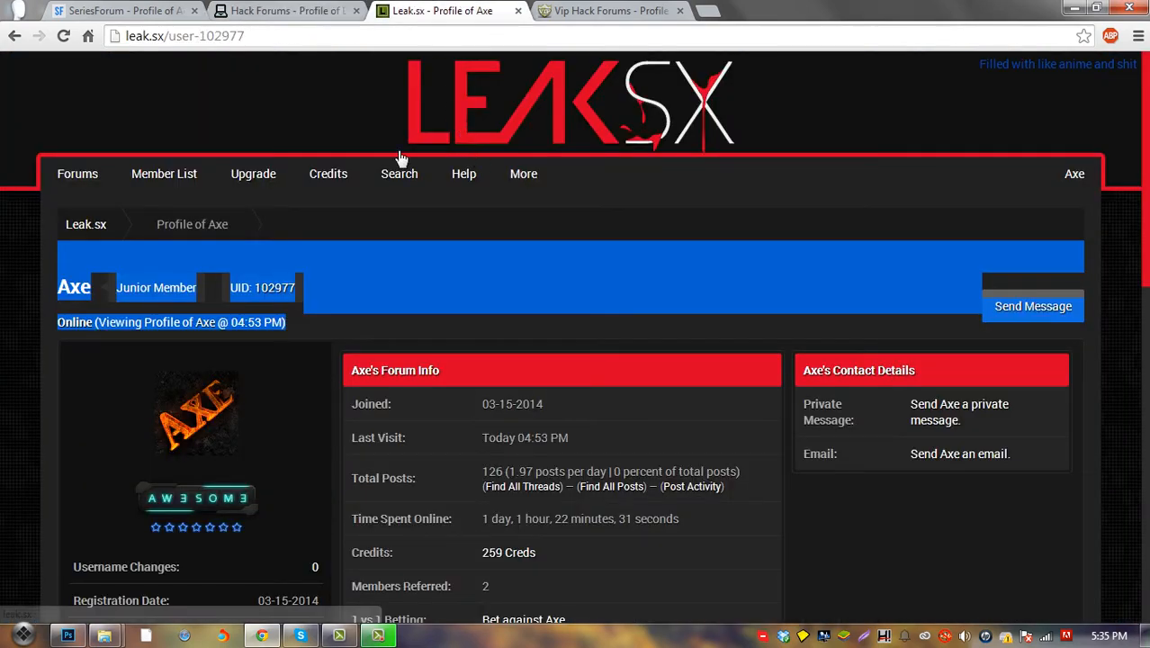
left_click(656, 261)
left_click(593, 18)
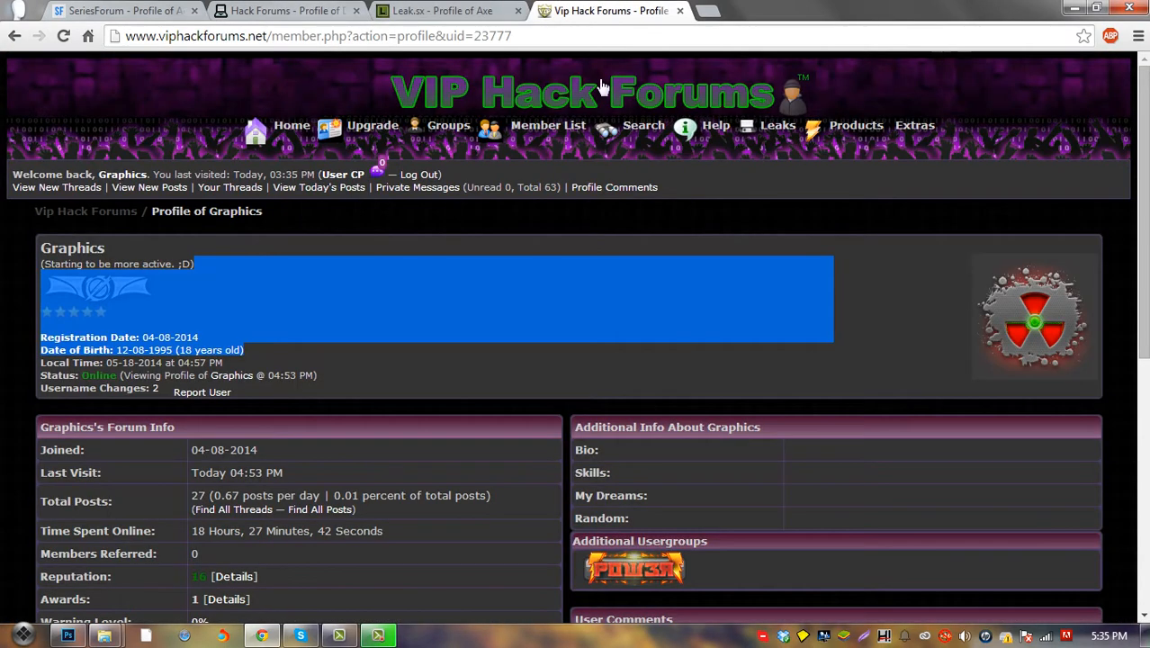
left_click(271, 262)
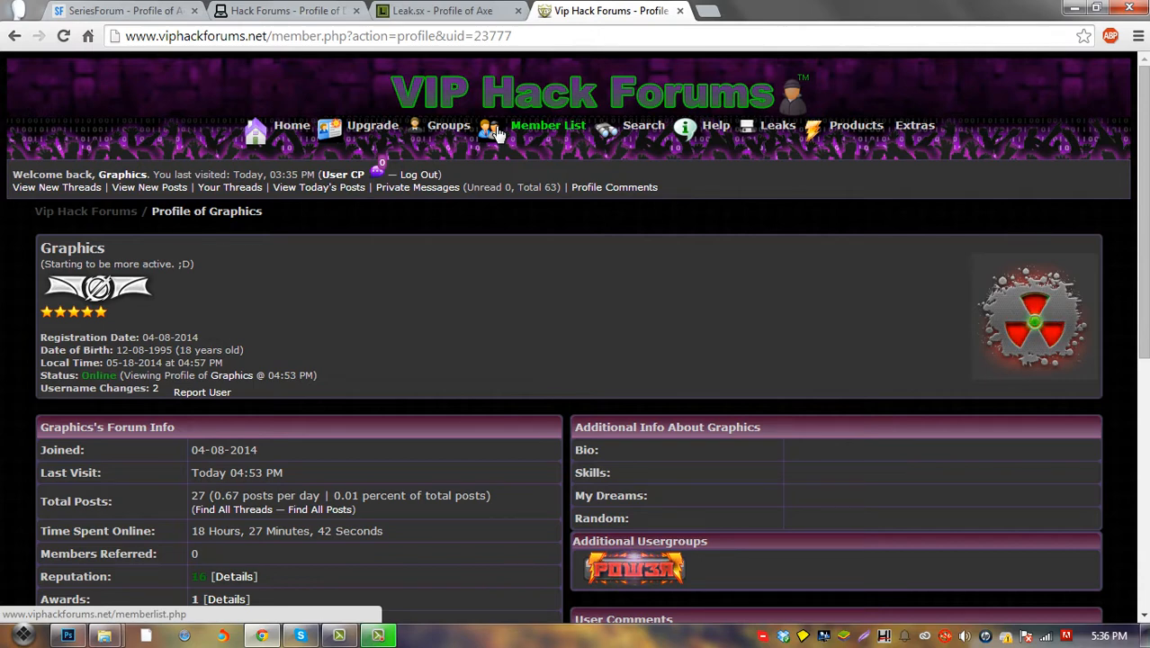
Review the Leak.sx, Hack Forums, SeriesForum and Vip Hack Forums profiles once more and return to Photoshop
left_click(416, 18)
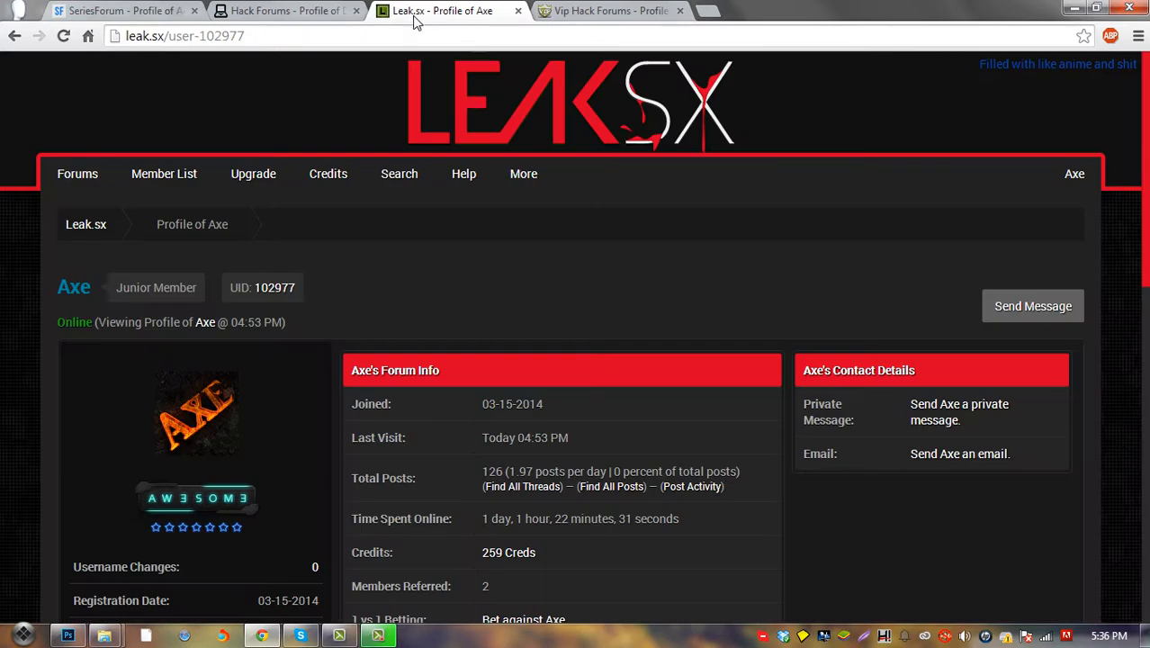
left_click(303, 14)
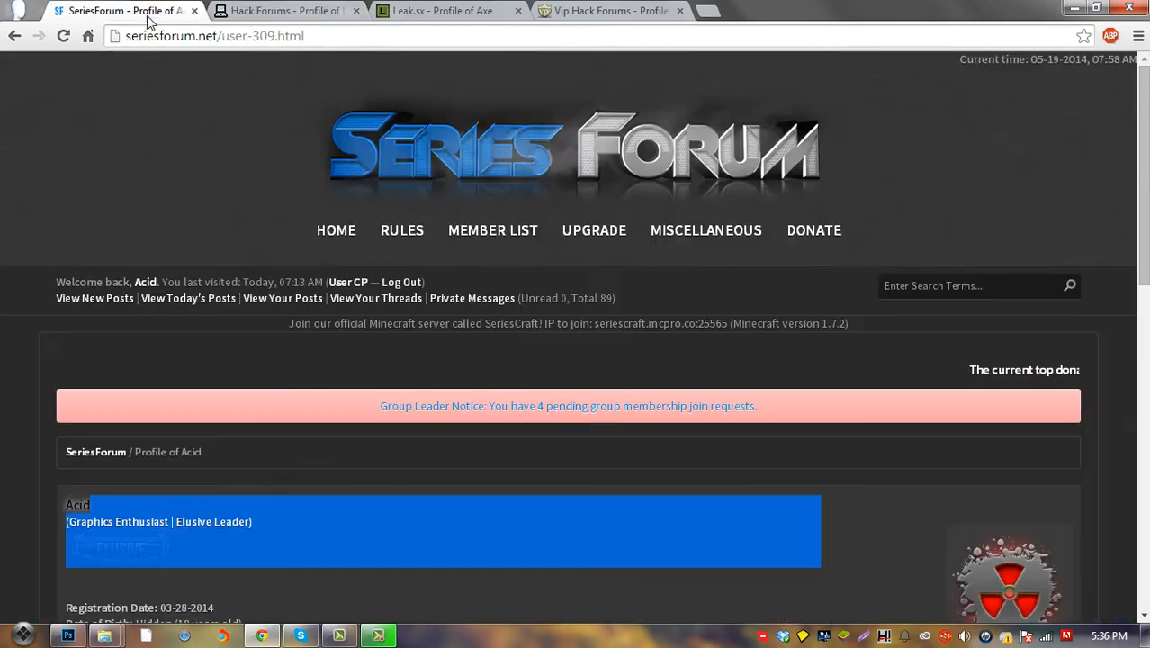
left_click(151, 12)
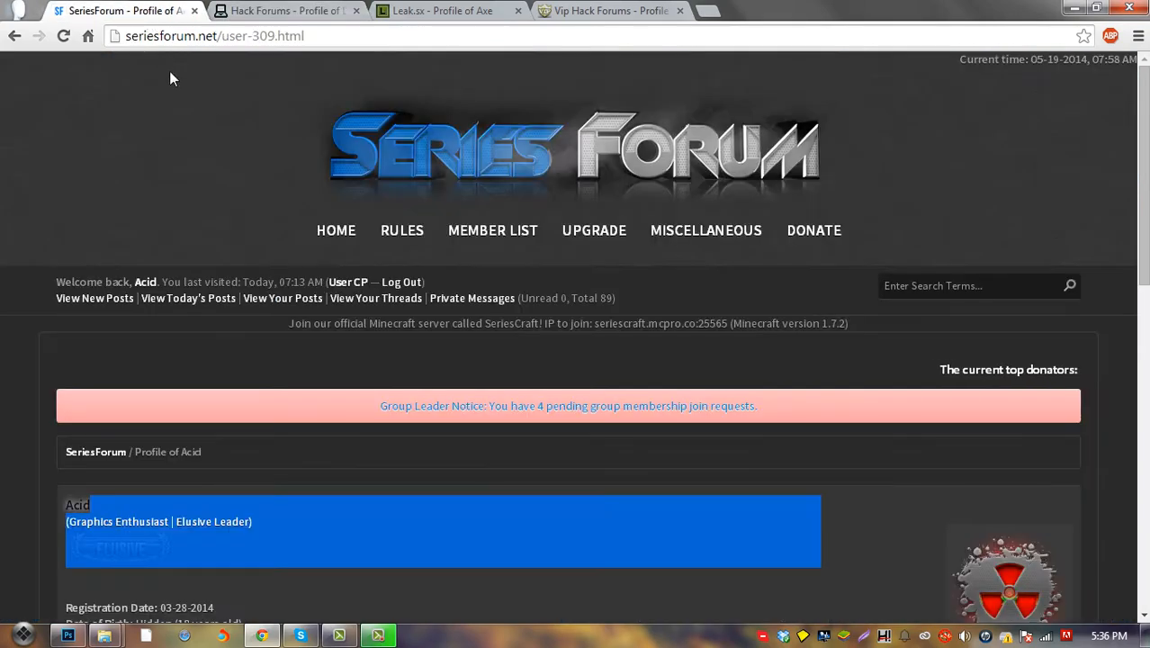
left_click(259, 520)
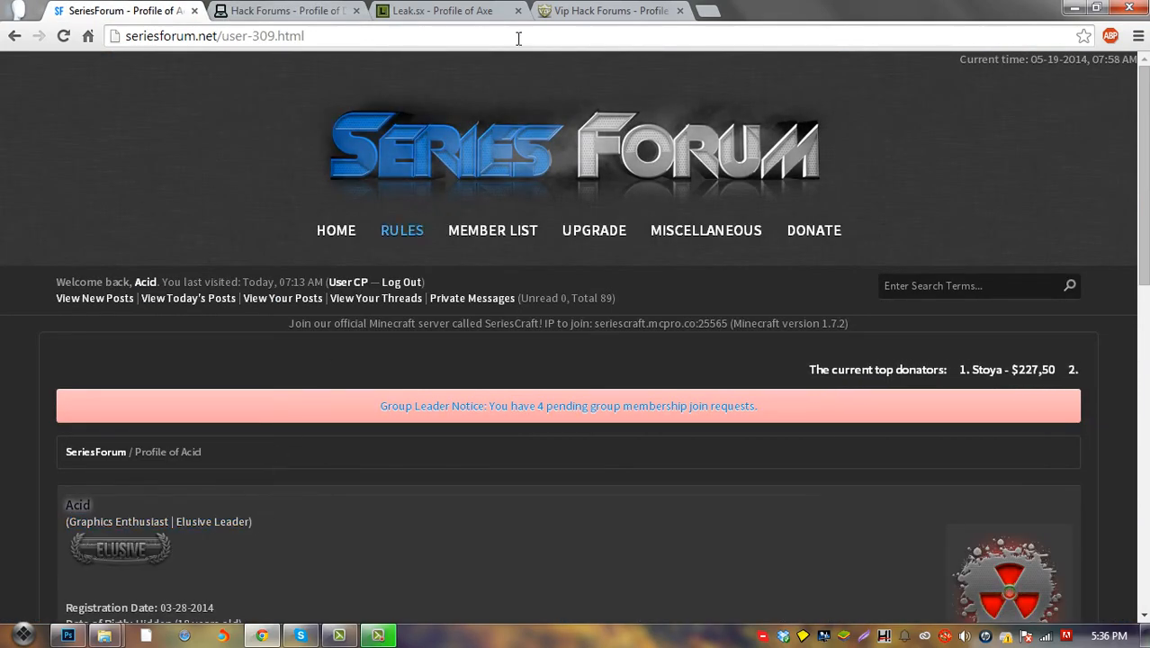
left_click(575, 11)
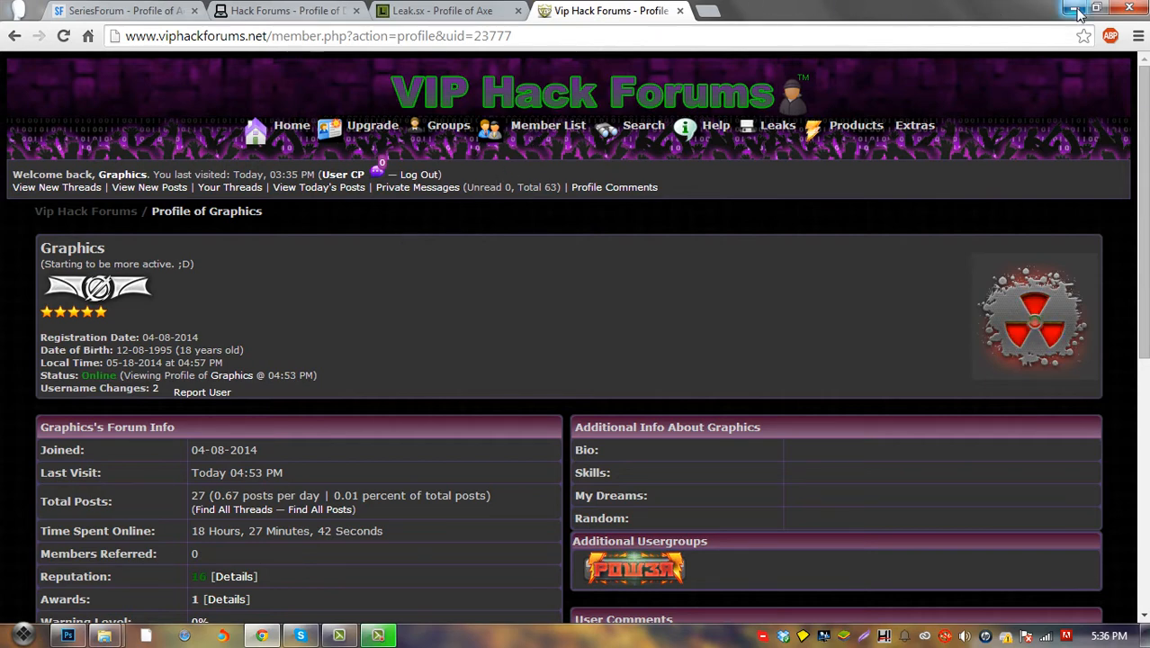
left_click(1074, 11)
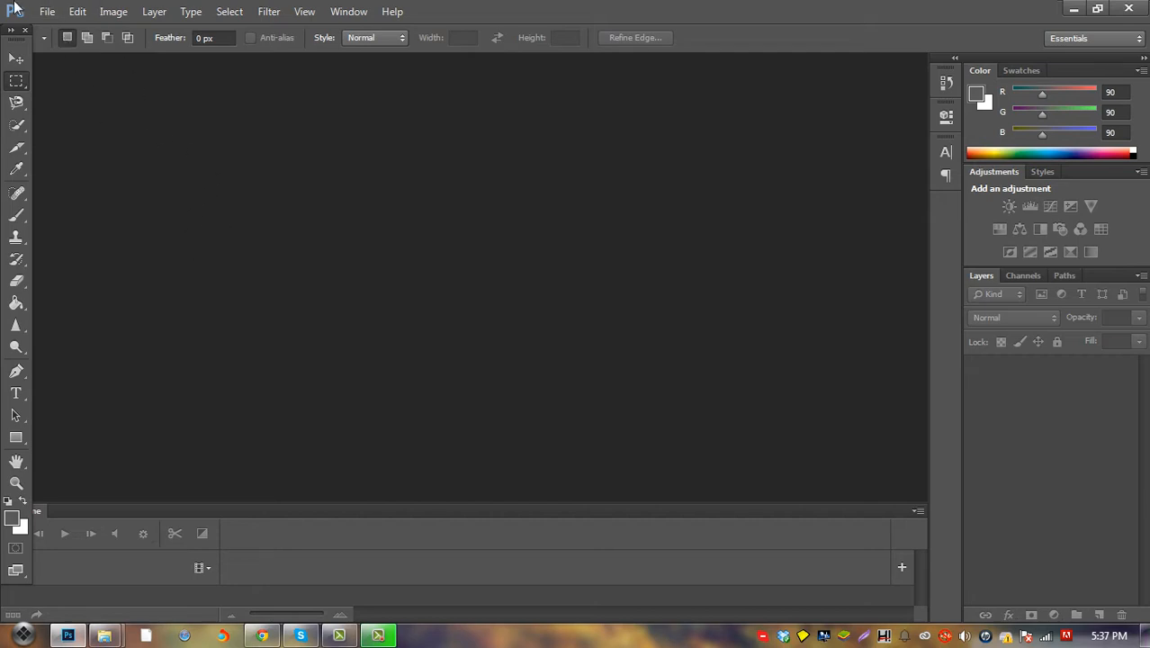
Create a new document from the Userbar preset, 130 x 45 pixels at 72 pixels/inch with a white background
left_click(45, 12)
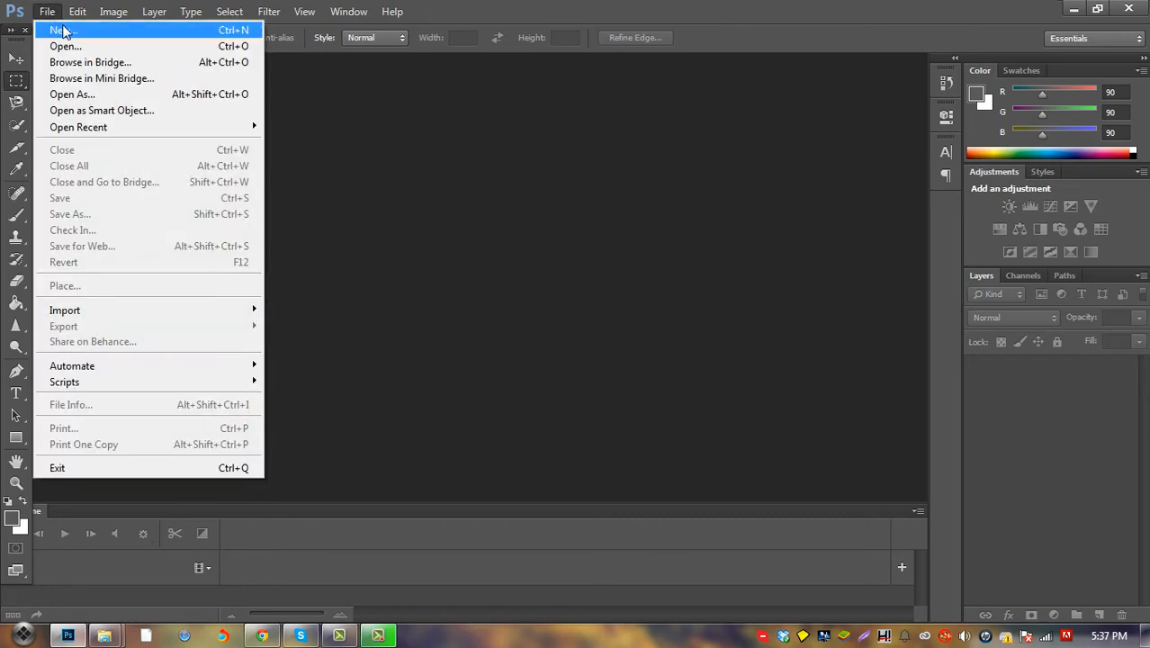
left_click(61, 31)
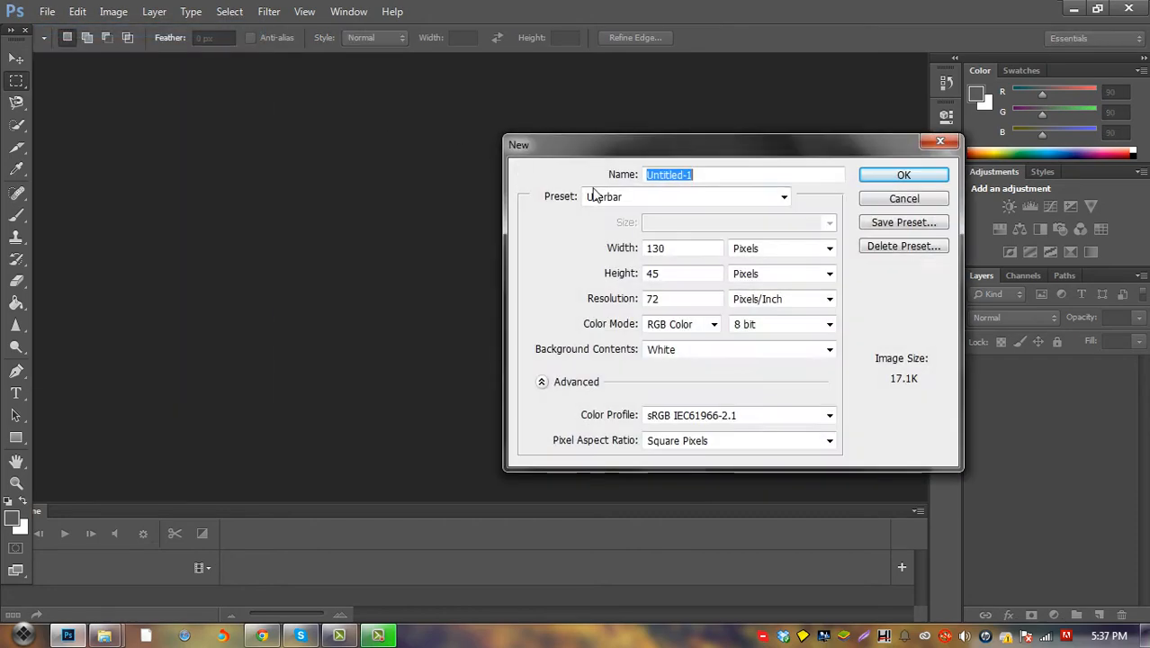
left_click(693, 247)
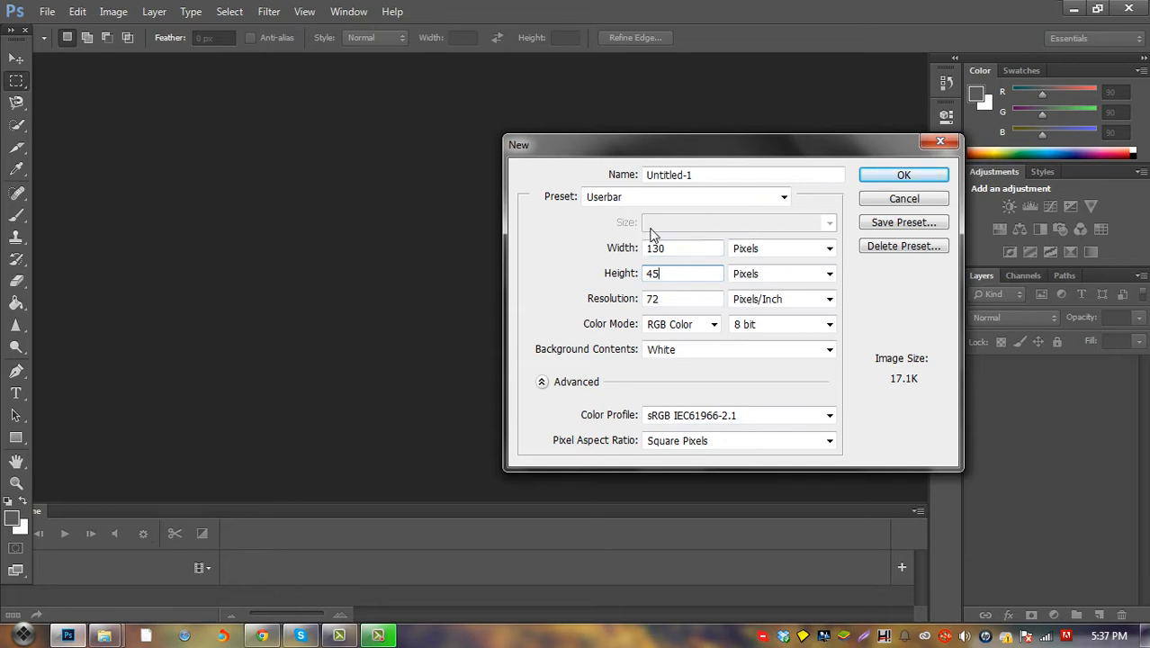
left_click(892, 175)
Check the canvas width and height in pixels and leave the canvas size unchanged
left_click(113, 11)
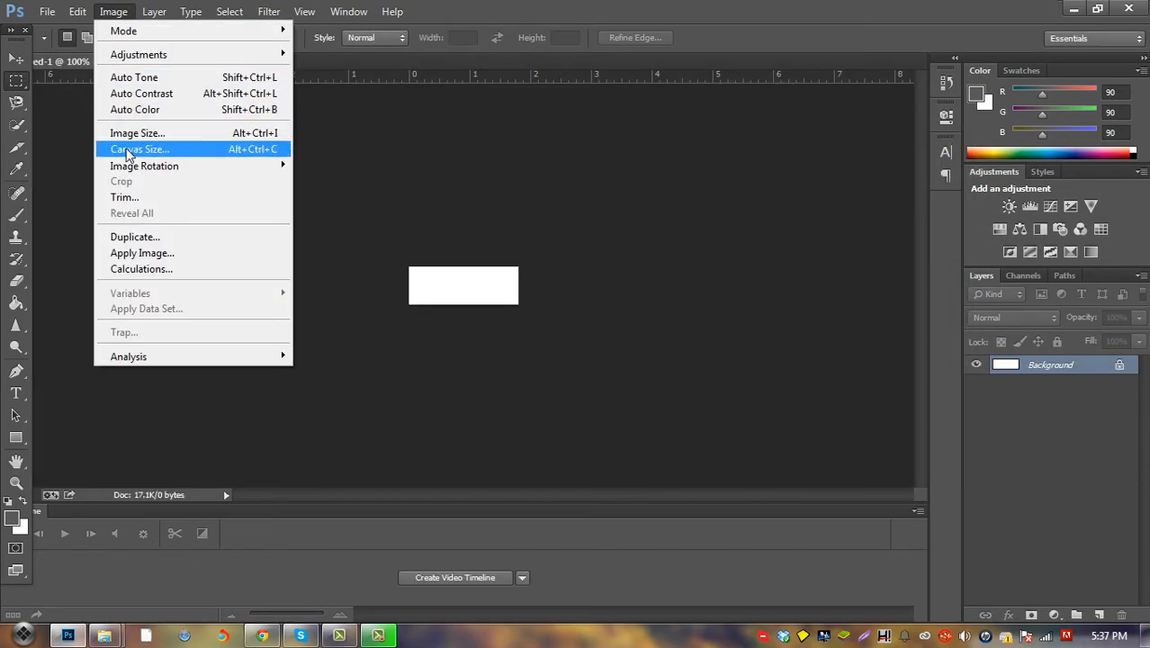
left_click(127, 150)
left_click(625, 224)
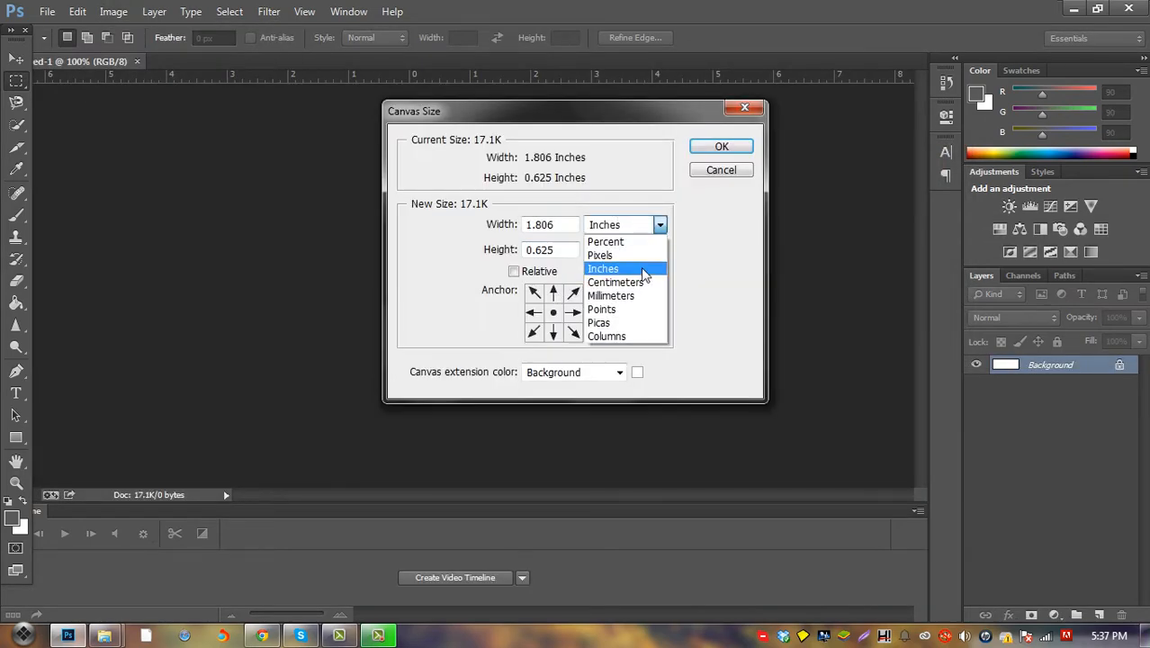
left_click(630, 259)
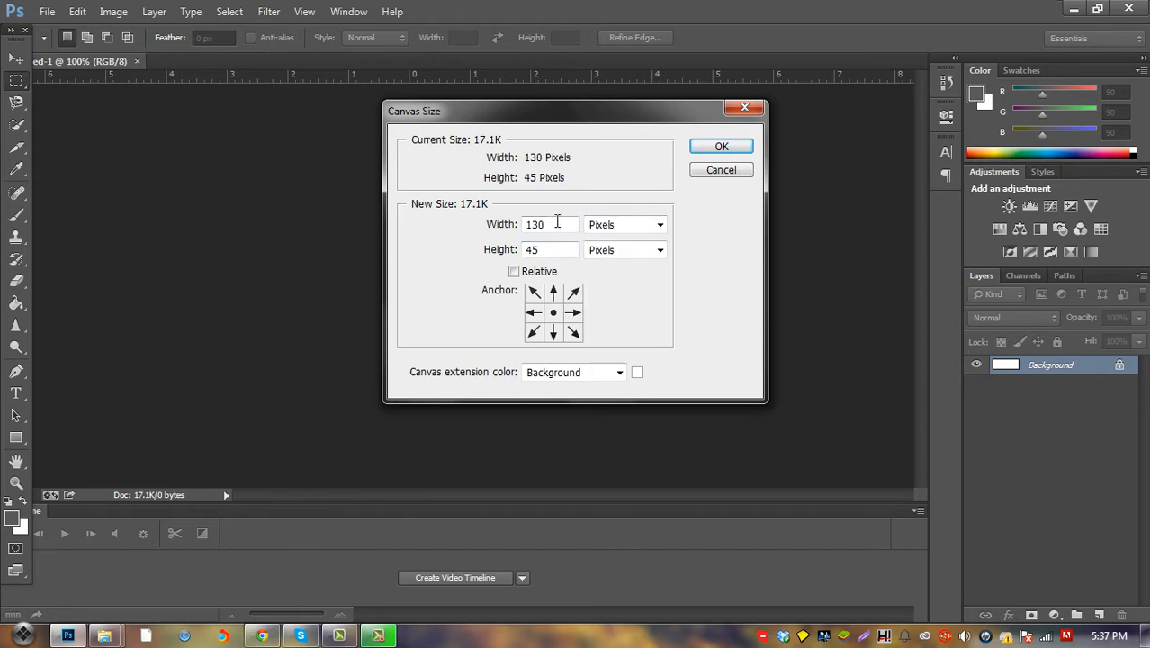
double_click(556, 224)
key("Tab")
key("shift+Tab")
left_click(724, 170)
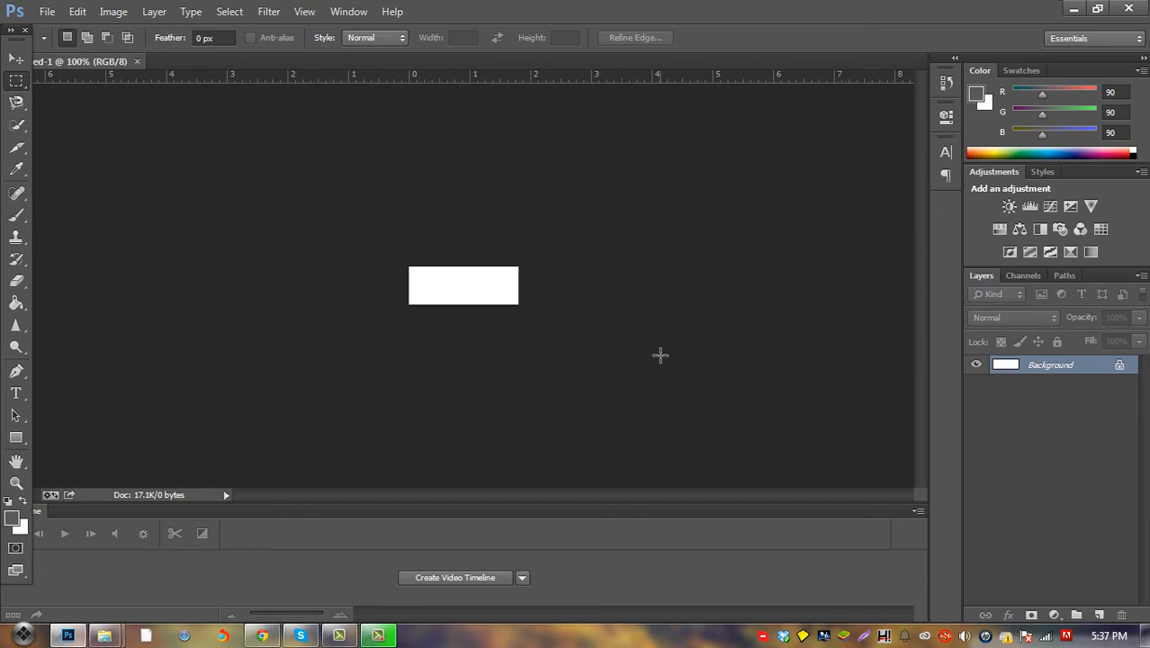
Unlock the Background layer to turn it into a regular editable layer
left_click_drag(1116, 366, 1121, 613)
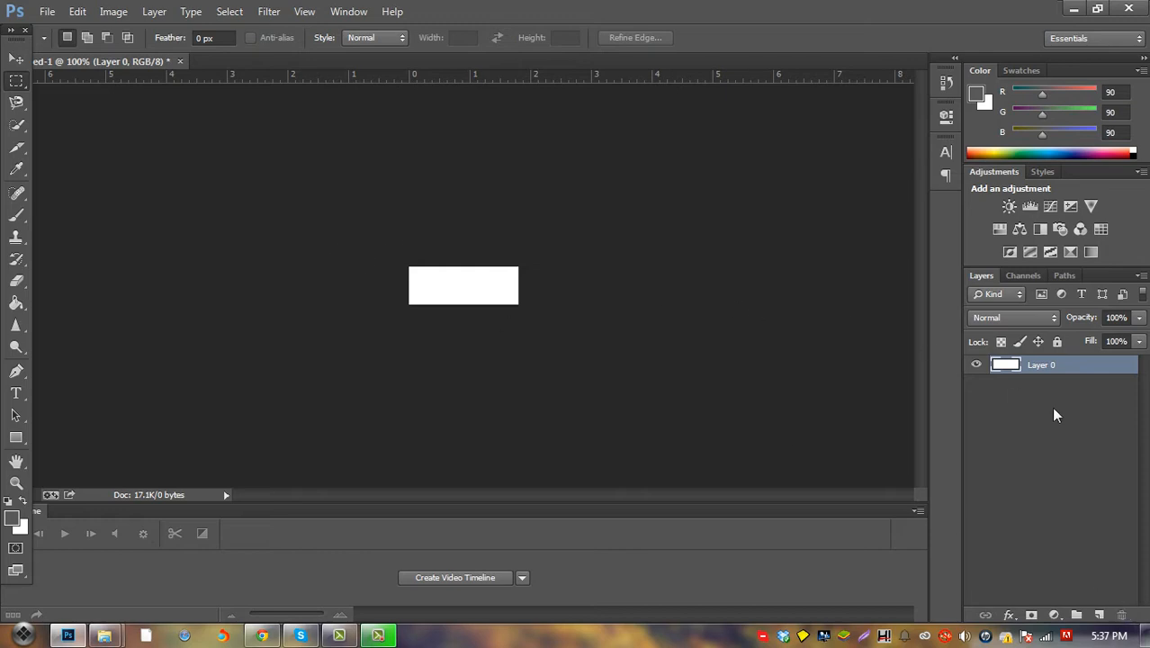
key("ctrl+z")
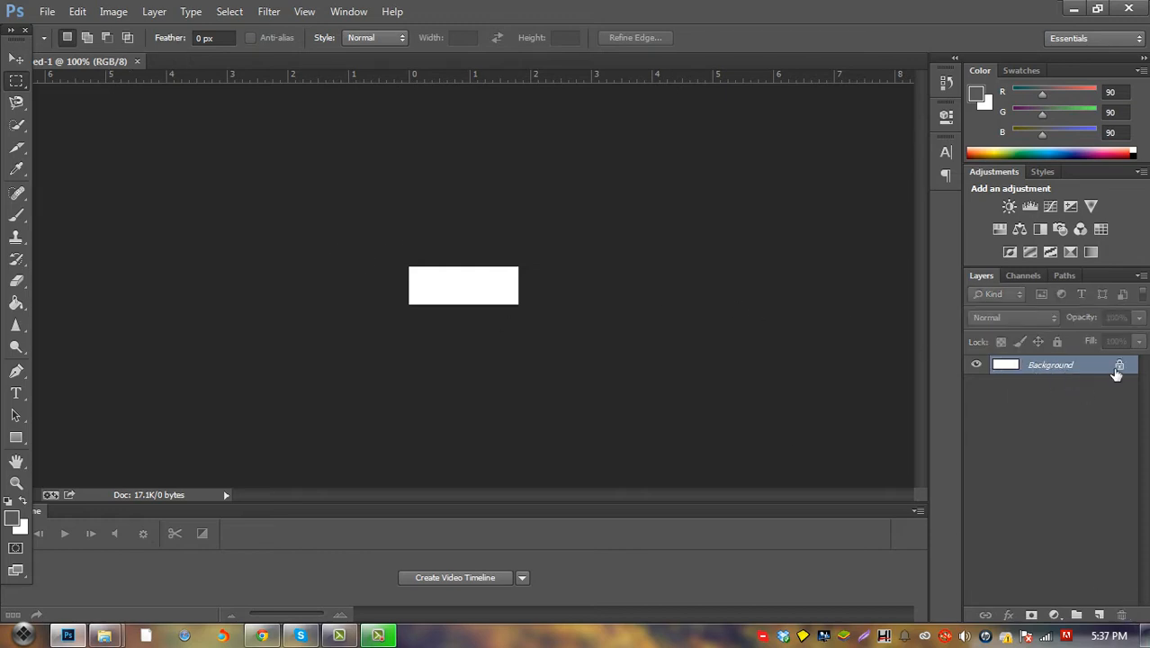
left_click_drag(1118, 369, 1122, 615)
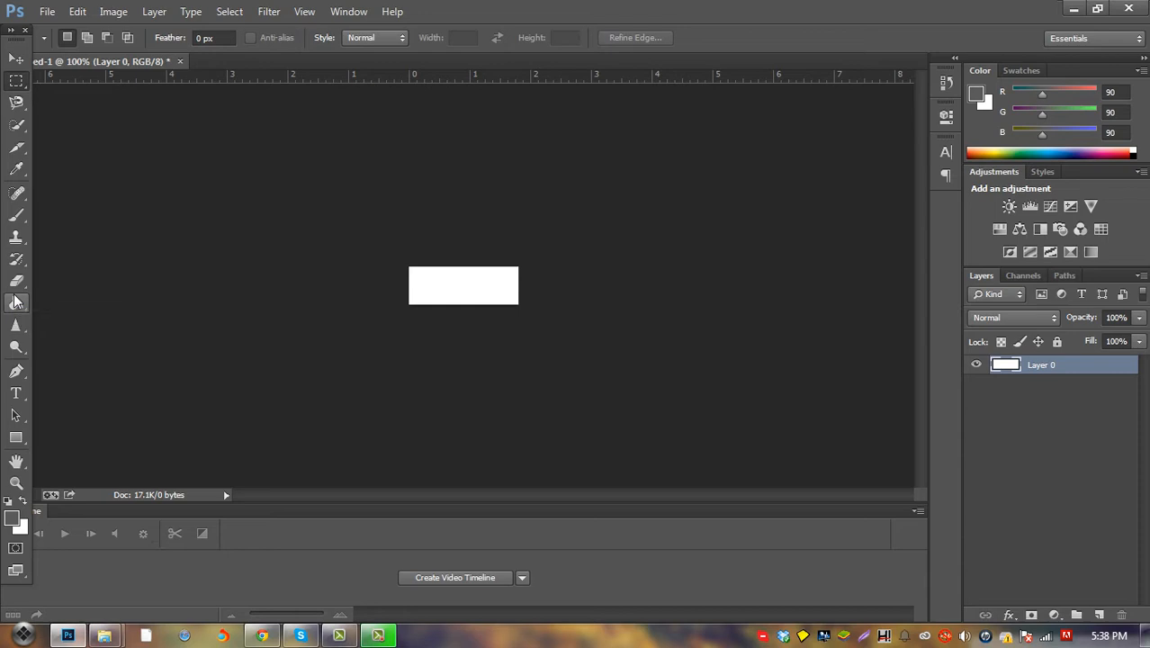
Activate the Paint Bucket tool for filling the layer
left_click_drag(62, 57, 94, 54)
left_click(16, 439)
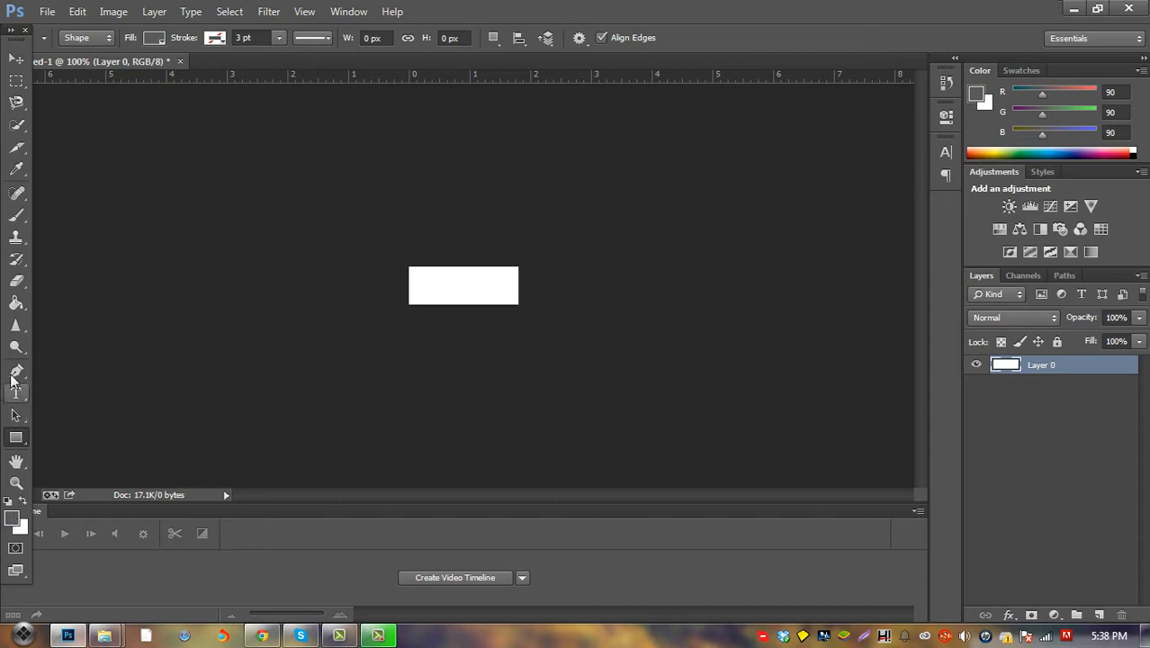
left_click(15, 306)
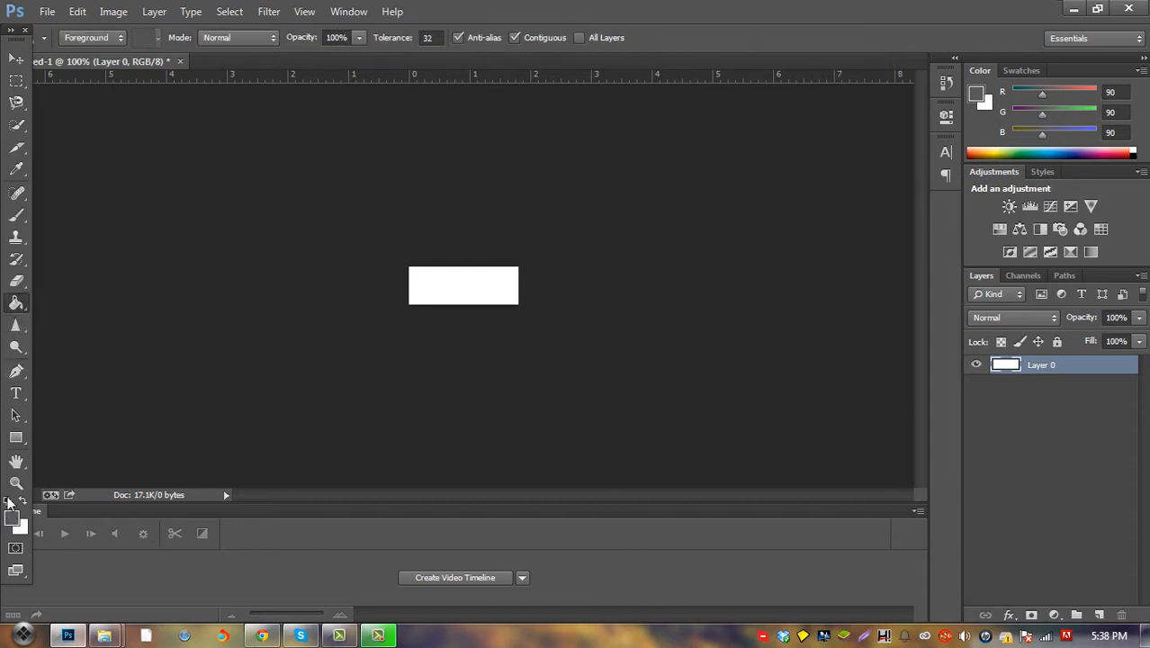
Switch to Chrome, compare the profile background colours of the four forums, and return to Photoshop
left_click(262, 635)
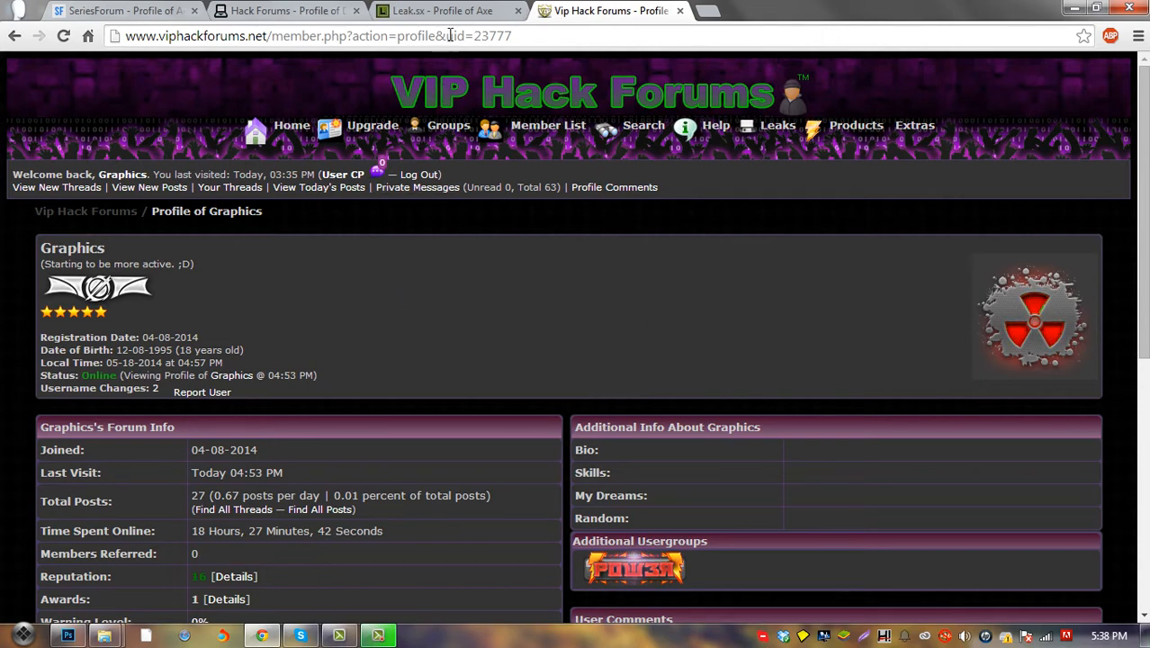
left_click(438, 10)
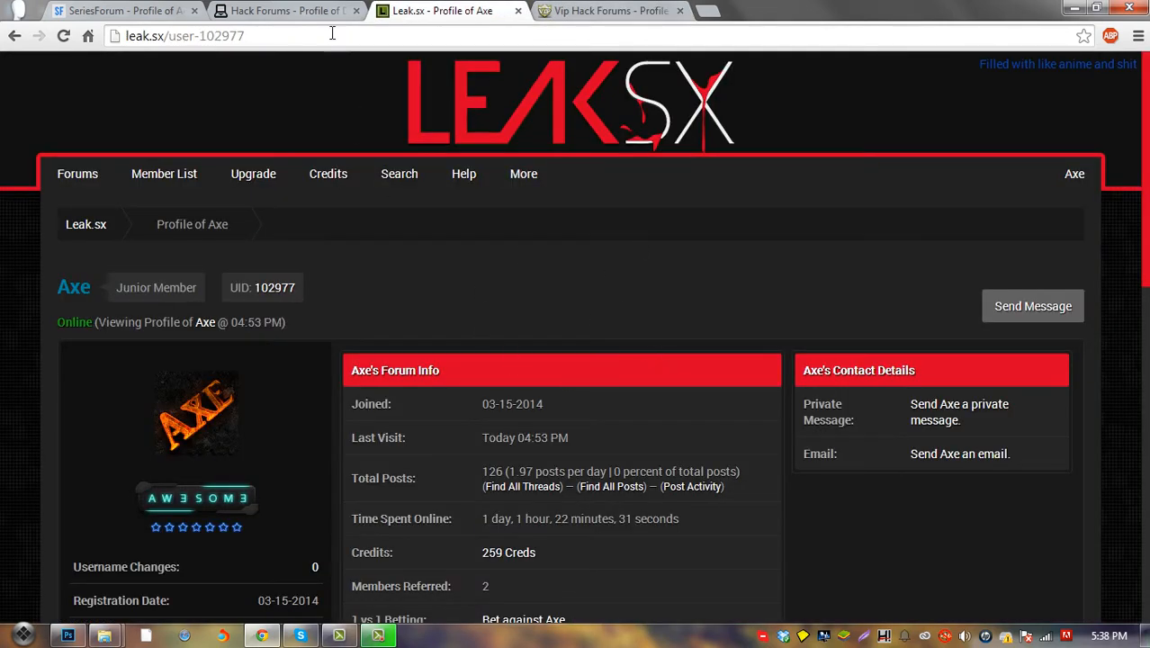
left_click(297, 11)
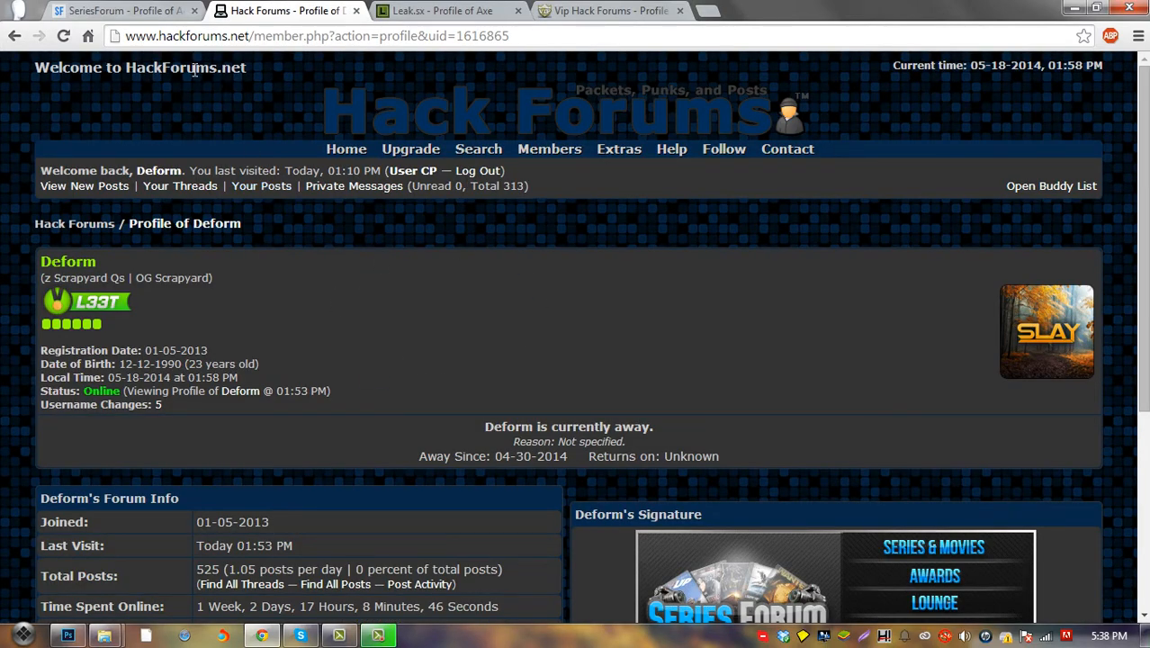
left_click(122, 11)
scroll(454, 414, "down", 2)
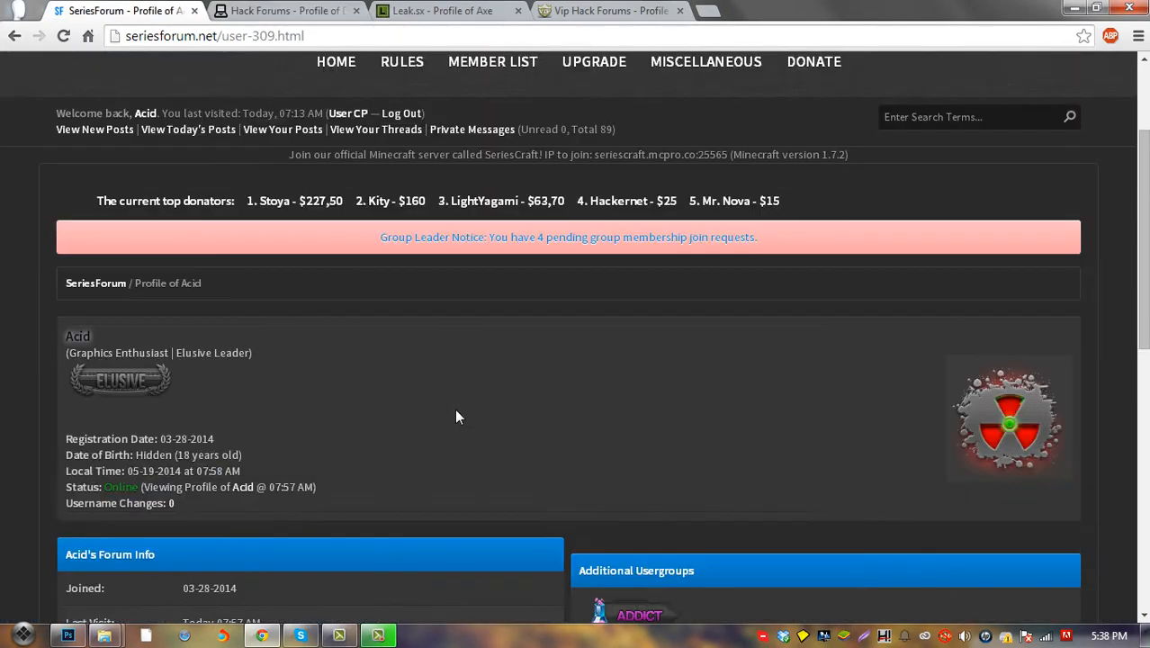
scroll(455, 408, "up", 3)
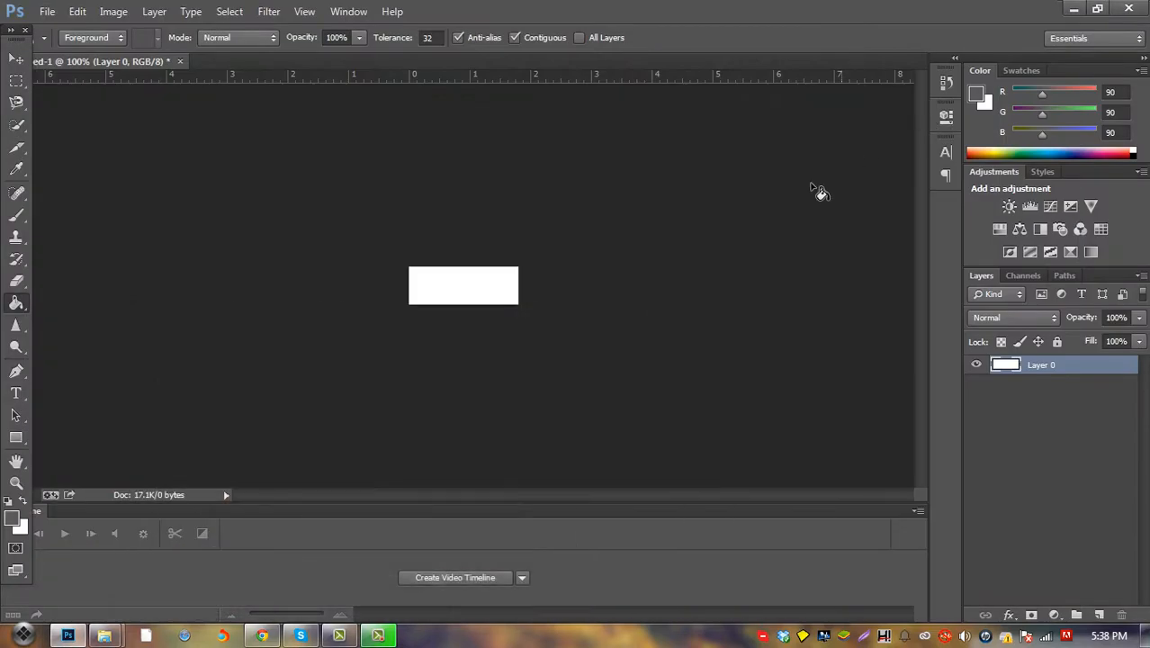
Set the foreground colour to 363636, fill the layer with it, and compare the fill with the SeriesForum profile background
left_click(13, 518)
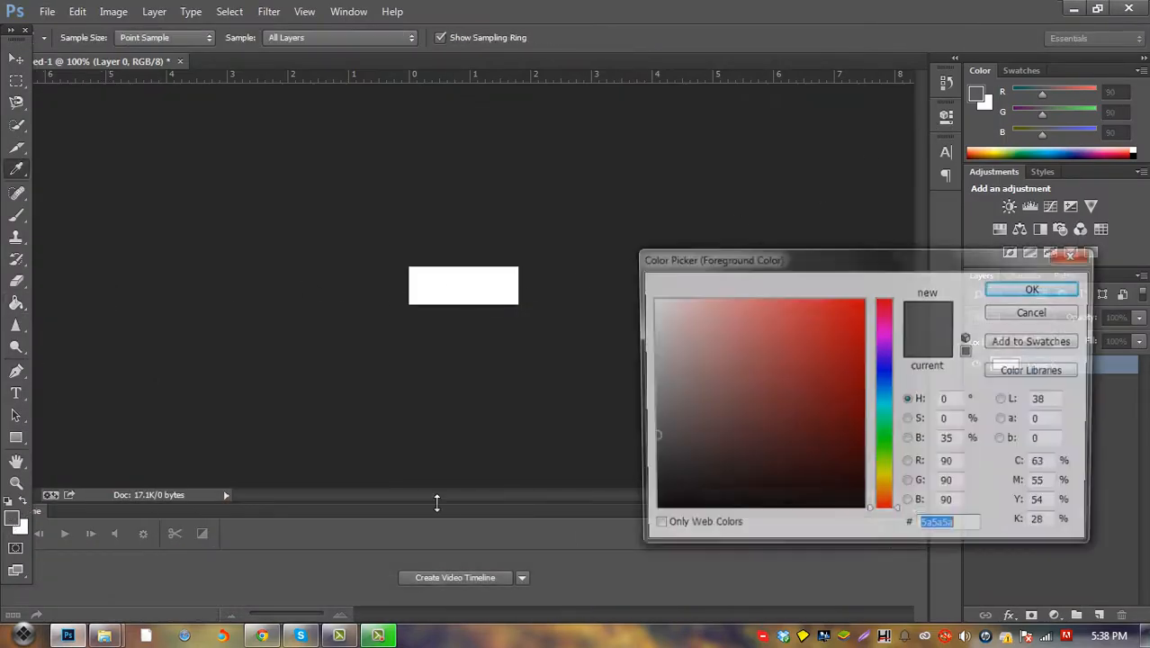
left_click_drag(668, 448, 602, 467)
key("Return")
key("g")
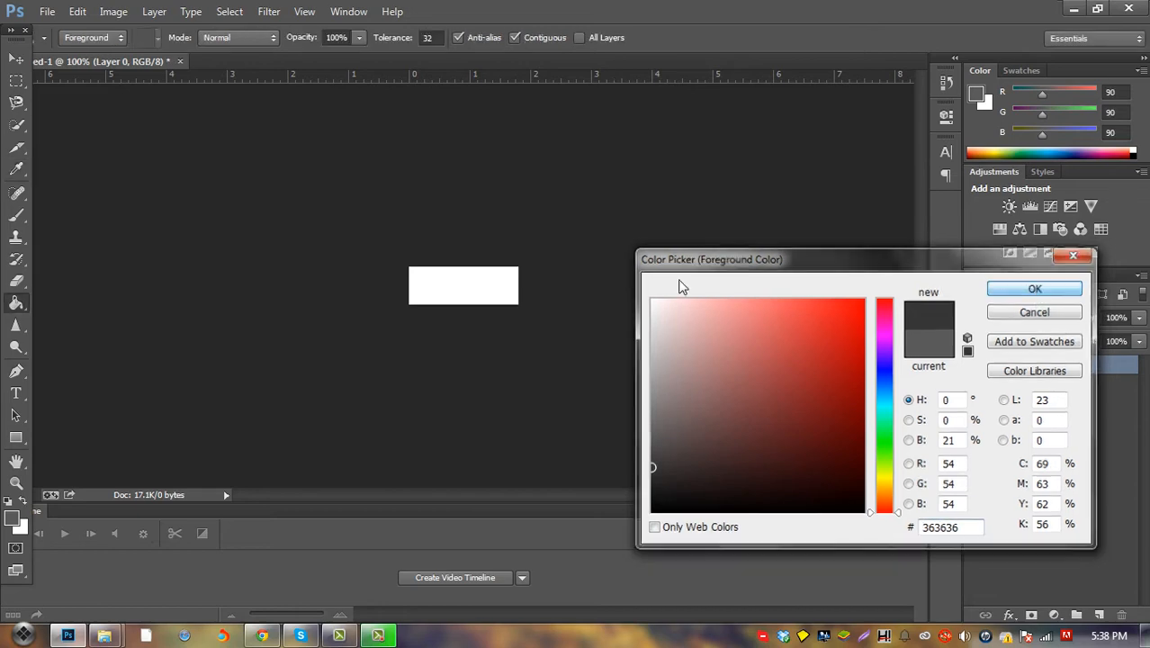
left_click(459, 279)
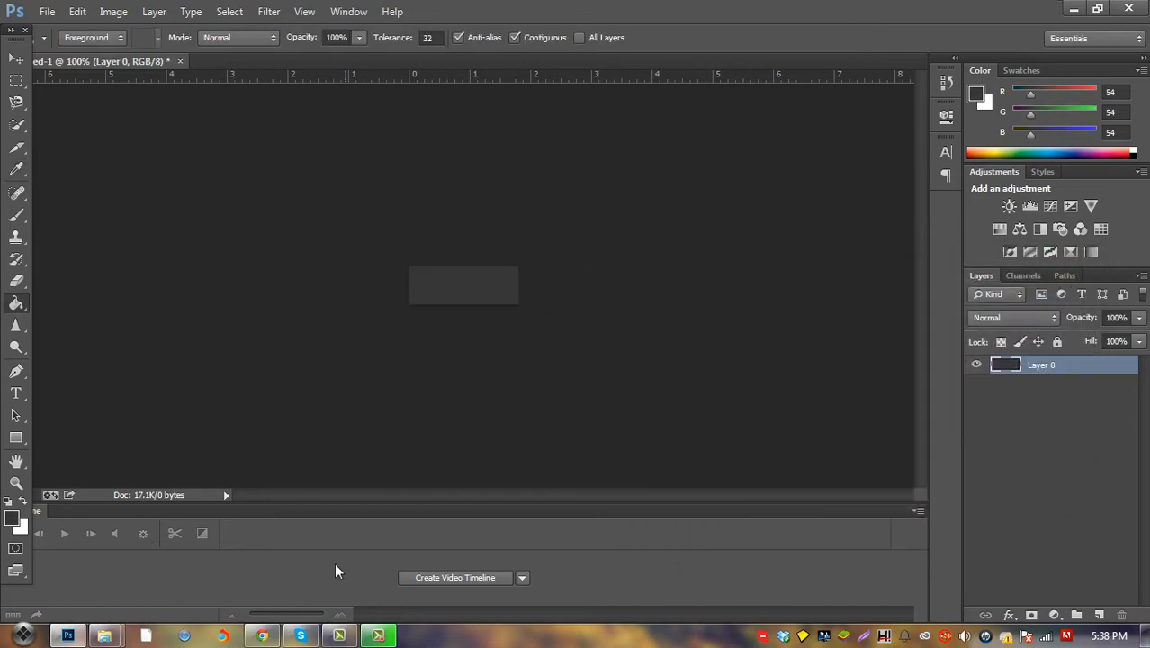
left_click(262, 635)
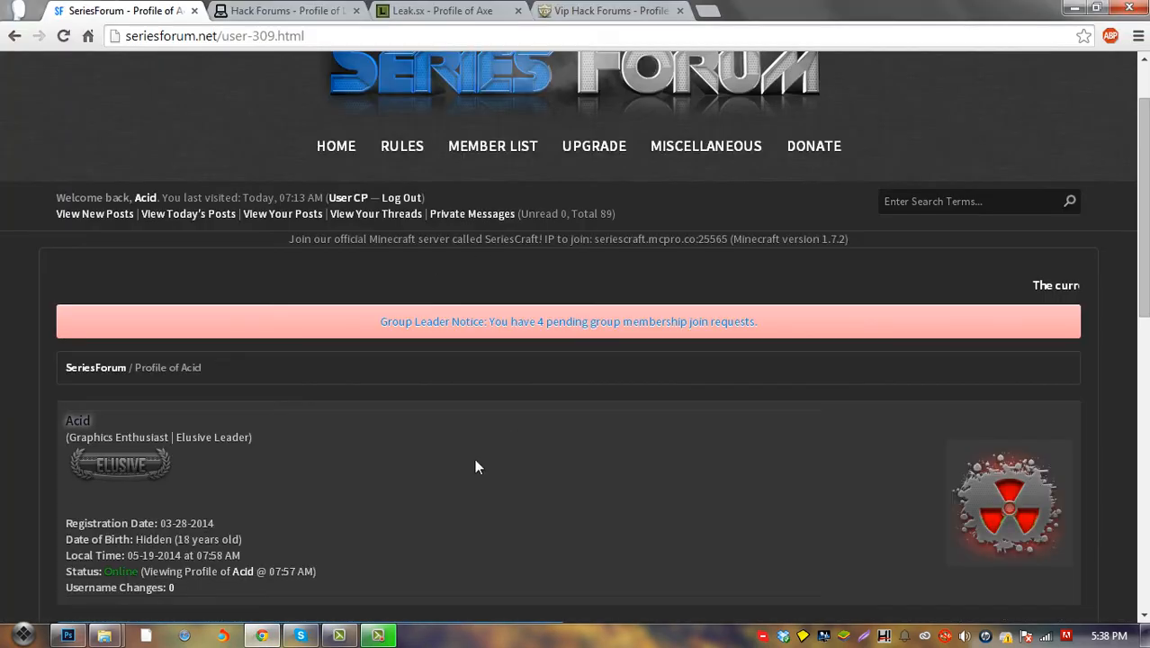
left_click(1073, 8)
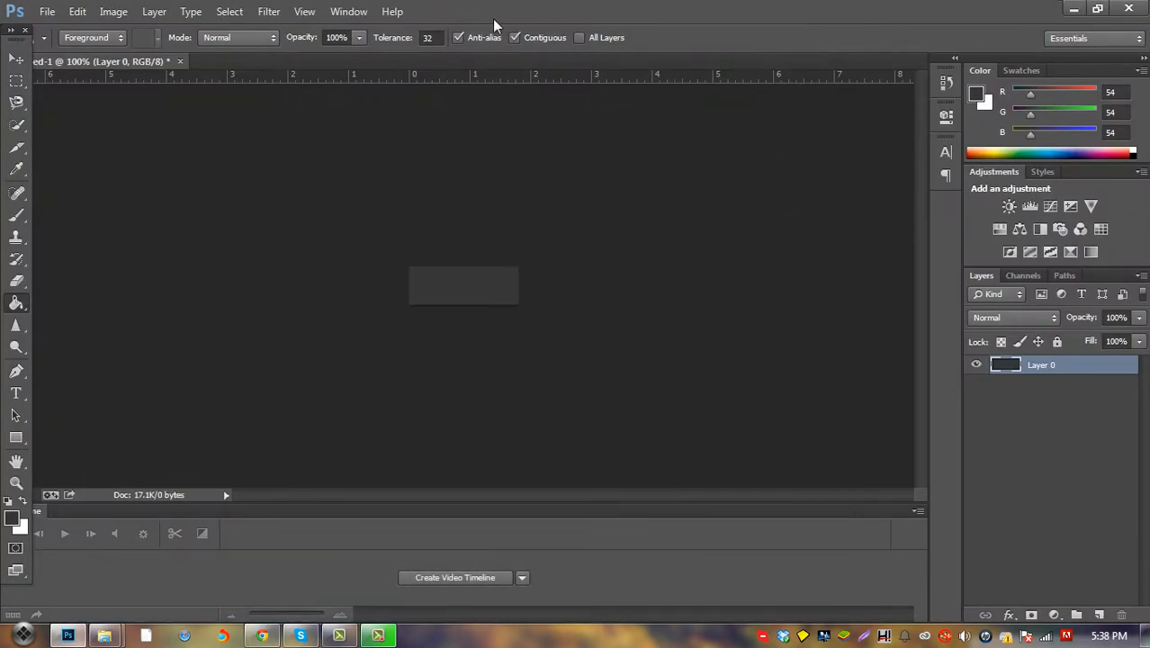
Open the SERIES FORUM background image in Windows Photo Viewer
left_click_drag(443, 8, 693, 1)
left_click_drag(470, 10, 659, 18)
double_click(158, 486)
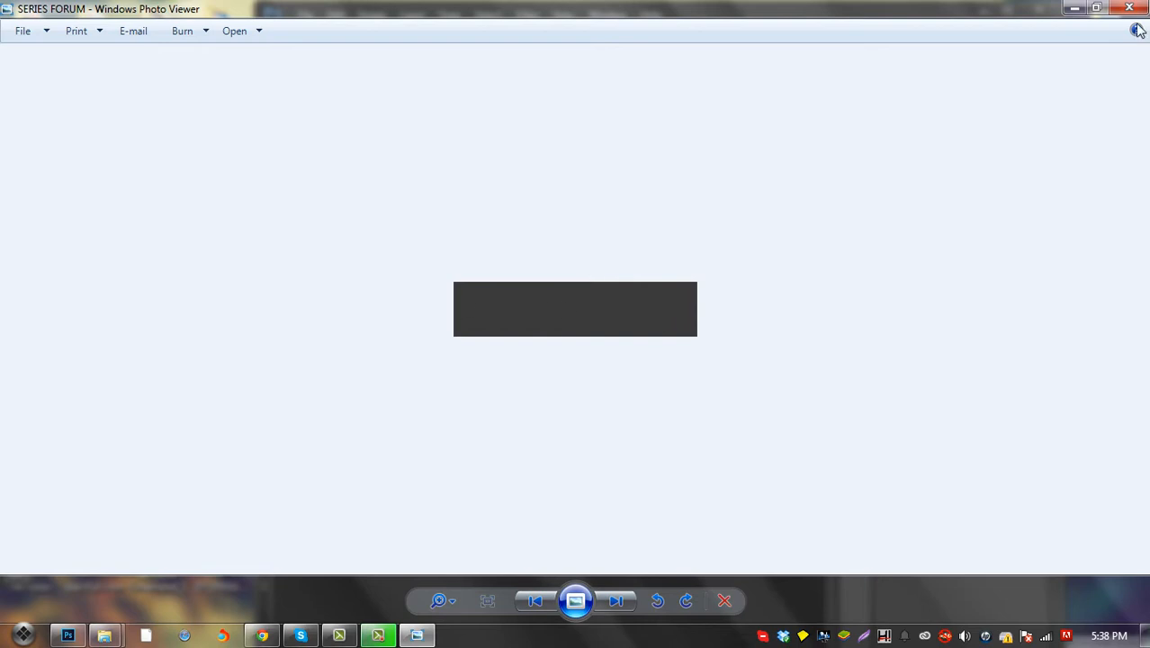
Close the SERIES FORUM image, view the HF color image in Windows Photo Viewer, and return to Photoshop in a maximized window
left_click(1129, 8)
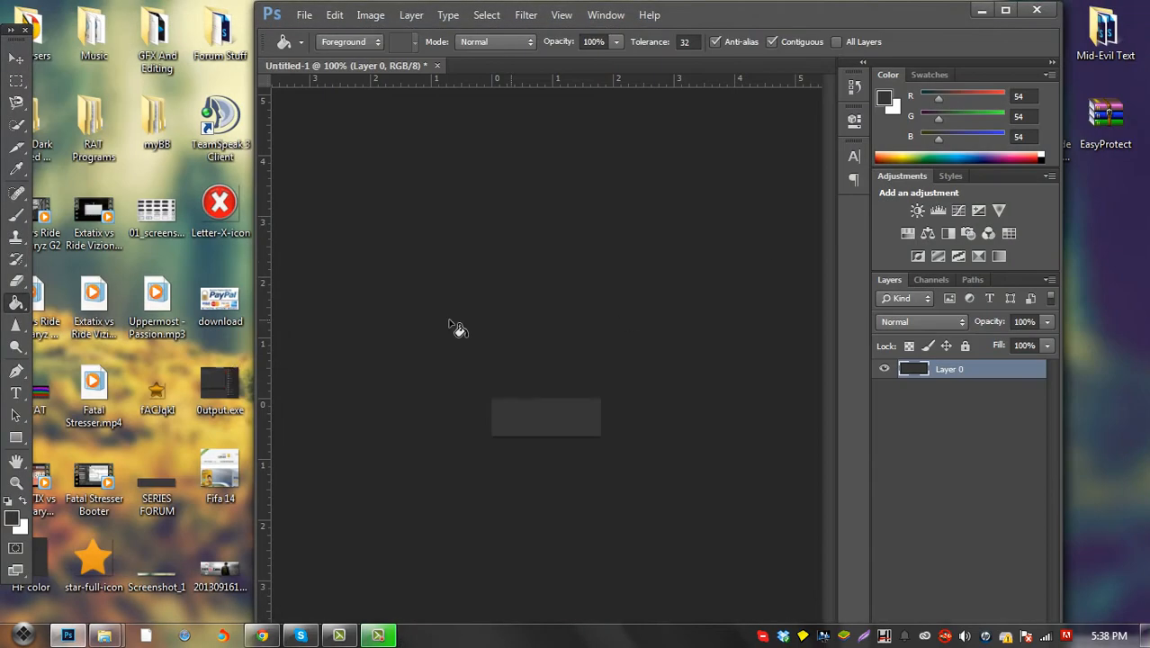
double_click(51, 552)
left_click(1122, 10)
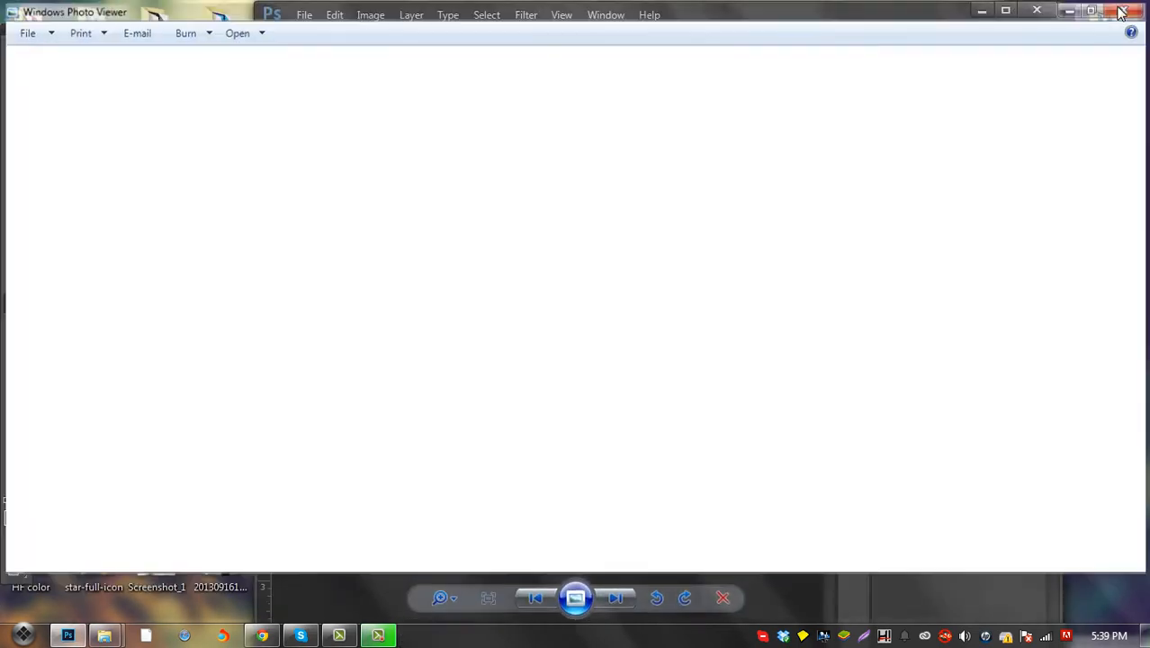
left_click(1006, 11)
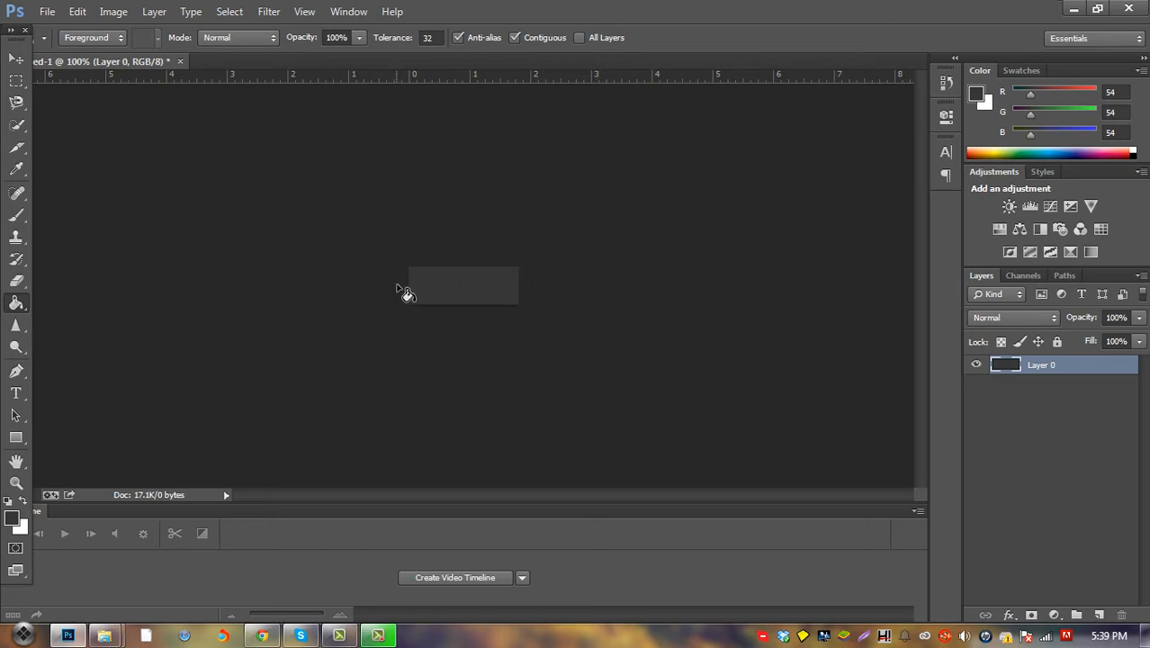
Add a new layer, draw the rounded bar custom shape about 88 x 38 px on the userbar, and fill it red
left_click(1101, 616)
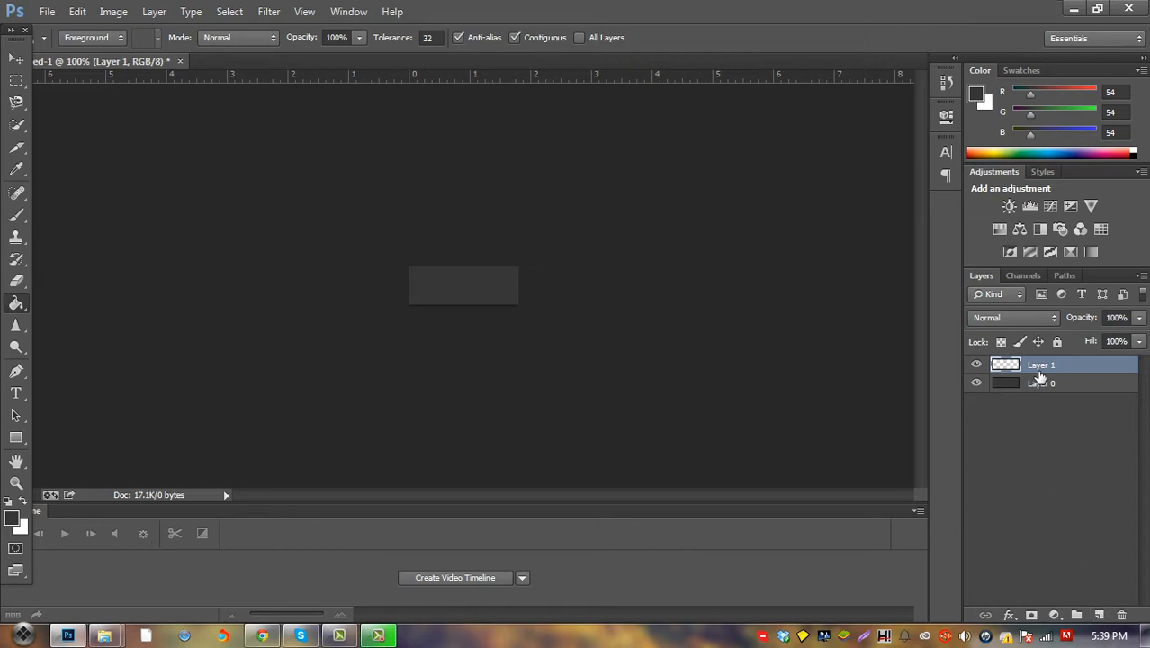
left_click(18, 438)
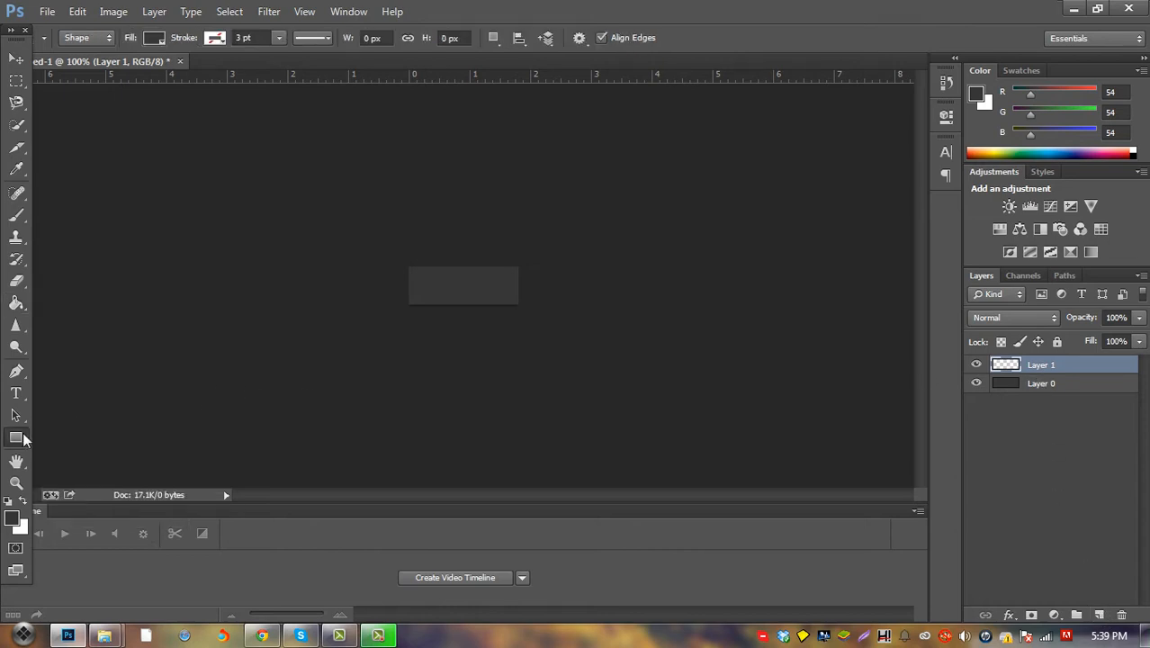
left_click(22, 437)
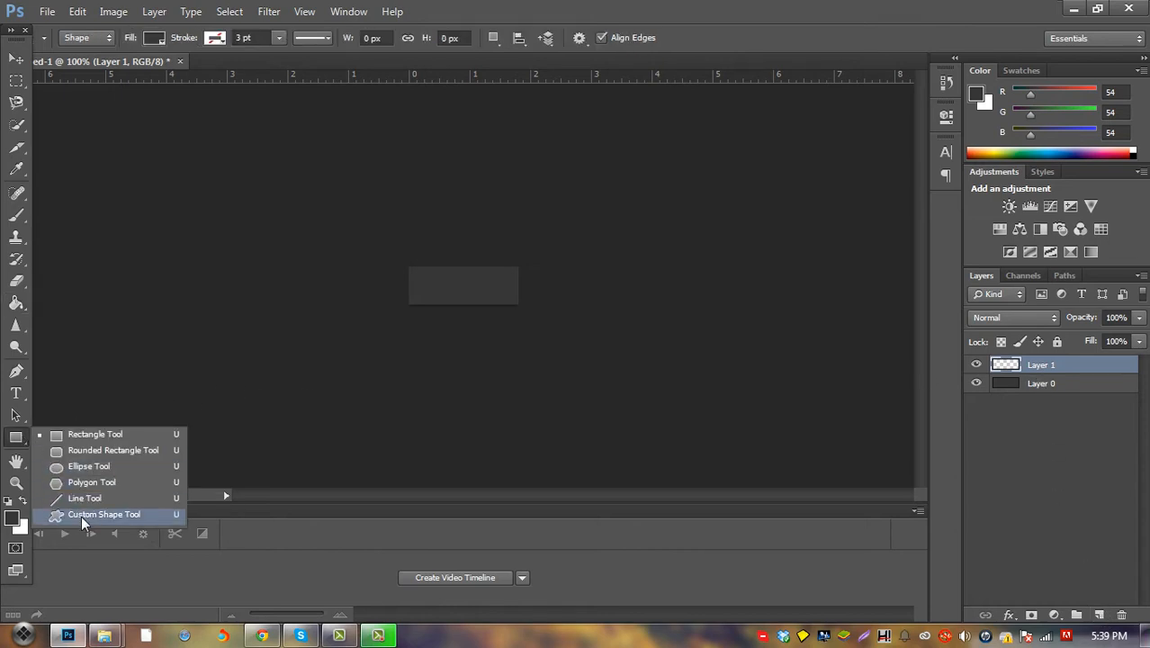
left_click(81, 515)
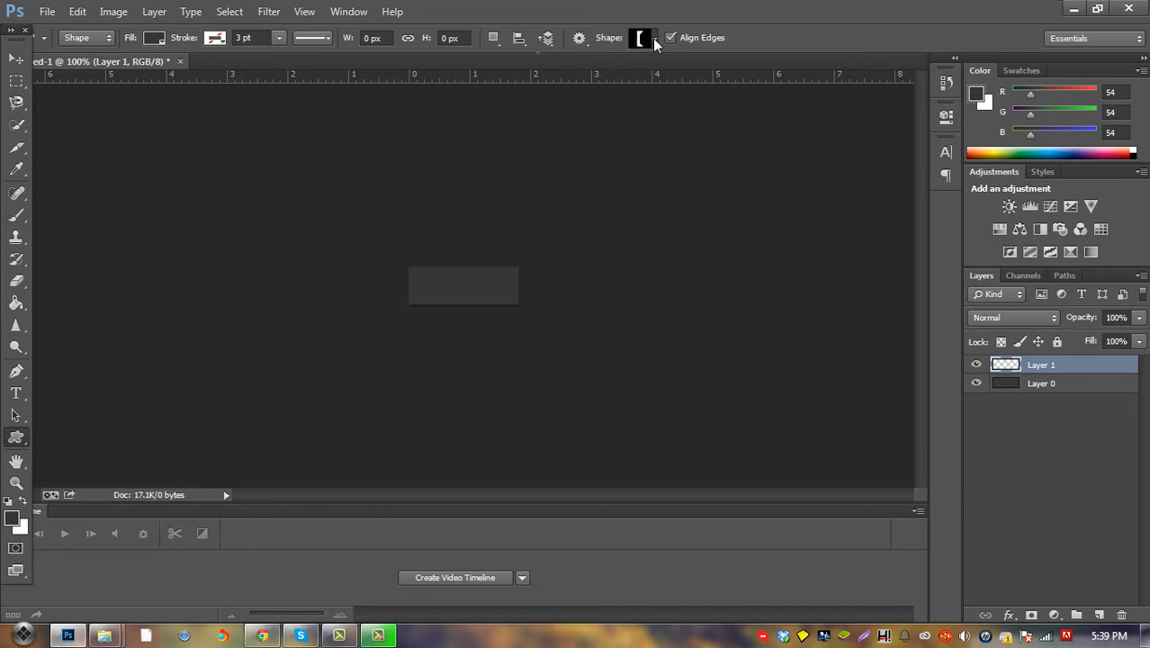
left_click(654, 40)
left_click_drag(712, 110, 721, 176)
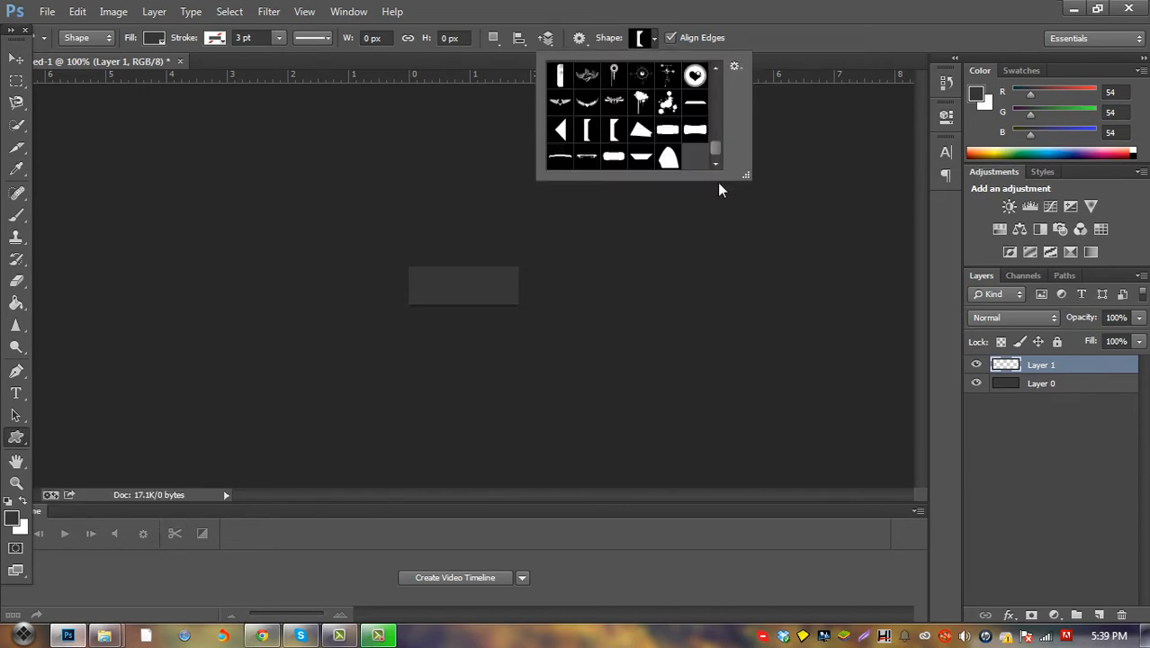
left_click(667, 129)
left_click_drag(419, 276, 492, 306)
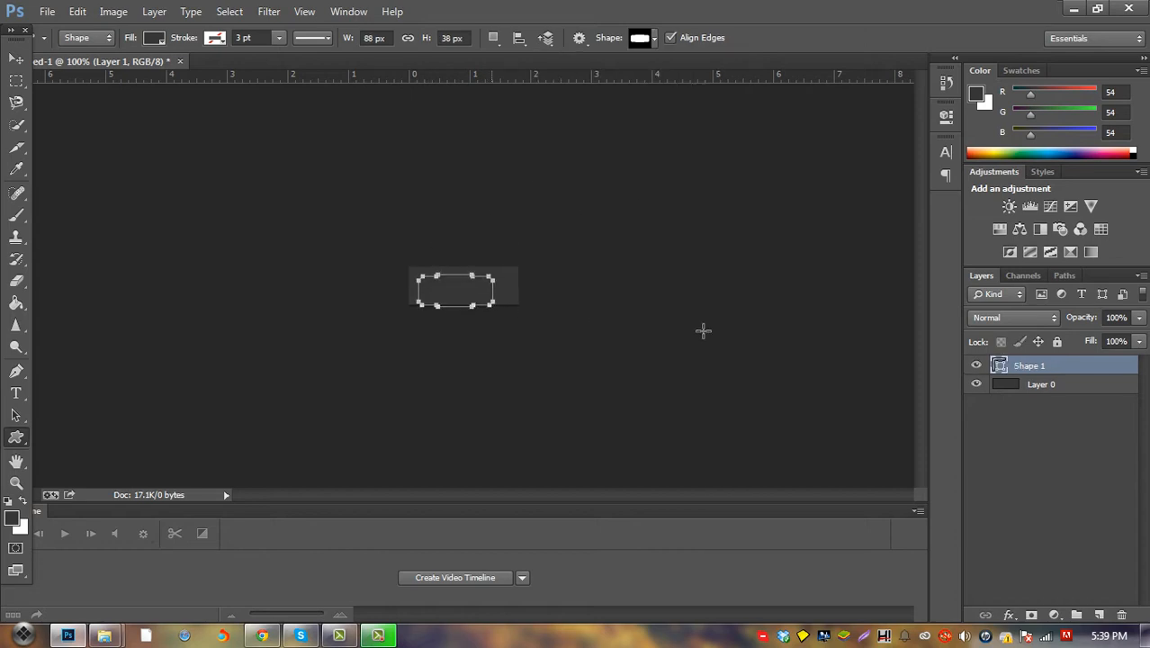
left_click(154, 38)
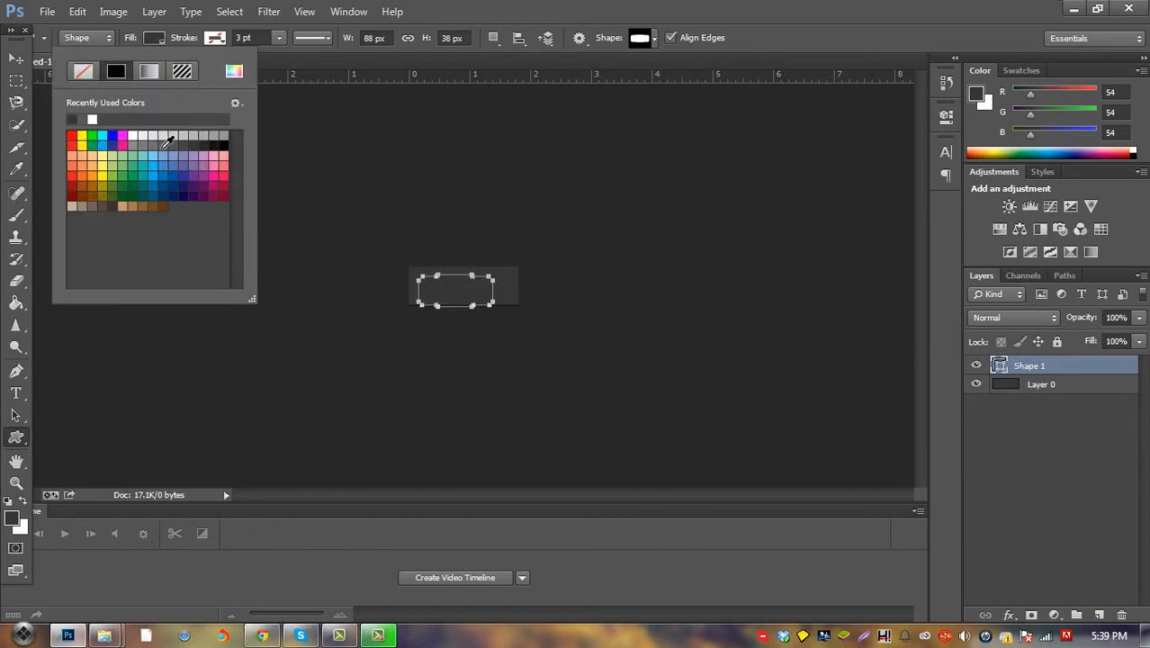
left_click(72, 135)
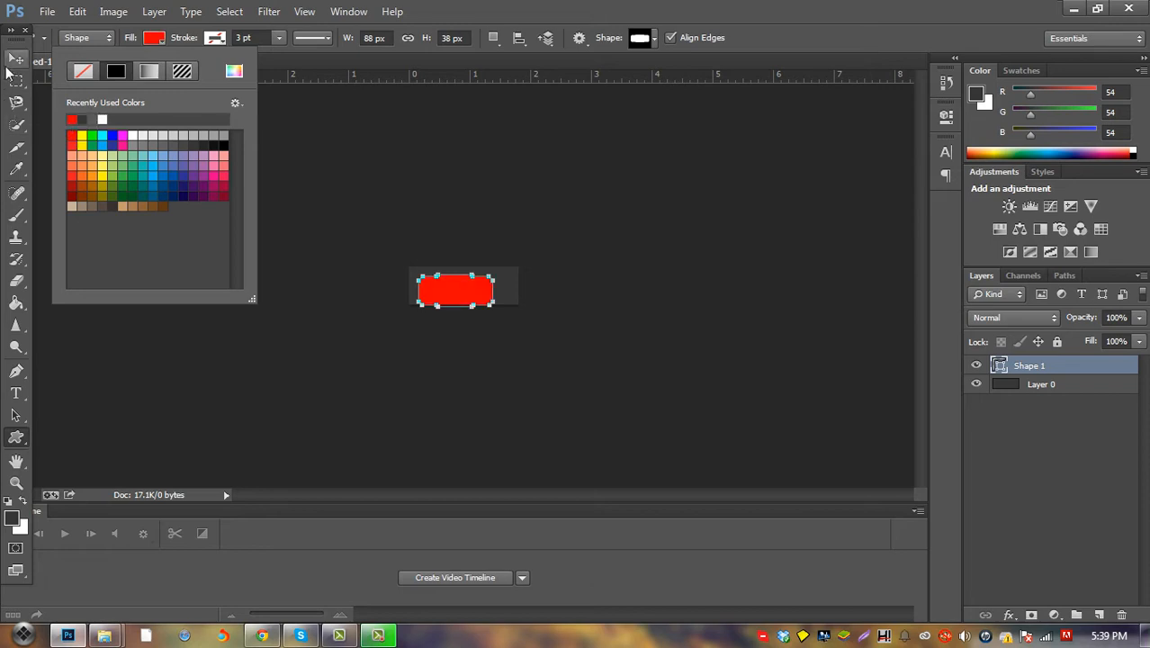
Scale the red shape to 115.91% width and 78.95% height near the middle of the userbar, and delete its layer
left_click(15, 58)
left_click_drag(450, 291, 510, 286)
key("ctrl+t")
left_click(15, 57)
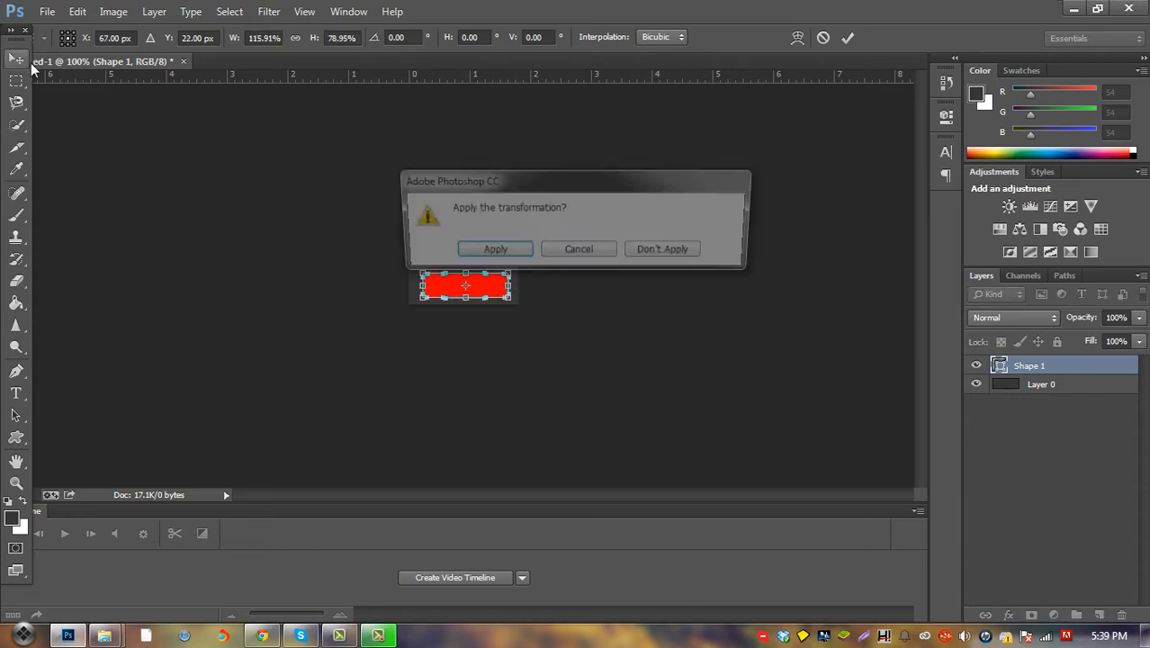
left_click(488, 249)
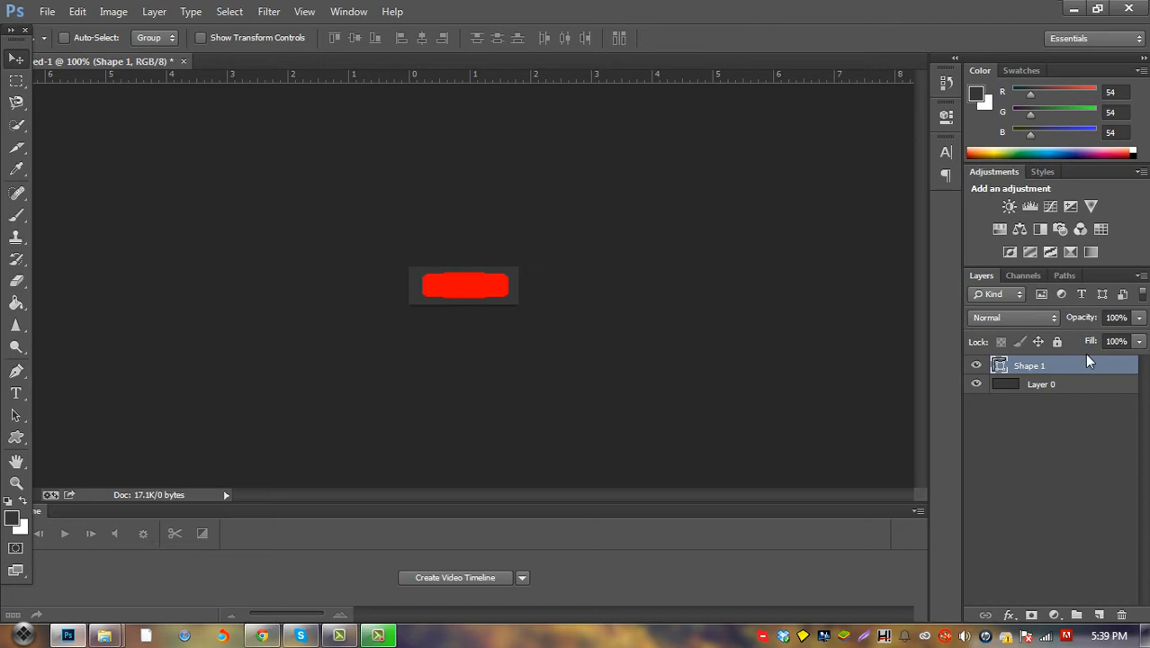
key("Delete")
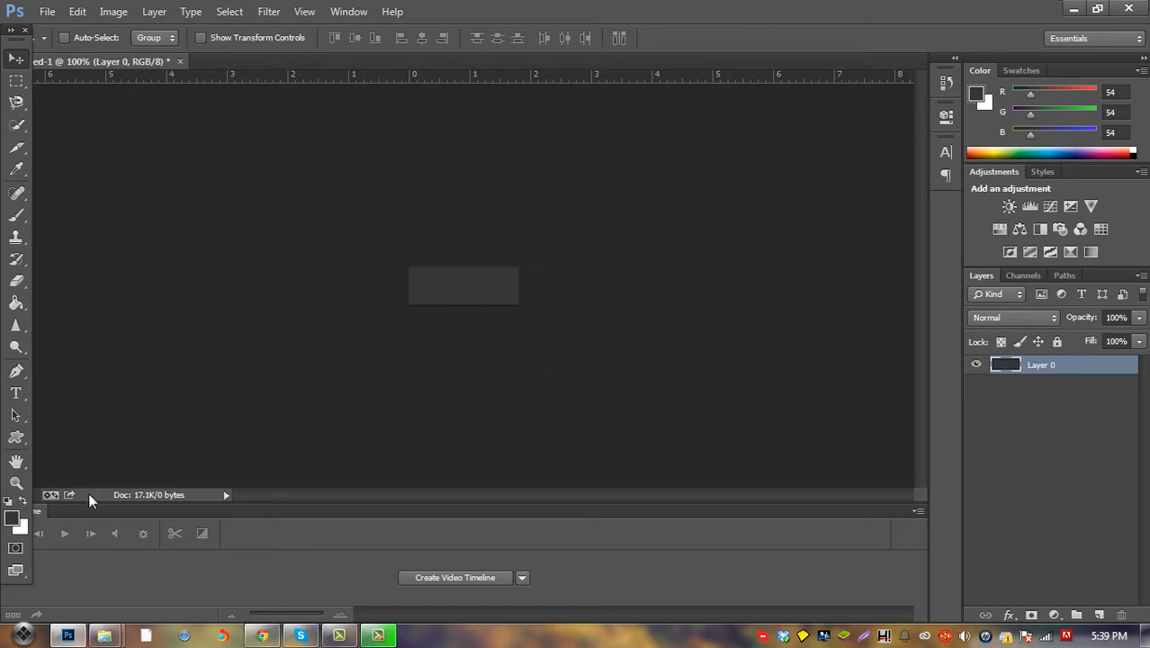
Try the bar custom shape with flared ends at about 102 x 32 px on the userbar, and remove its layer
left_click(20, 436)
left_click(655, 39)
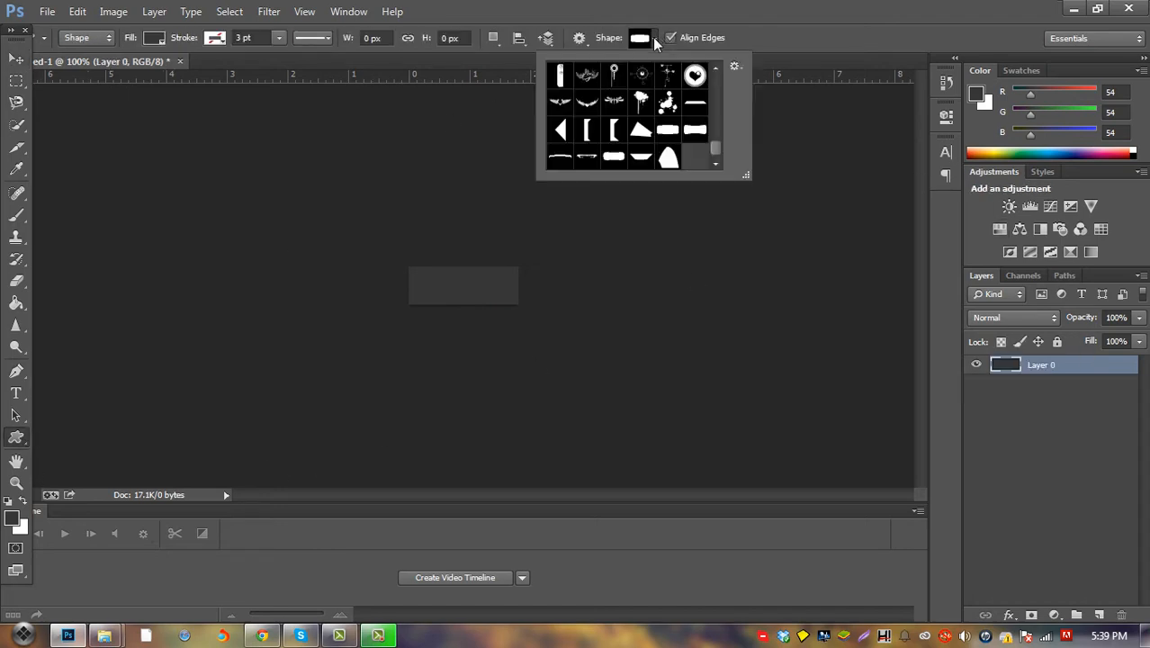
left_click(692, 133)
left_click_drag(418, 272, 508, 300)
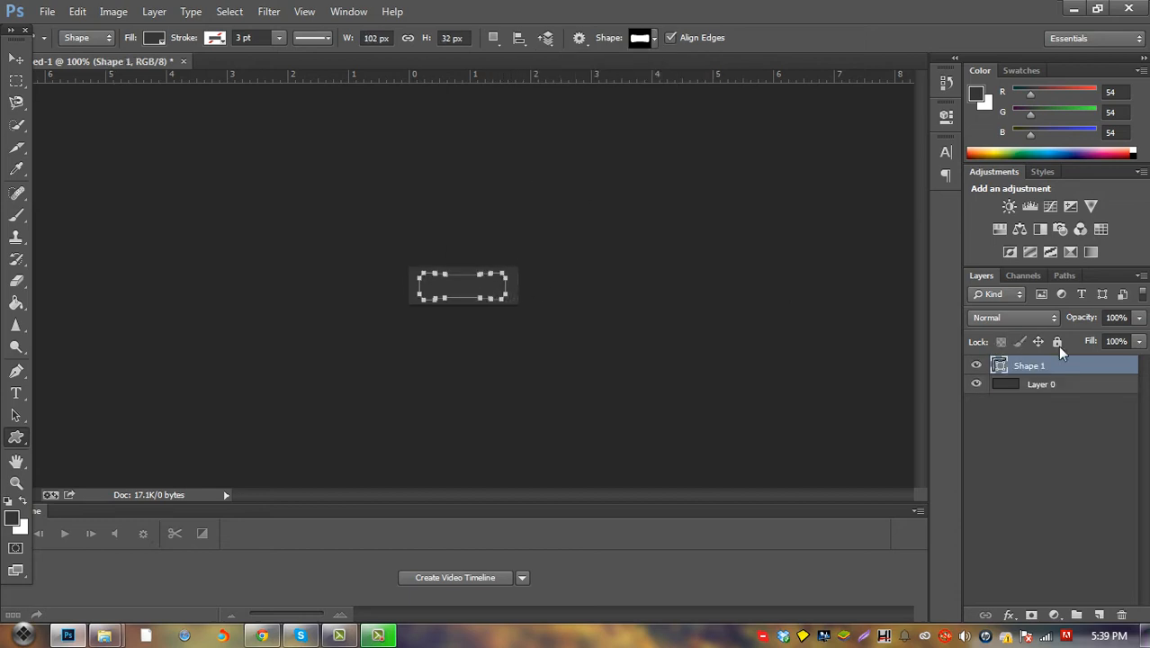
key("ctrl+e")
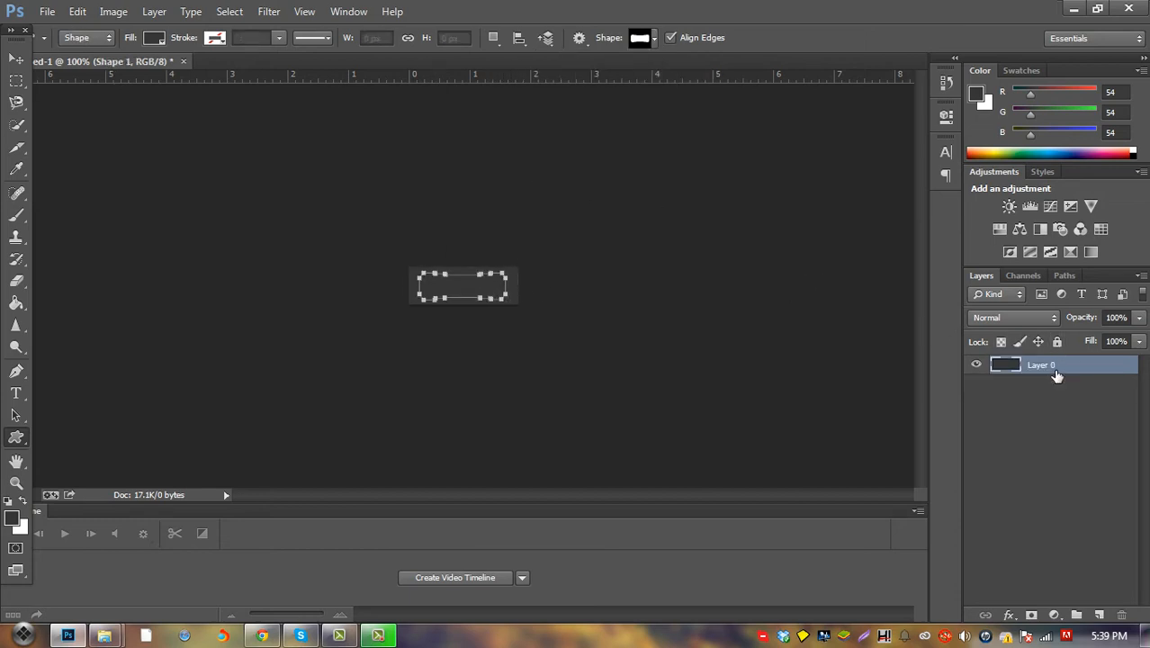
Try the pill-like custom shape at about 119 x 54 px over the userbar, and delete its layer
left_click(655, 38)
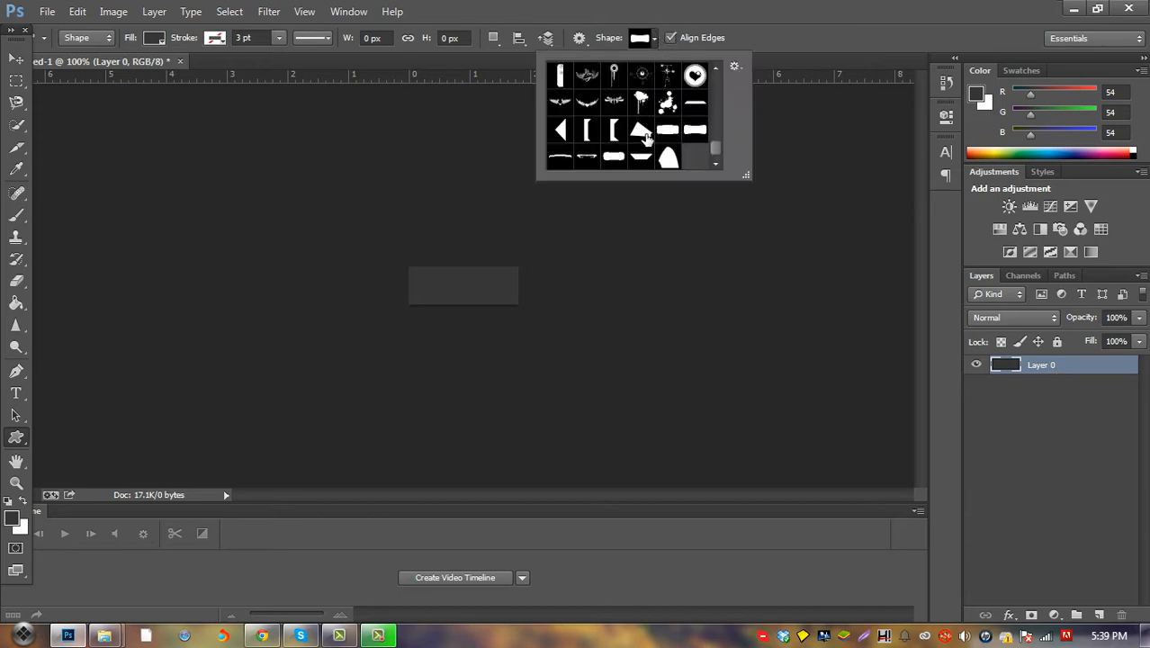
left_click(615, 160)
left_click_drag(417, 265, 516, 313)
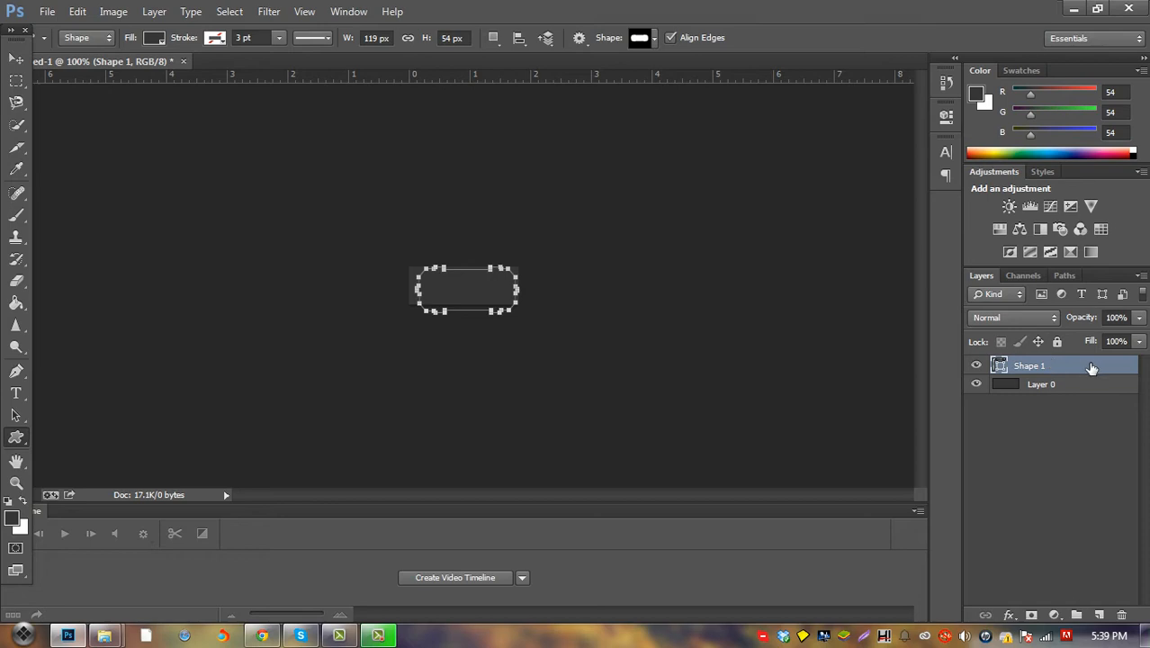
key("Delete")
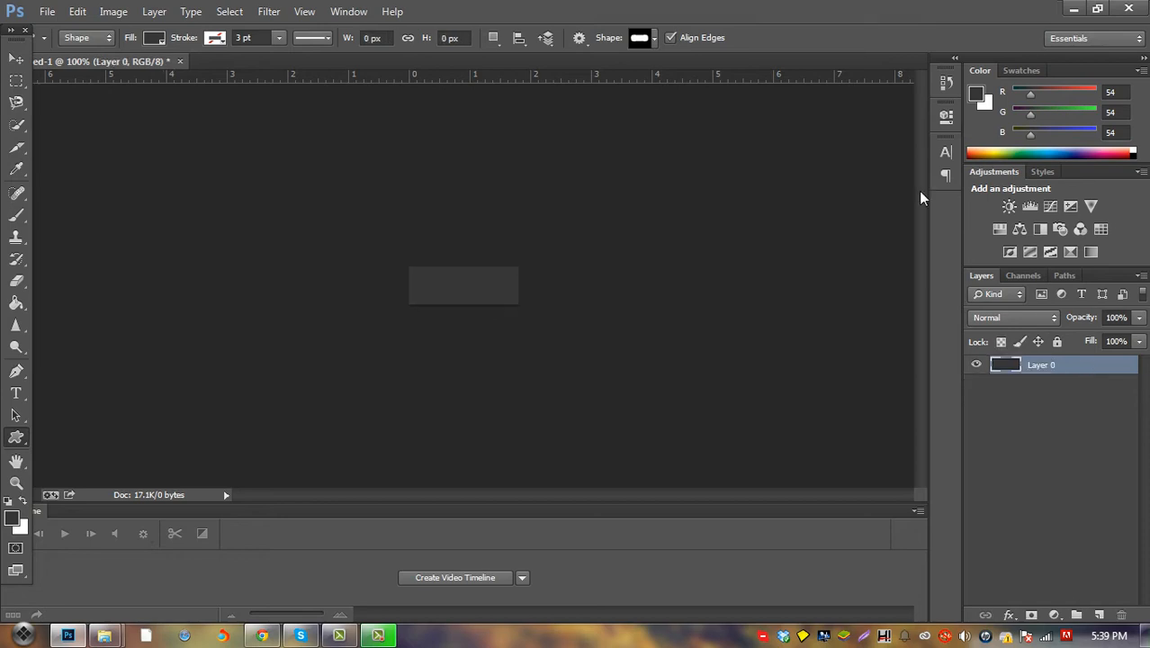
left_click(653, 38)
left_click(668, 157)
left_click(639, 156)
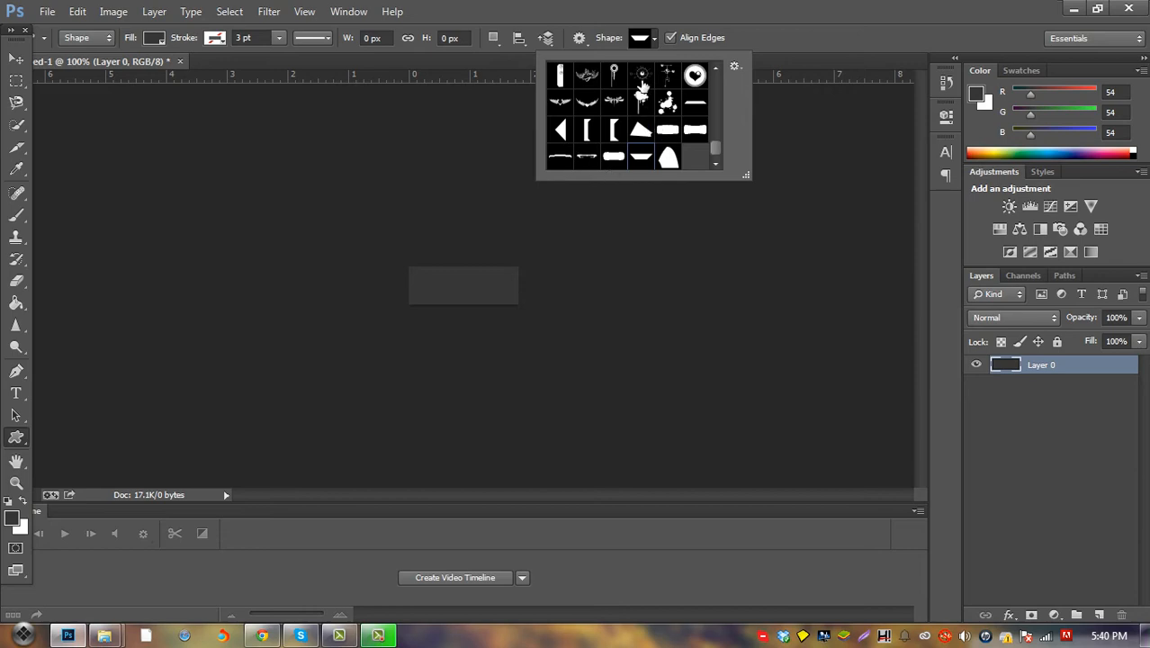
left_click(655, 37)
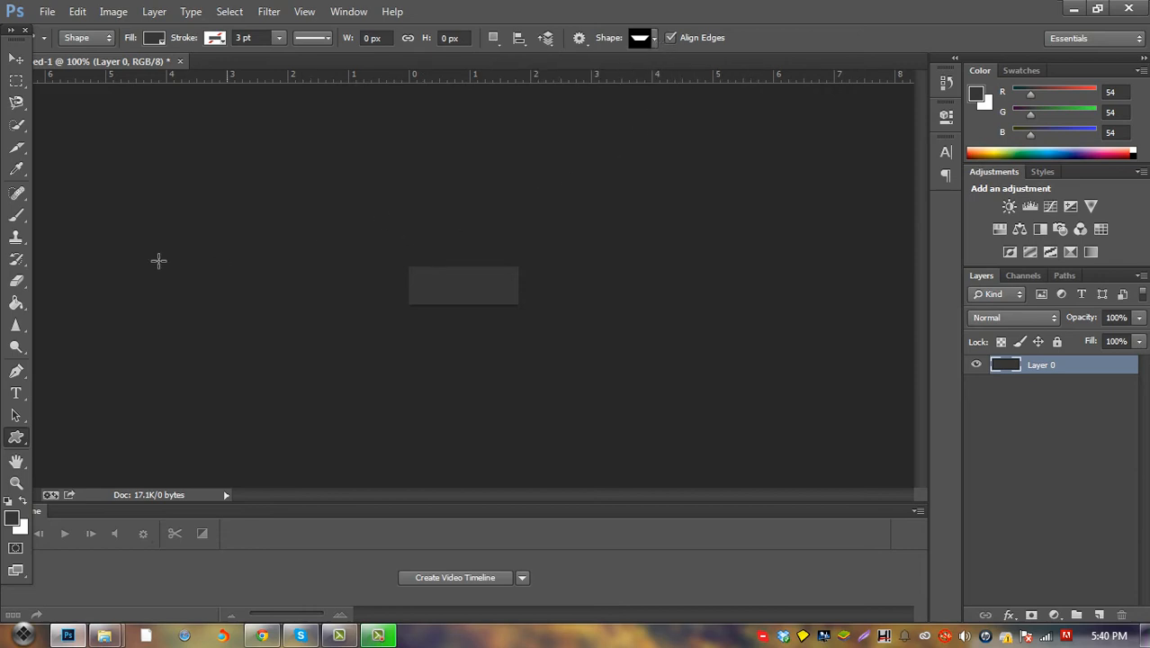
Add a new layer and draw a plain rectangle about 112 x 33 px inside the userbar's edges
right_click(22, 439)
left_click(52, 434)
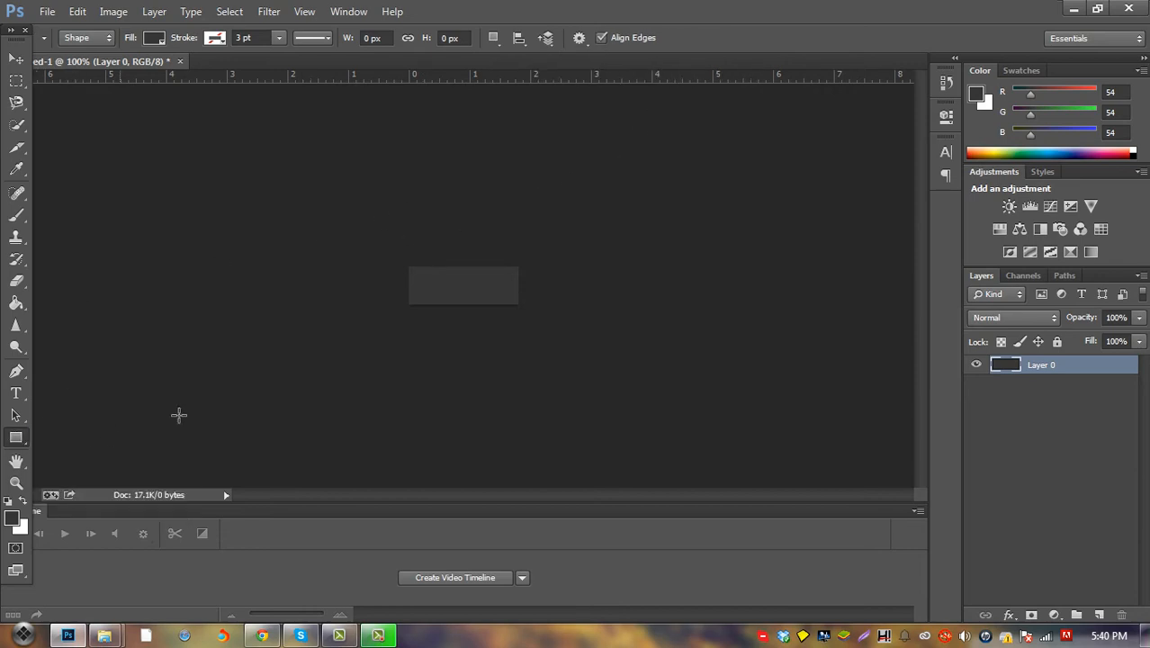
left_click(1098, 614)
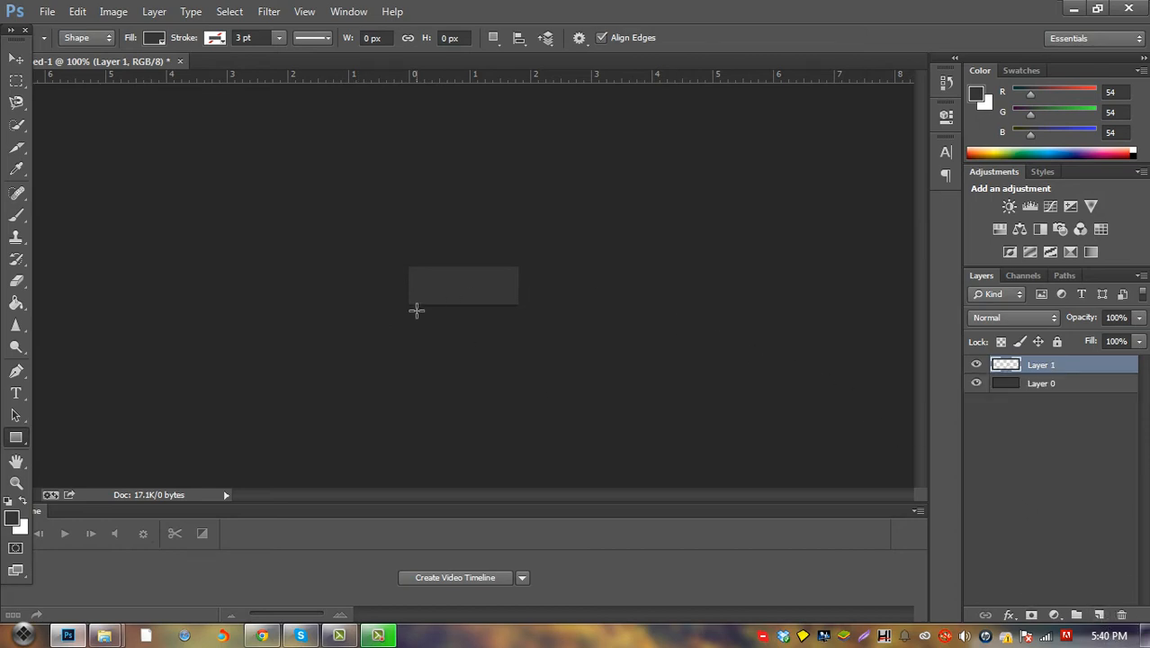
left_click_drag(414, 273, 511, 302)
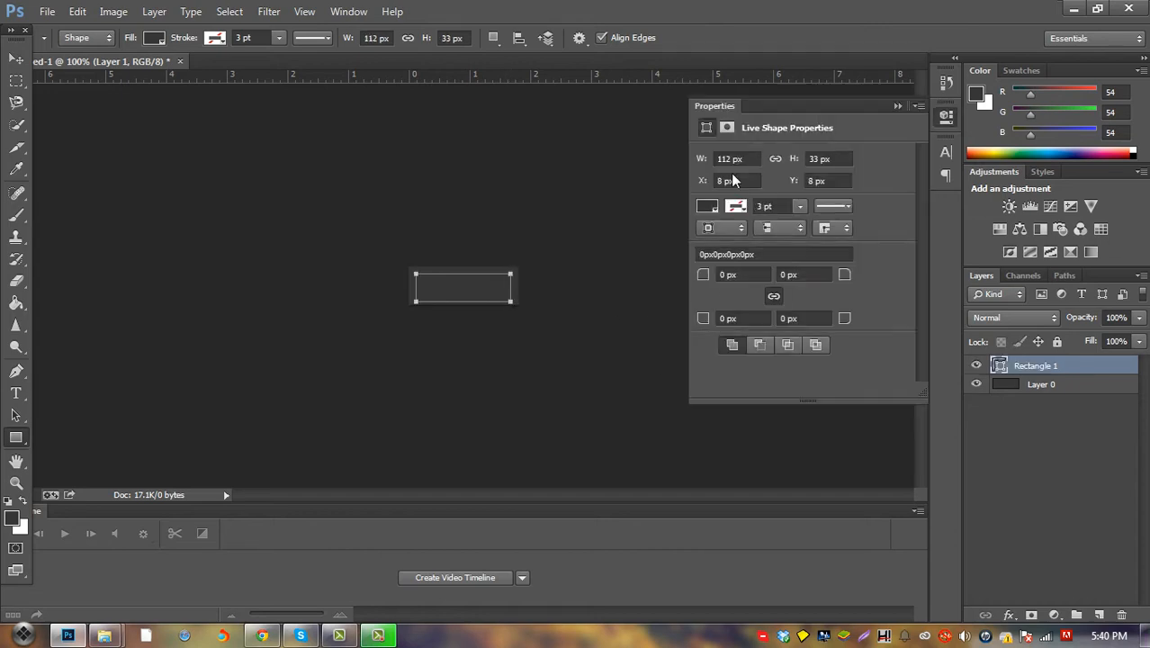
left_click(898, 106)
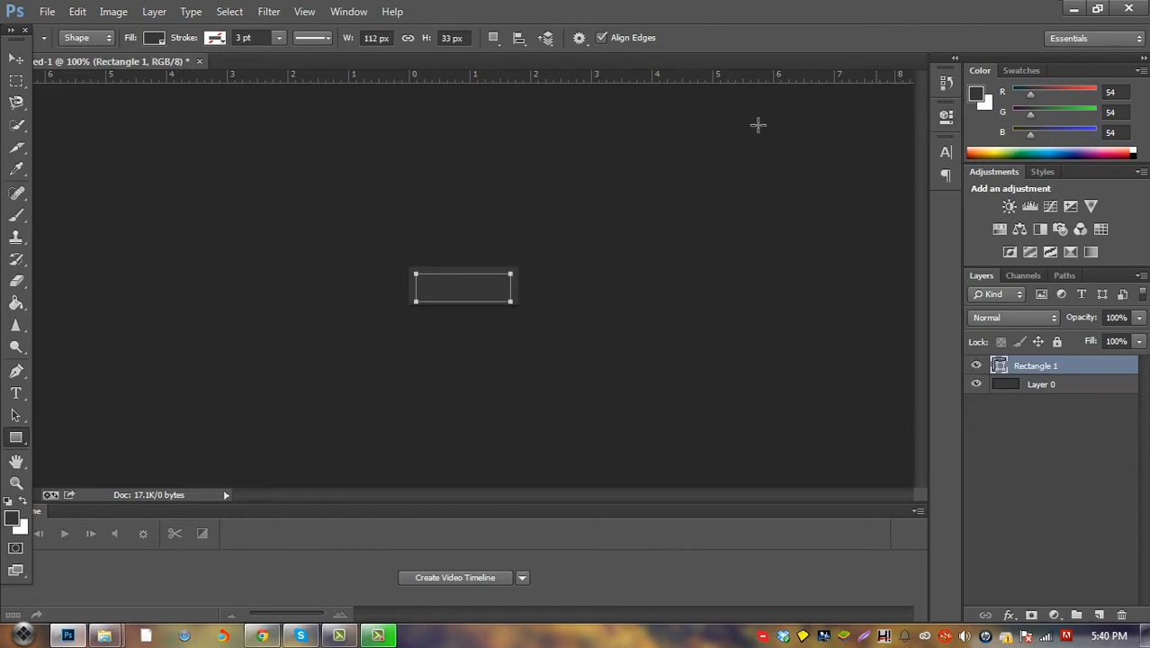
Give the rectangle a Bevel & Emboss with 1% depth and 0 px size, plus a 90° Drop Shadow with 3 px distance and 8 px size
left_click(15, 59)
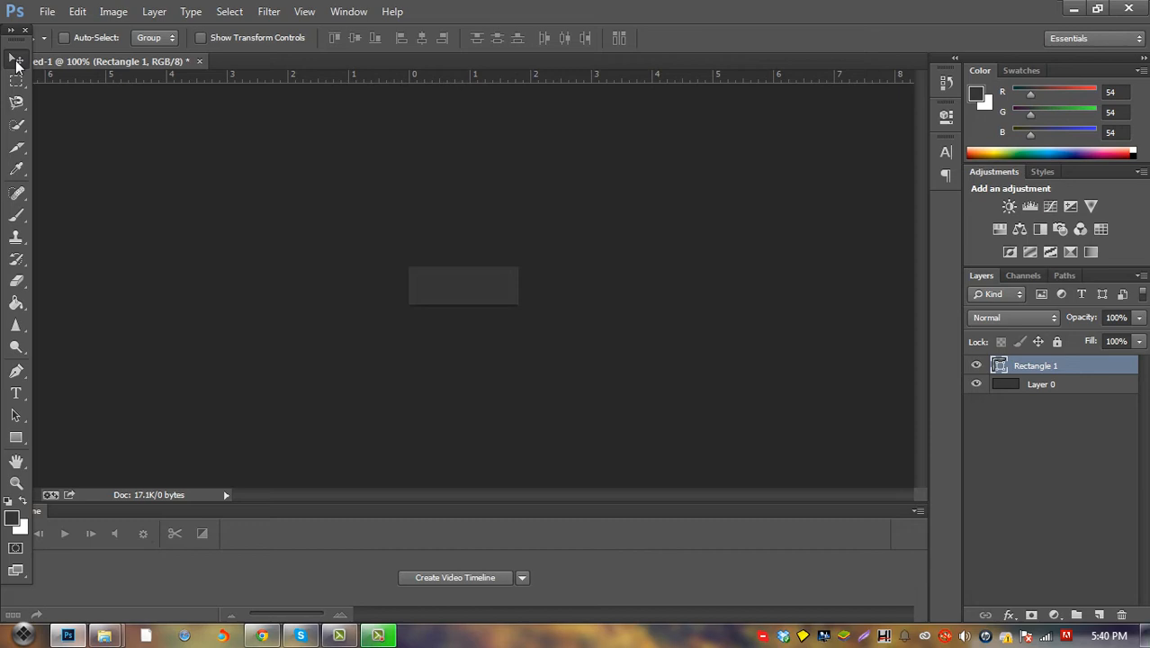
double_click(1108, 367)
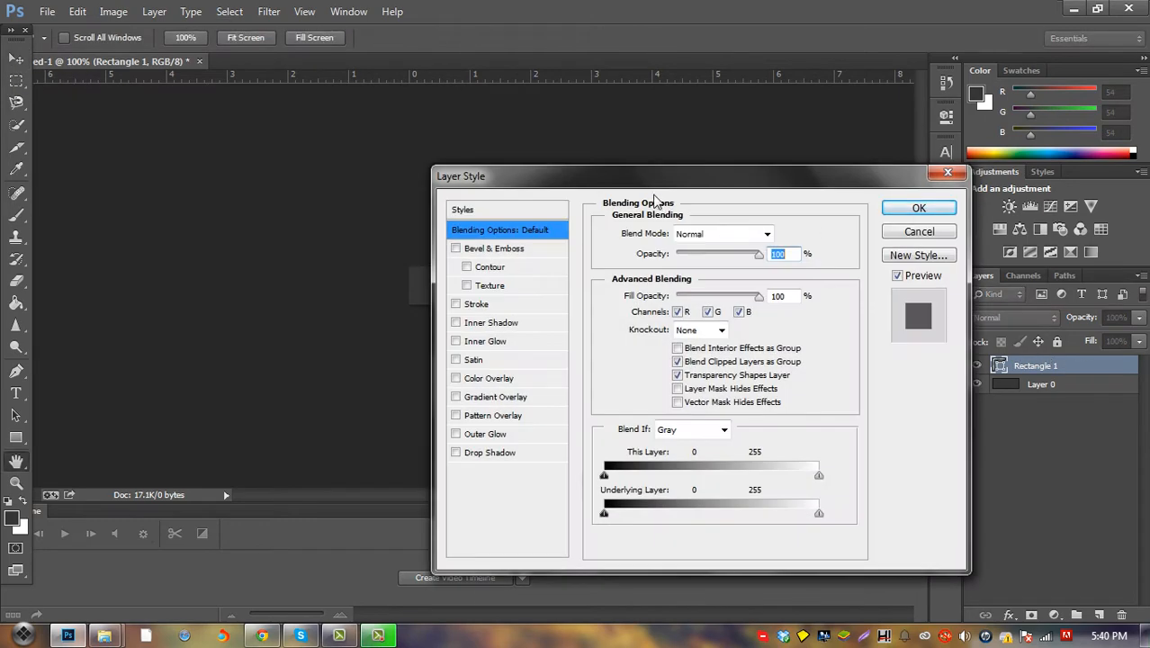
left_click_drag(656, 167, 873, 80)
left_click(707, 163)
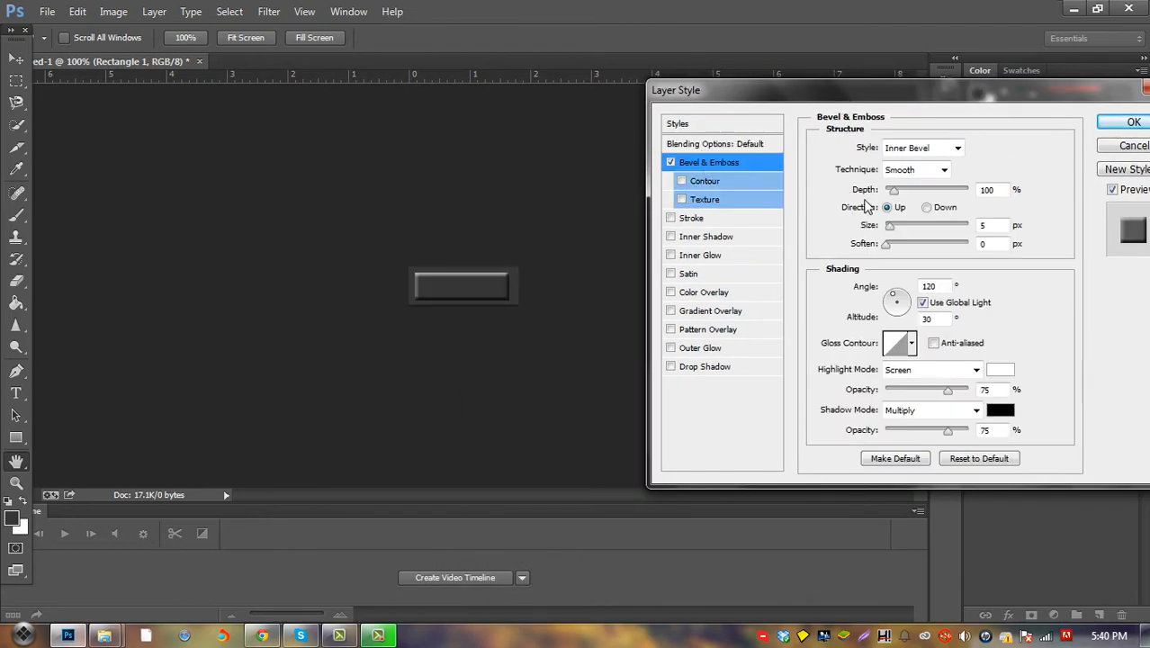
left_click_drag(895, 191, 886, 226)
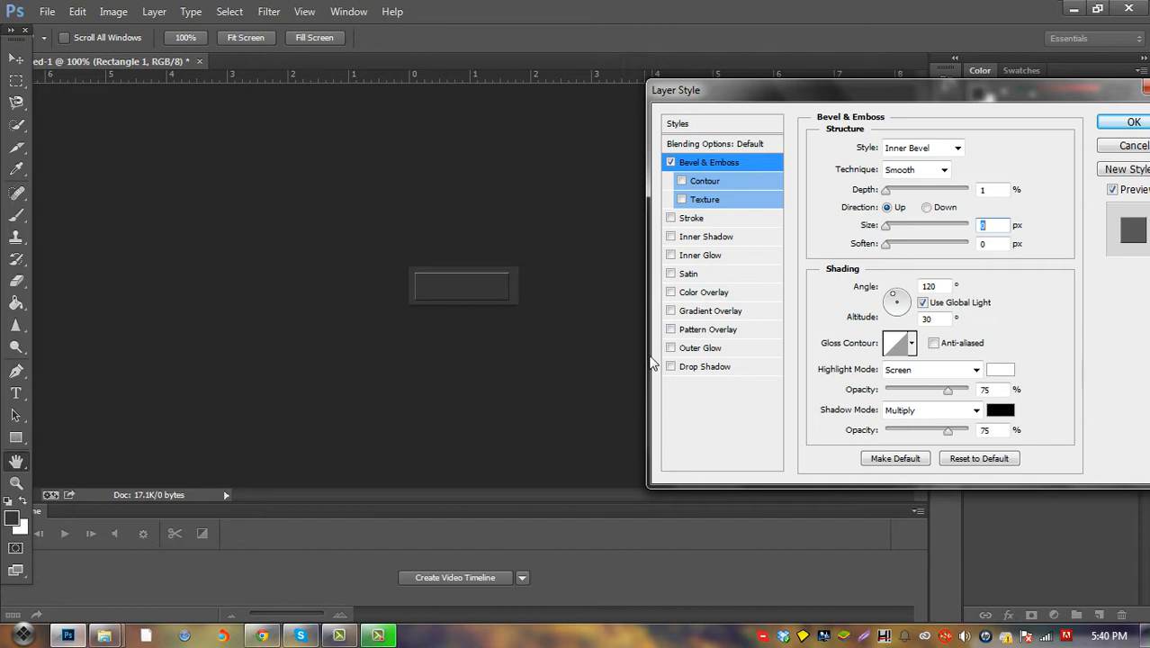
left_click(697, 367)
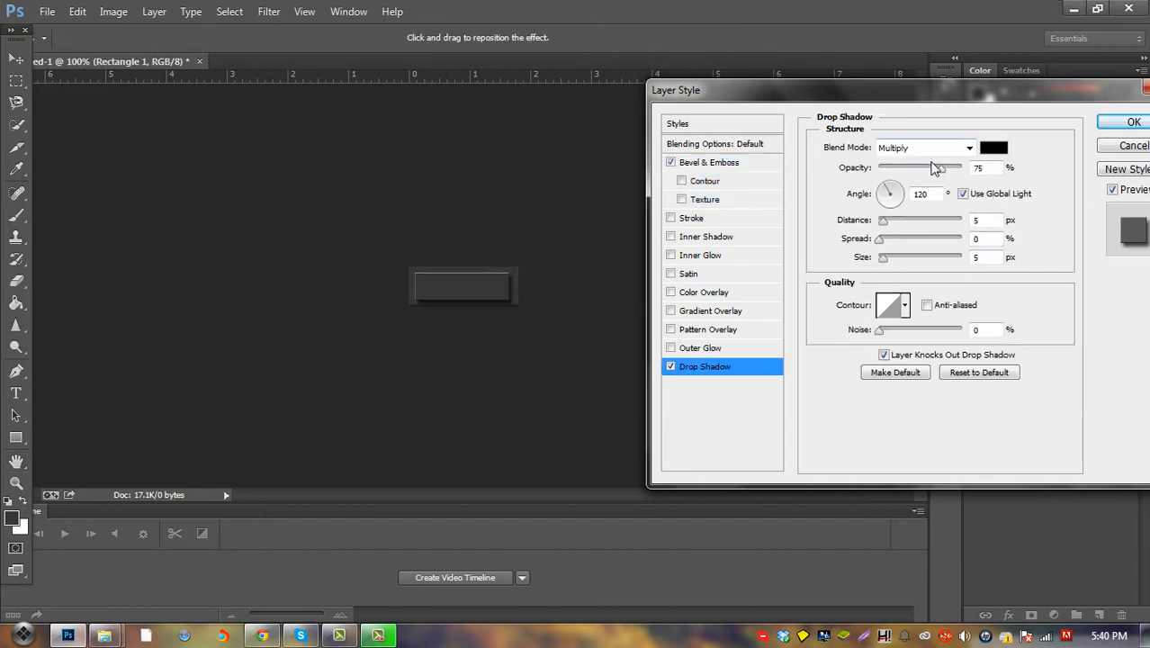
left_click_drag(883, 197, 882, 223)
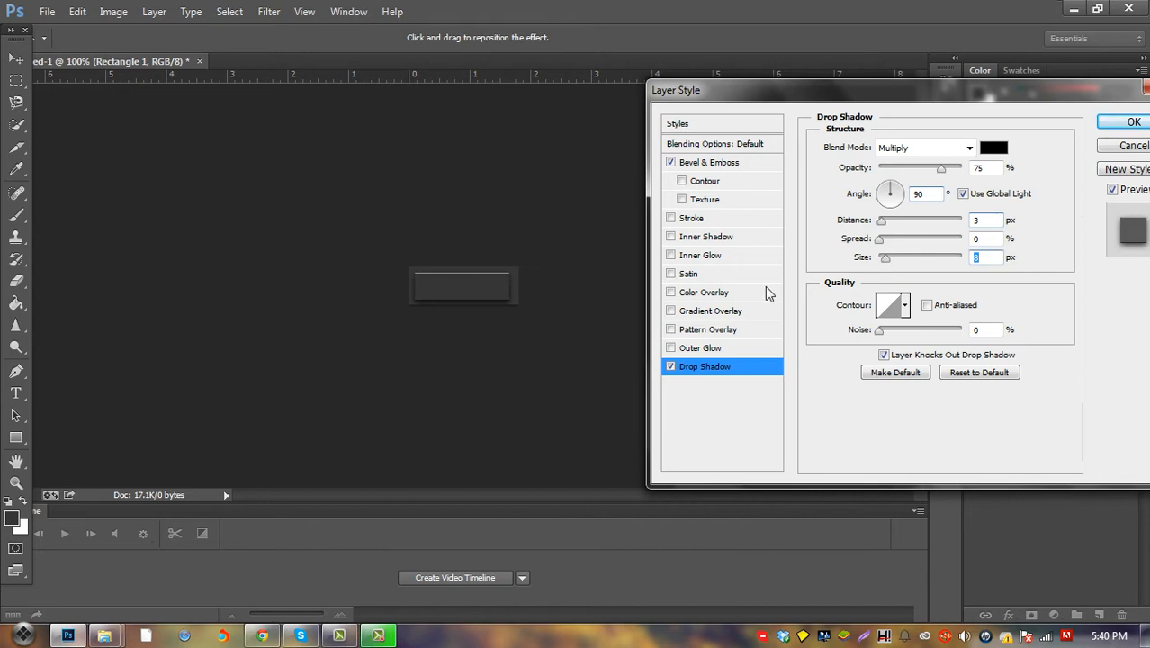
Add a Gradient Overlay to the rectangle using the Chrome gradient preset and the Overlay blend mode
left_click(711, 312)
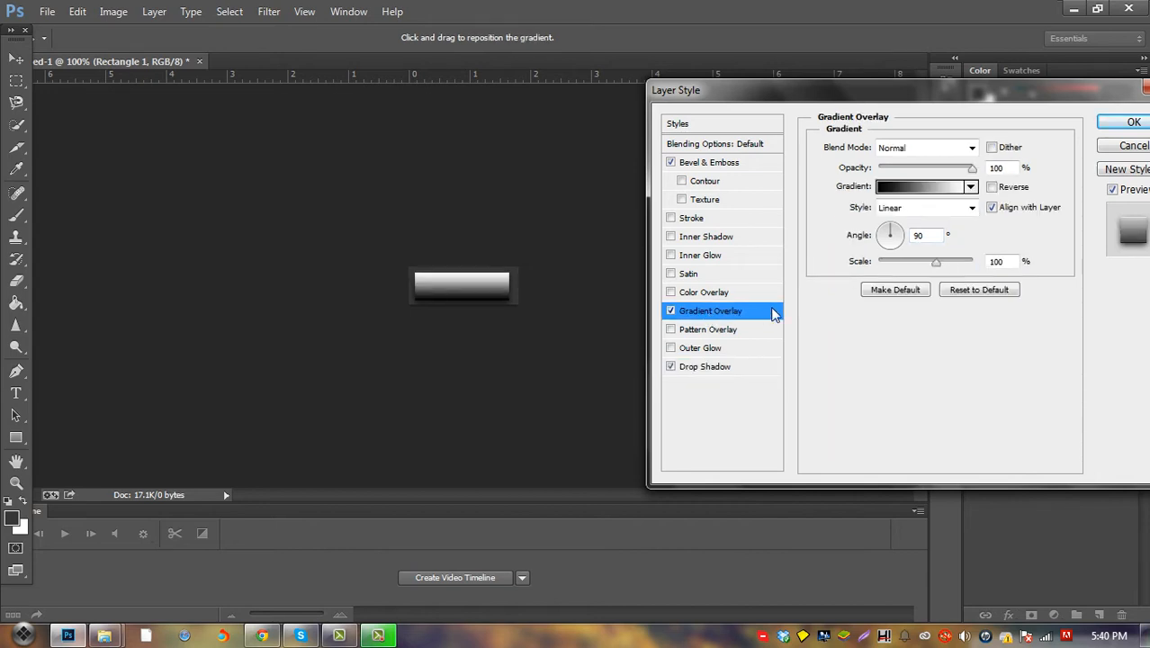
left_click(887, 191)
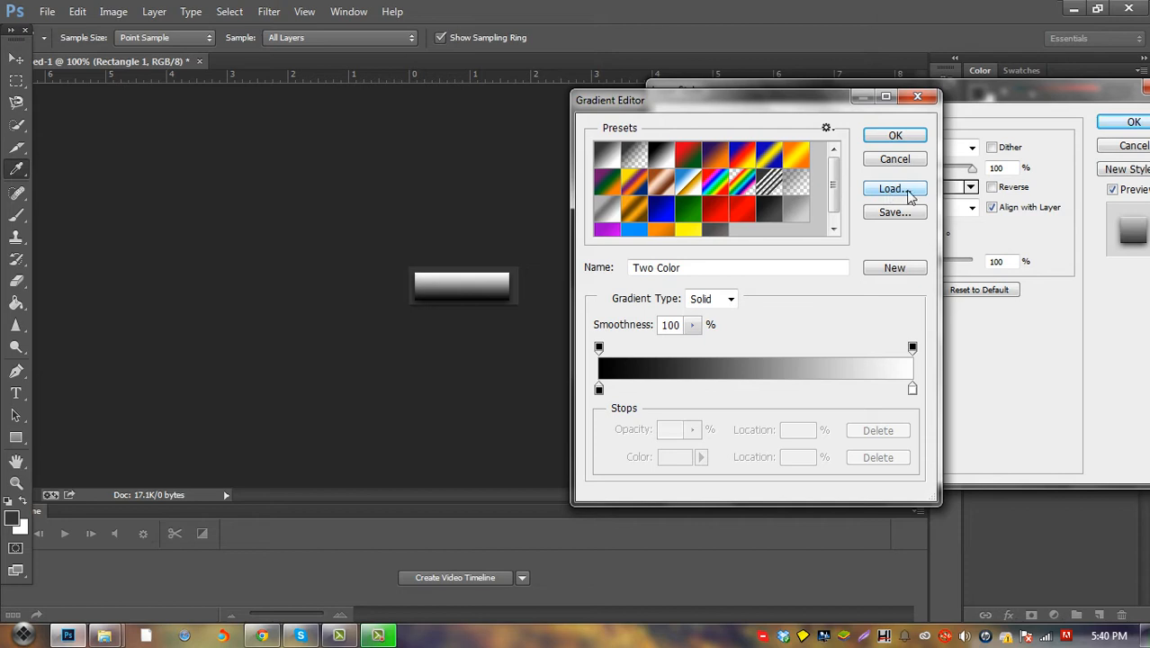
left_click_drag(801, 102, 895, 120)
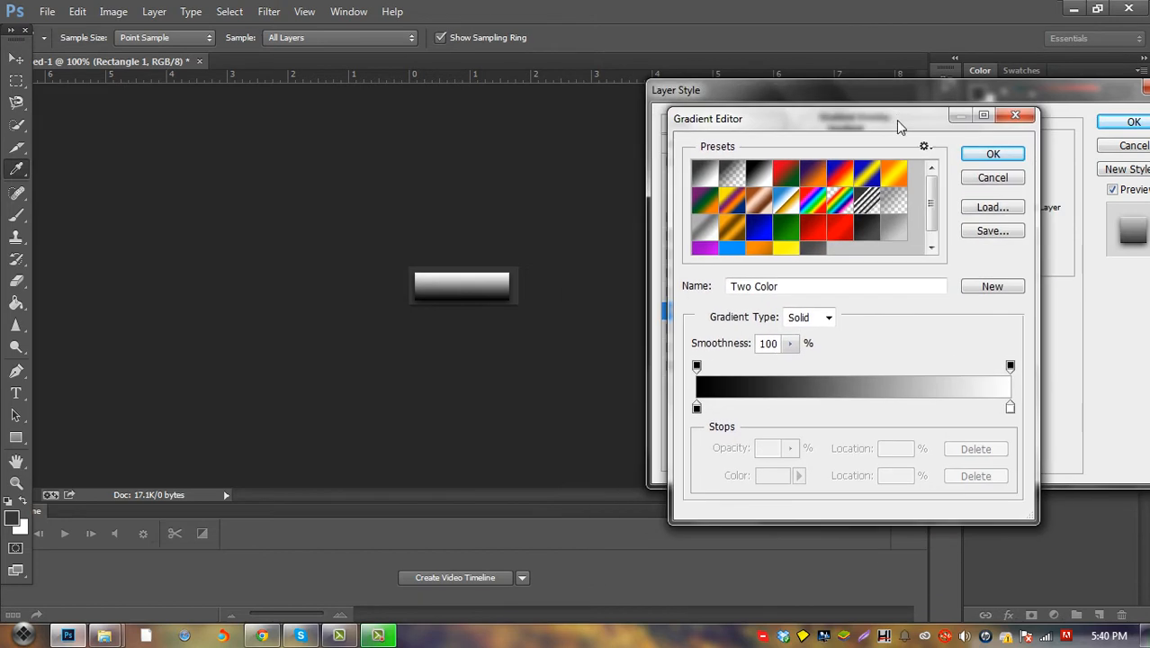
left_click(712, 228)
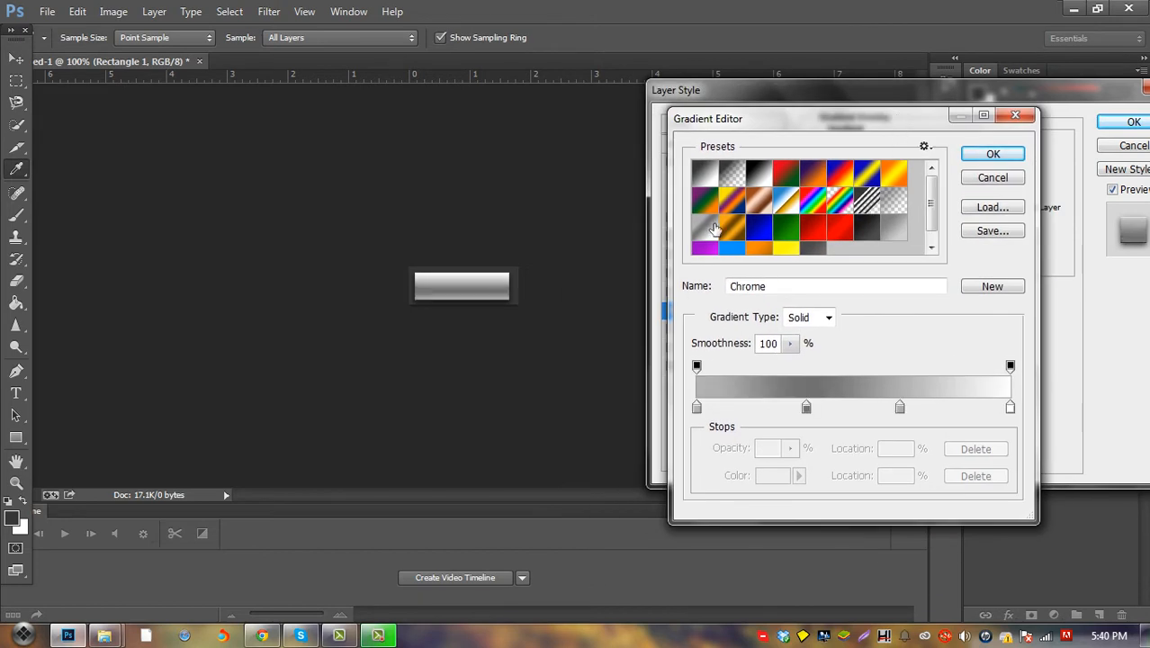
left_click_drag(776, 287, 692, 285)
left_click(772, 286)
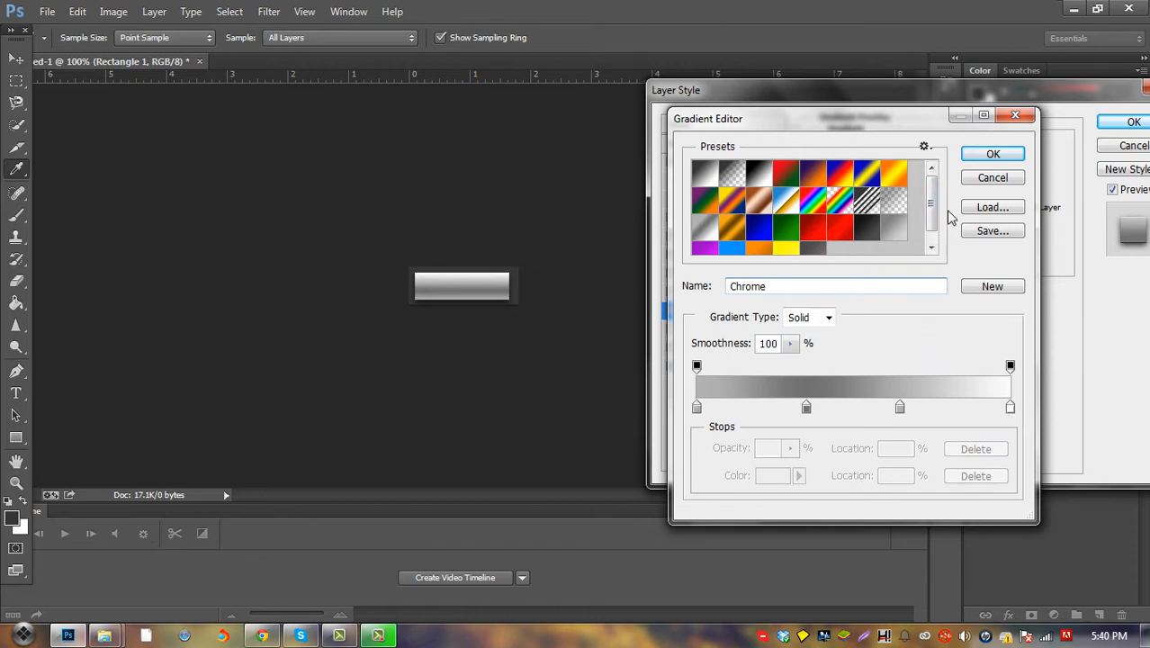
left_click(990, 156)
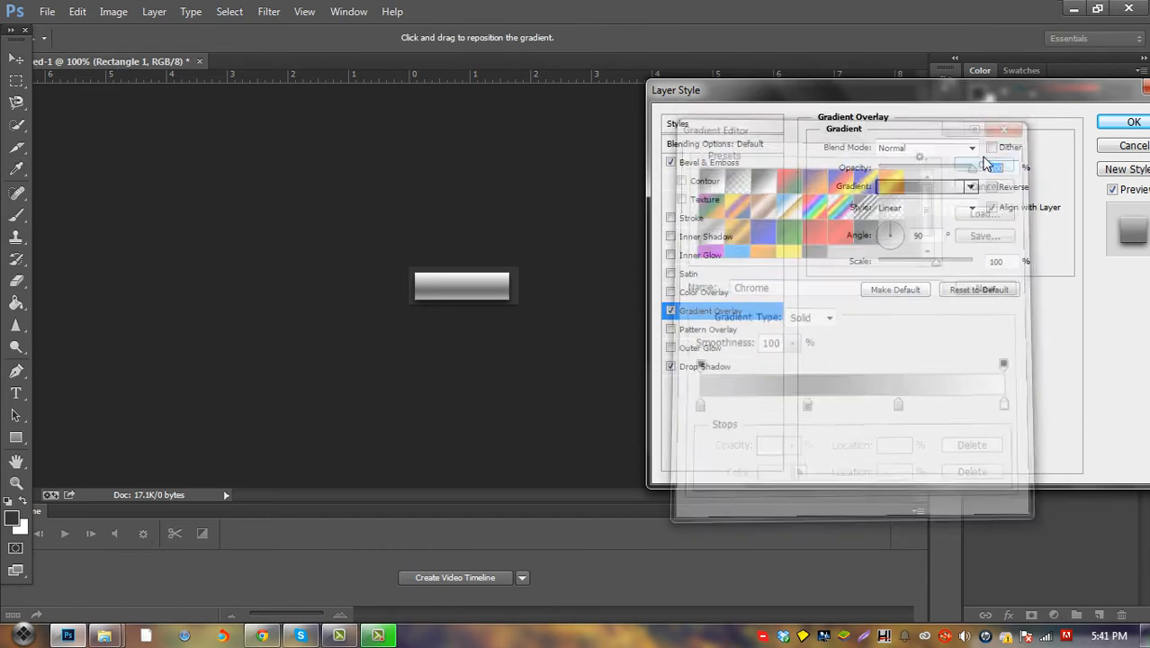
left_click(957, 149)
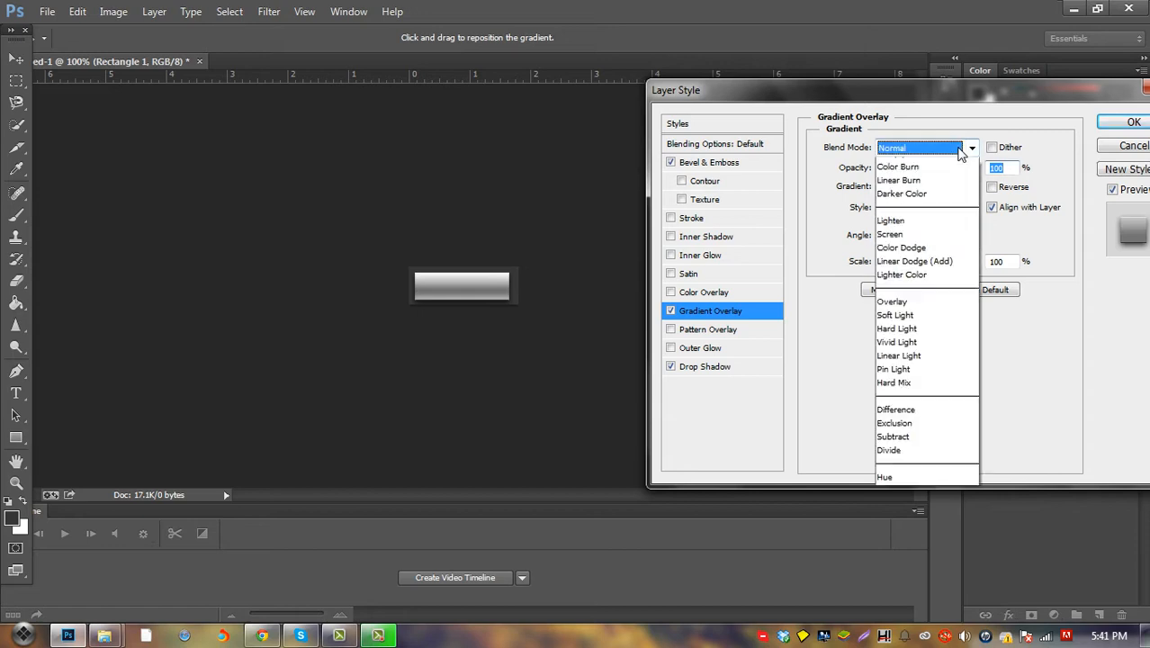
left_click(909, 366)
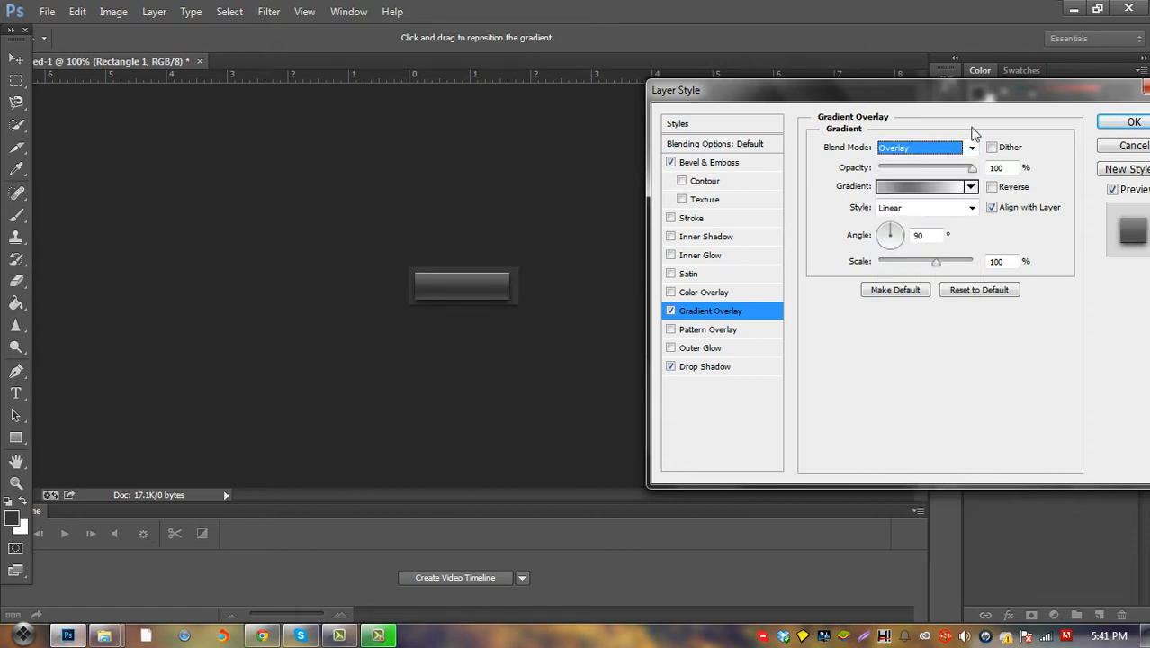
left_click(1131, 122)
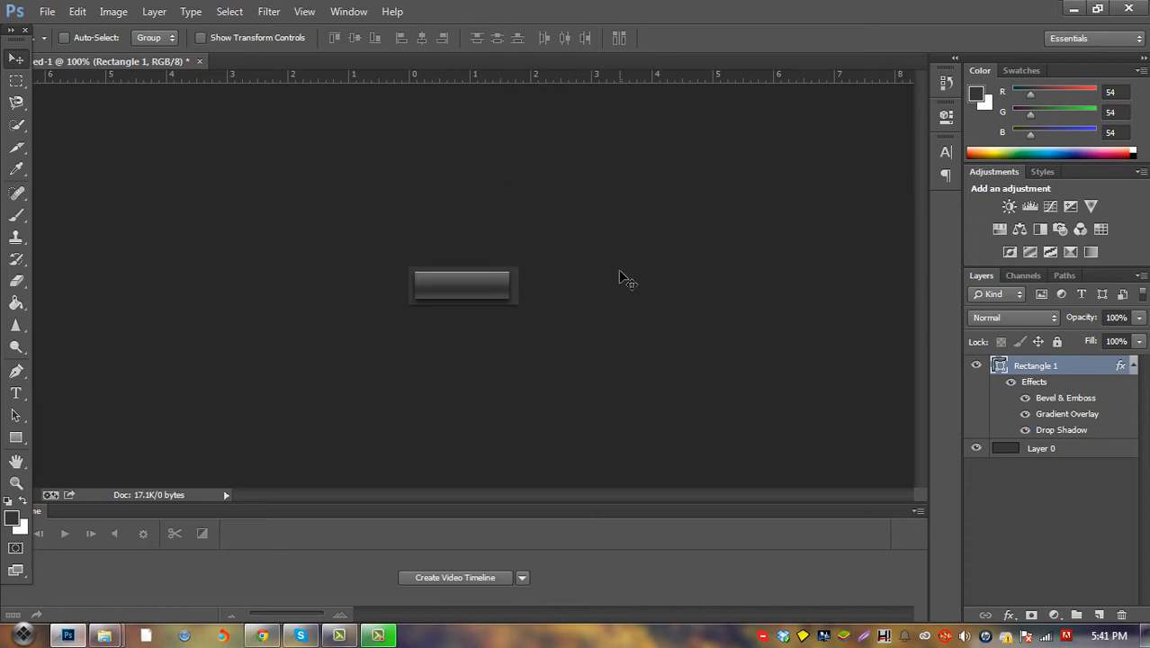
Add a new layer, draw a thin strip about 112 x 5 px along the rectangle's upper edge, and nudge it into place
left_click(1100, 614)
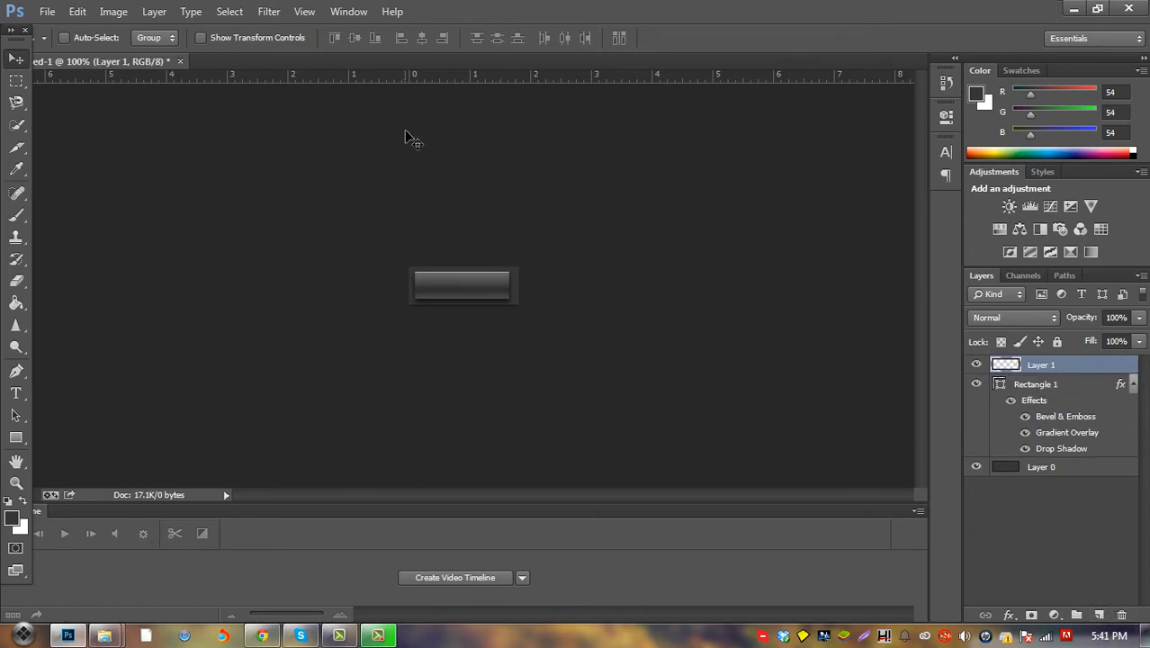
key("ctrl+plus")
key("ctrl+plus")
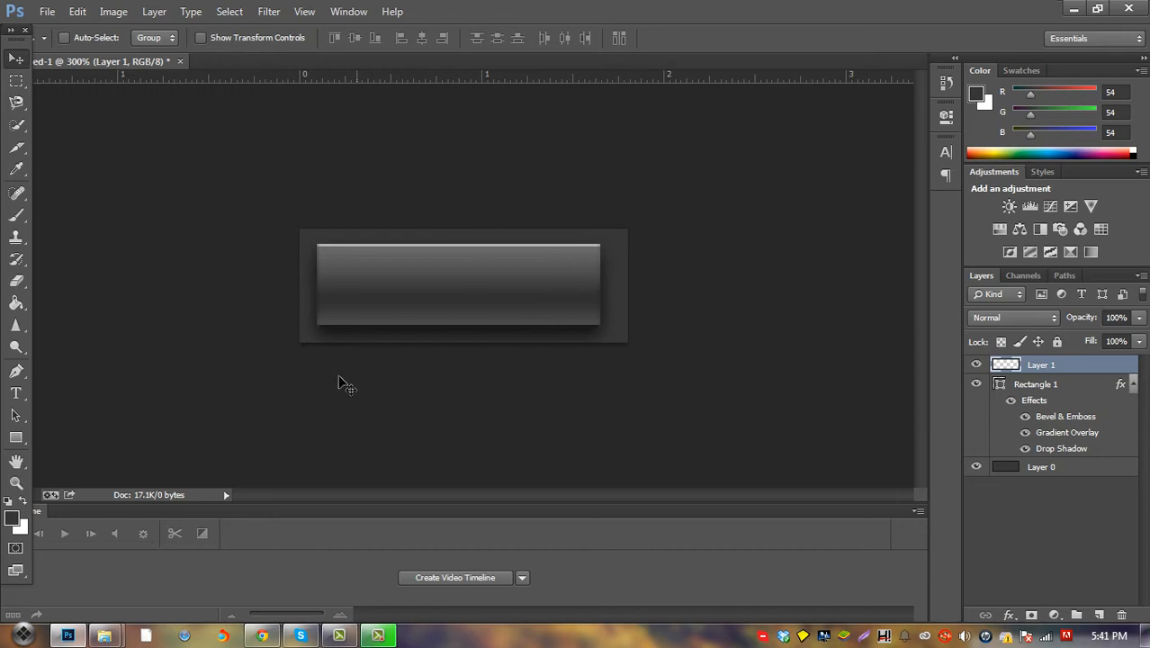
left_click(21, 436)
left_click(61, 434)
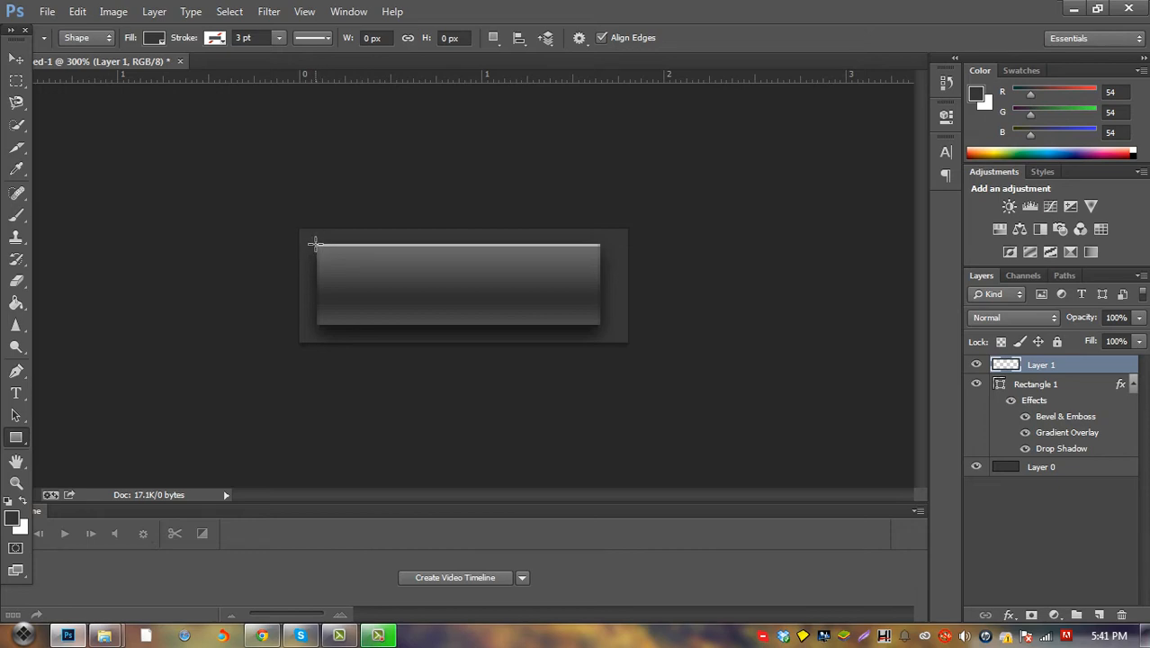
left_click_drag(314, 243, 597, 255)
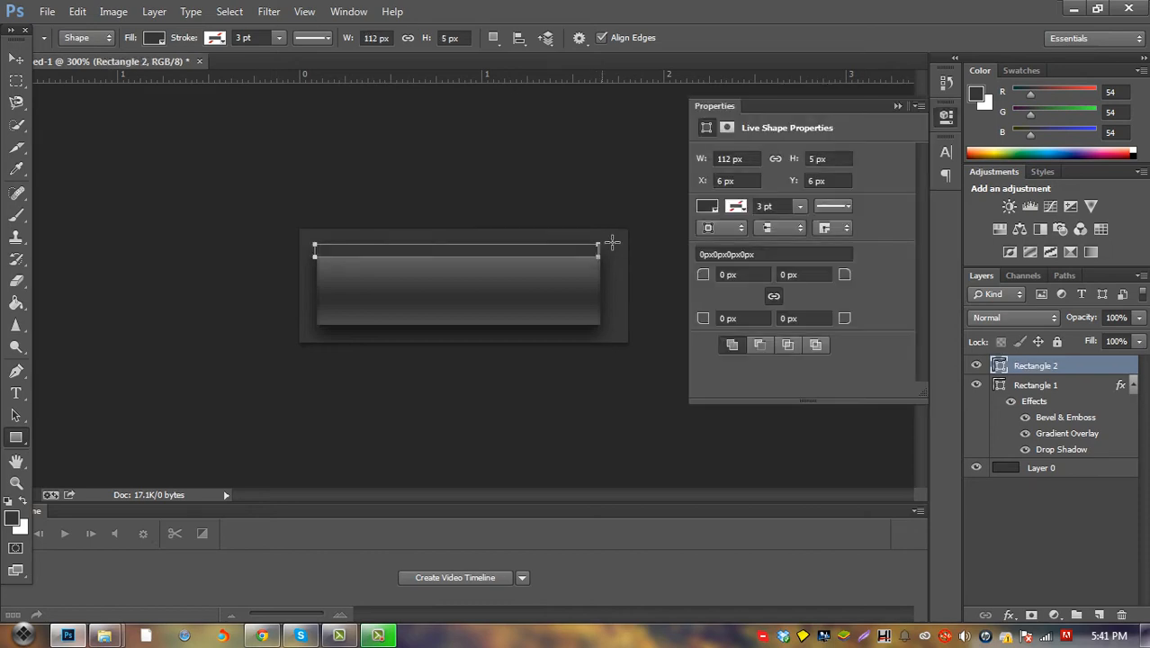
left_click(896, 107)
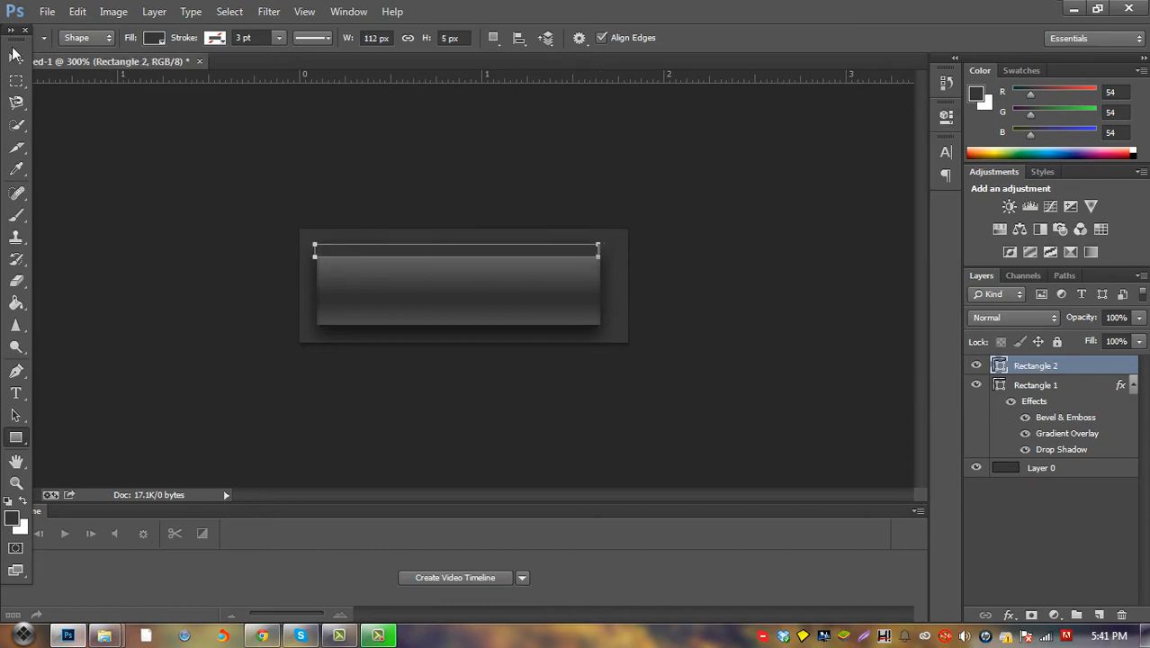
left_click(16, 58)
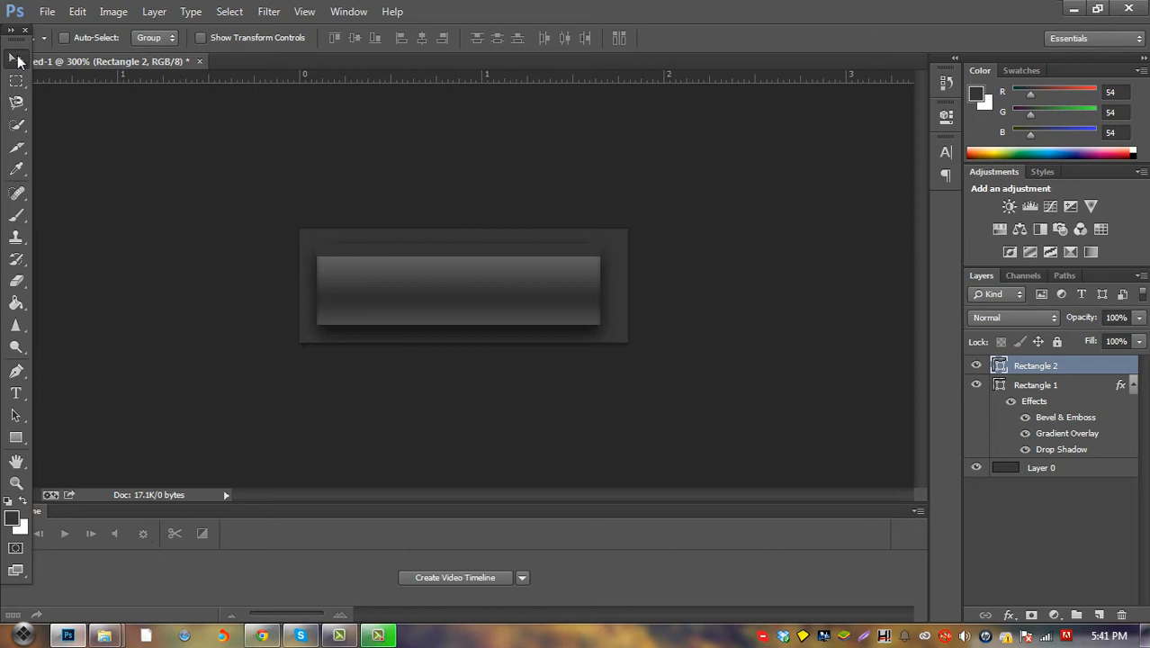
key("Down")
Give the thin strip an Inner Shadow with 2 px distance and 3 px size, judging it at 100% zoom
double_click(1109, 371)
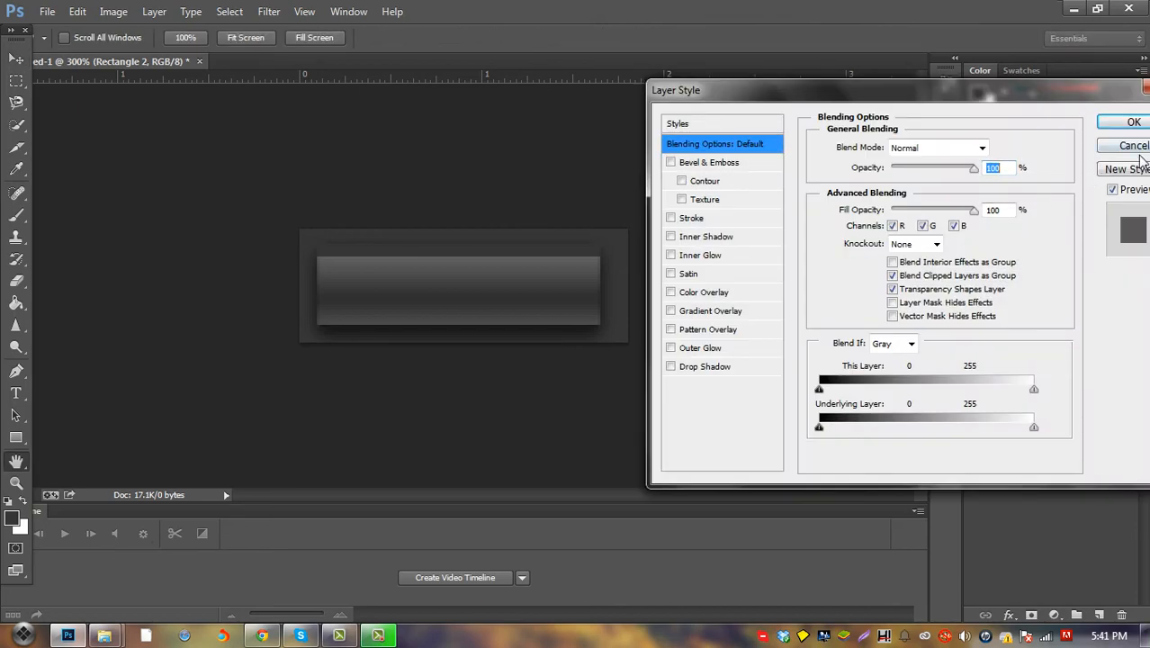
left_click(1135, 148)
left_click(304, 11)
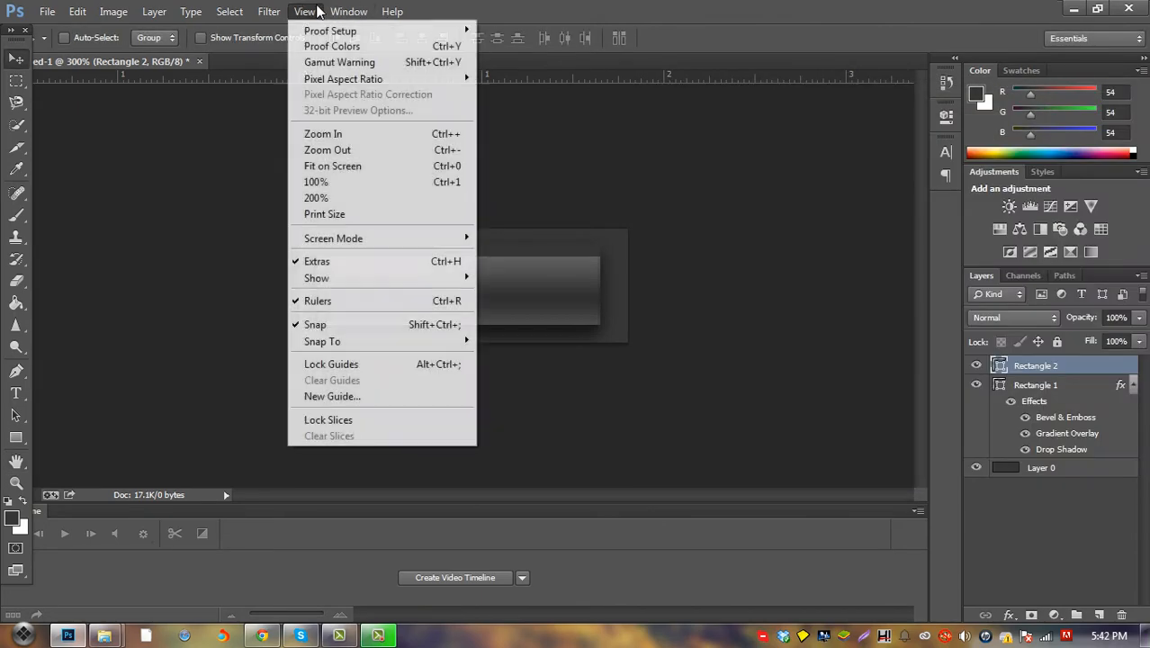
left_click(317, 183)
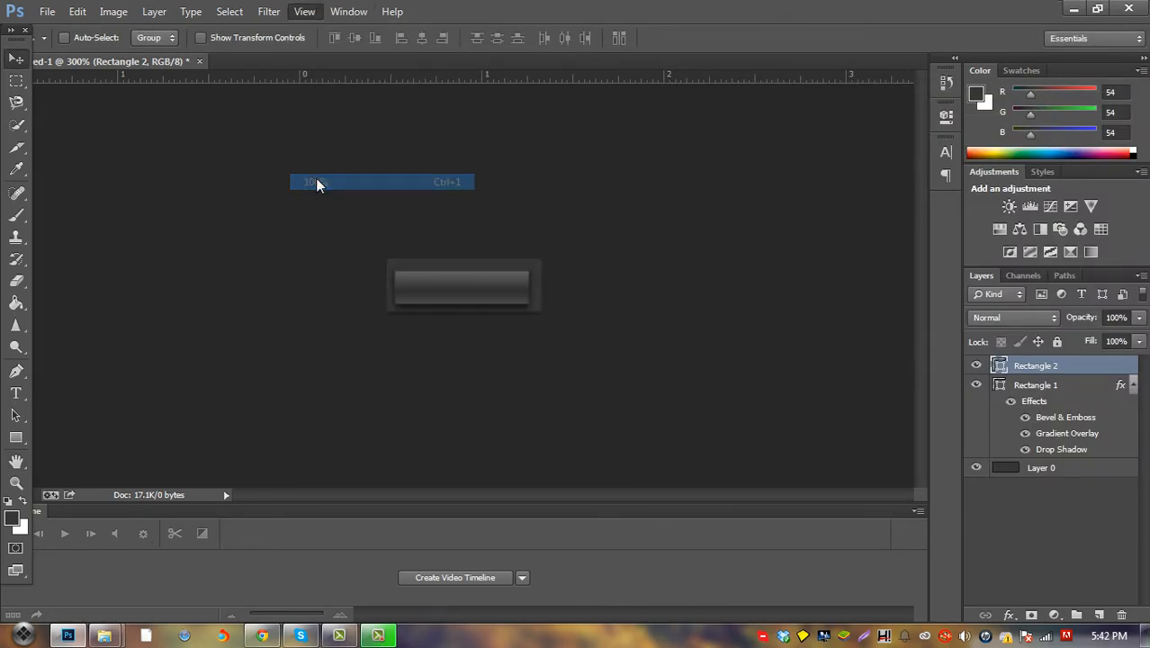
double_click(1103, 367)
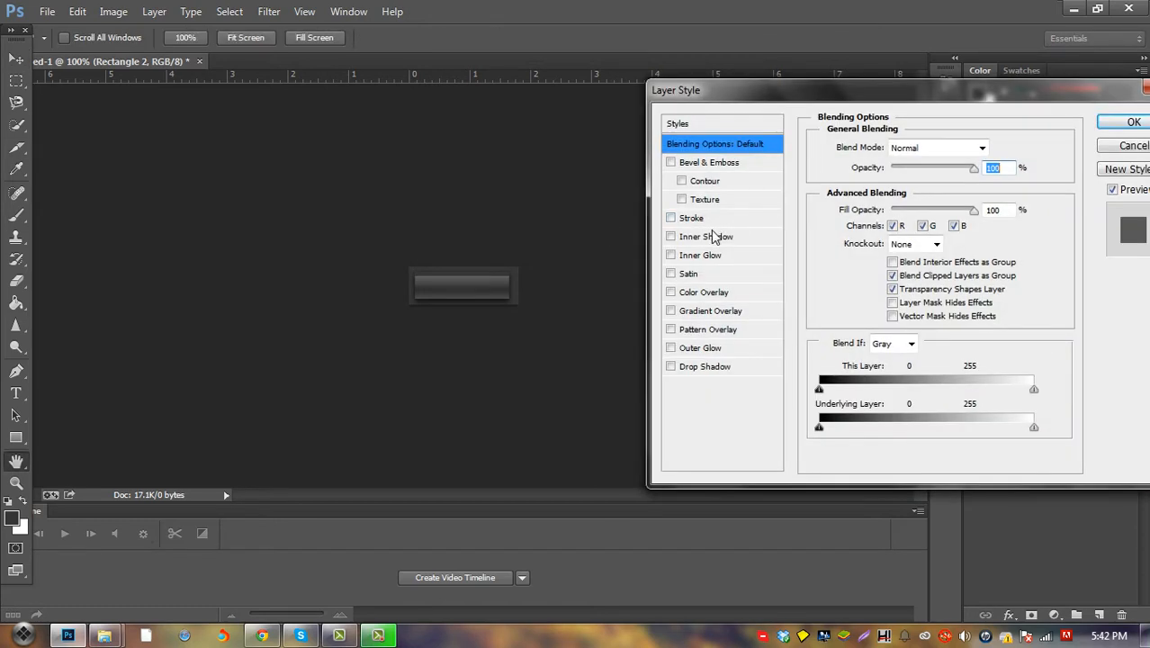
left_click(711, 238)
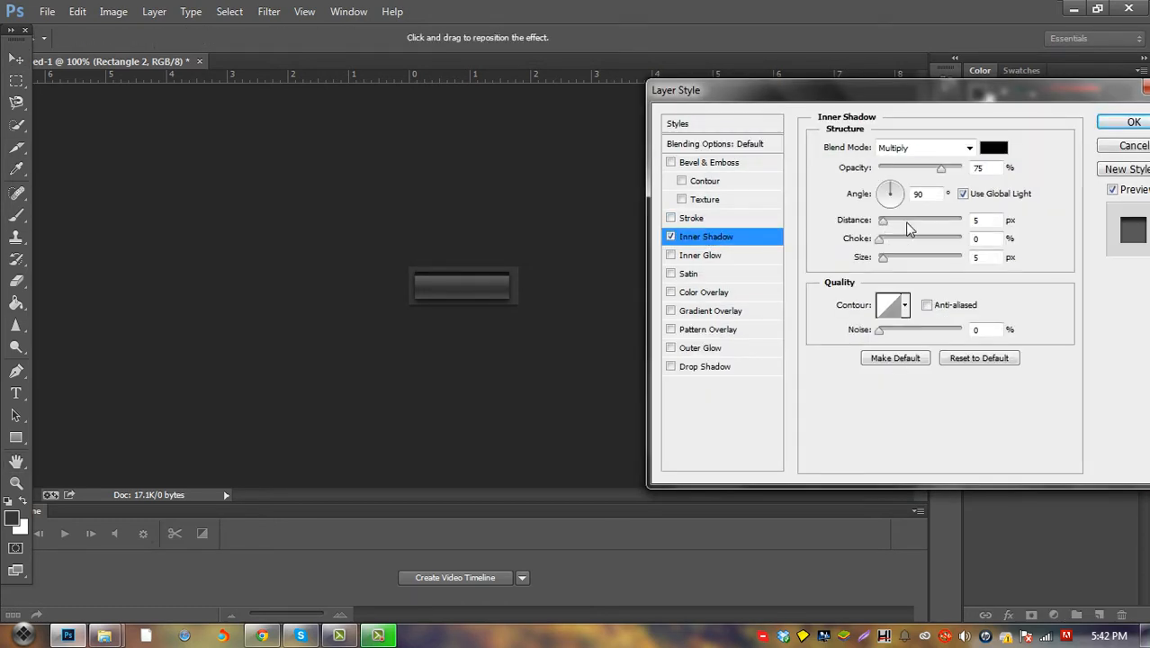
left_click(993, 222)
type("2")
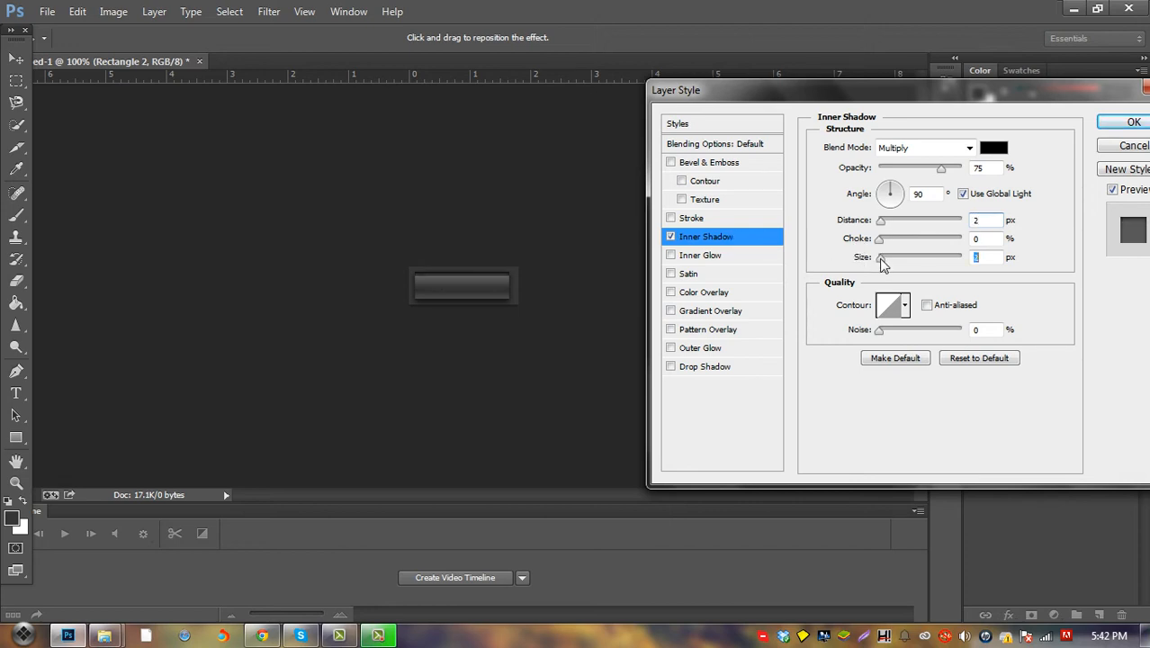
left_click_drag(881, 262, 884, 263)
Add a Drop Shadow to the thin strip with Normal blend mode and white (ffffff) as its color
left_click(705, 369)
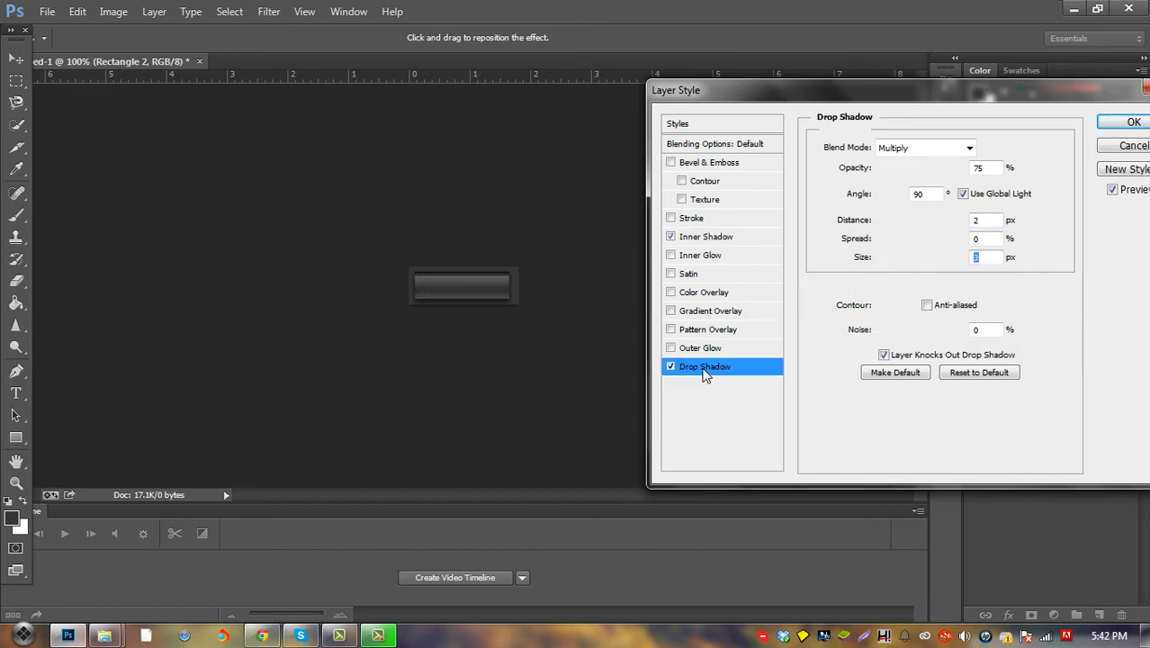
left_click(968, 148)
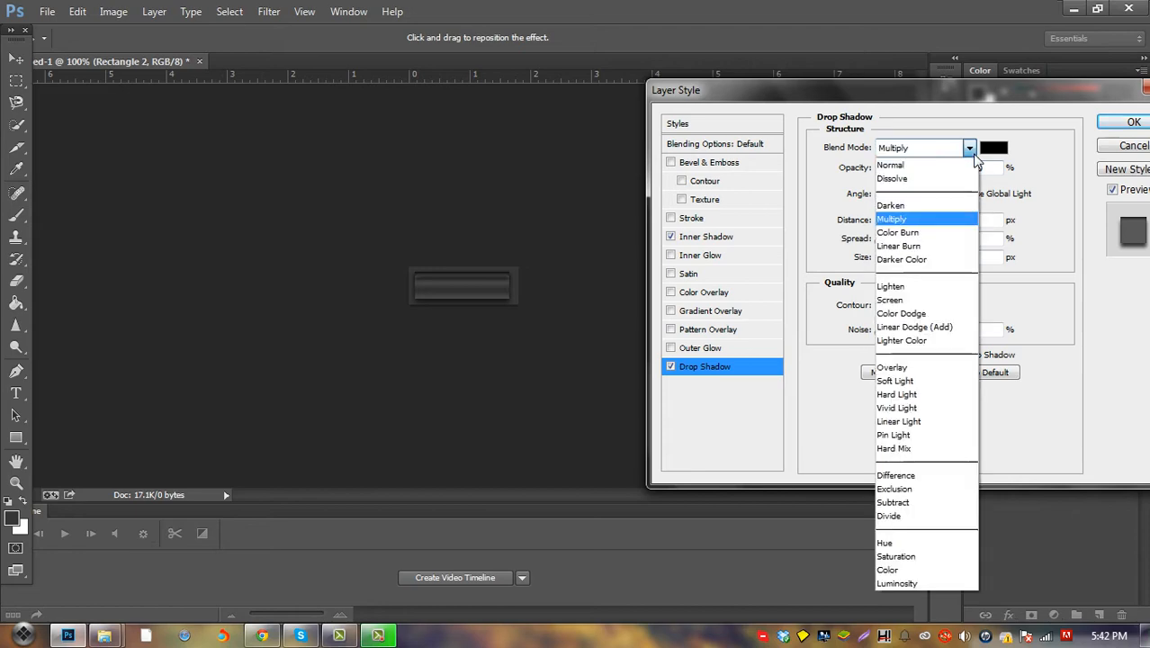
left_click(940, 166)
left_click(993, 147)
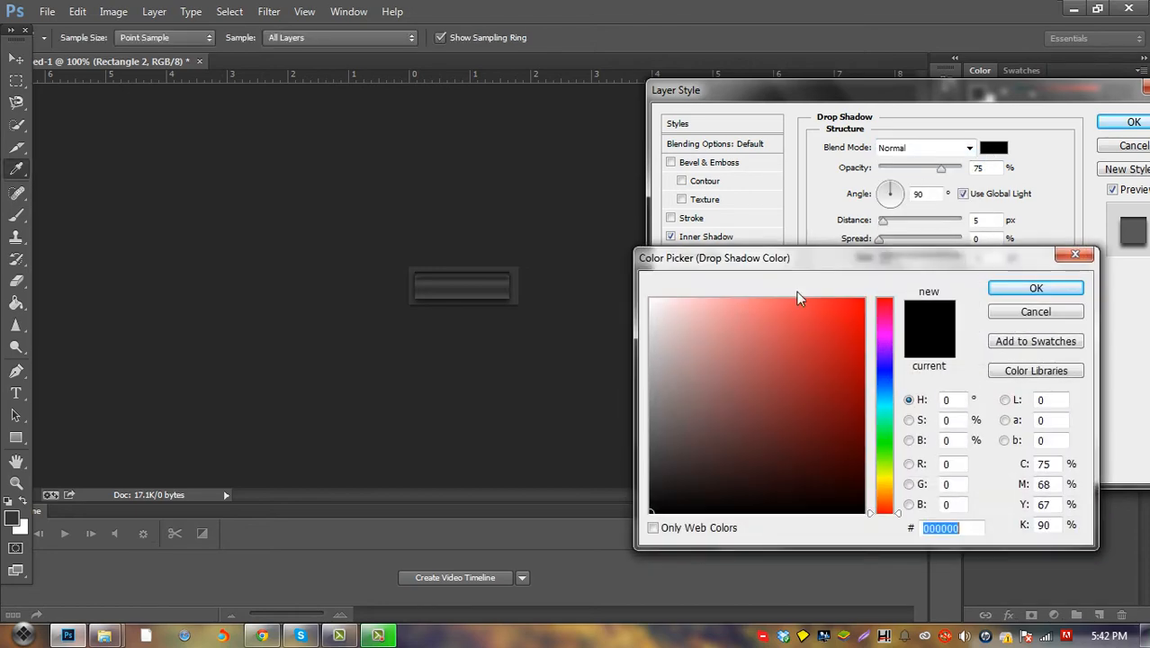
left_click_drag(777, 346, 341, 167)
left_click(1036, 287)
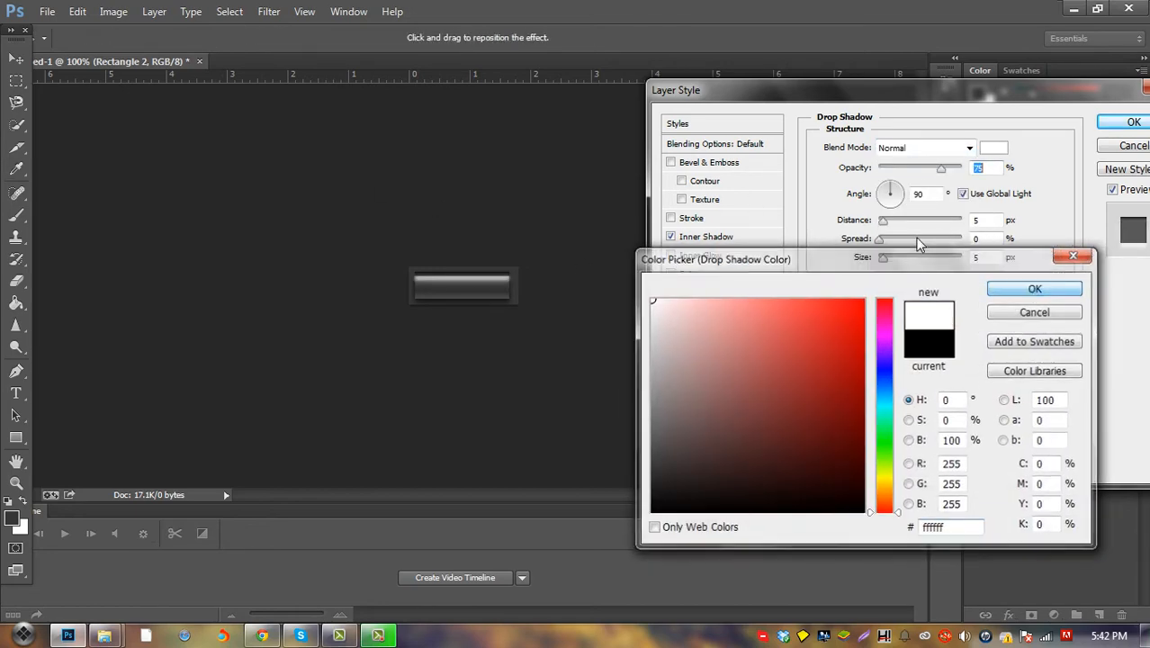
Set the strip's Drop Shadow to 1 px distance and 0 px size, lower its opacity, and apply the style
double_click(985, 221)
type("1")
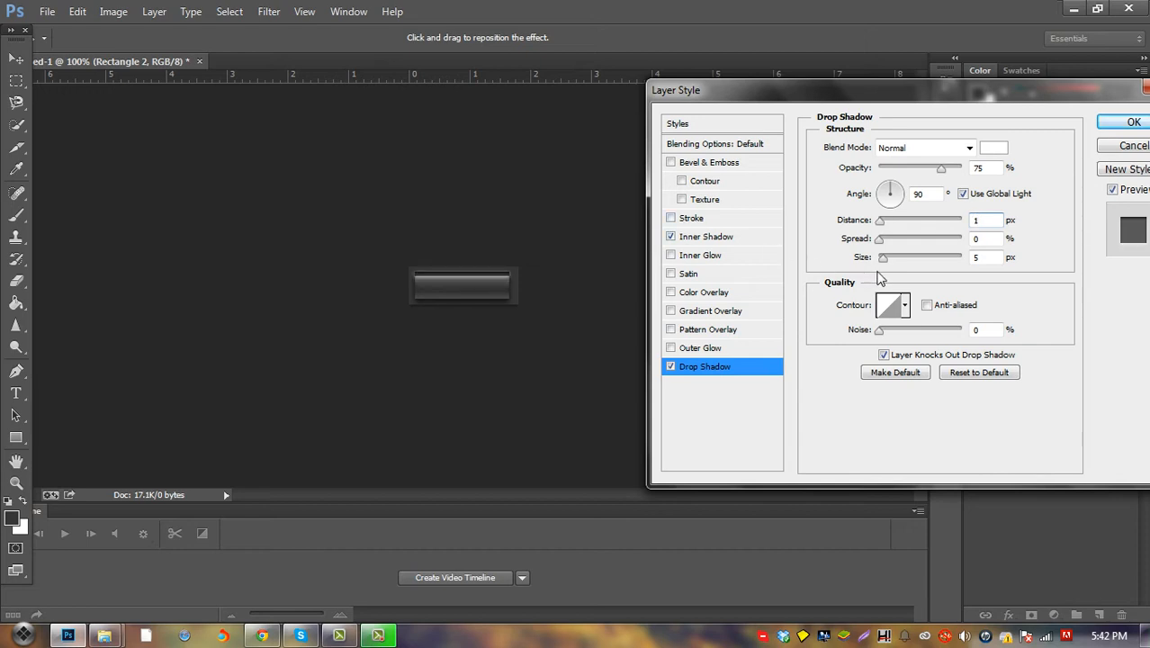
left_click_drag(884, 260, 446, 249)
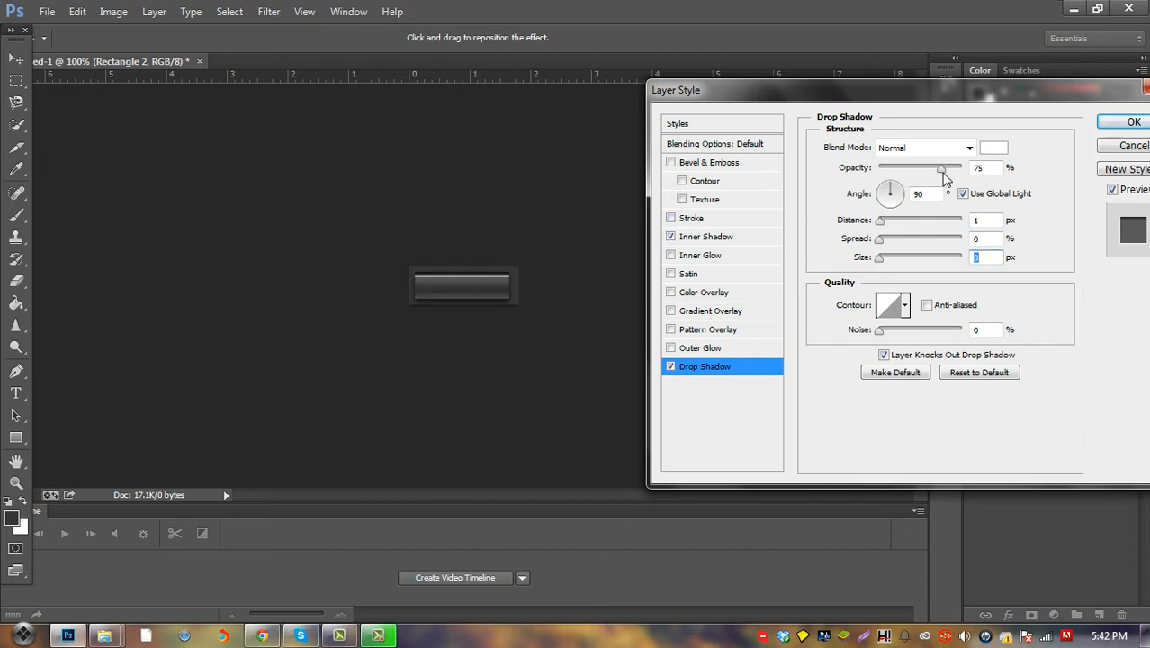
left_click_drag(942, 171, 903, 175)
left_click(1127, 121)
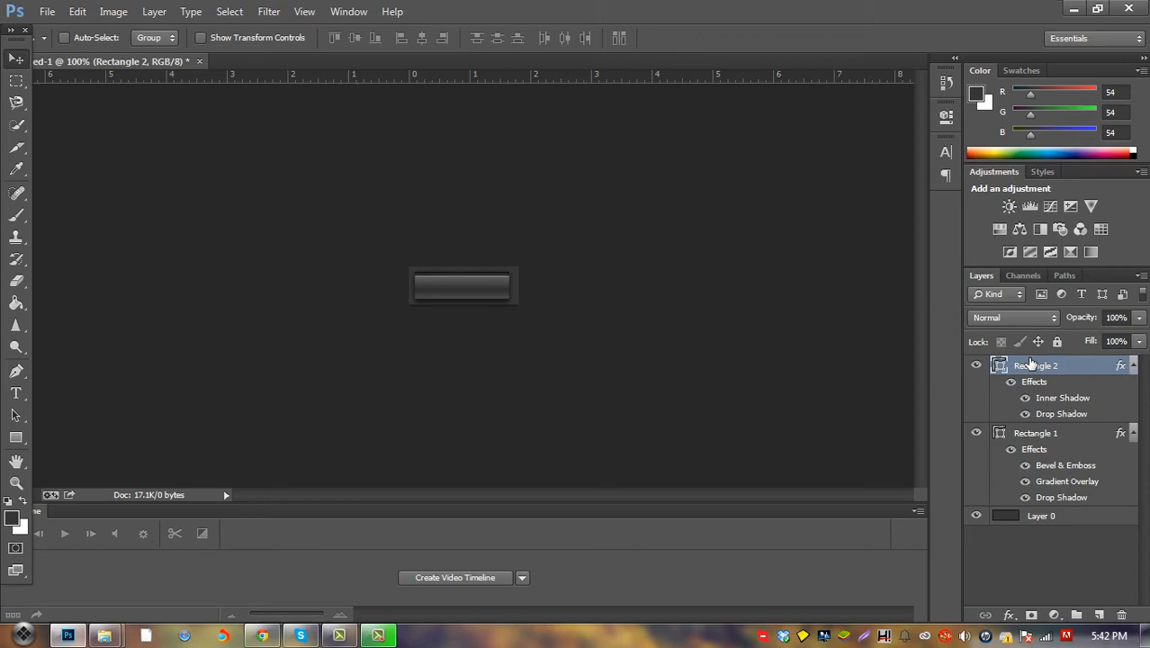
Duplicate the thin strip's layer and nudge the copy straight down to the rectangle's lower edge
right_click(1098, 372)
left_click(936, 159)
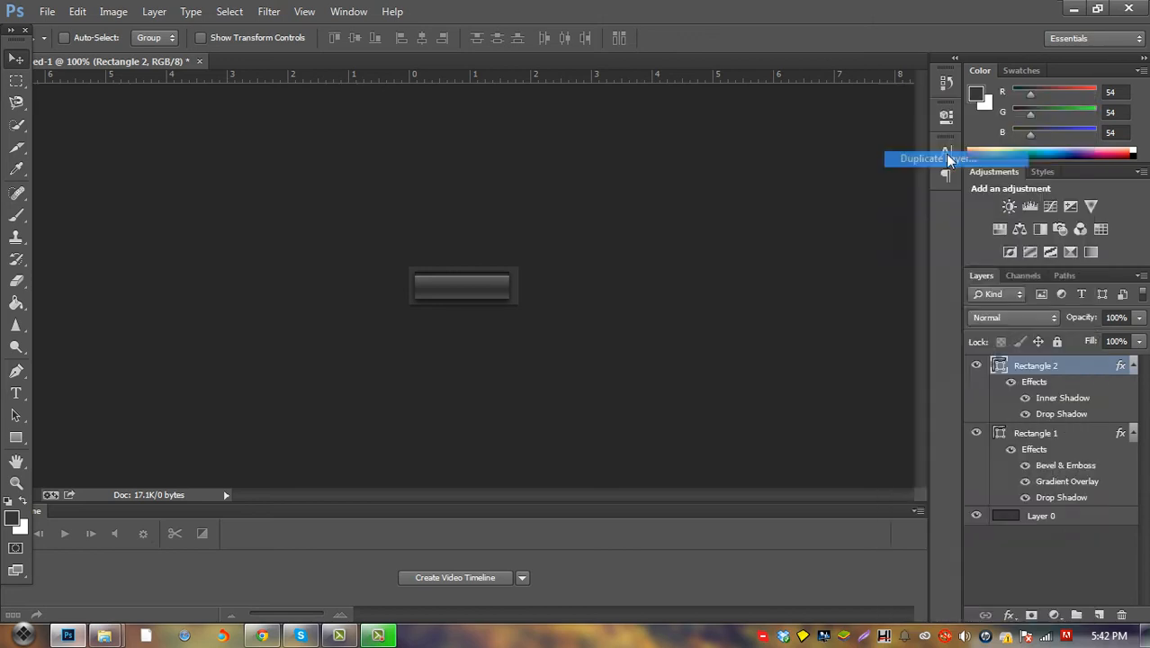
left_click(955, 277)
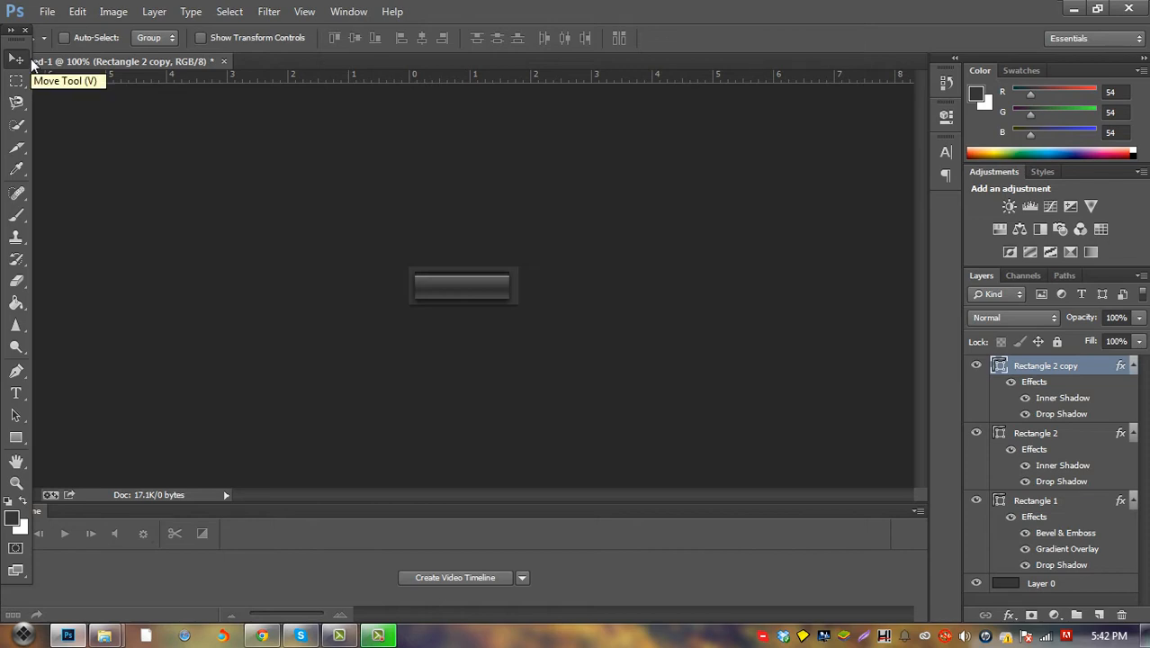
key("Down")
key("Down")
key("Down")
key("Down")
key("Down")
key("Down")
key("Down")
key("Down")
key("Down")
key("Down")
key("Down")
key("Down")
key("Down")
key("Down")
key("Down")
key("Down")
key("Down")
key("Down")
key("Down")
key("Down")
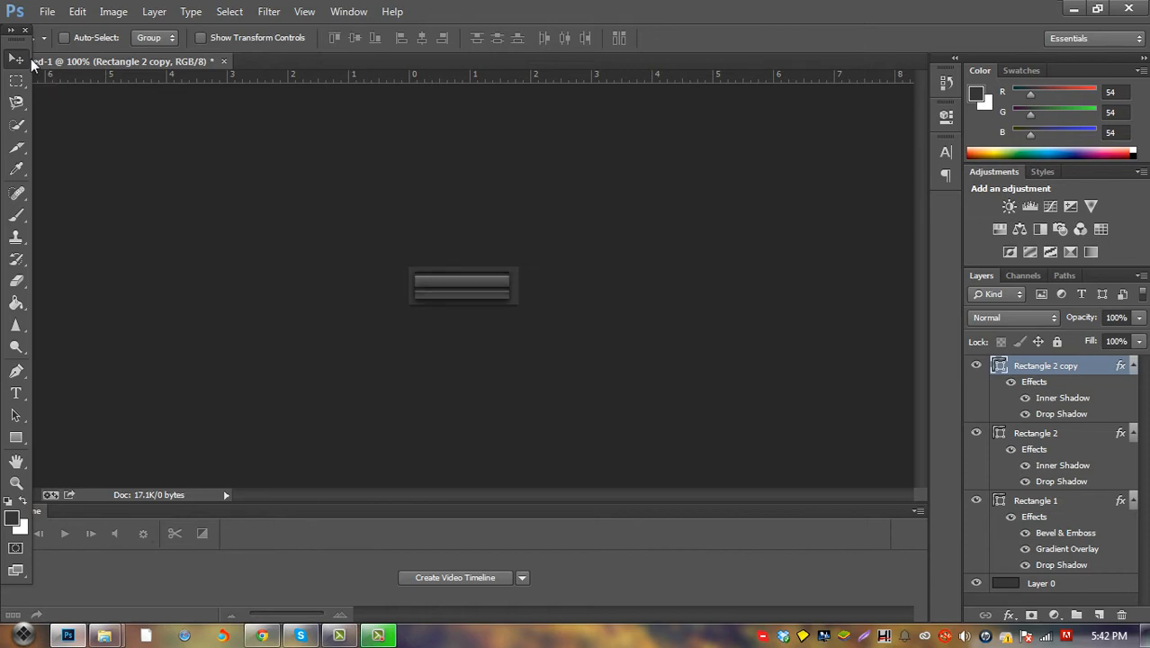
key("Down")
key("Down")
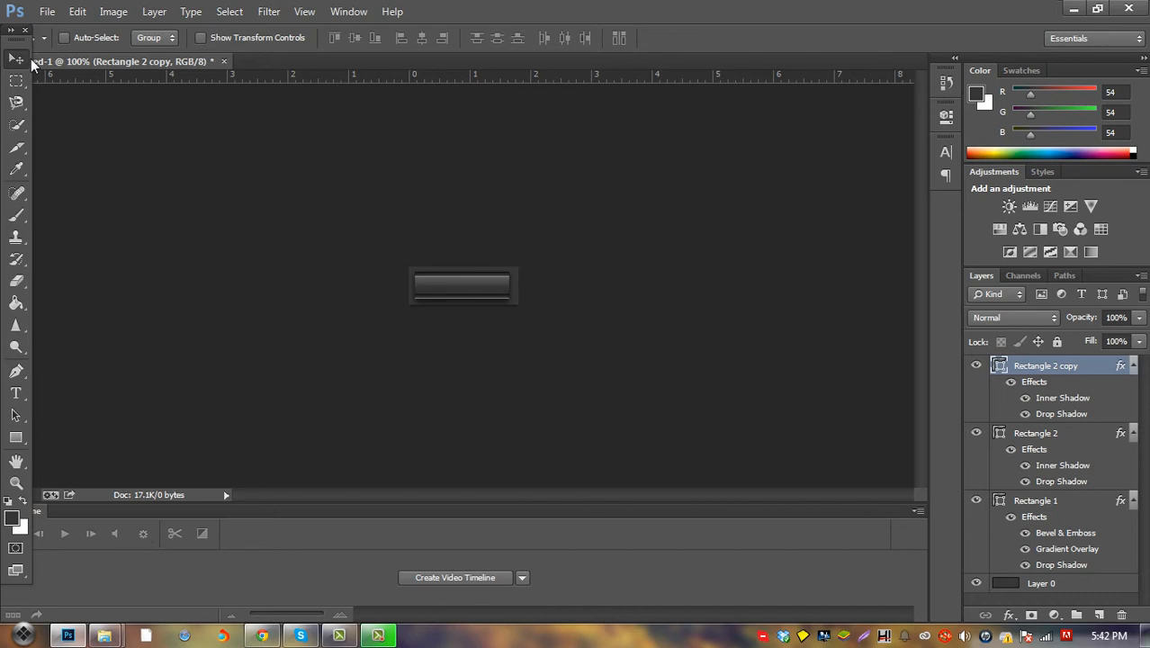
key("Up")
key("Up")
key("Up")
key("Up")
key("Down")
key("Down")
key("Down")
key("Down")
On a new layer, draw a 1 px weight horizontal line about 112 px long across the rectangle's middle
left_click(1098, 615)
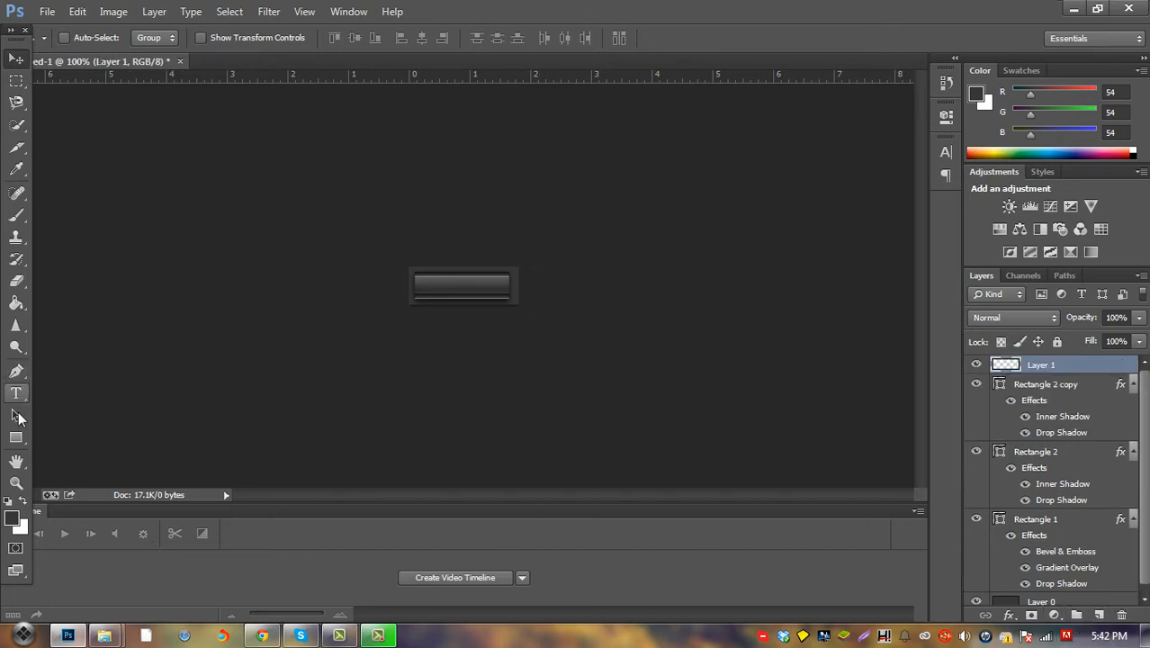
left_click(18, 439)
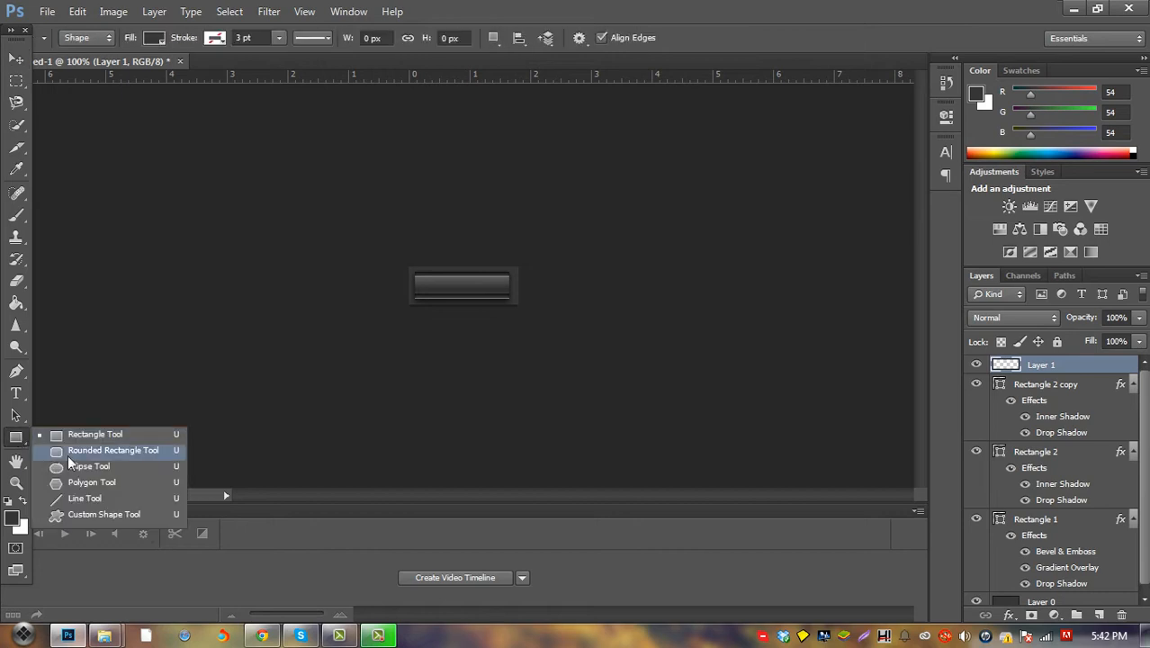
left_click(85, 500)
key("ctrl+plus")
key("ctrl+plus")
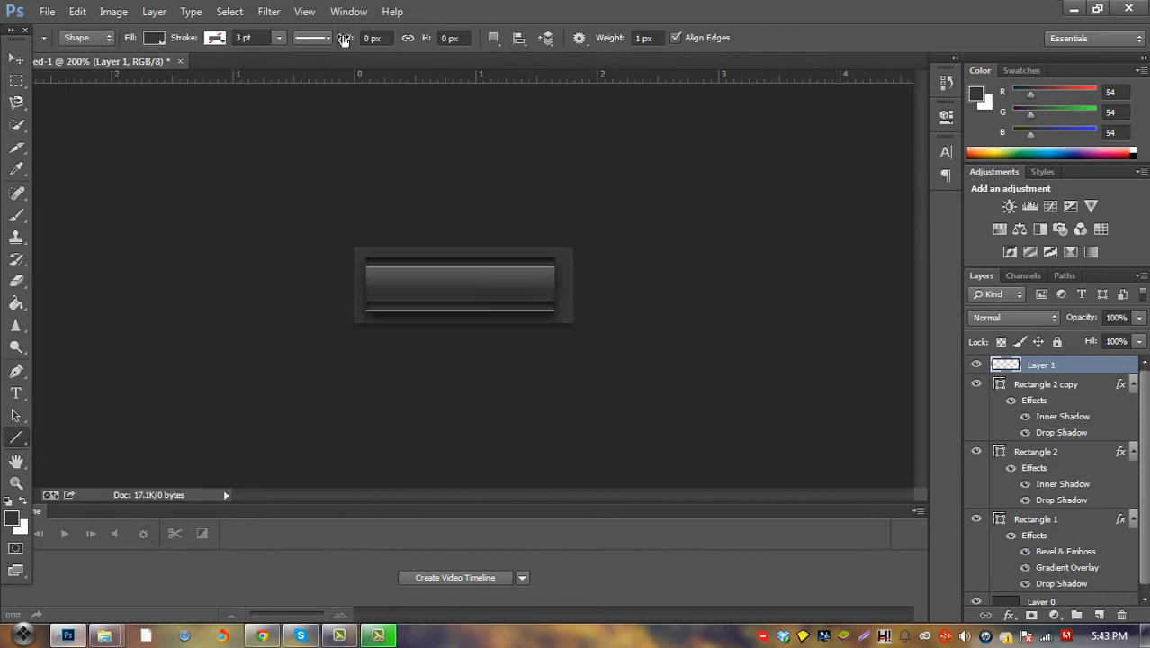
key("ctrl+plus")
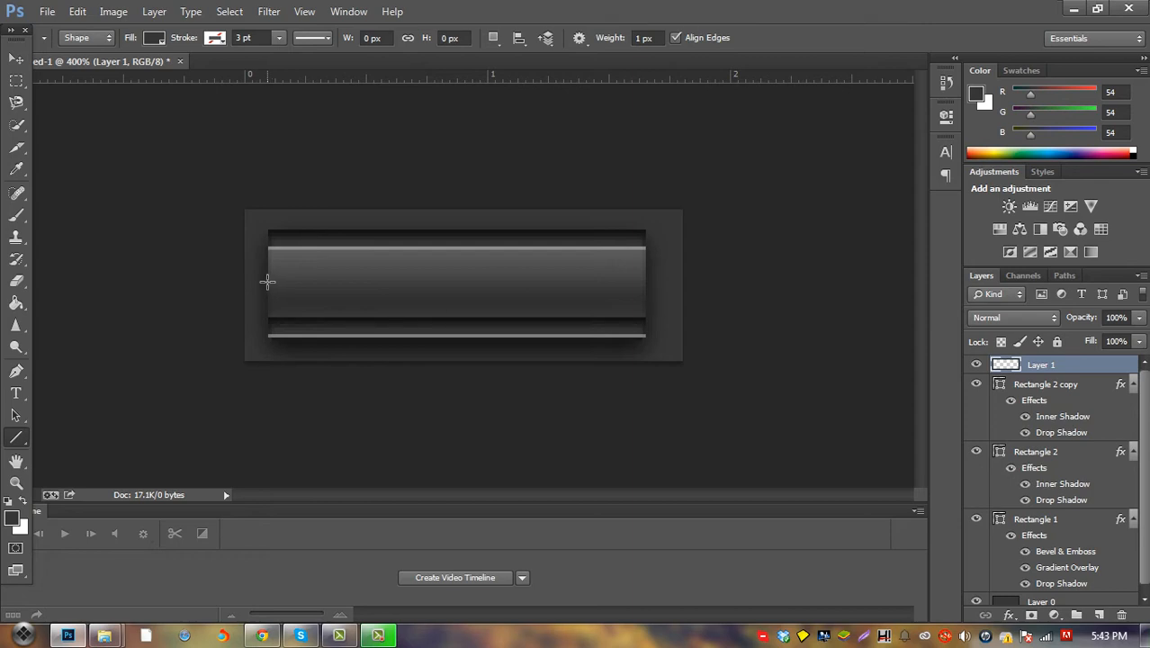
left_click_drag(267, 281, 645, 271)
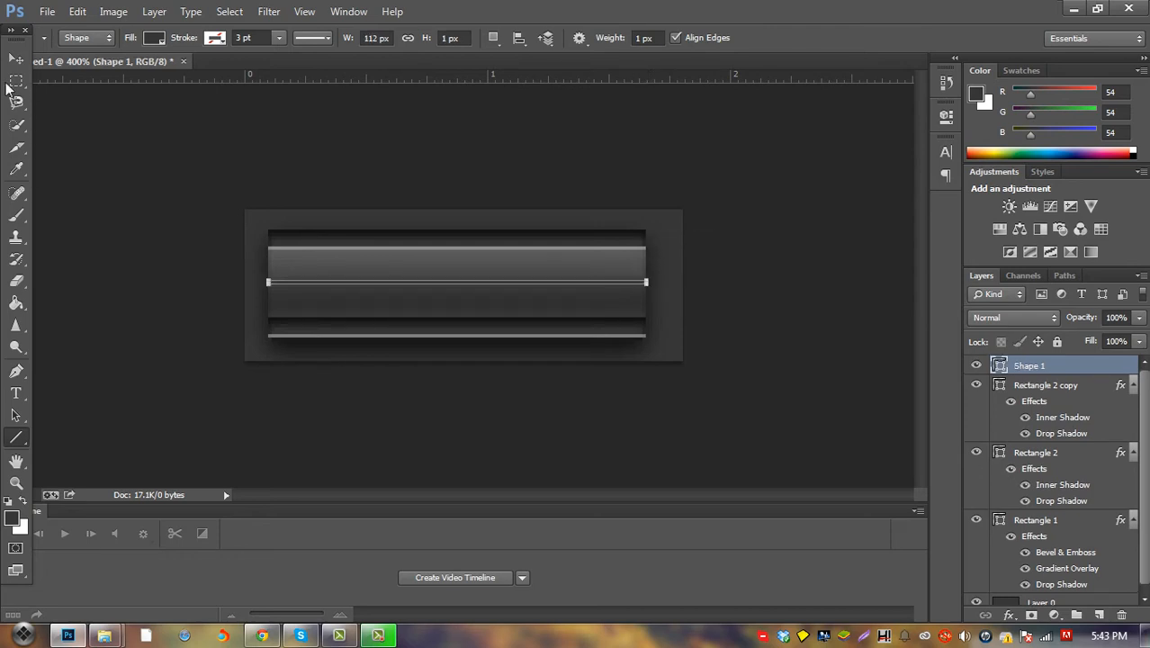
left_click(16, 59)
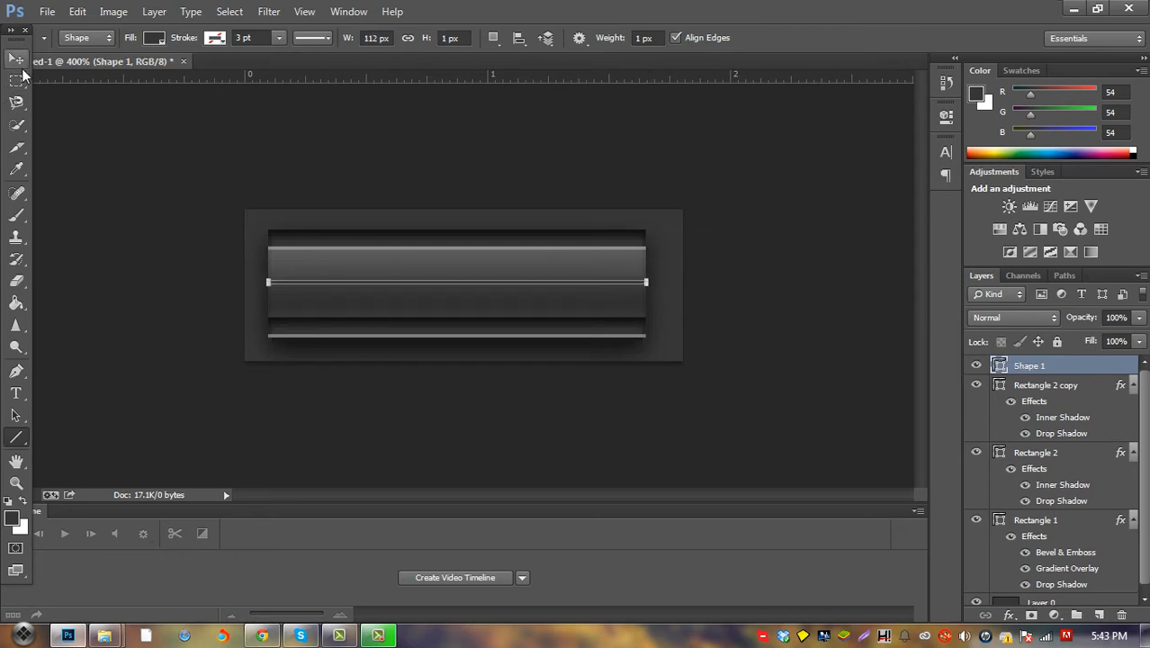
Give the middle line an Inner Shadow with 1 px distance and 1 px size
double_click(1086, 368)
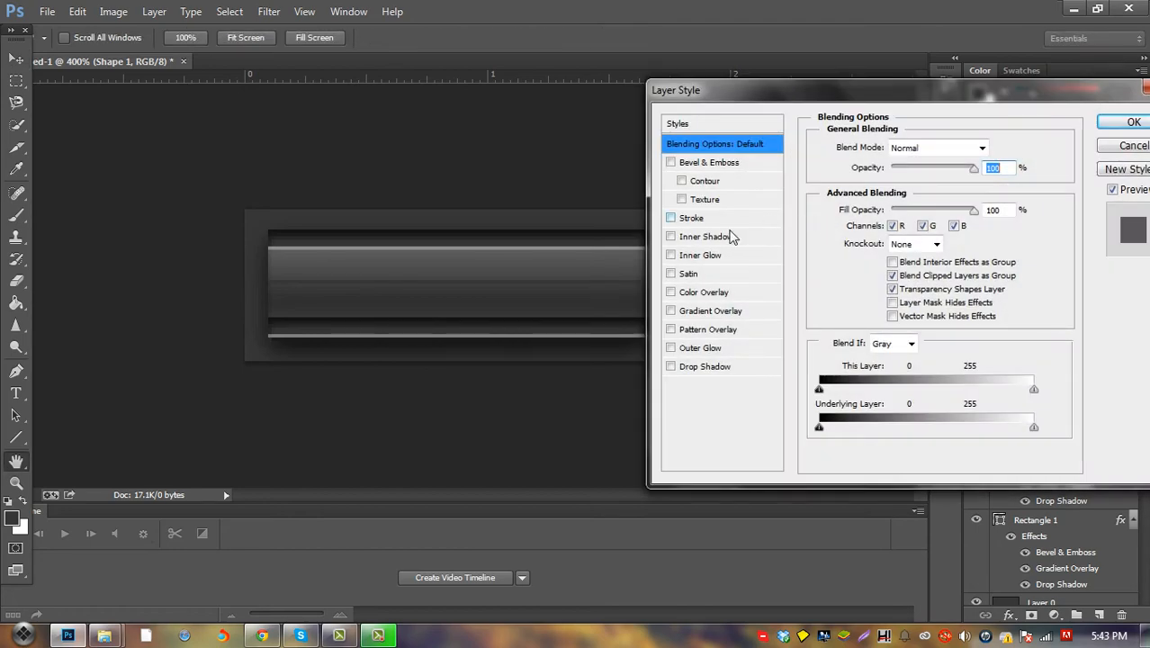
left_click(719, 243)
left_click(983, 221)
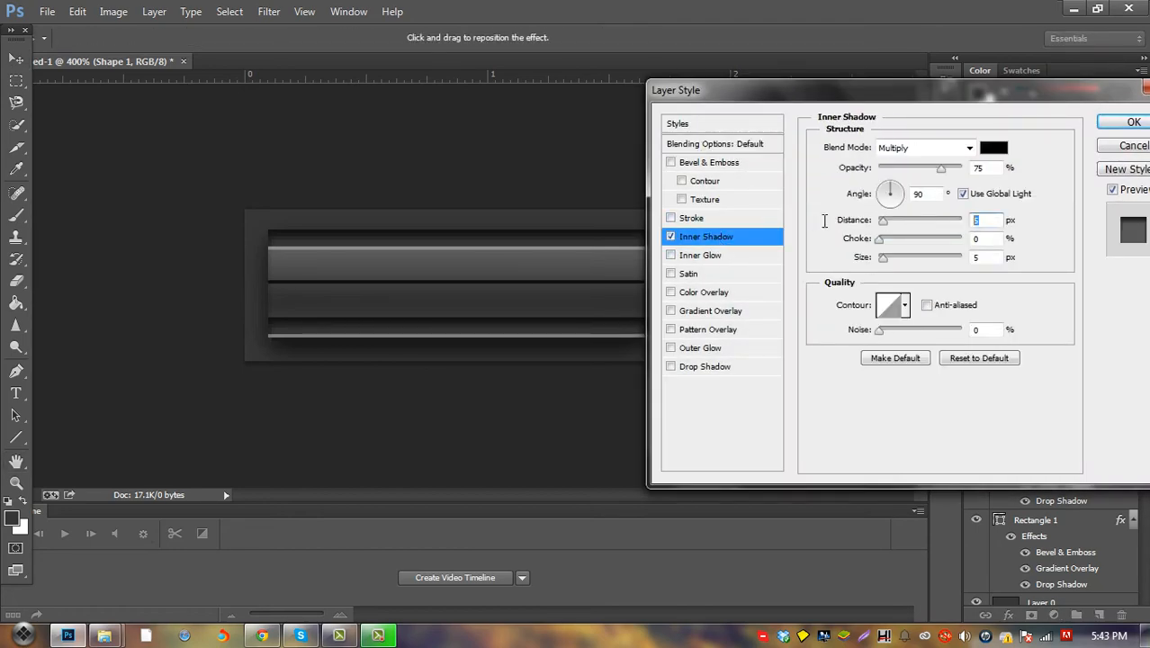
type("1")
left_click(985, 258)
type("1")
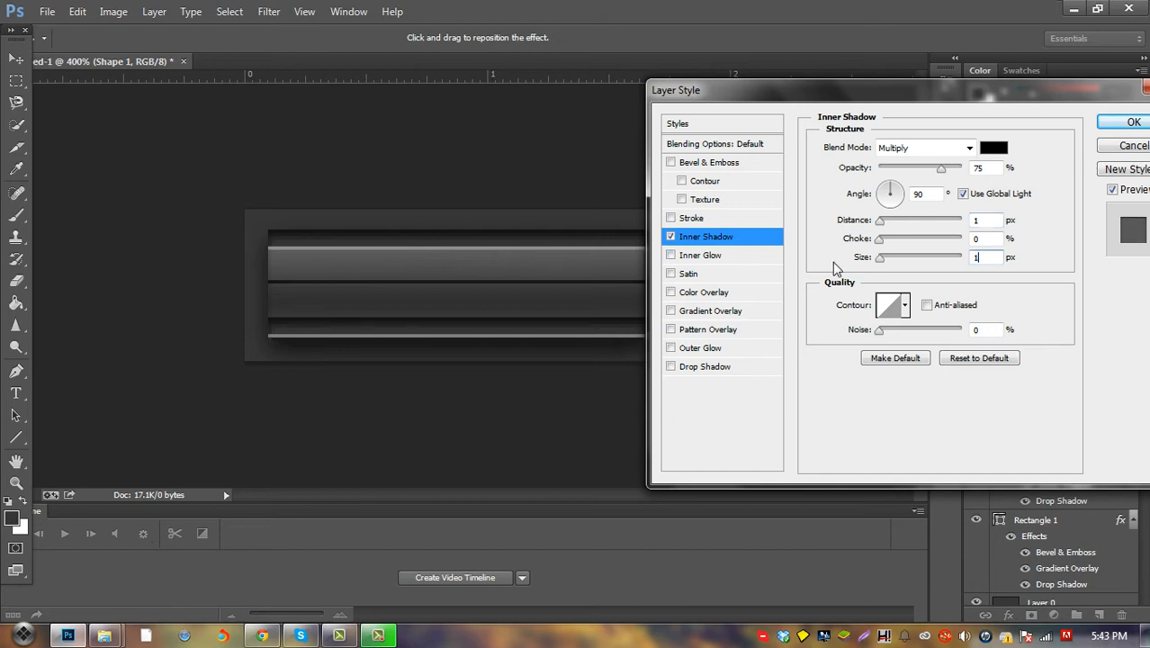
Add a Drop Shadow to the middle line with white (ffffff) as its color and Normal blend mode
left_click(702, 367)
left_click(992, 149)
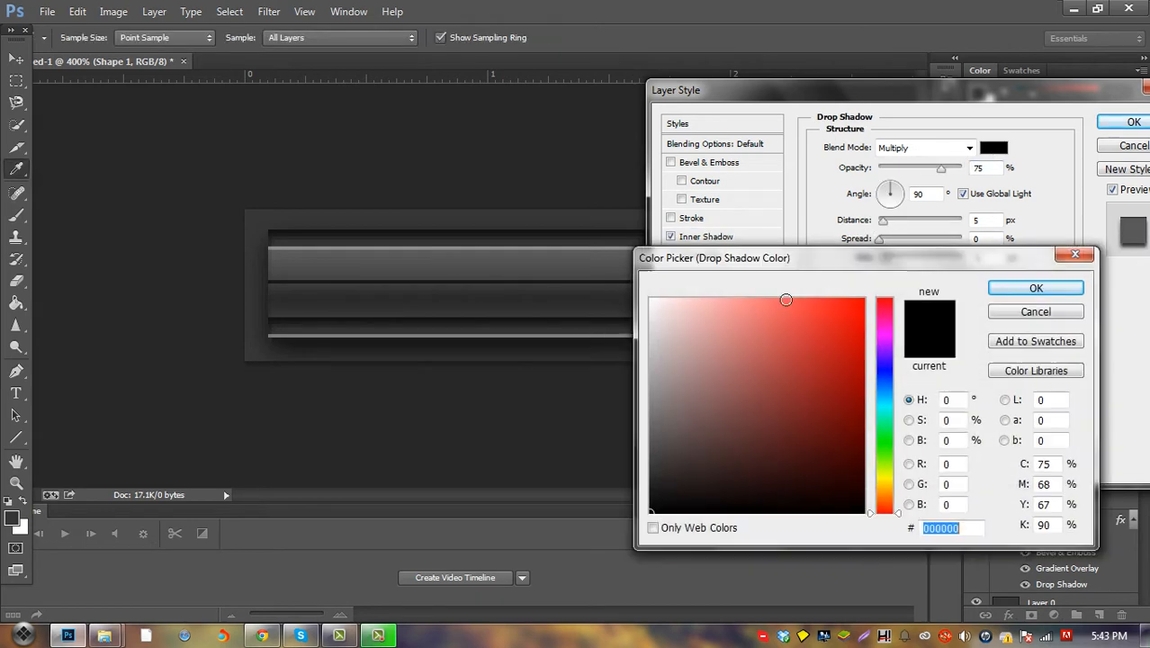
left_click_drag(786, 343, 644, 285)
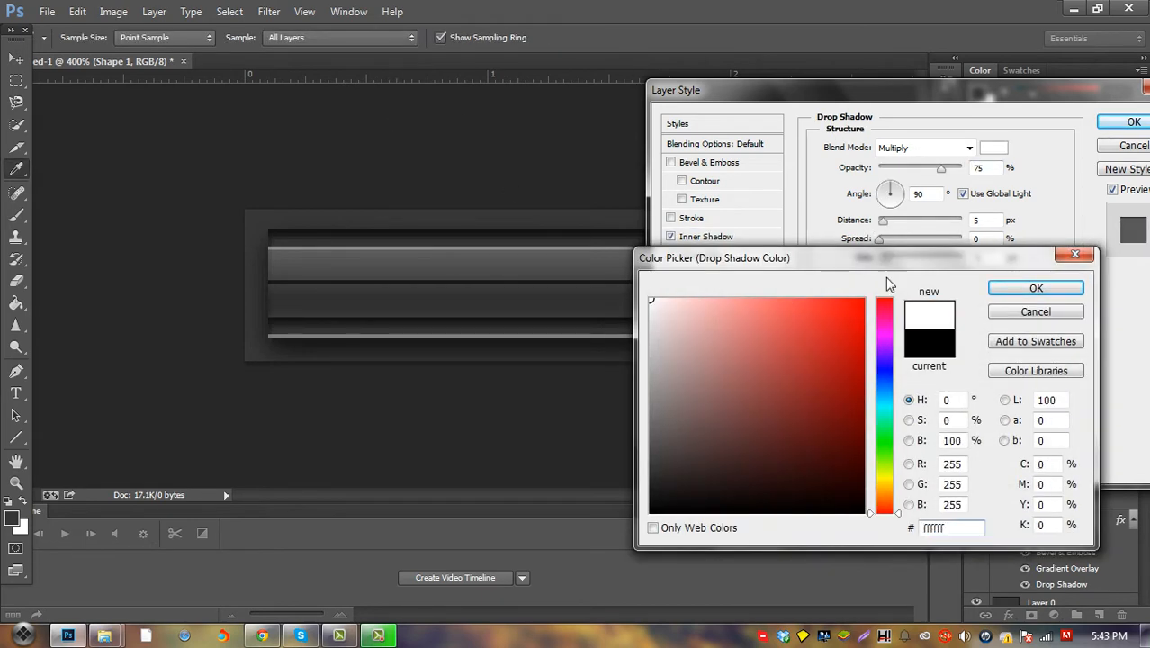
left_click(1035, 288)
left_click(966, 151)
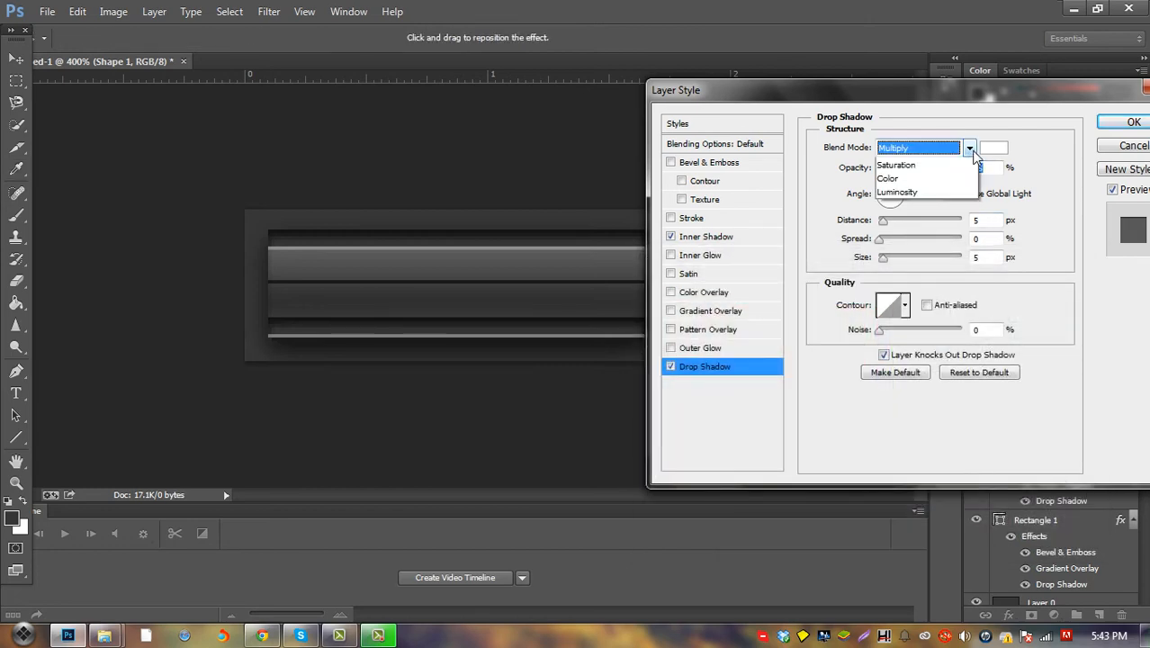
left_click(911, 167)
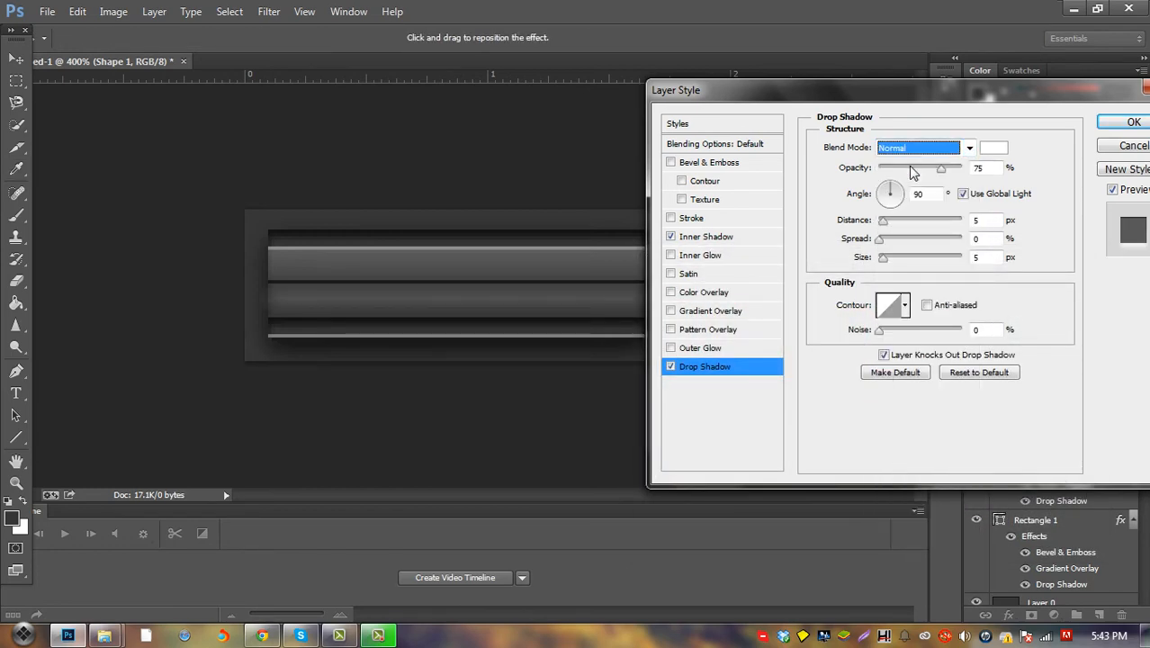
key("Tab")
Set the middle line's Drop Shadow to 1 px distance, 0 px size and 18% opacity, apply the style, and judge it at 100% zoom
double_click(987, 217)
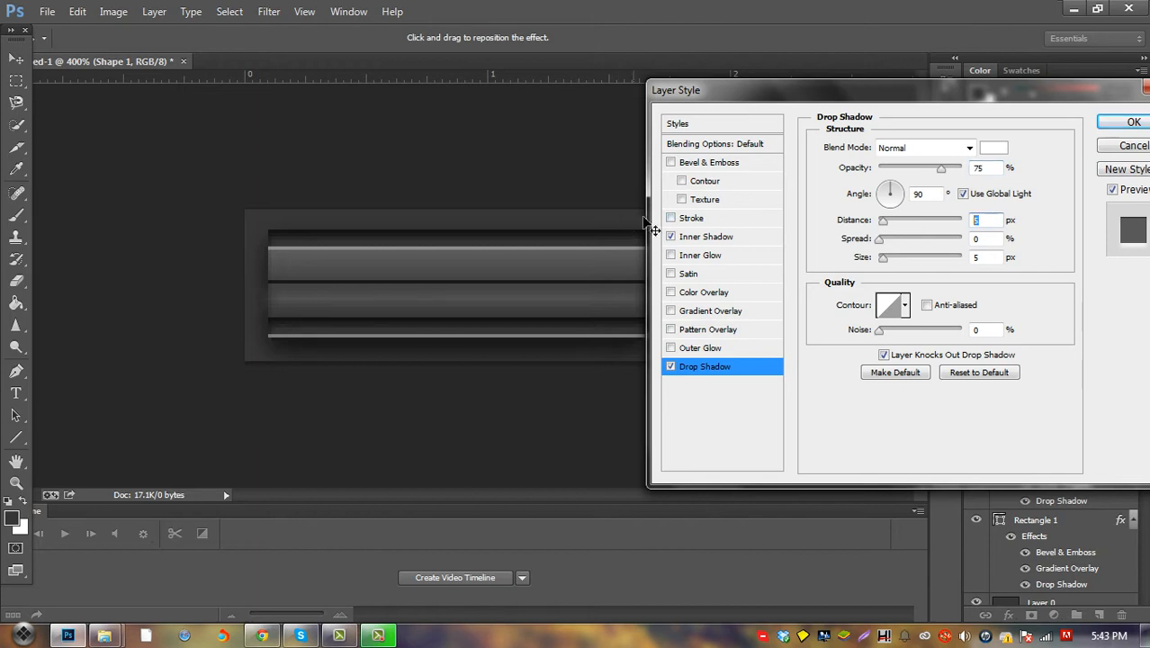
type("1")
key("Tab")
key("Tab")
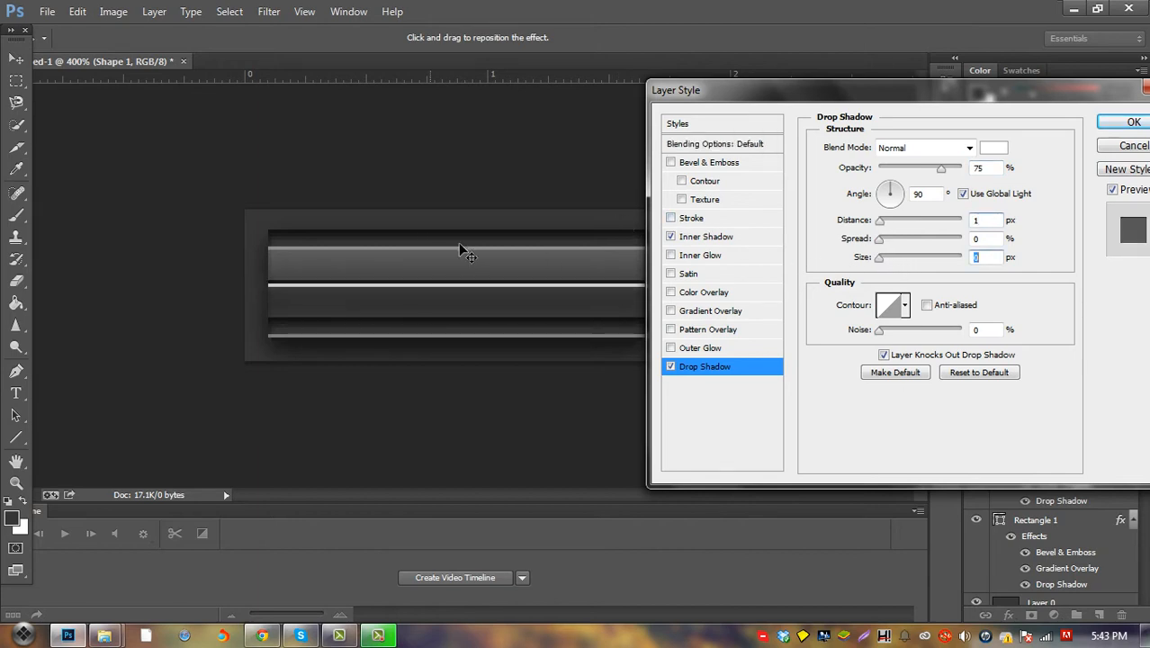
left_click_drag(943, 170, 893, 171)
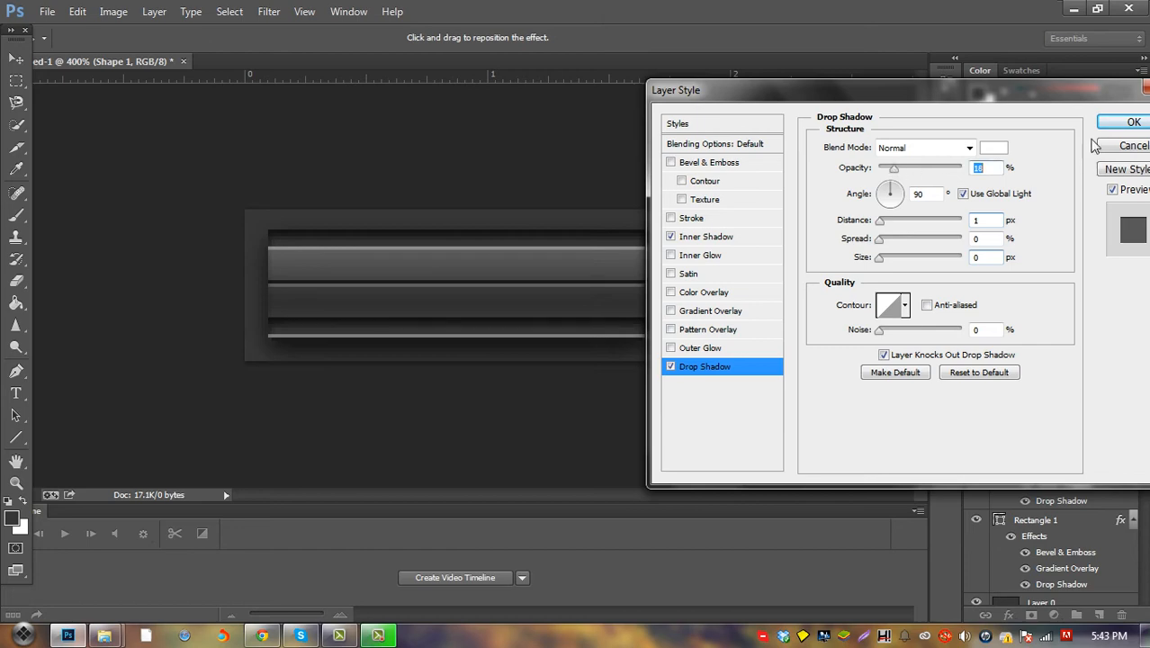
left_click(1124, 124)
left_click(315, 11)
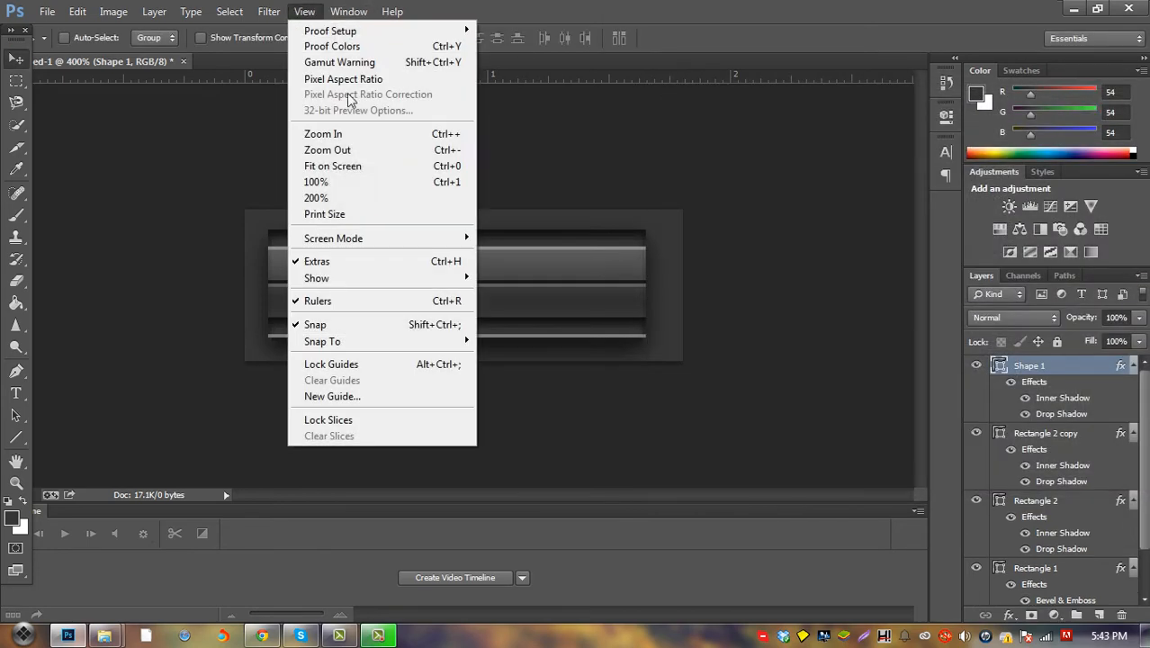
left_click(317, 181)
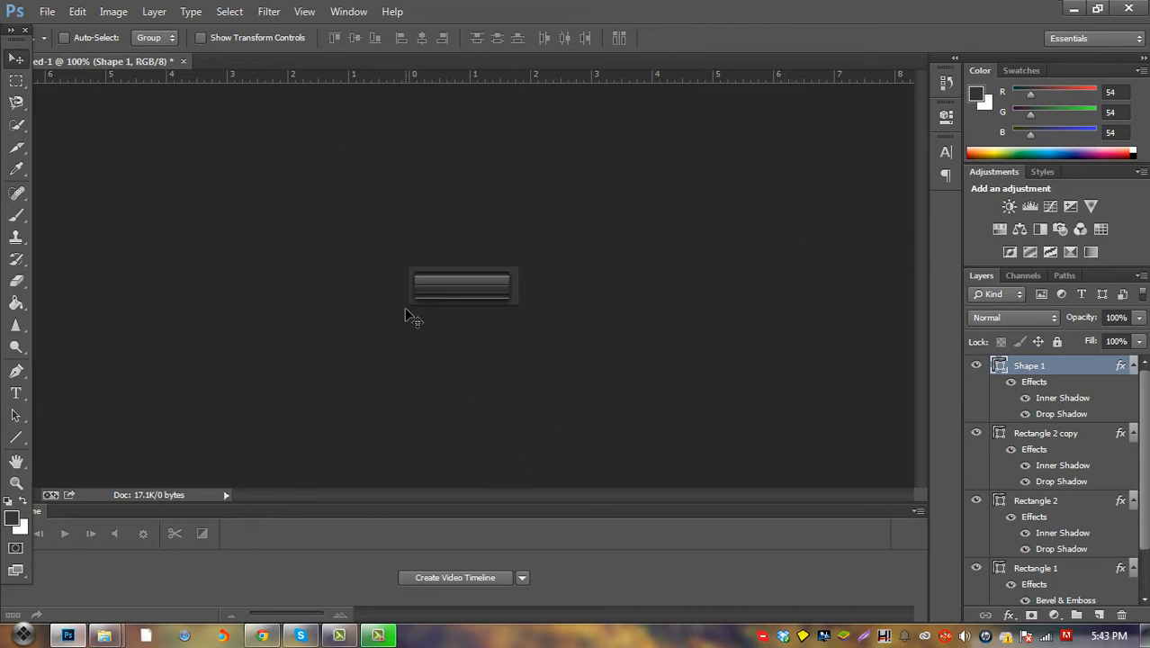
Select the line, both strips and the main rectangle layers together and nudge them slightly to the right on the canvas
scroll(1136, 406, "down", 2)
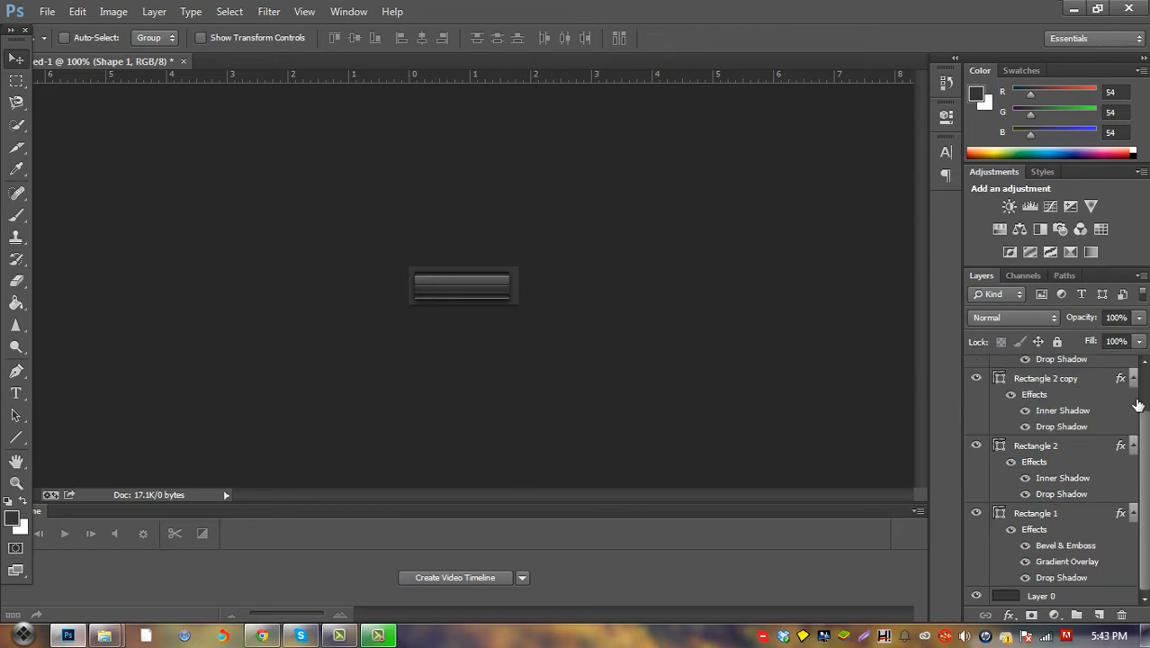
left_click(1053, 516, "shift")
scroll(1034, 518, "up", 2)
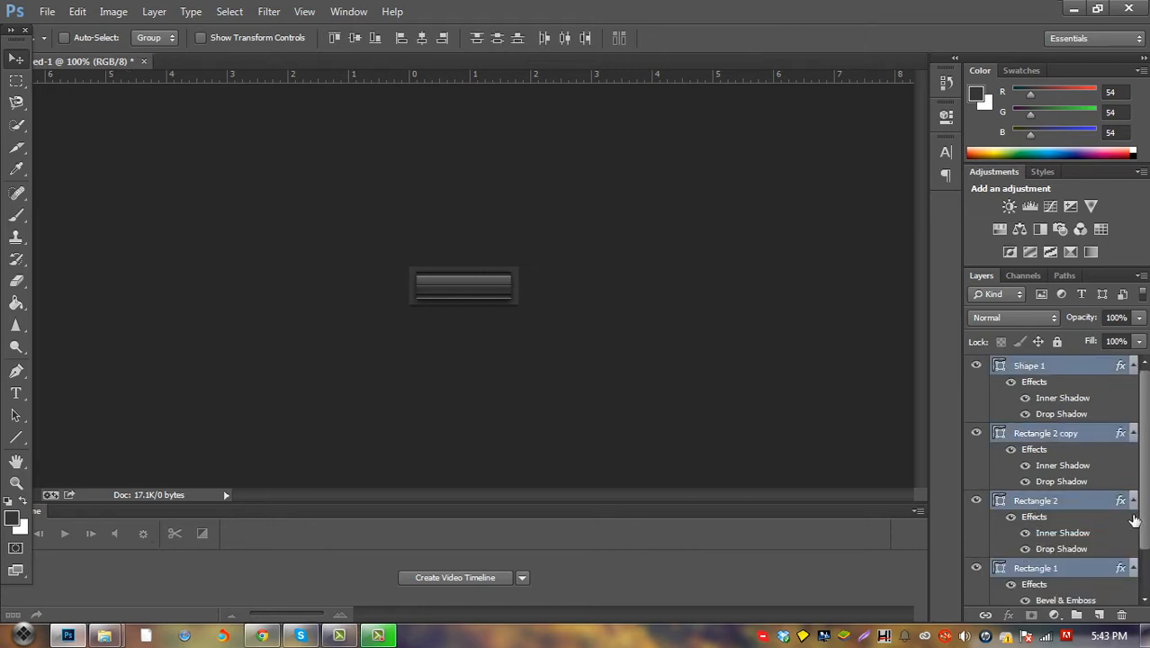
Create a new layer above the line and choose the angled bracket as the custom shape
left_click(1075, 370)
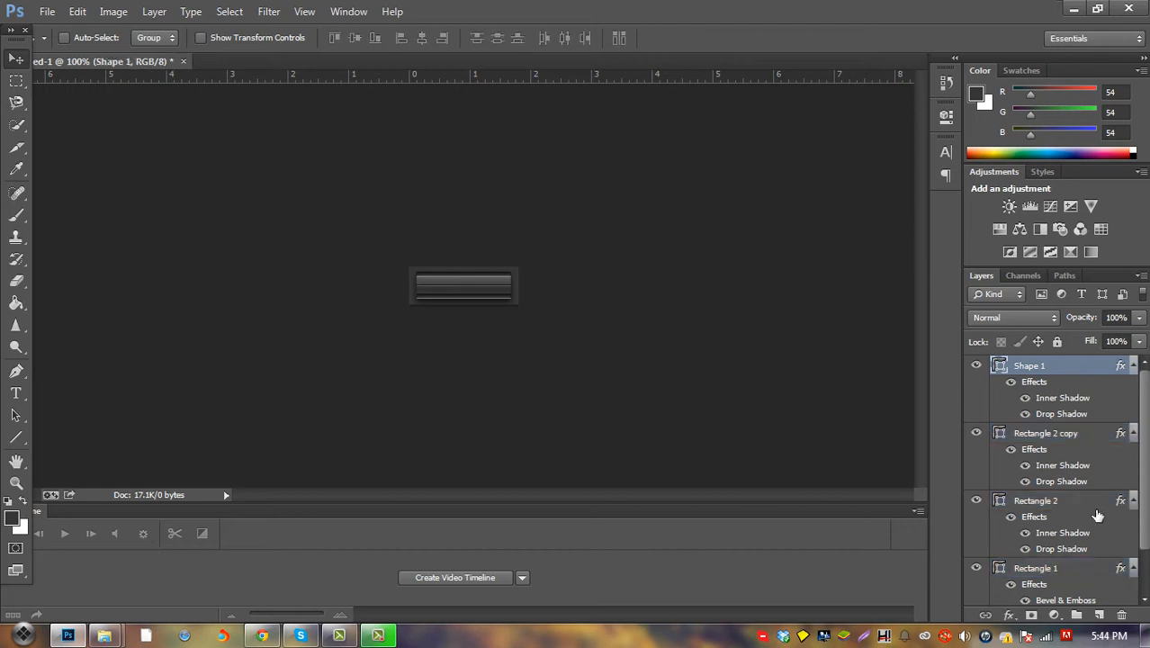
left_click(1099, 615)
left_click(16, 437)
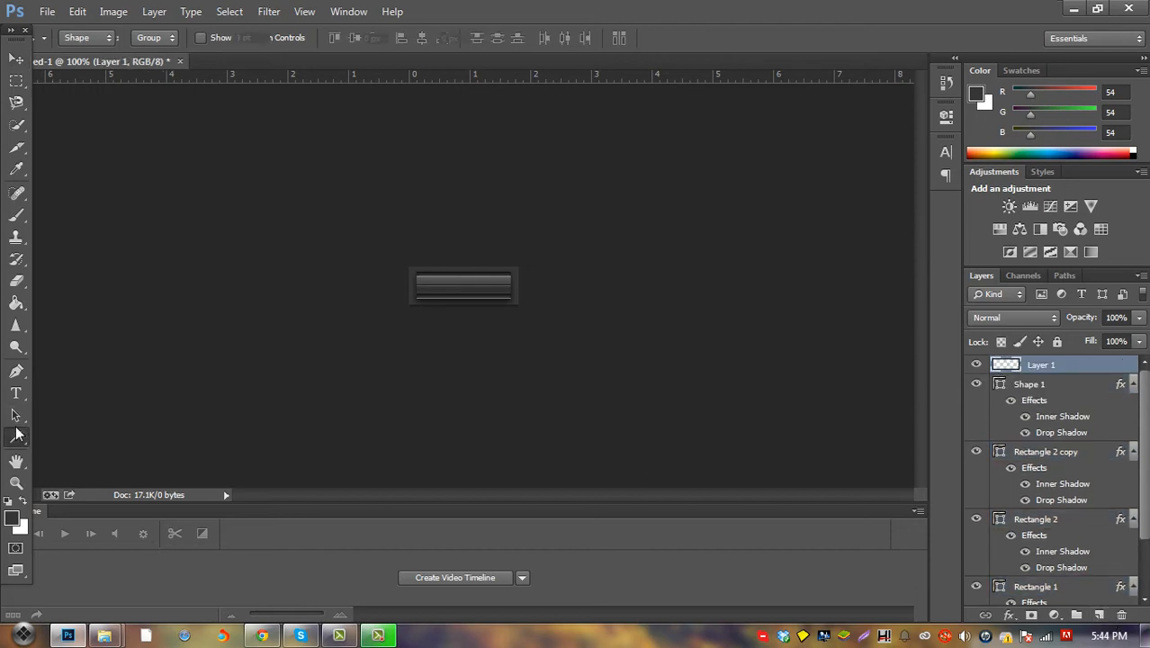
left_click(72, 514)
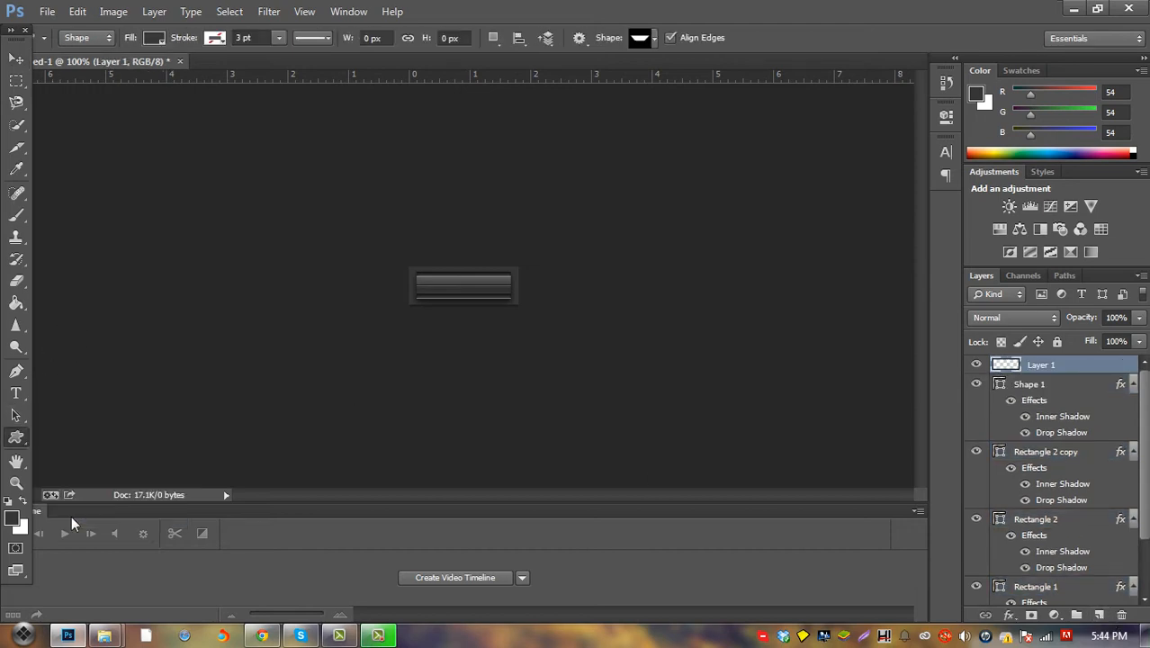
left_click(654, 38)
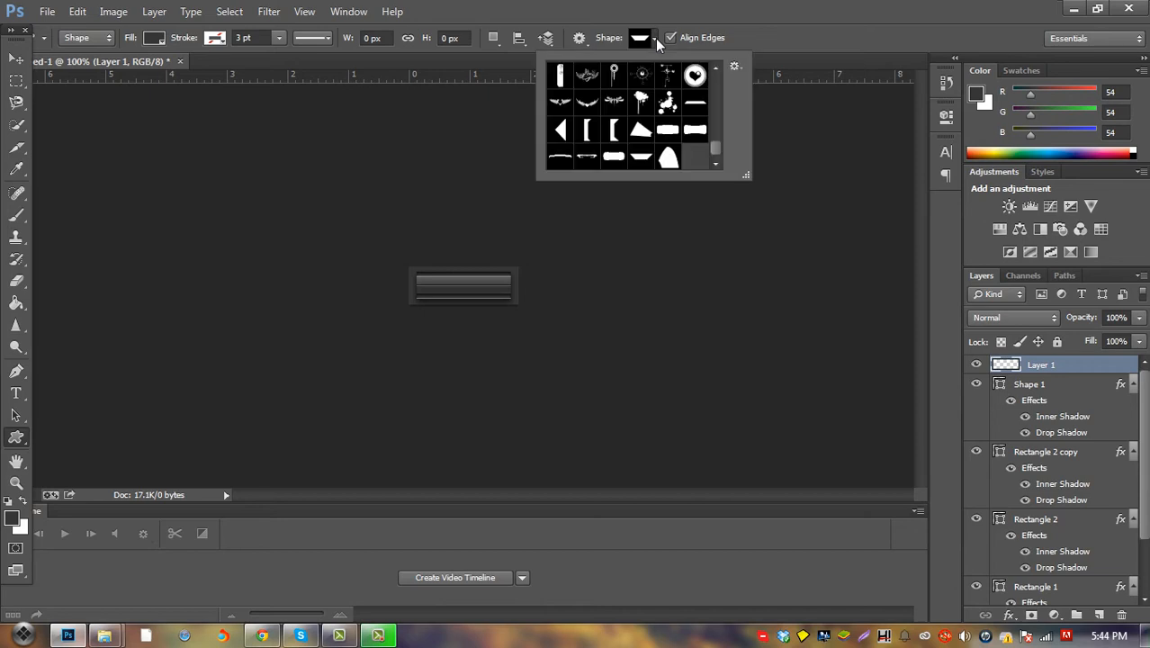
left_click(607, 133)
key("ctrl+plus")
key("ctrl+plus")
key("ctrl+plus")
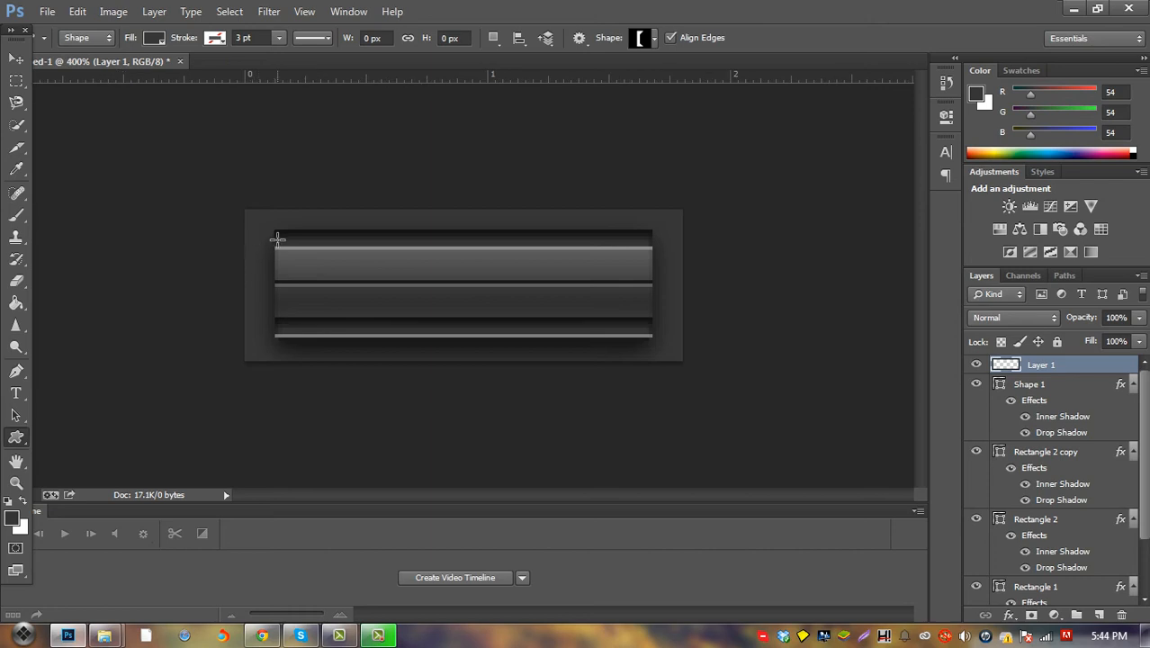
left_click_drag(277, 231, 316, 323)
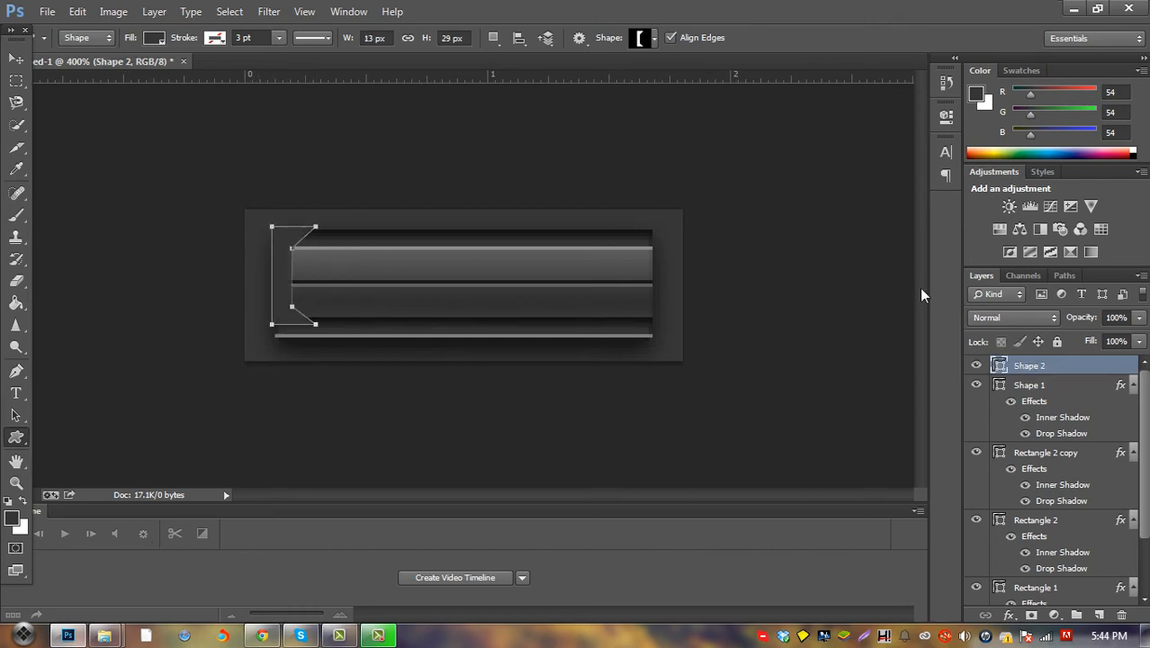
key("ctrl+z")
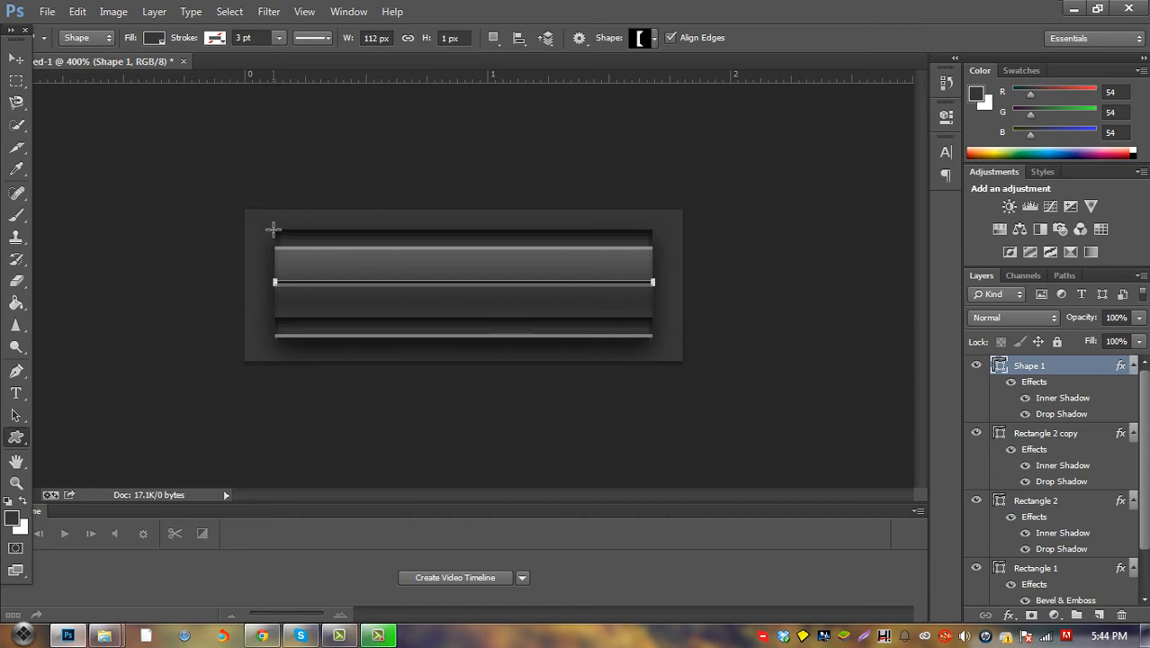
left_click_drag(274, 228, 385, 335)
left_click(16, 58)
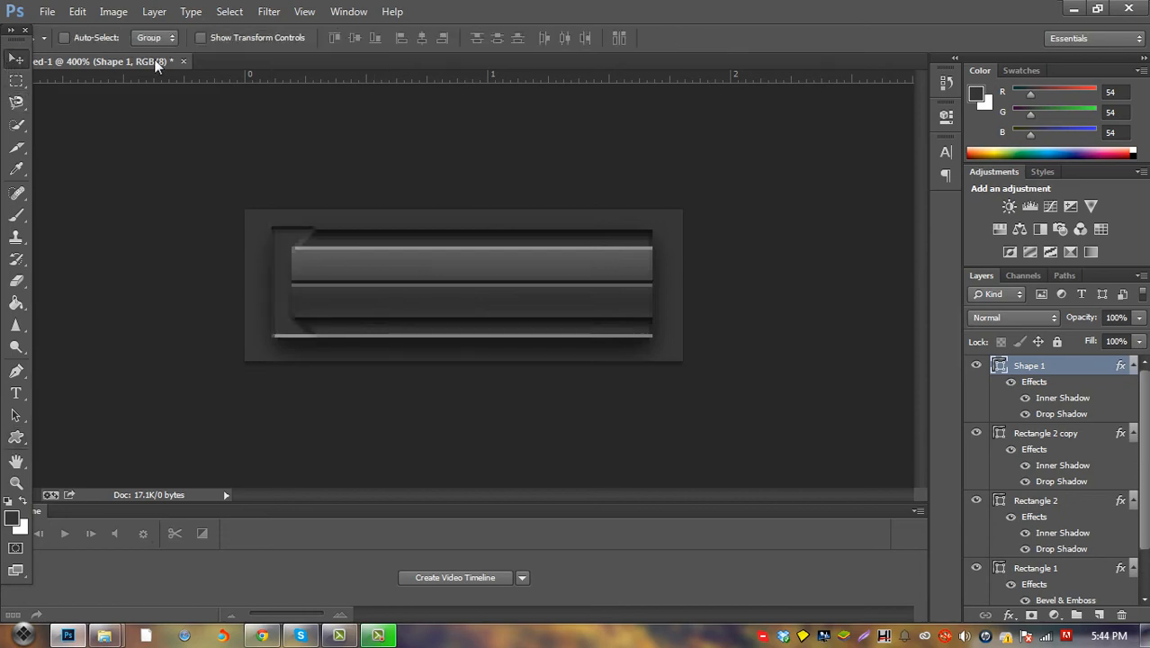
key("Down")
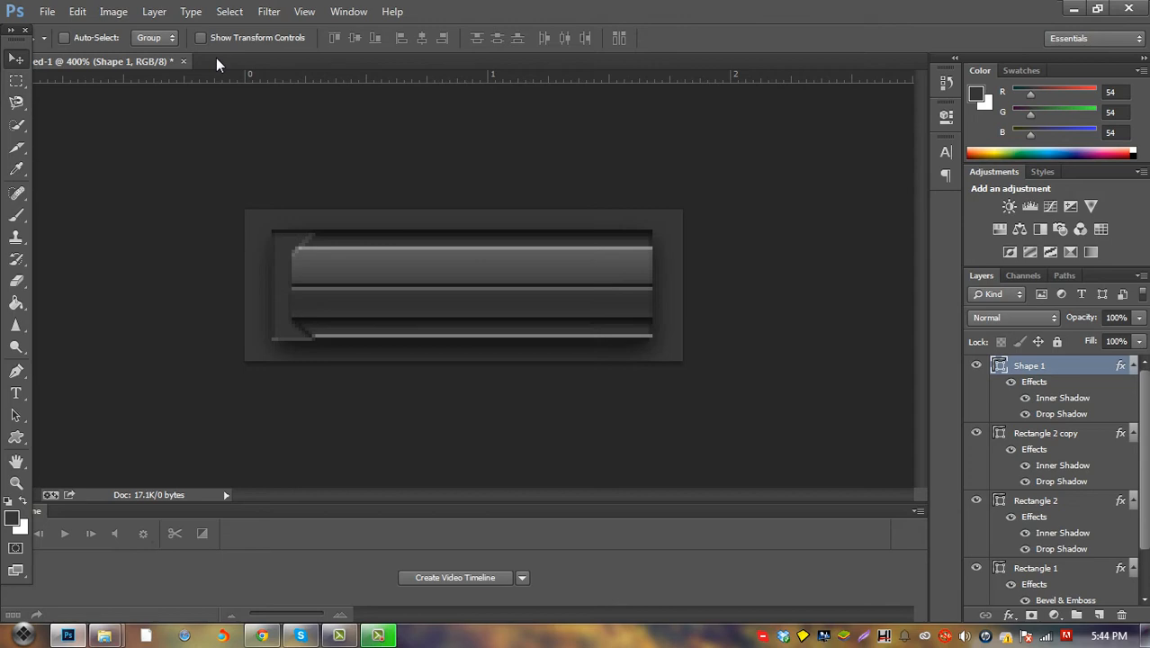
key("ctrl+alt+z")
key("ctrl+alt+z")
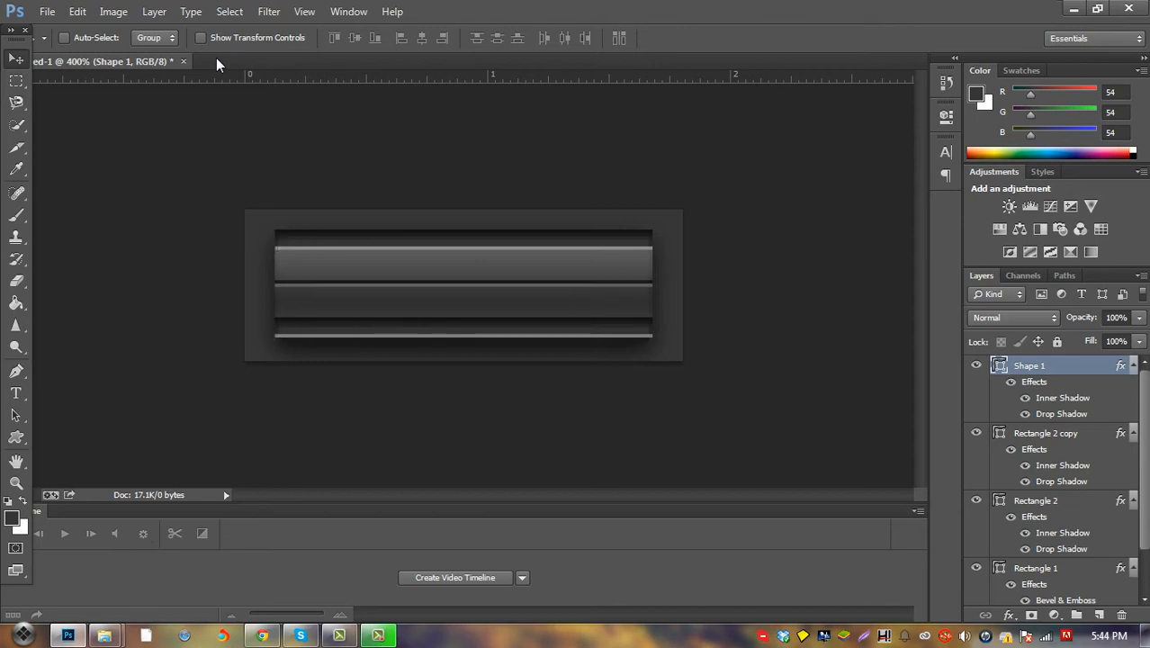
On a new layer, draw the bracket custom shape over the left end of the bar, spanning both edge strips
left_click(1099, 614)
left_click(17, 437)
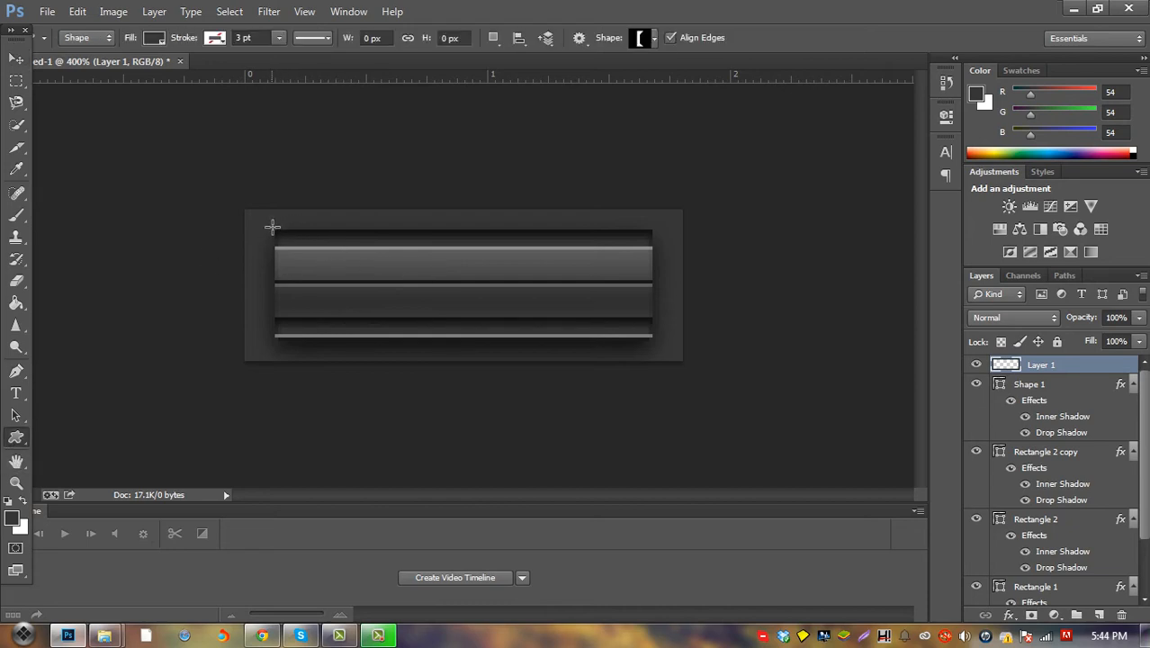
left_click_drag(273, 227, 356, 334)
left_click(12, 60)
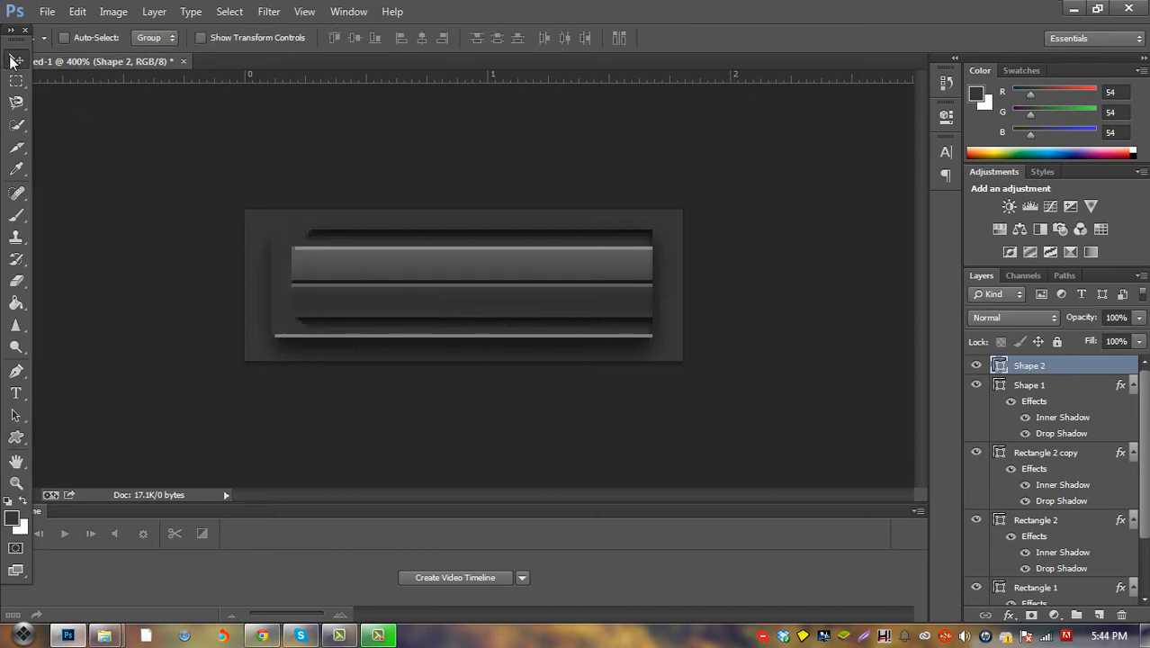
Nudge the bracket shape to the right until its outer edge lines up with the left end of the bar
key("Right")
key("Right")
key("Right")
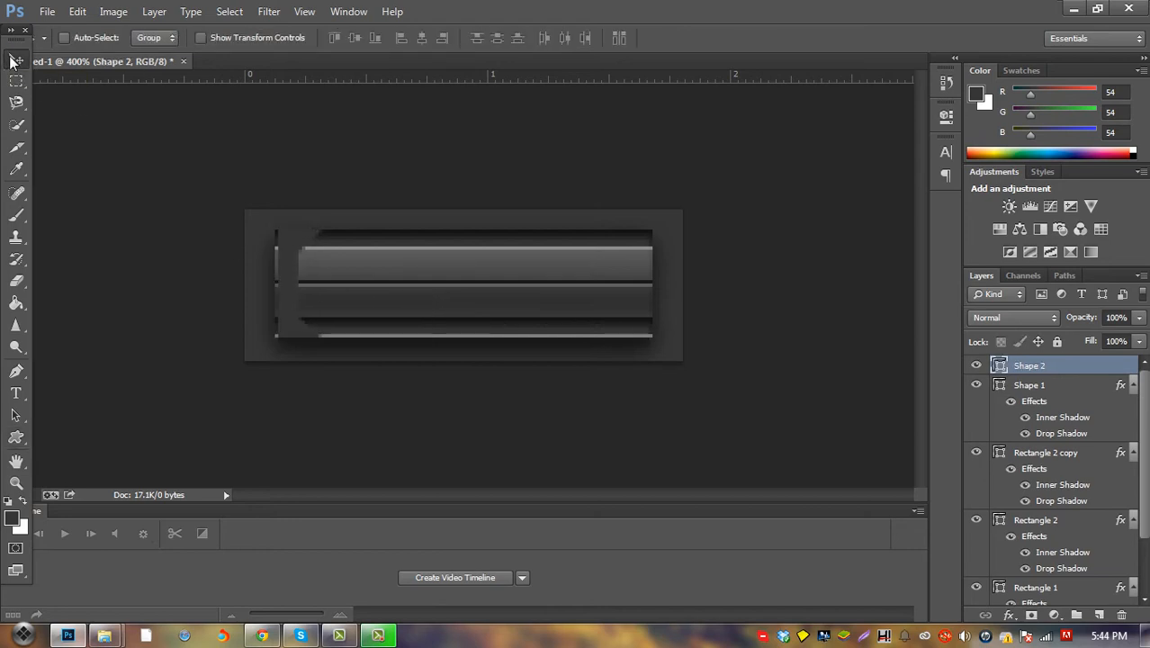
key("Left")
key("Left")
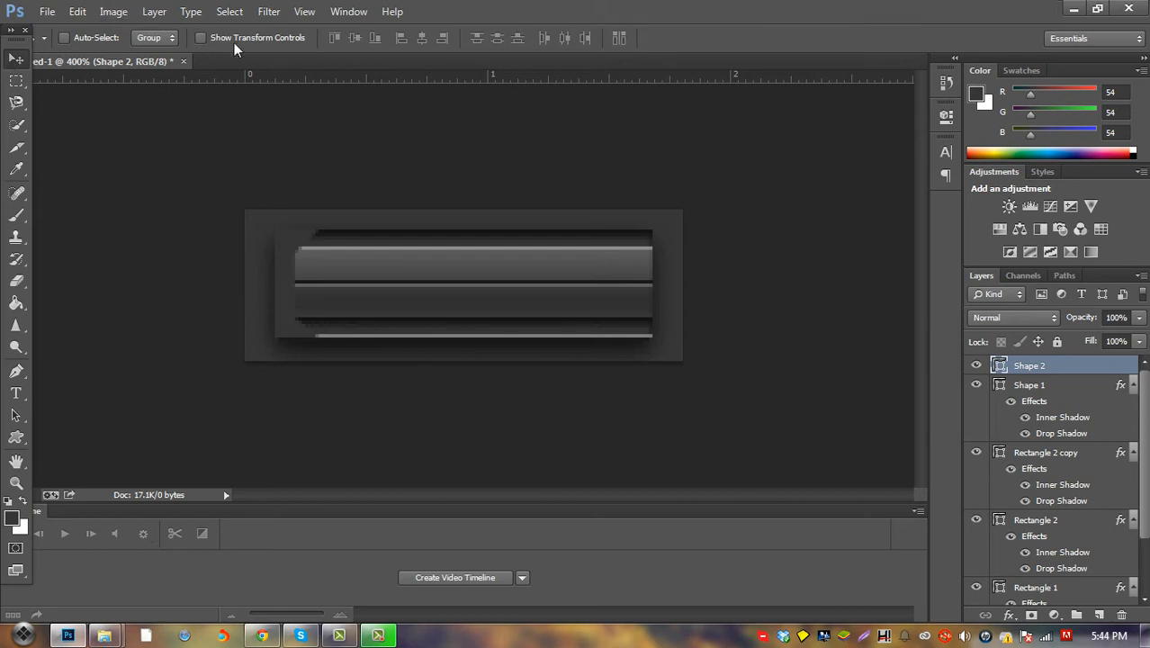
scroll(1023, 443, "down", 3)
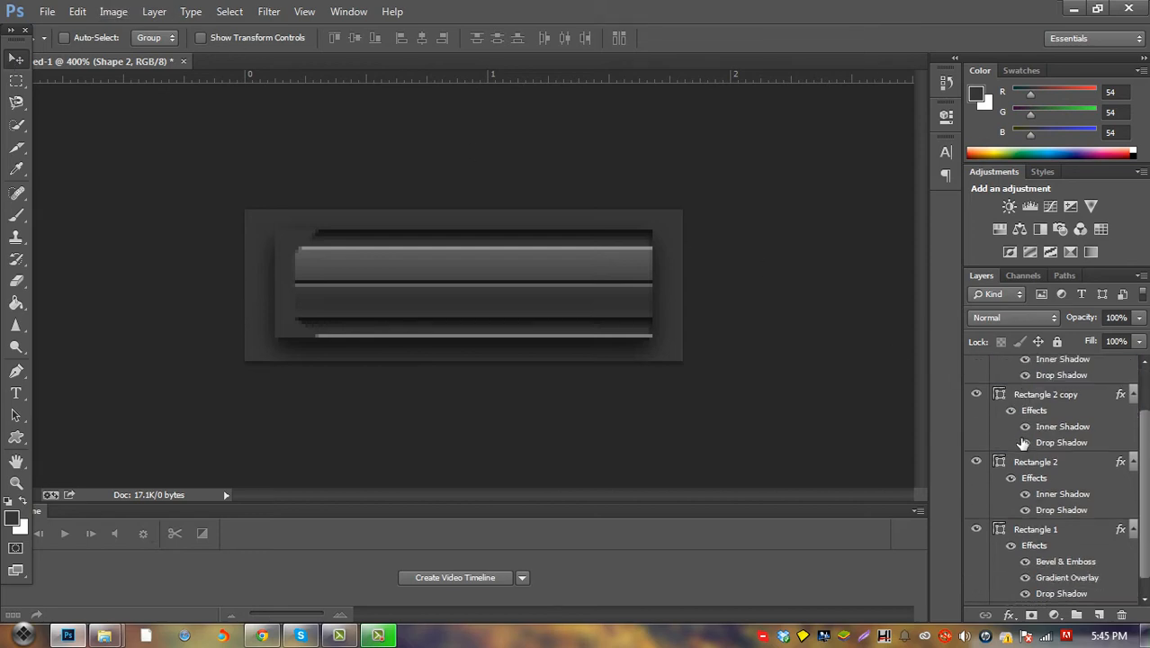
Copy the layer style of the main rectangle and paste it onto the bracket shape layer
left_click(1048, 530)
left_click(977, 531)
left_click(977, 530)
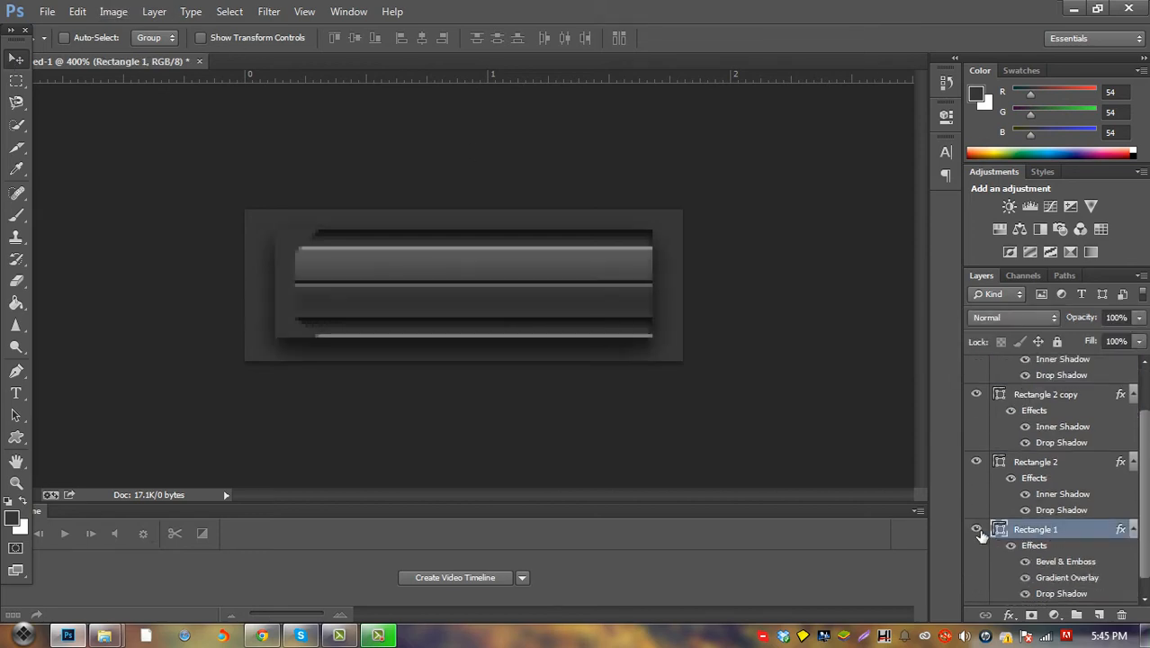
right_click(1090, 534)
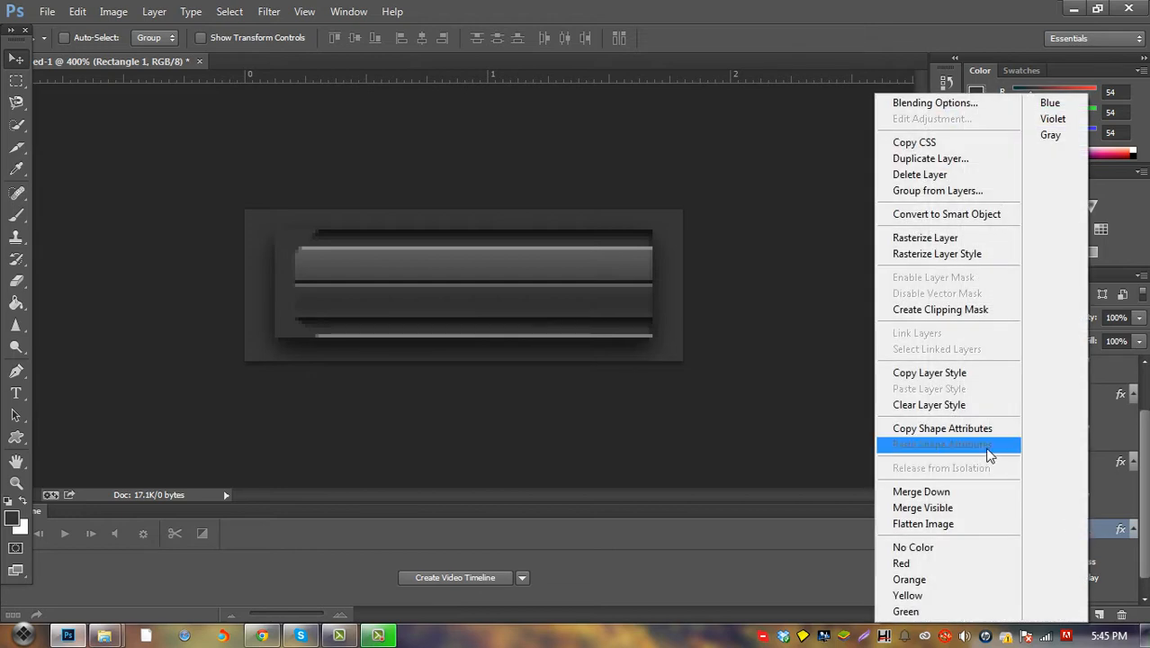
left_click(958, 372)
scroll(1048, 463, "up", 3)
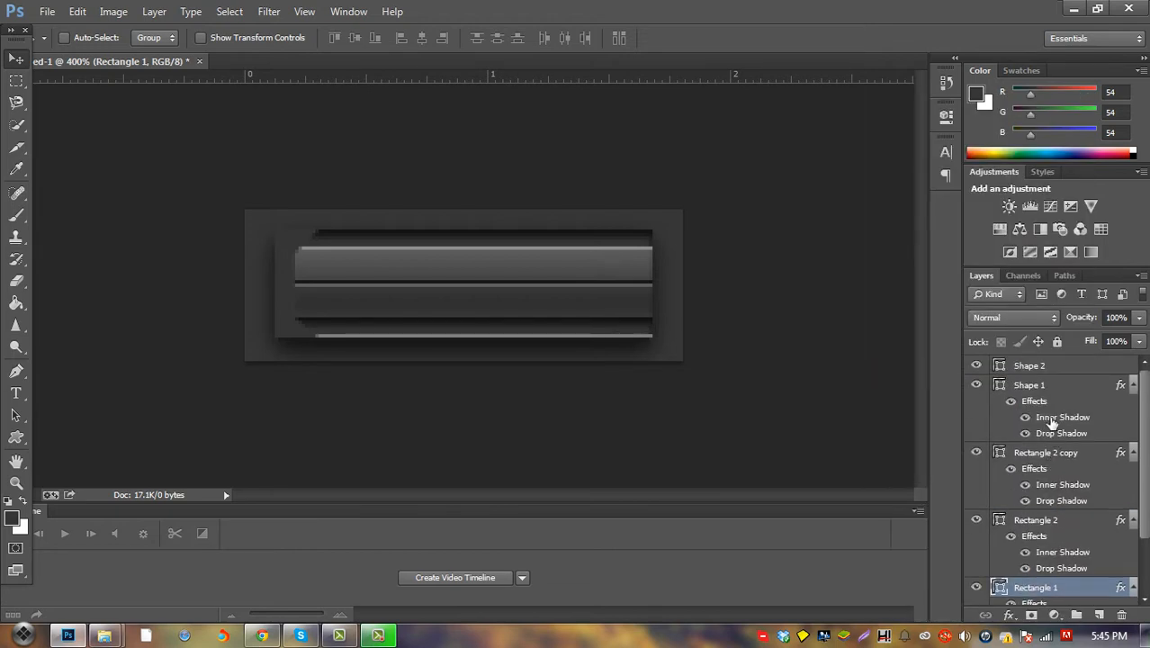
left_click(1048, 369)
right_click(1058, 369)
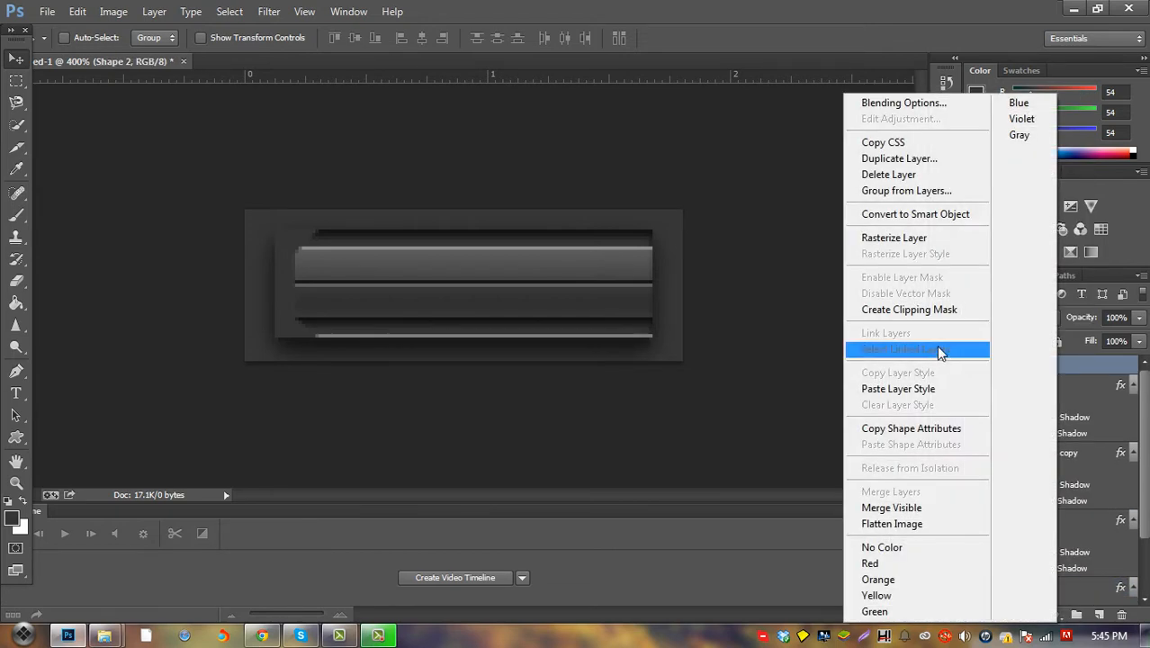
left_click(909, 389)
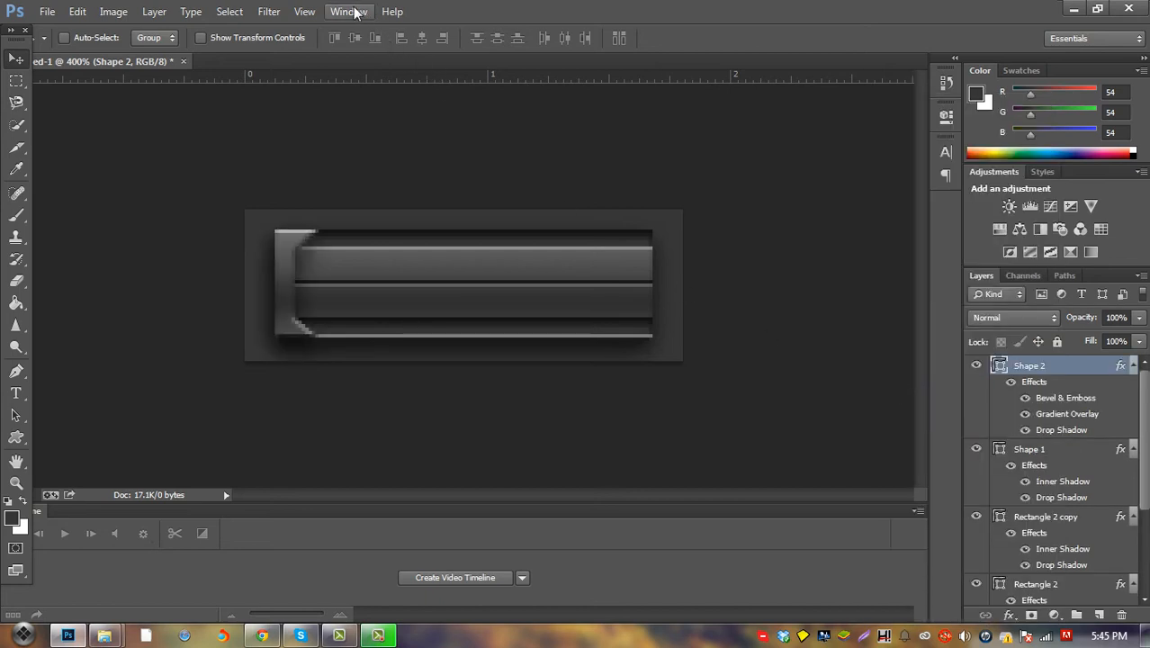
Tighten the bracket's drop shadow by setting its distance to 1 px and reducing its size to about 3 px
left_click(306, 11)
left_click(365, 181)
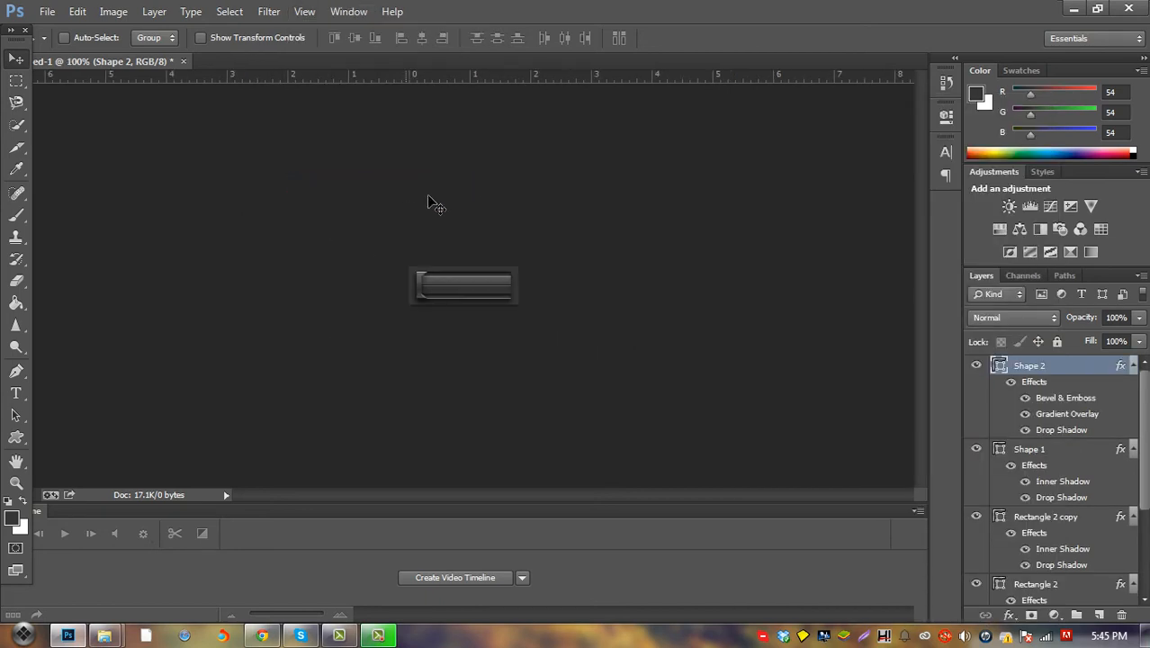
double_click(1084, 367)
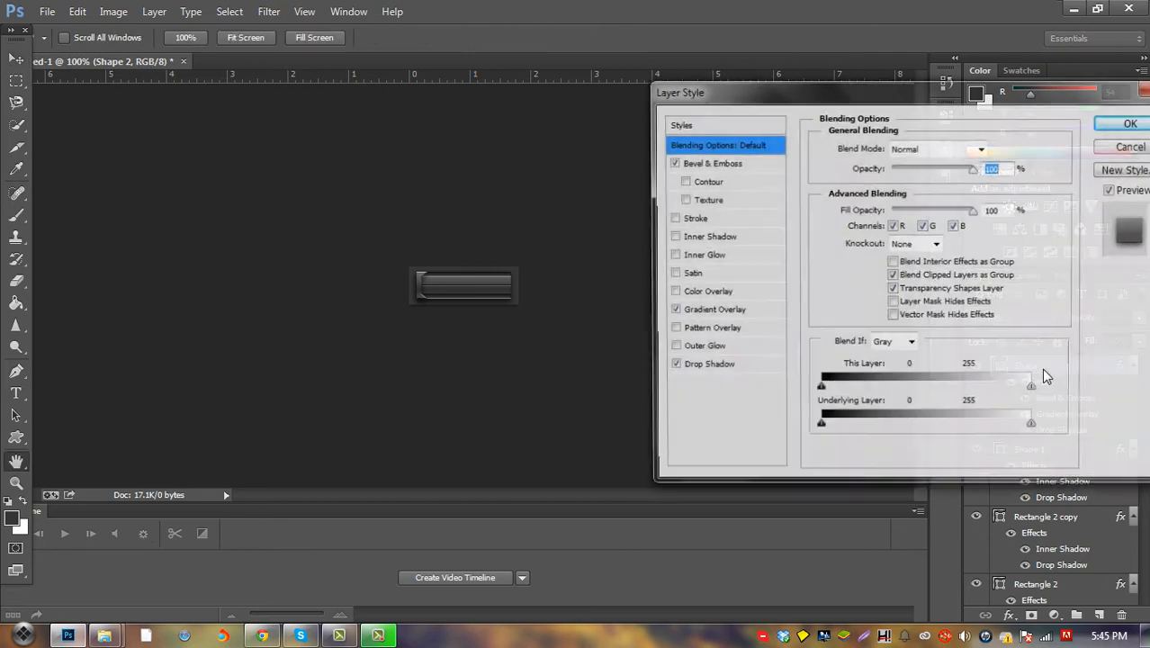
left_click(697, 368)
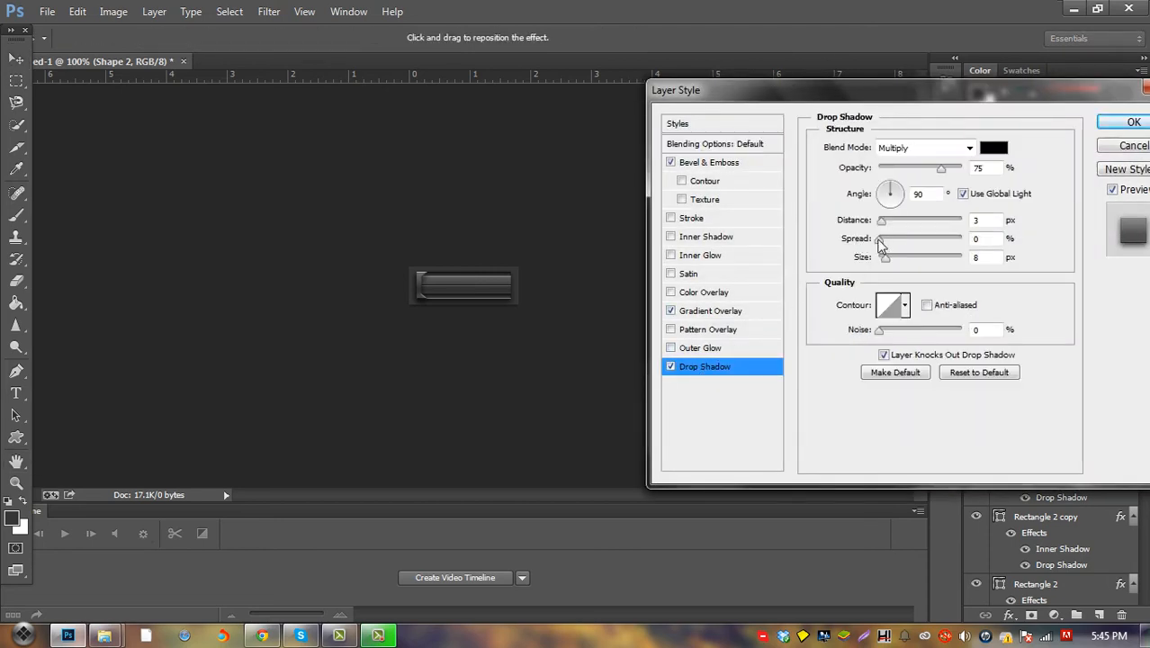
left_click_drag(885, 258, 887, 260)
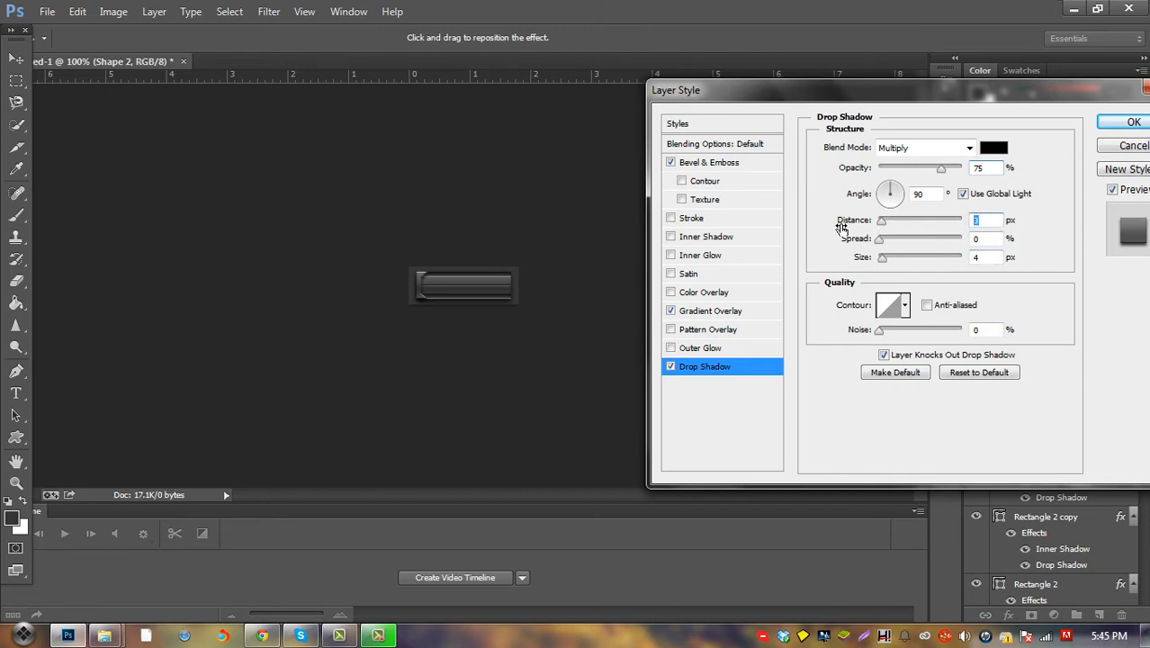
type("1")
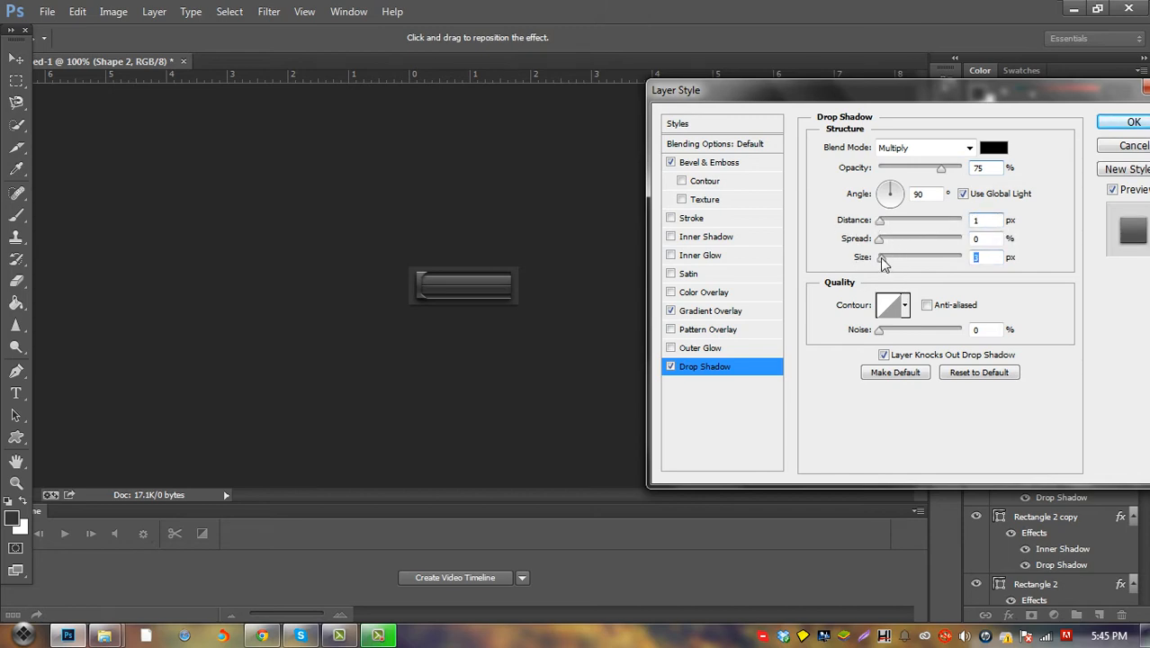
left_click_drag(883, 261, 884, 261)
left_click(1121, 126)
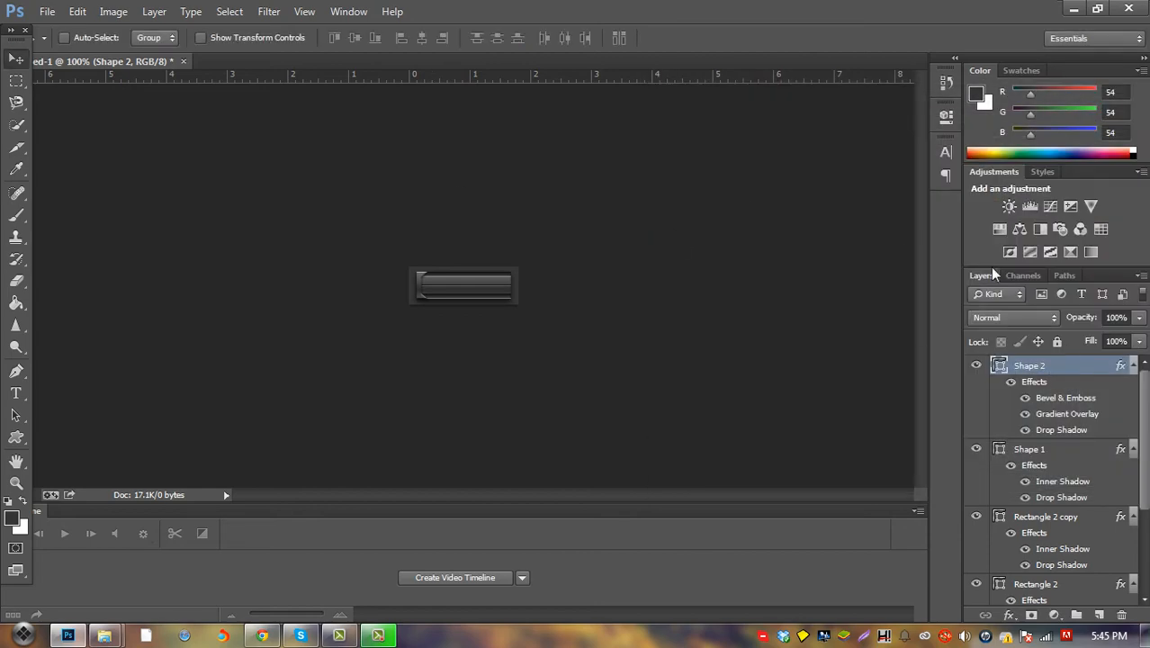
Duplicate the bracket layer within the same document and flip the copy horizontally
right_click(1057, 367)
left_click(903, 166)
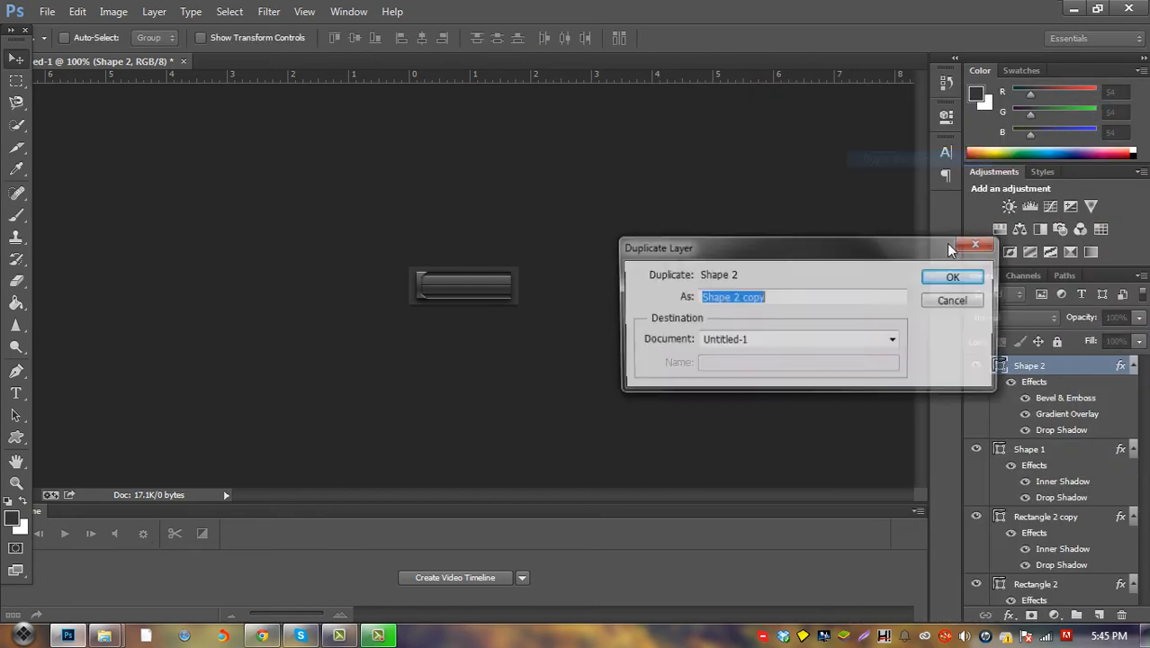
left_click(977, 278)
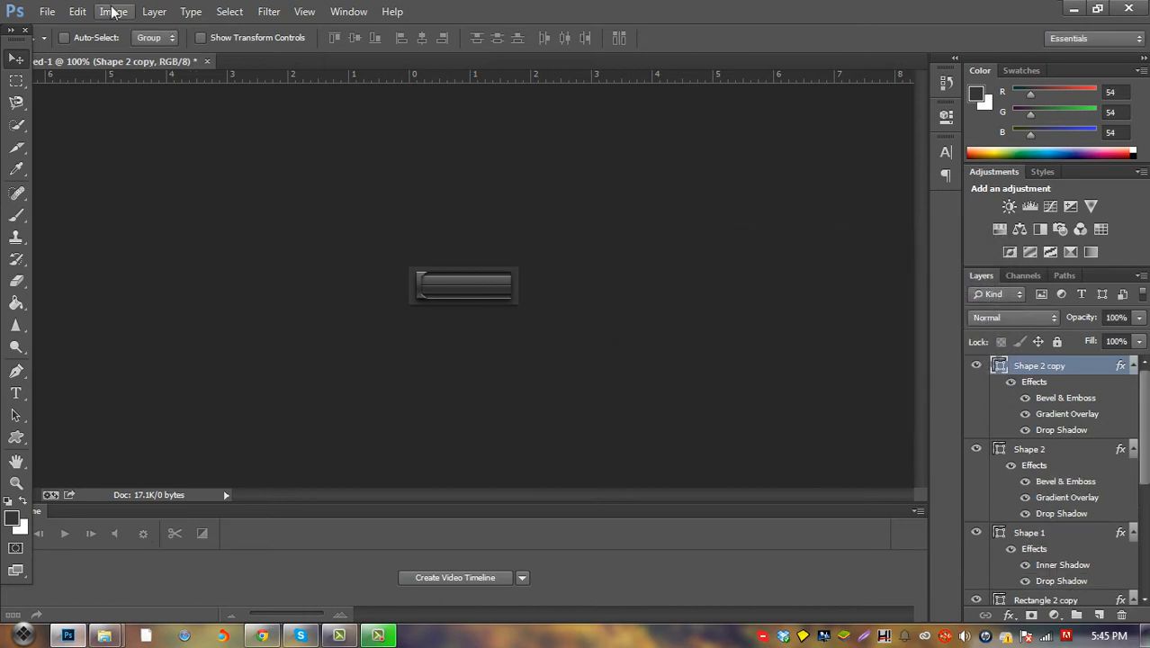
left_click(77, 11)
mouse_move(175, 322)
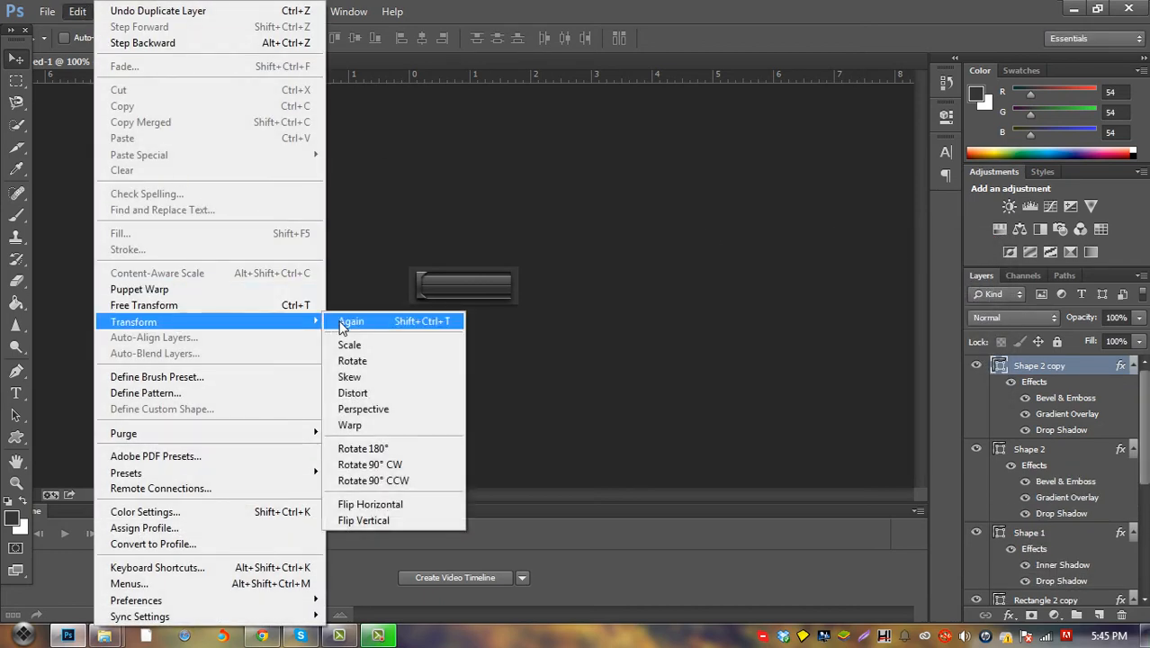
left_click(385, 500)
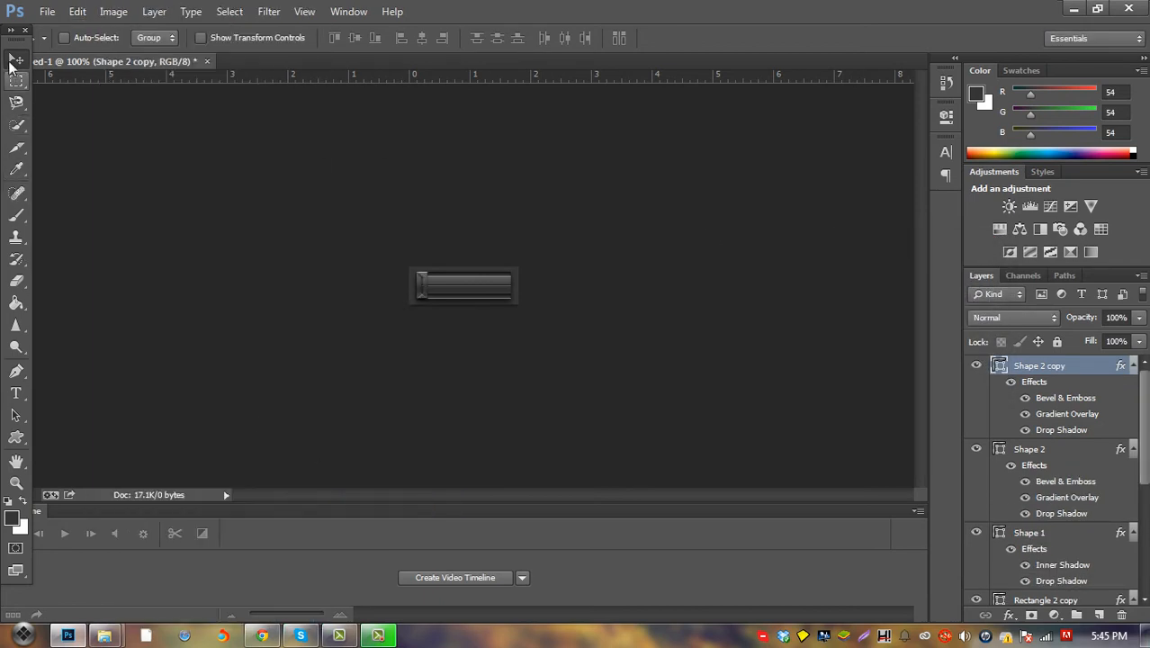
Shift the flipped bracket copy across the bar until its outer edge lines up with the bar's right end
key("Right")
key("Right")
key("Right")
key("Right")
key("Right")
key("Right")
key("Right")
key("Right")
key("Right")
key("Right")
key("Right")
key("Right")
key("Right")
key("Right")
key("Right")
key("Right")
key("Right")
key("Right")
key("Right")
key("Right")
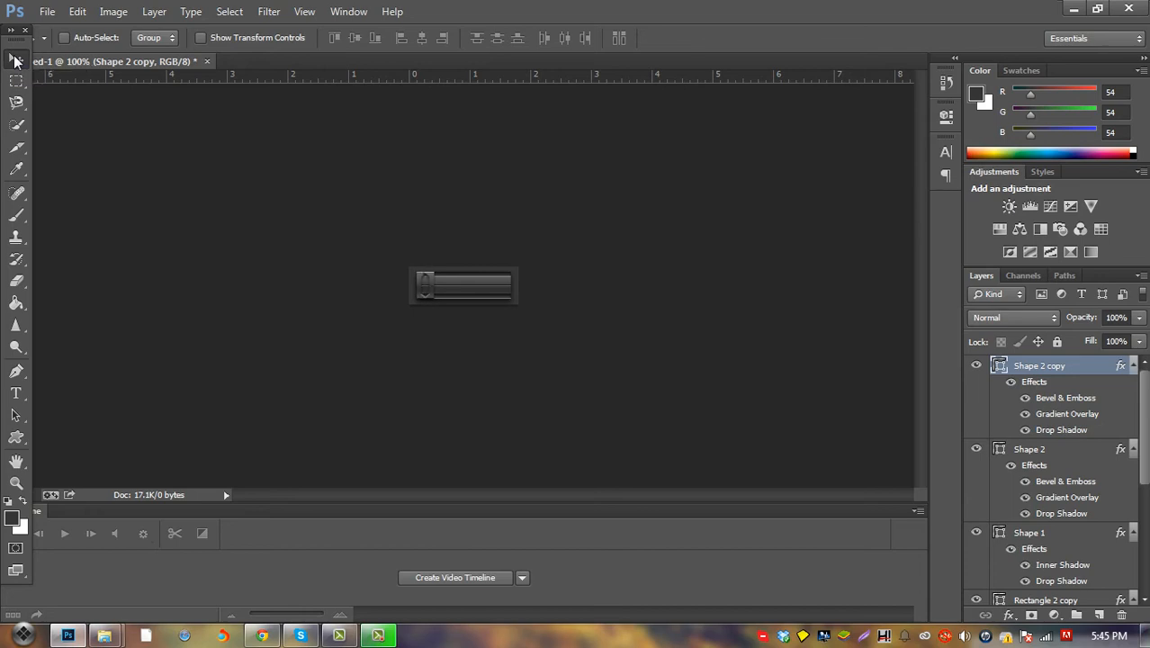
key("Right")
key("Right")
key("Right")
key("Right")
key("Right")
key("Right")
key("Right")
key("Right")
key("Right")
key("Right")
key("Right")
key("Right")
key("Right")
key("Right")
key("Right")
key("Right")
key("Right")
key("Right")
key("Right")
key("Right")
key("Right")
key("Right")
key("Right")
key("Right")
key("Right")
key("Right")
key("Right")
key("Right")
key("Right")
key("Right")
key("Right")
key("Right")
key("Right")
key("Right")
key("Right")
key("Right")
key("ctrl+plus")
key("ctrl+plus")
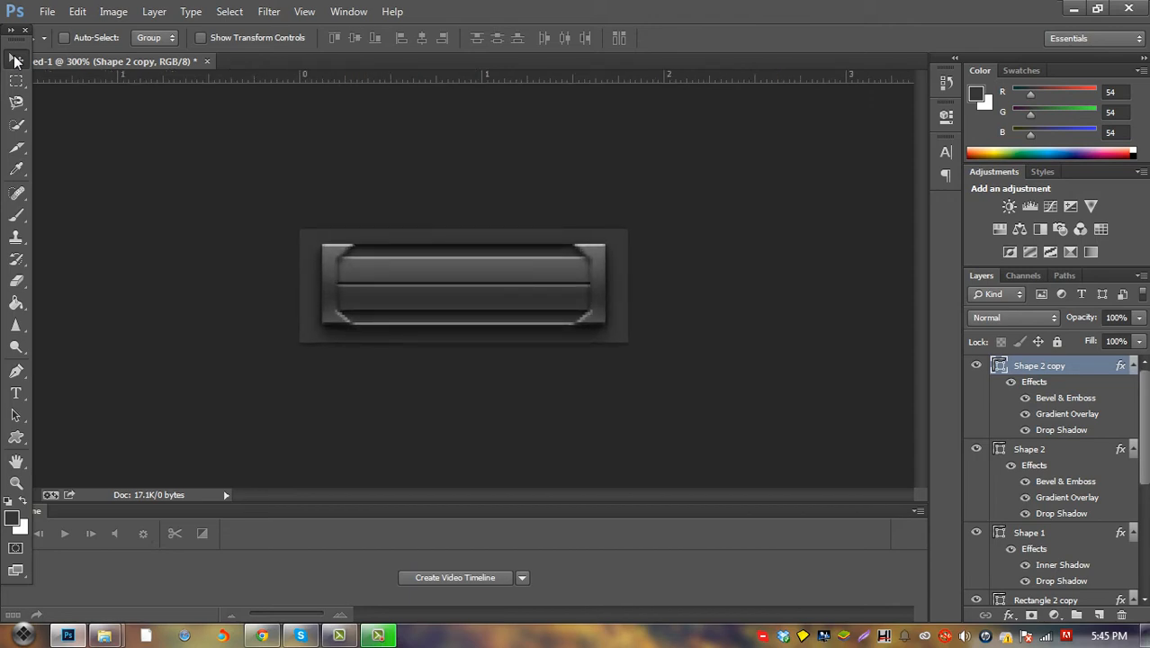
key("ctrl+minus")
key("ctrl+minus")
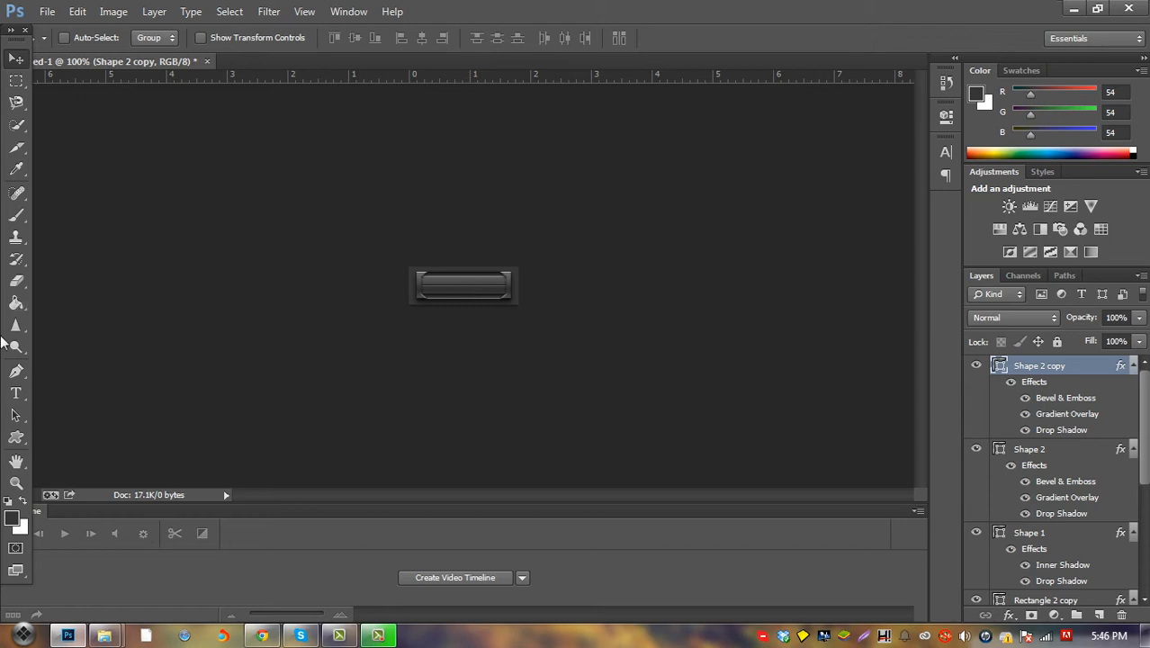
Place the Dark Logo file from the My Logos folder into the userbar document as its own layer
left_click(15, 393)
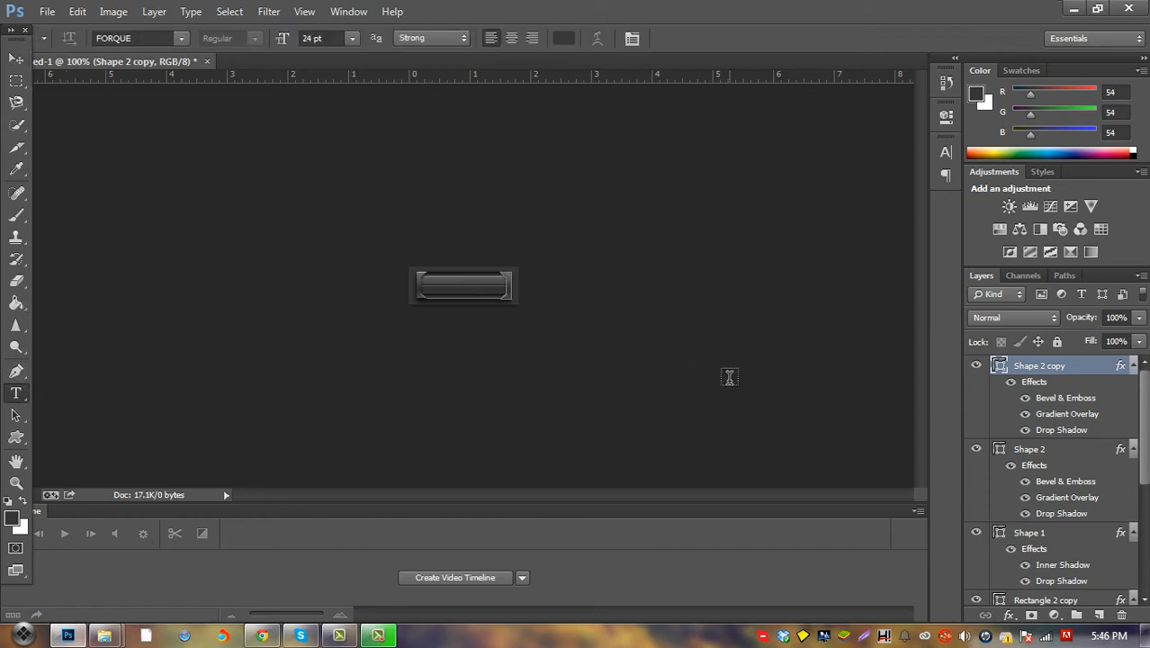
left_click(15, 59)
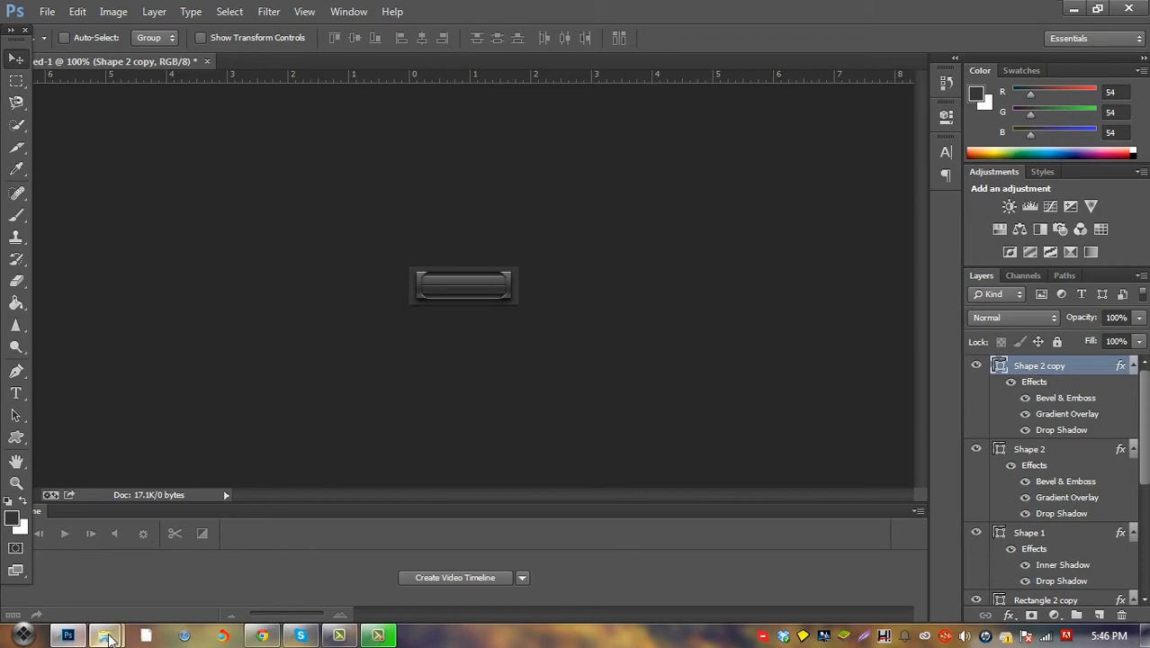
mouse_move(106, 635)
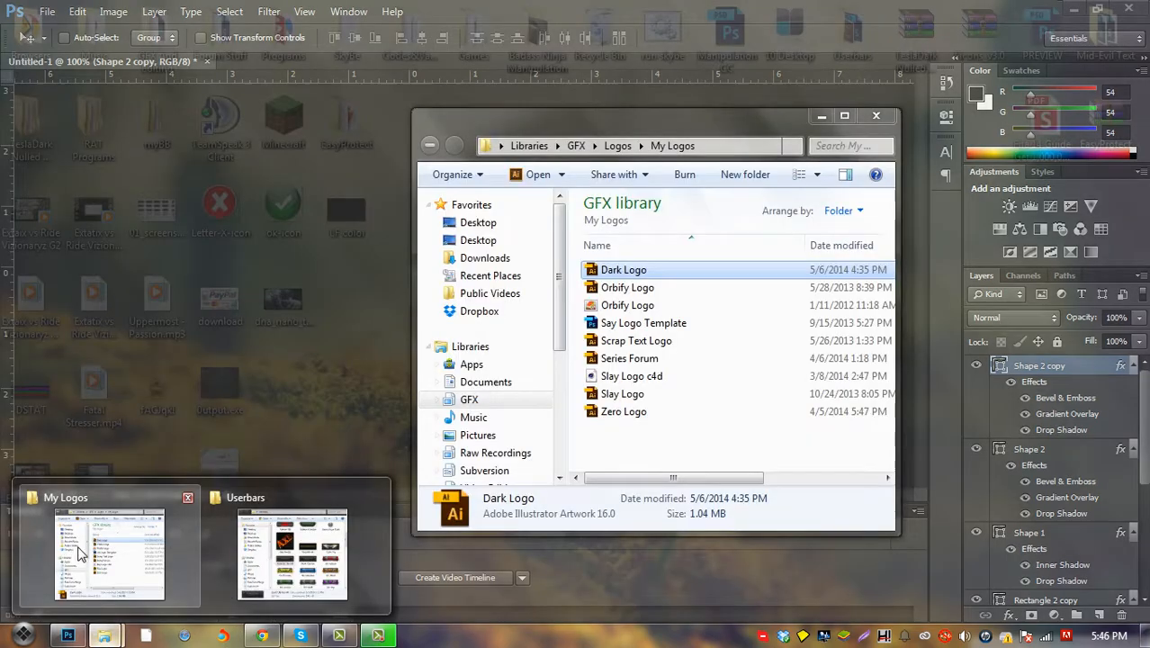
left_click(110, 553)
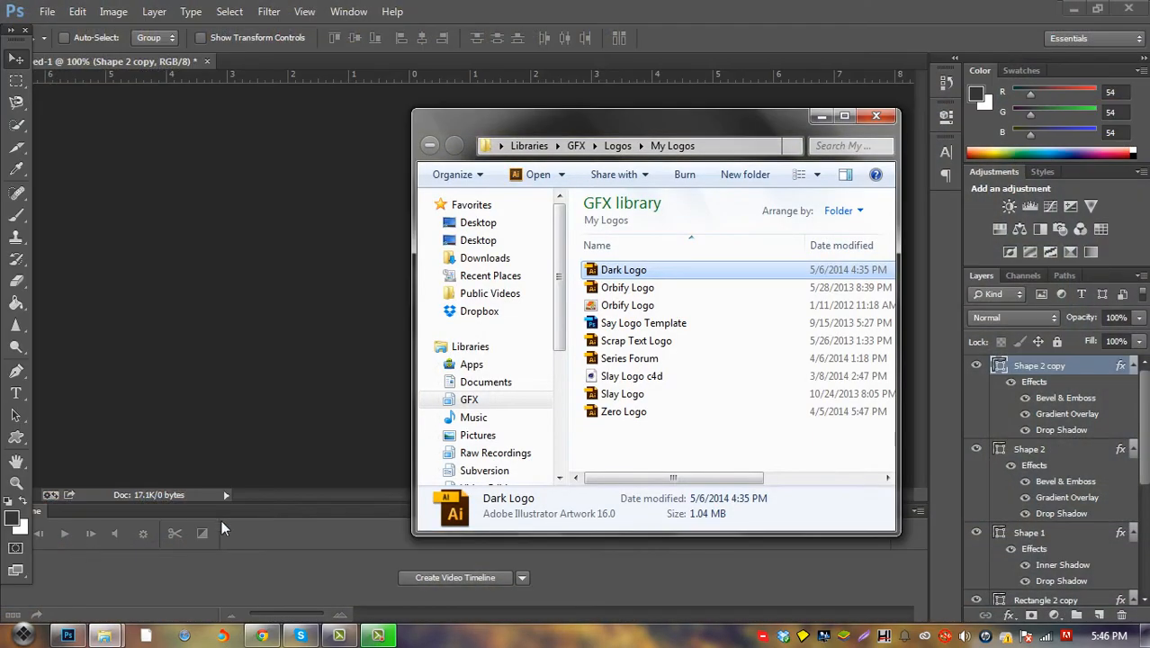
left_click_drag(636, 270, 351, 302)
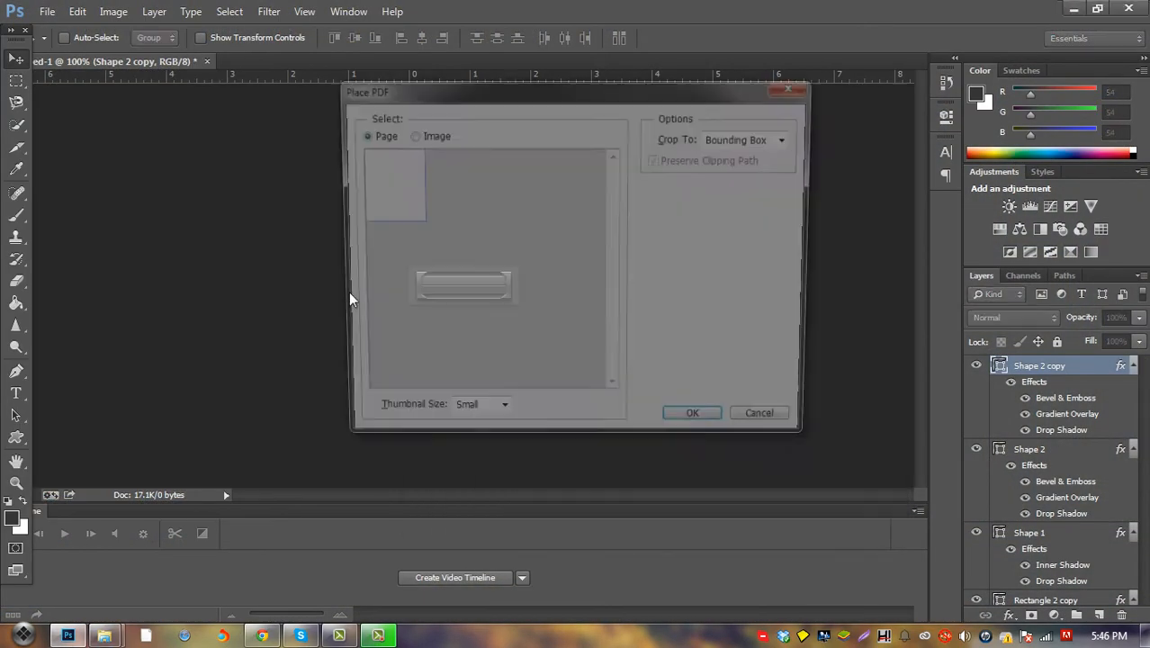
left_click(693, 429)
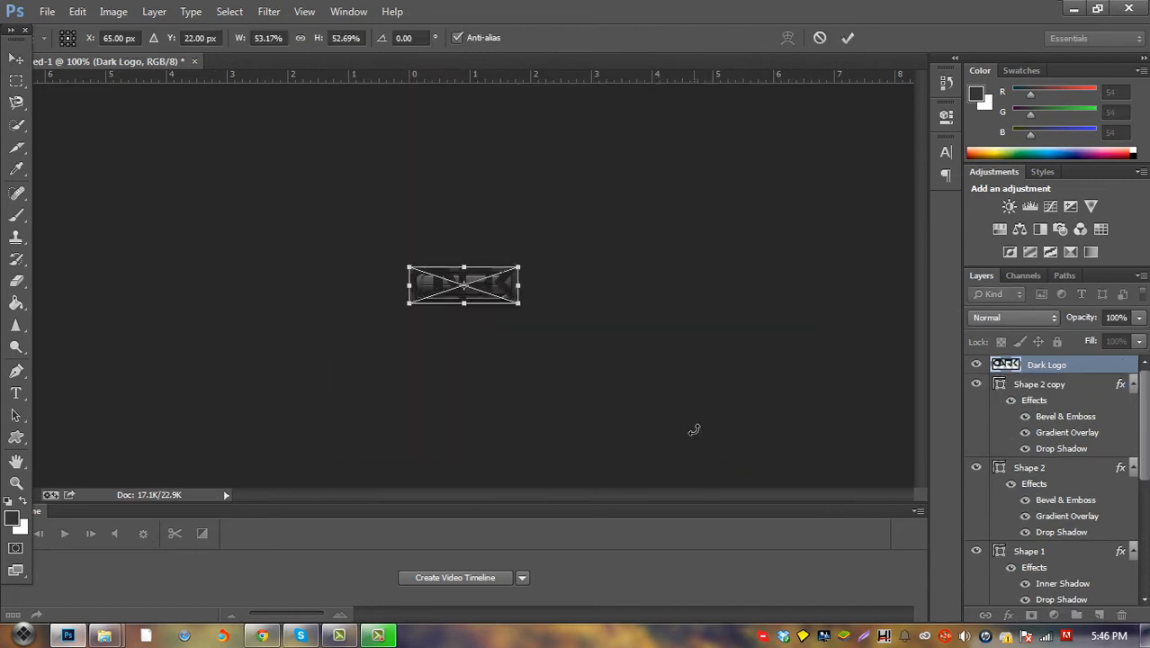
left_click(16, 57)
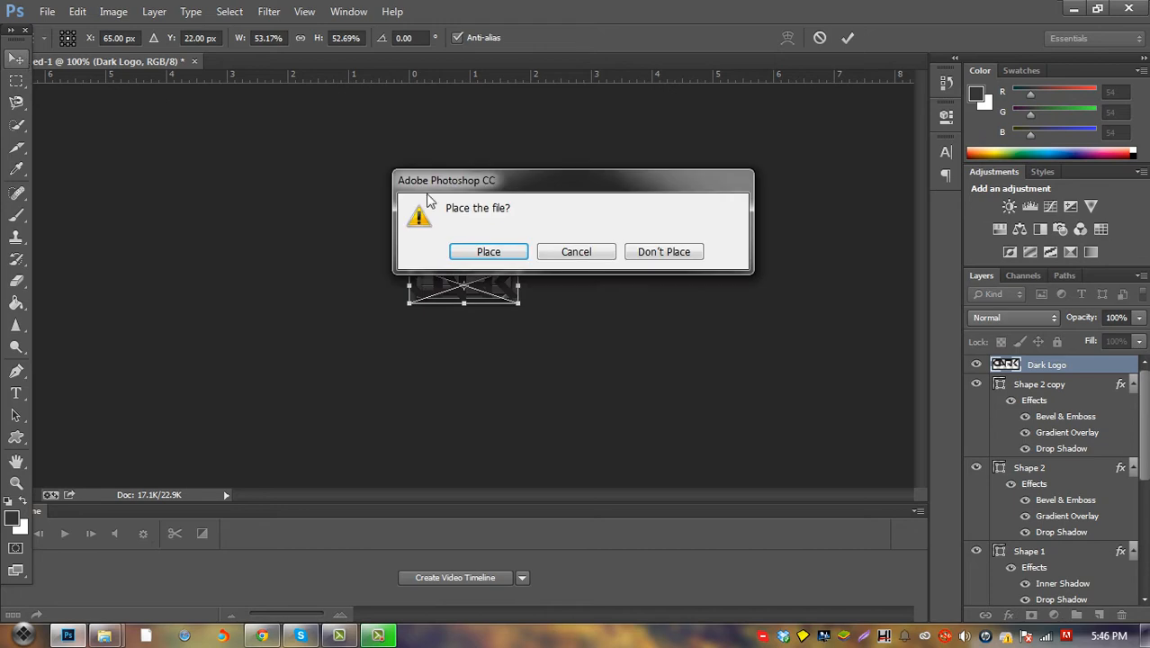
left_click(512, 251)
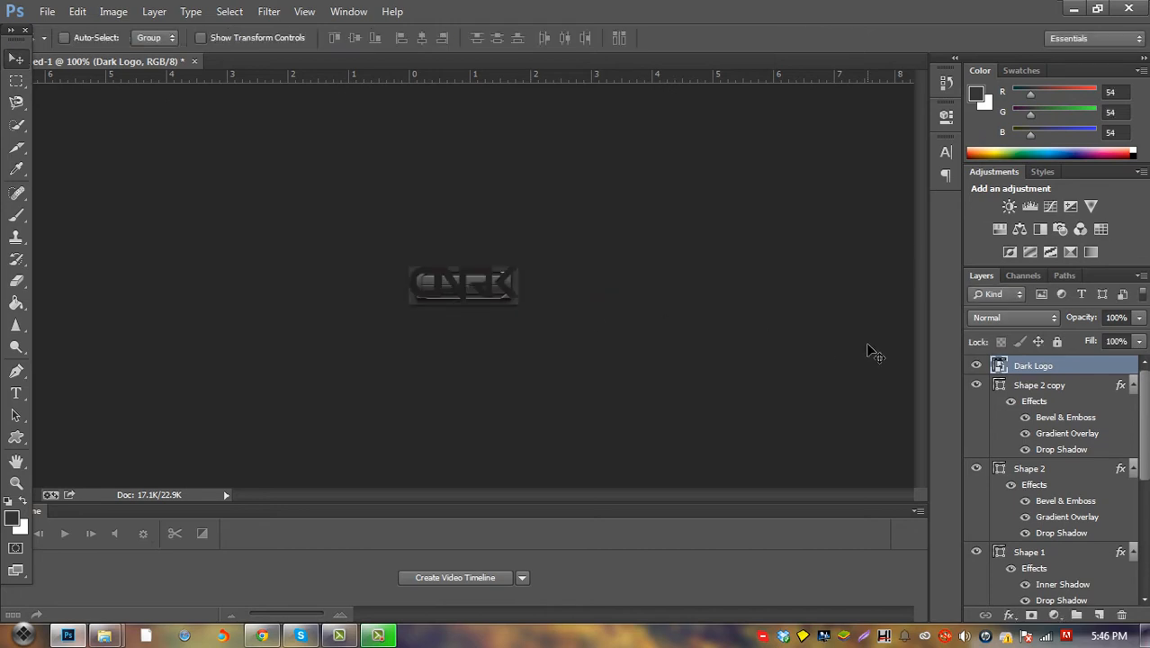
Scale the logo to about 24.6% width and 23.8% height and move it to the centre of the bar
key("ctrl+t")
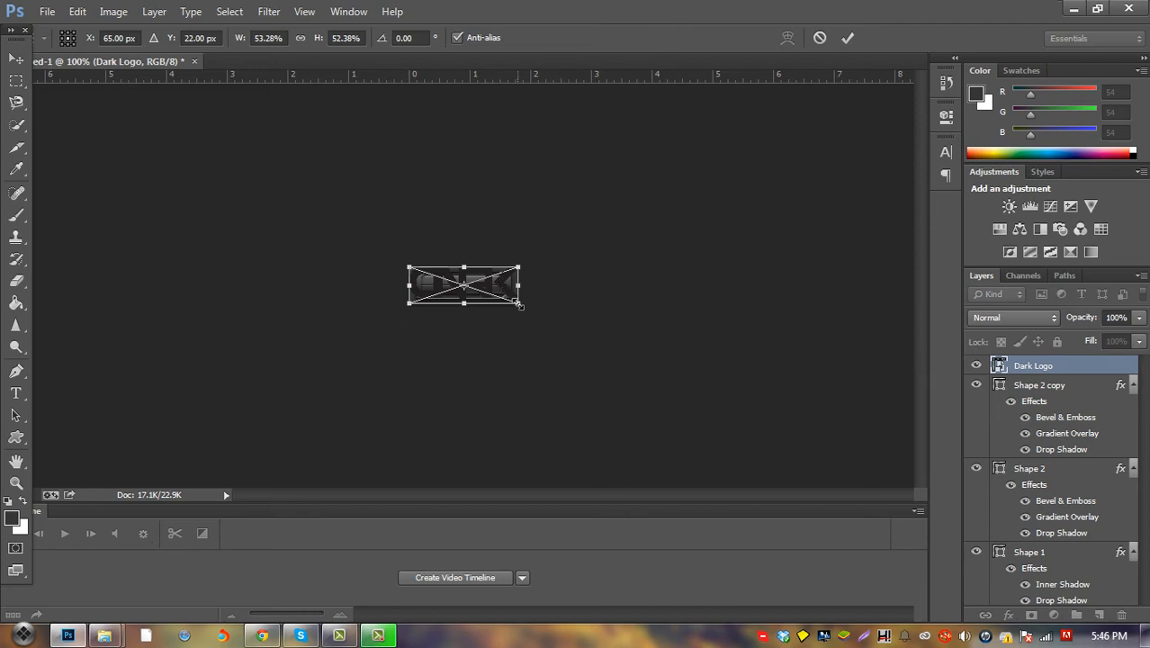
left_click_drag(518, 304, 460, 284)
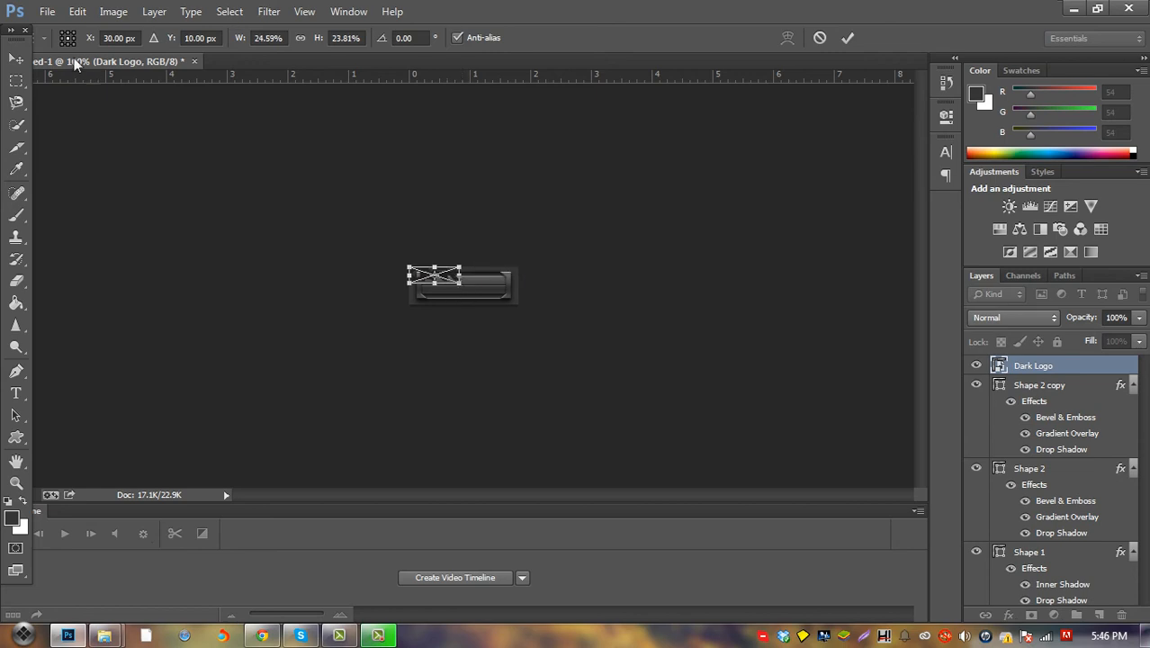
left_click(17, 59)
left_click(468, 254)
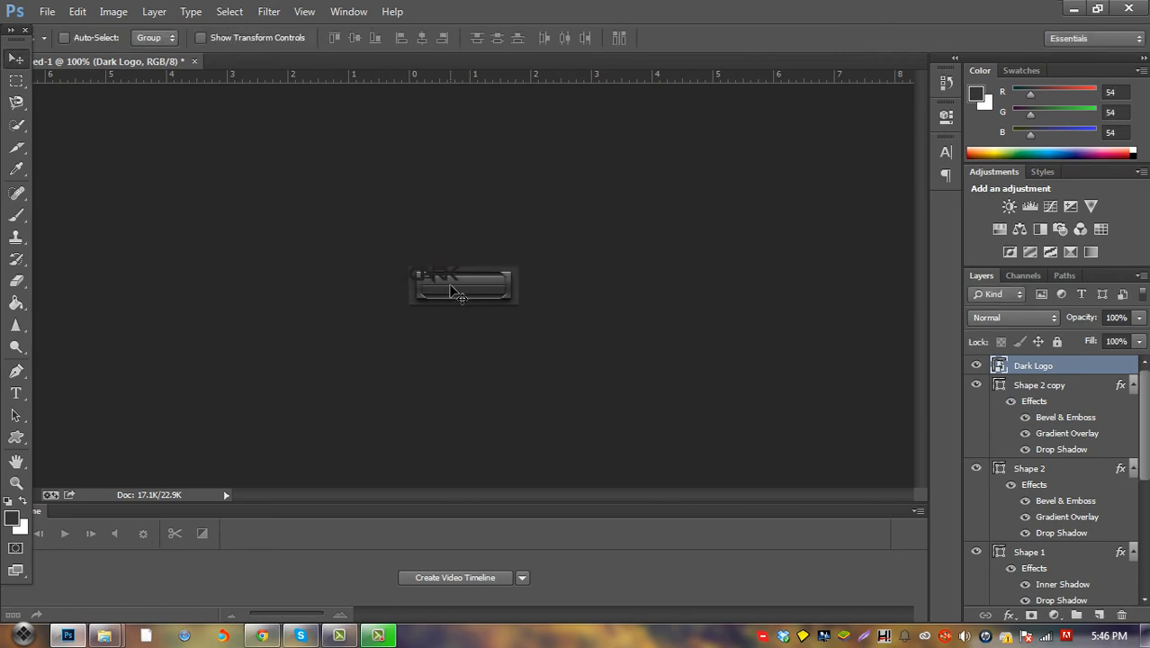
left_click_drag(450, 290, 477, 304)
Paste the copied bevel, gradient overlay and drop shadow style onto the Dark Logo layer
scroll(1079, 460, "down", 3)
scroll(1083, 464, "up", 3)
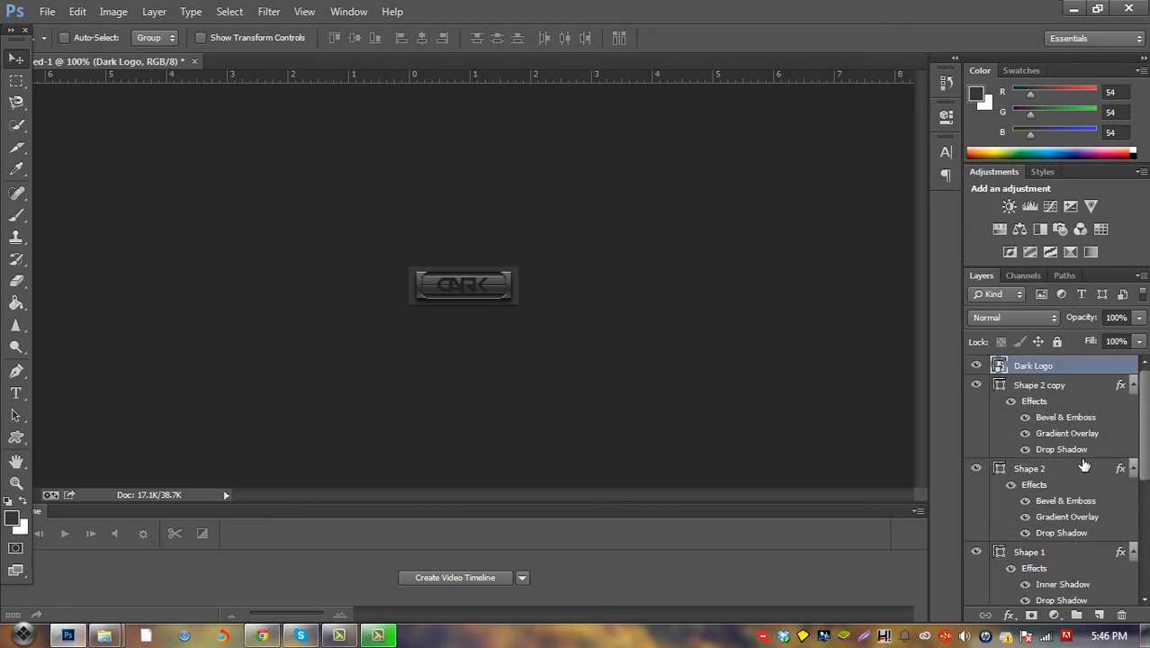
left_click(1072, 385)
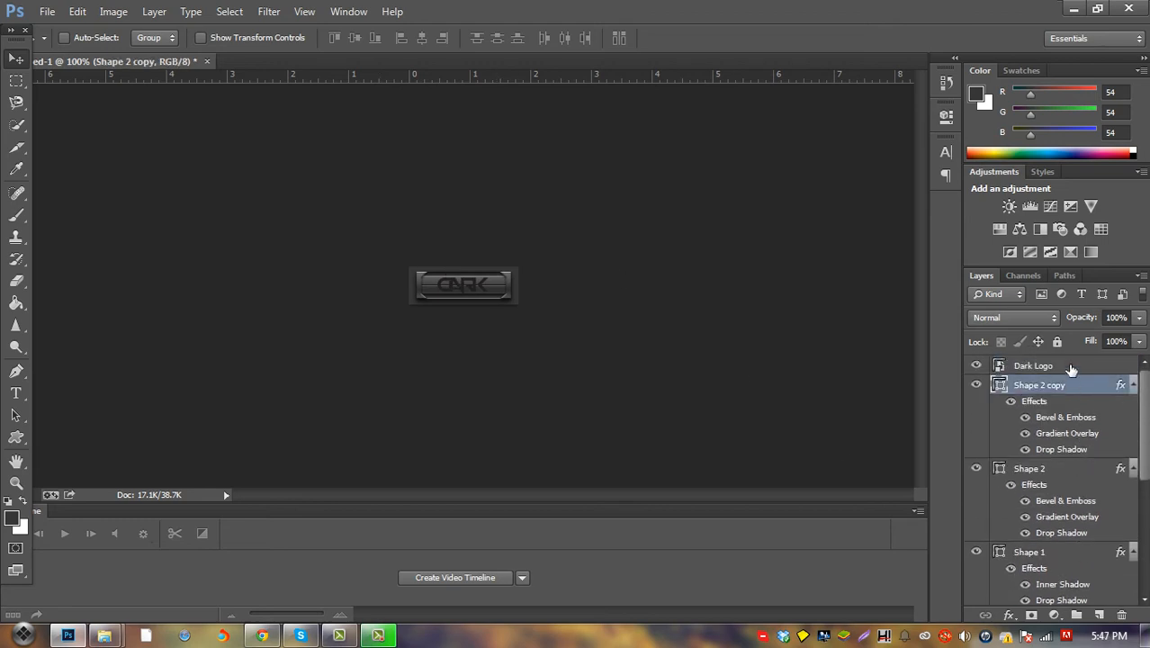
left_click(1069, 368)
right_click(1070, 368)
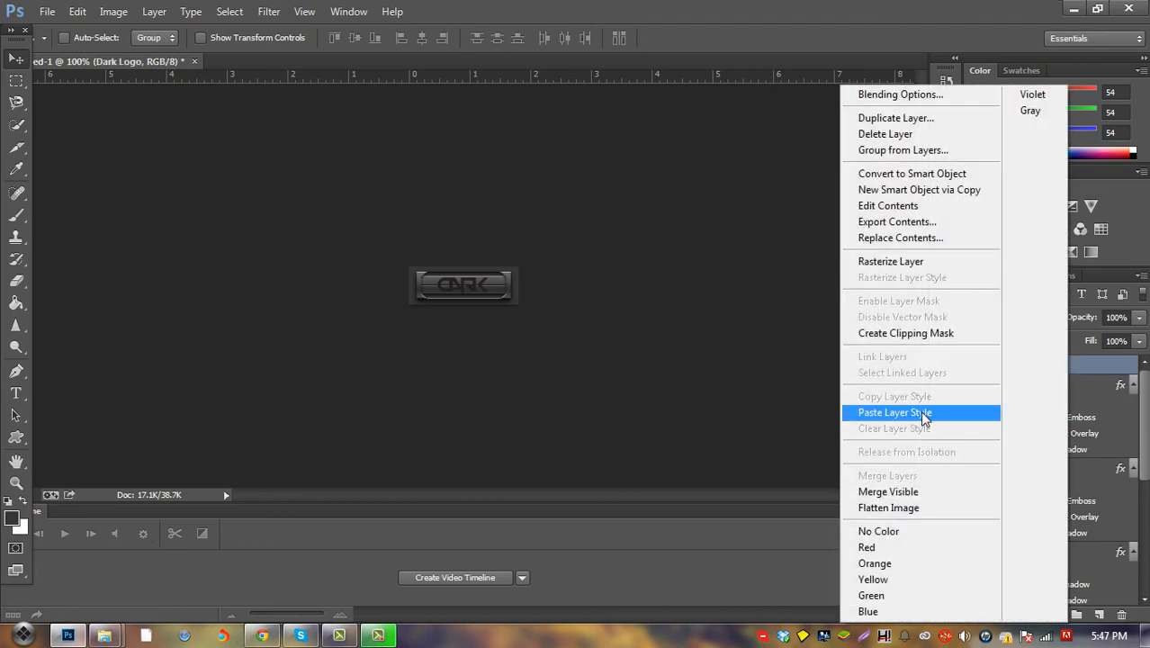
left_click(923, 415)
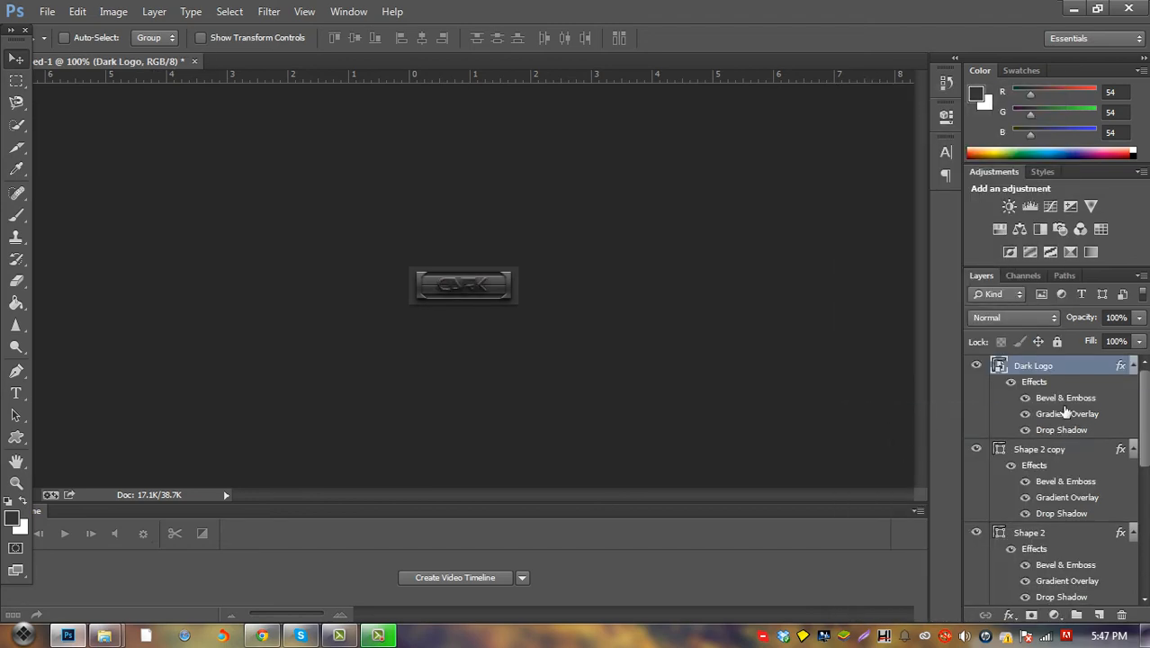
Change the Dark Logo layer's gradient overlay to Normal blend mode at 57% opacity
double_click(1084, 369)
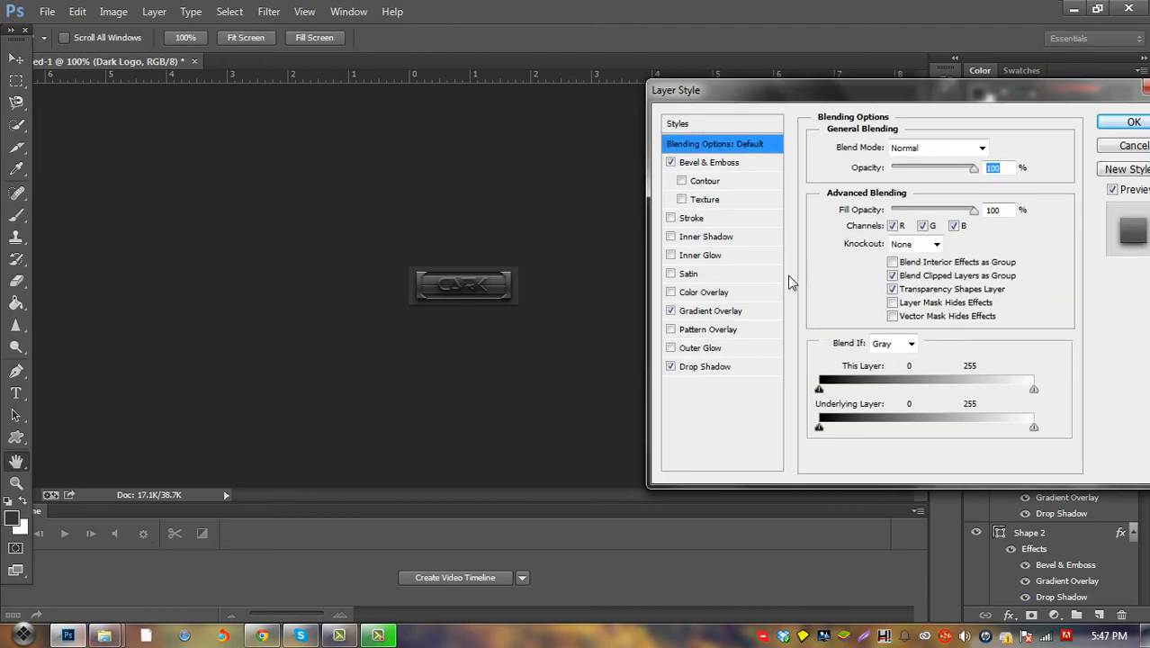
left_click(741, 311)
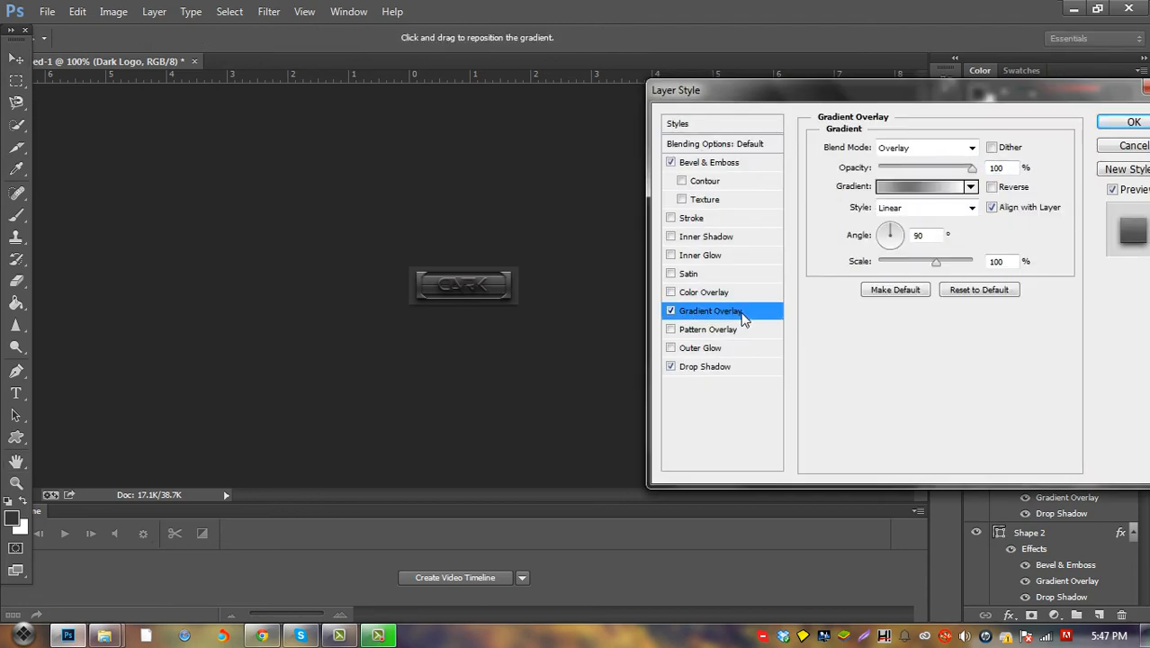
left_click(971, 149)
left_click(918, 167)
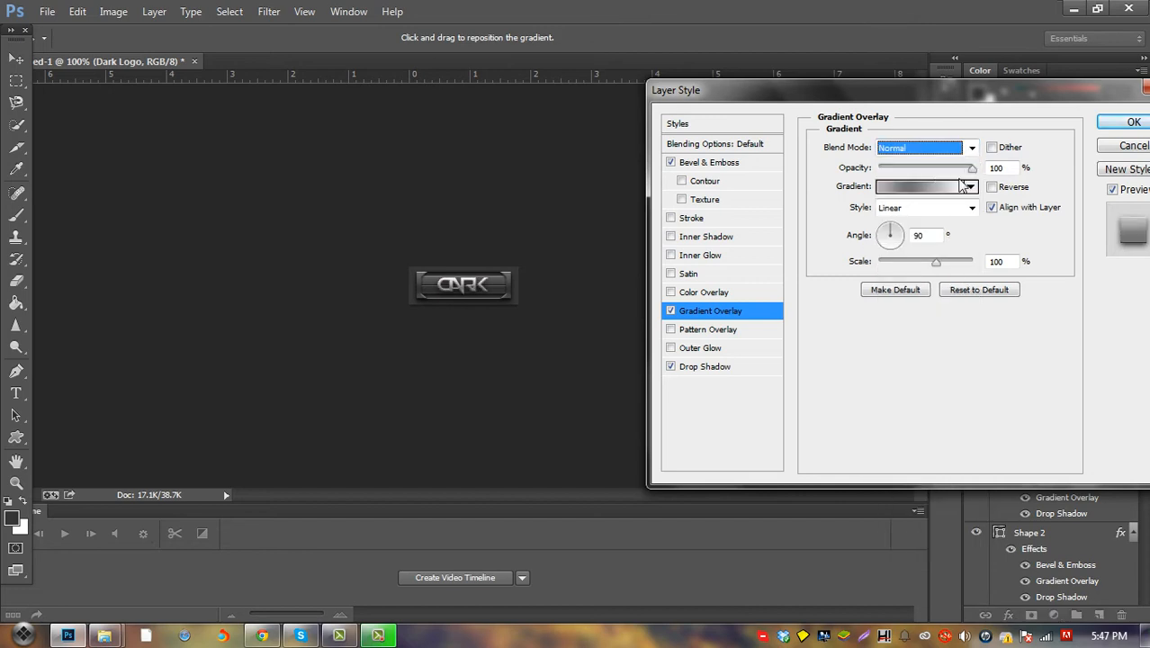
left_click_drag(974, 171, 933, 165)
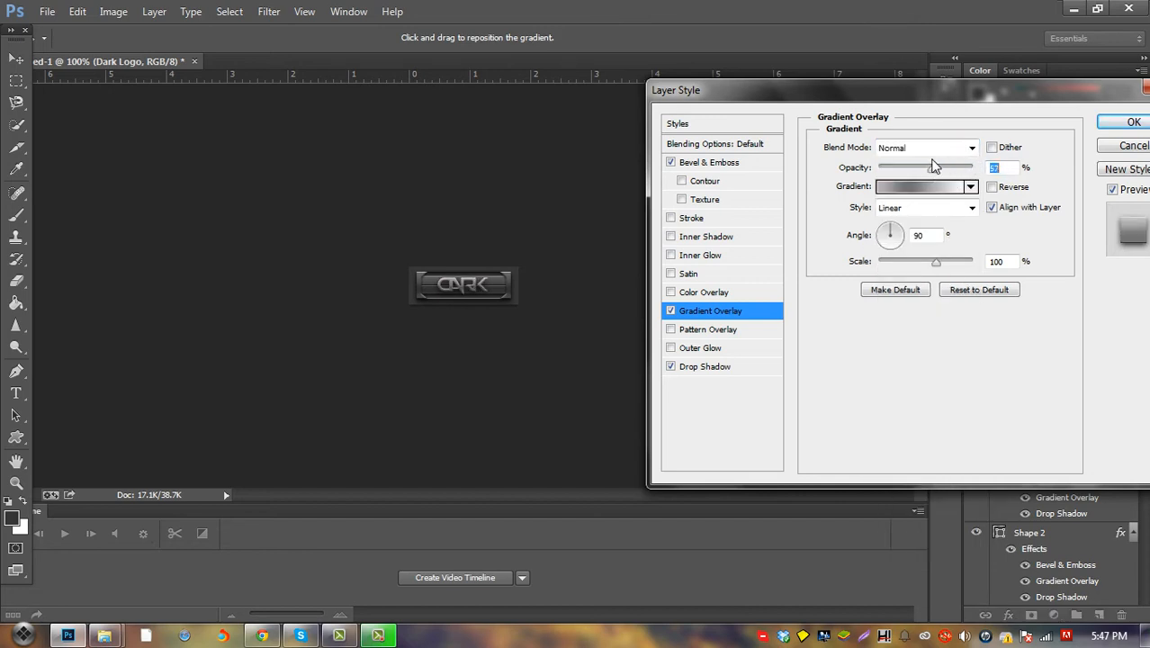
Set the Dark Logo drop shadow to 1 px distance, 7% spread and about 6 px size, and apply the style
left_click(720, 367)
left_click_drag(885, 223, 882, 223)
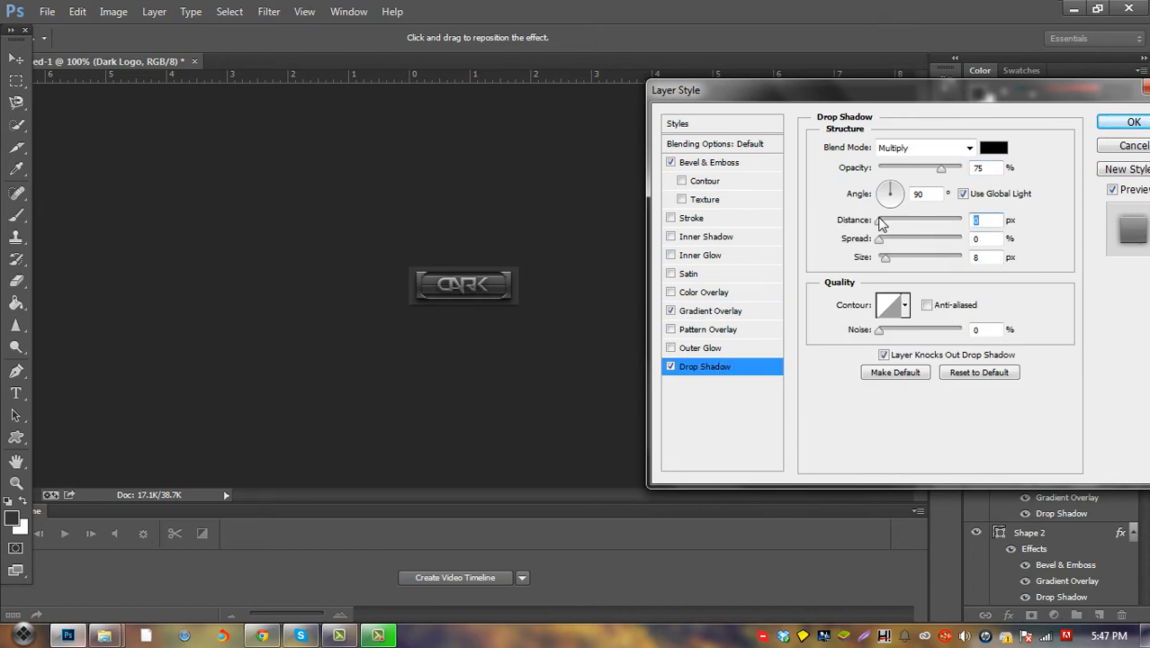
type("1")
left_click_drag(885, 260, 889, 263)
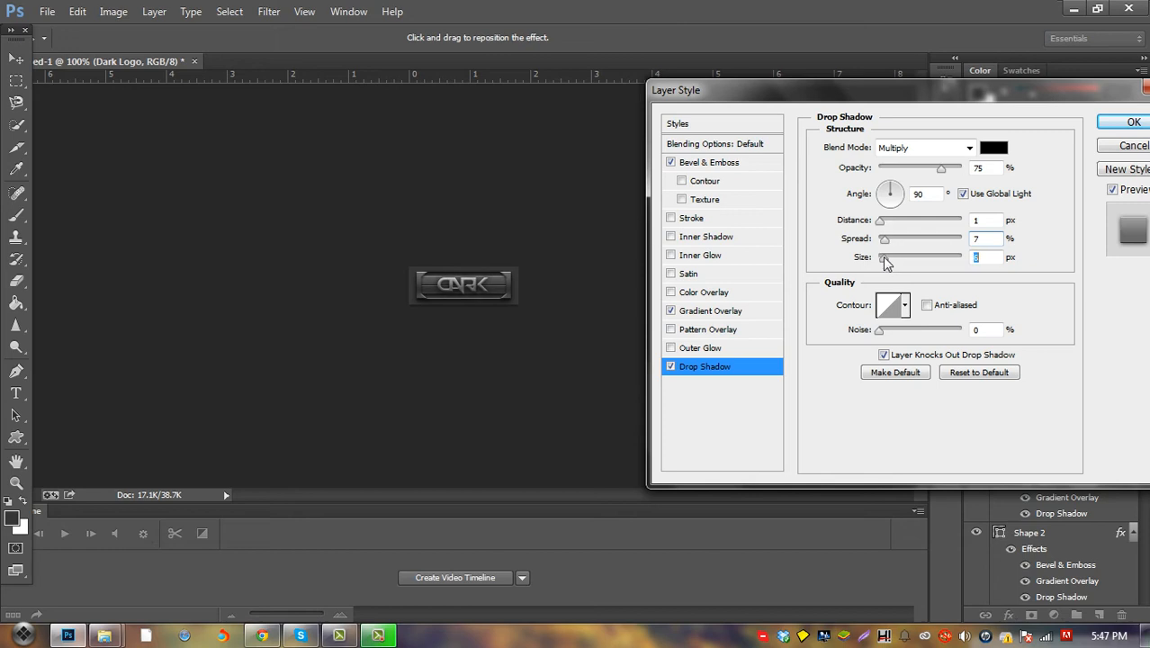
left_click(1123, 122)
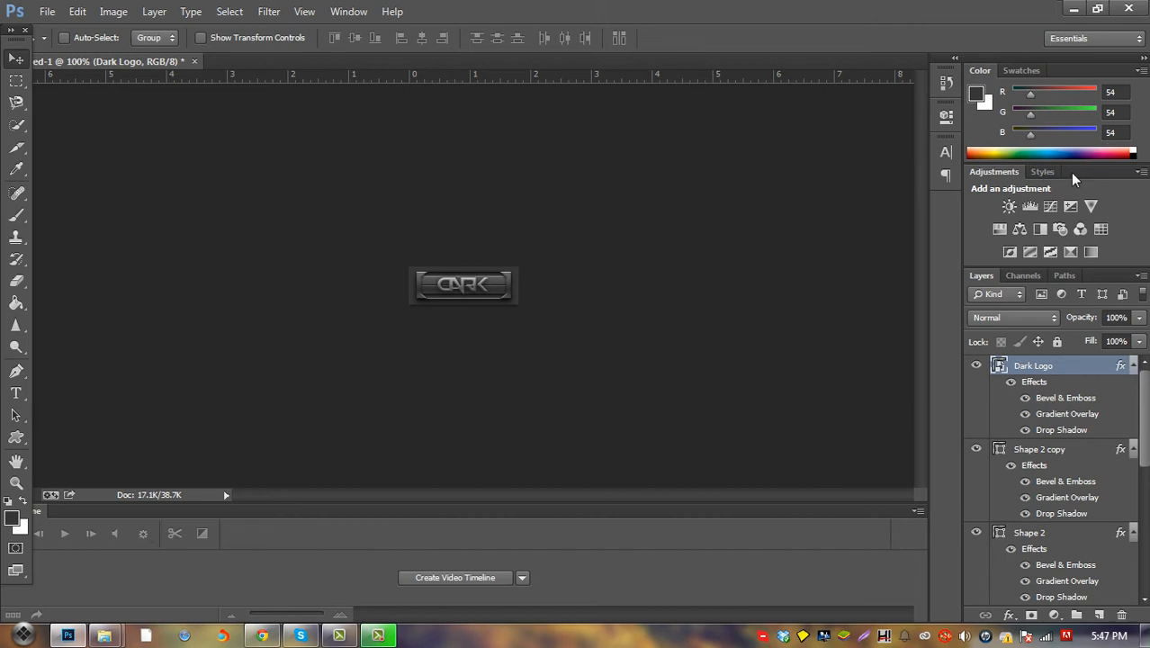
Toggle the Rectangle 2 copy layer's visibility to identify which edge strip of the bar it holds
scroll(1036, 432, "down", 5)
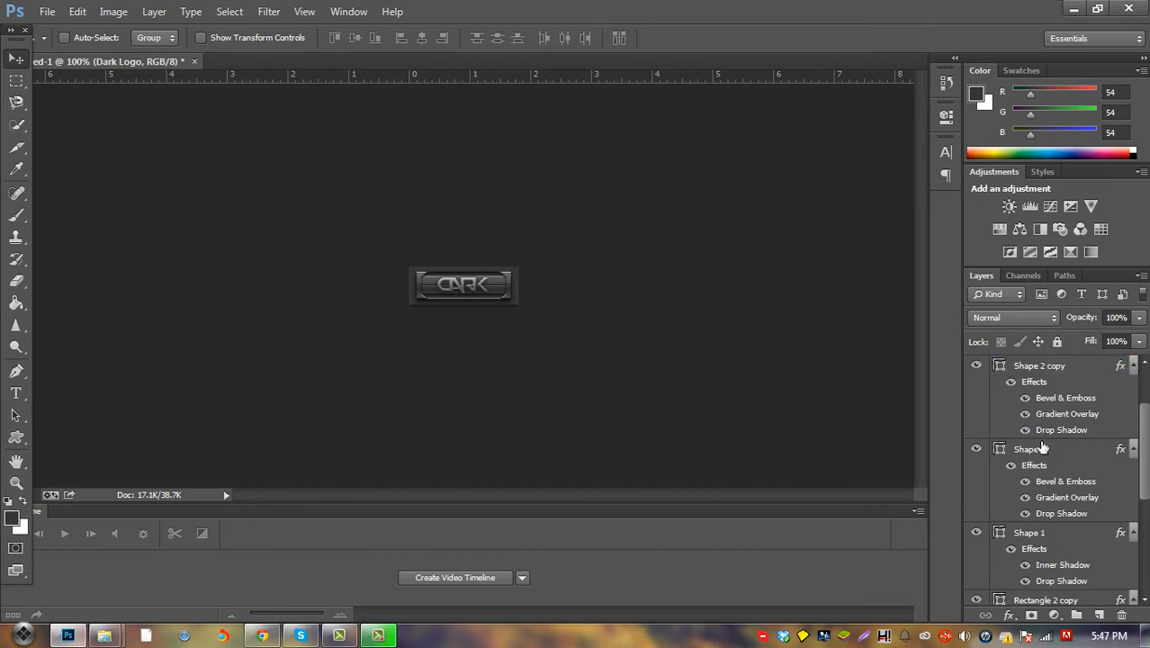
scroll(1048, 445, "up", 1)
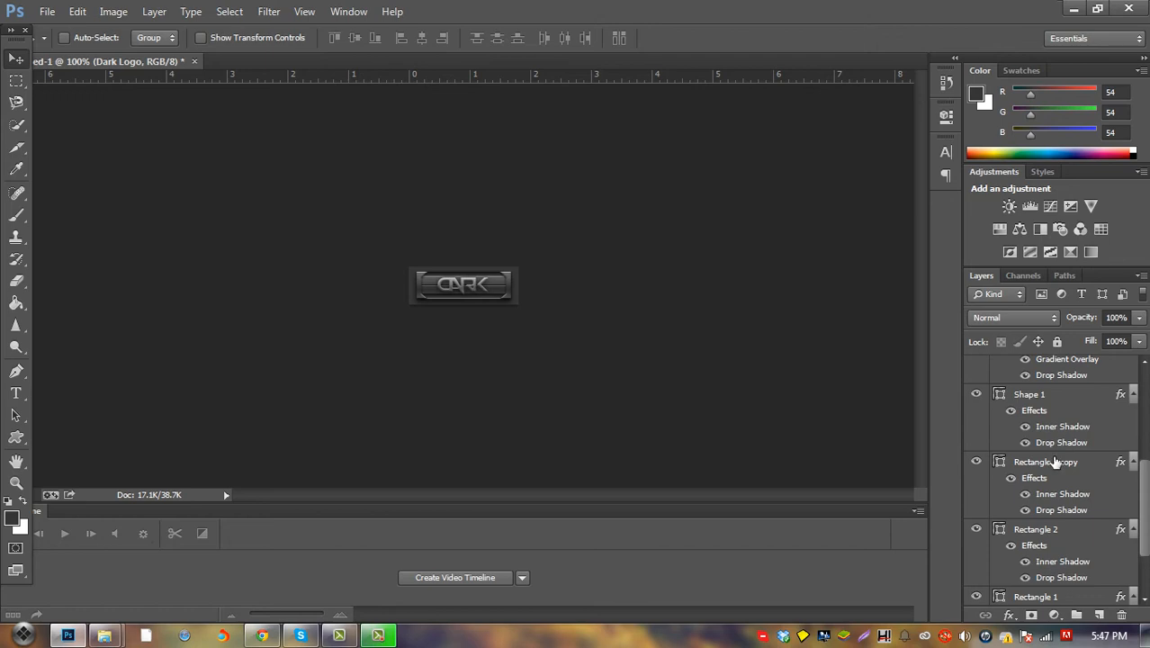
left_click(1055, 461)
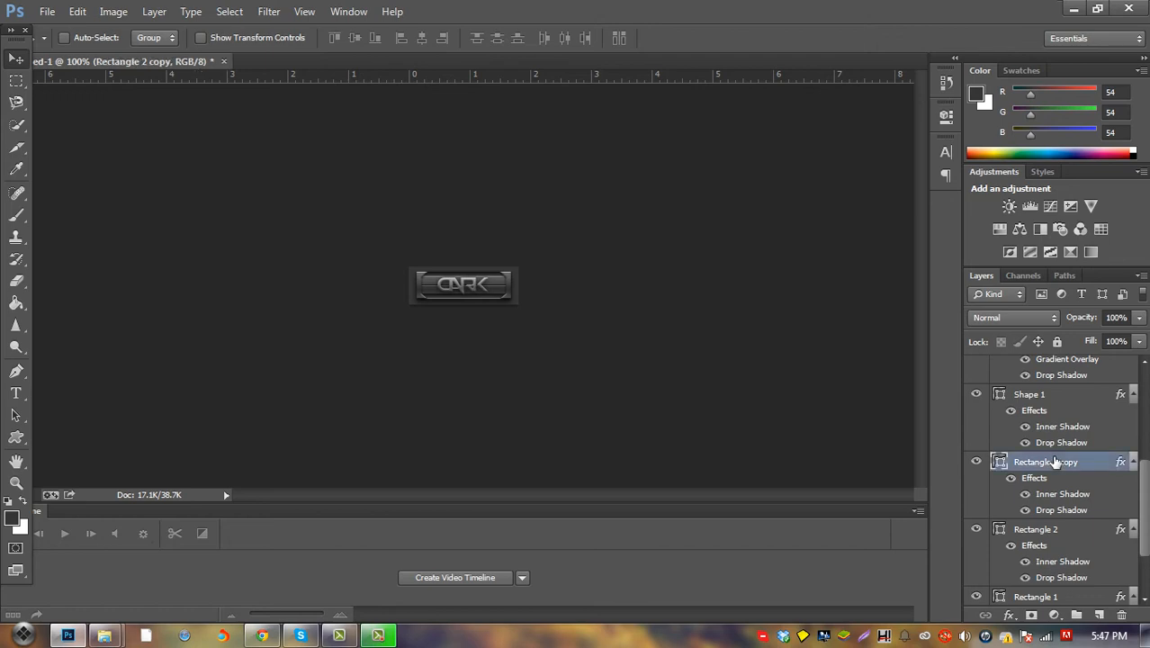
left_click(977, 462)
left_click(977, 461)
left_click(976, 463)
left_click(976, 462)
Move the Rectangle 2 layer above Rectangle 2 copy and toggle its visibility to check which strip it is
left_click_drag(1051, 538, 1066, 457)
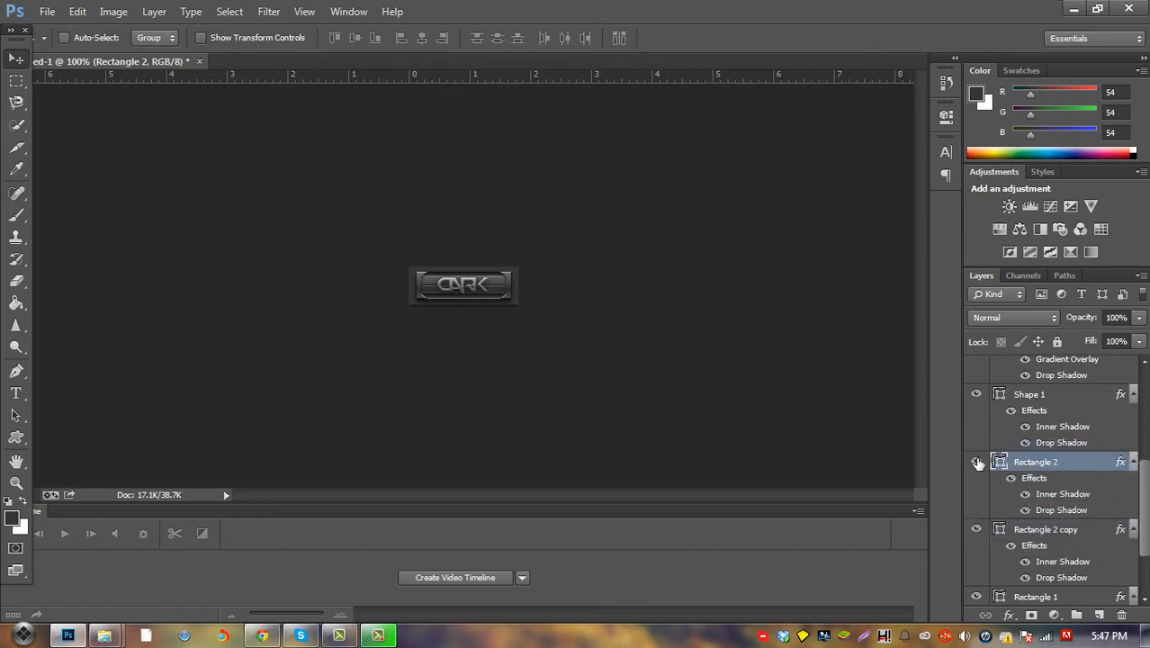
left_click(976, 463)
left_click(976, 462)
double_click(1039, 463)
left_click(976, 462)
left_click(976, 462)
Put the Rectangle 2 layer into a new layer group named Top and collapse the group
left_click(1077, 615)
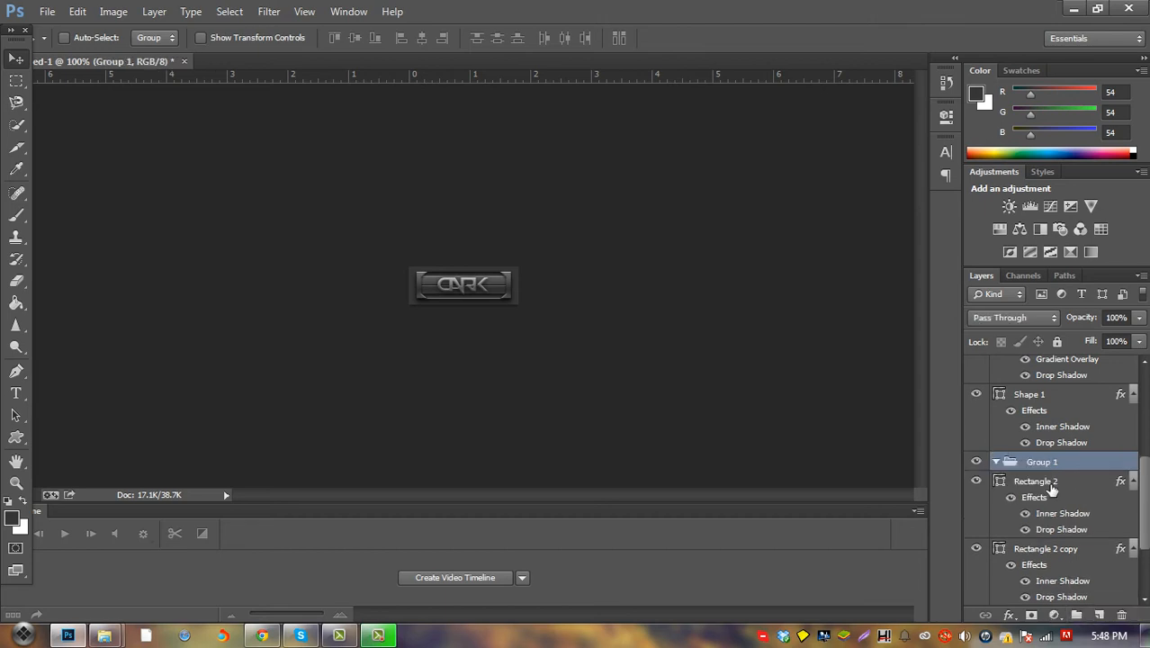
left_click_drag(1050, 488, 1037, 464)
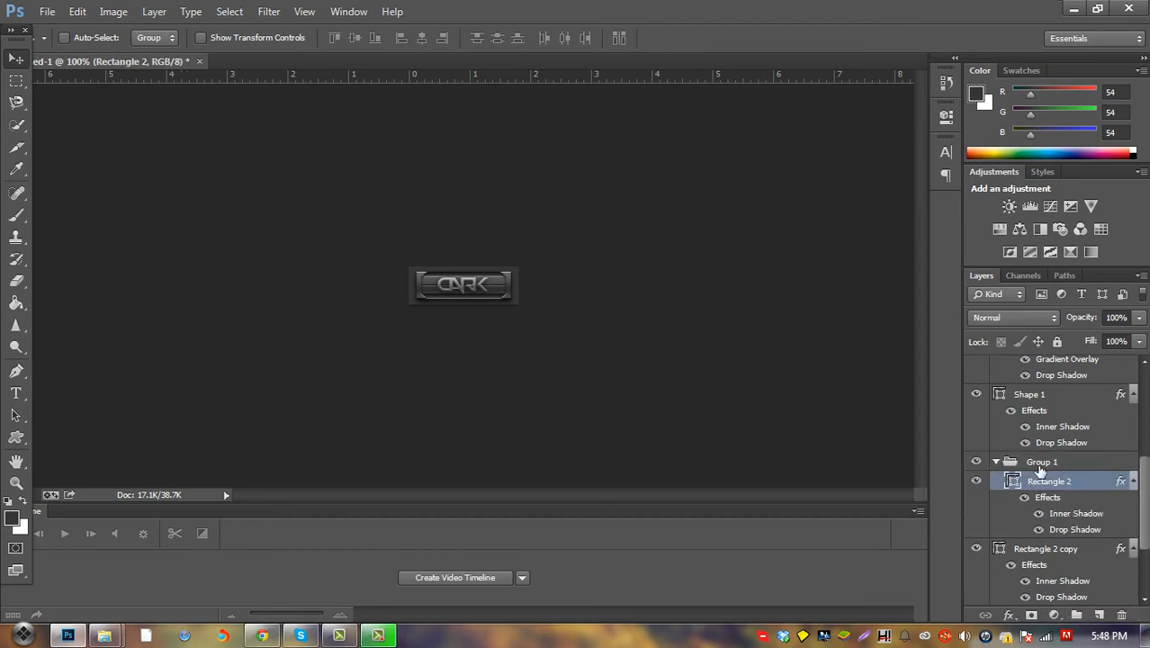
double_click(1049, 461)
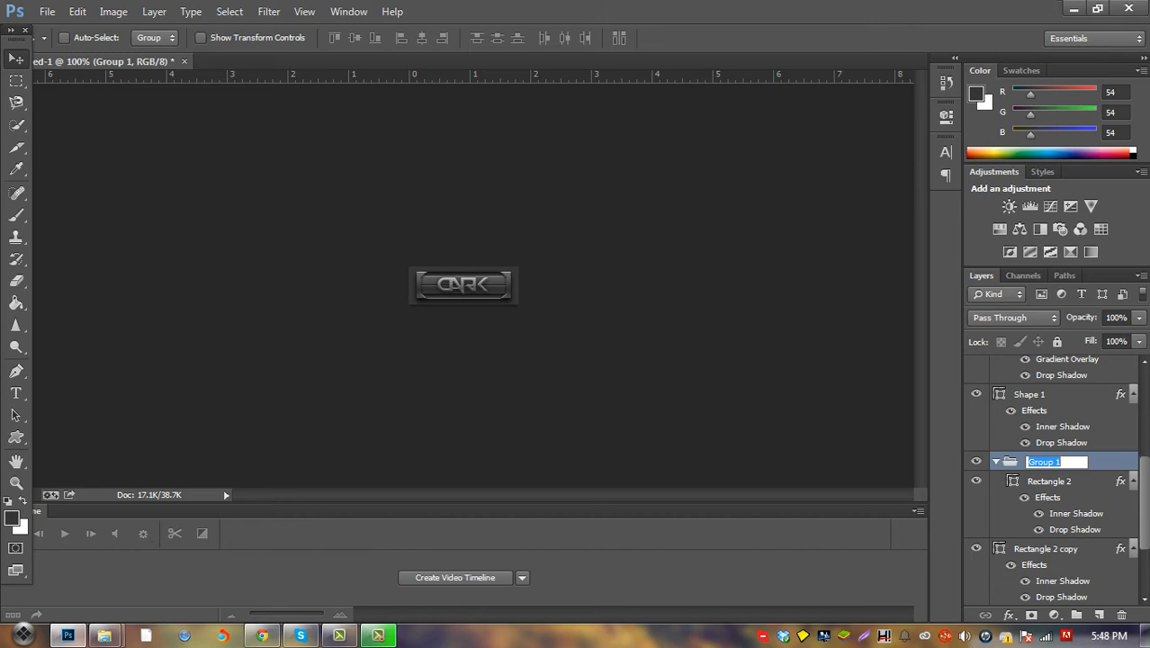
type("TO")
key("Return")
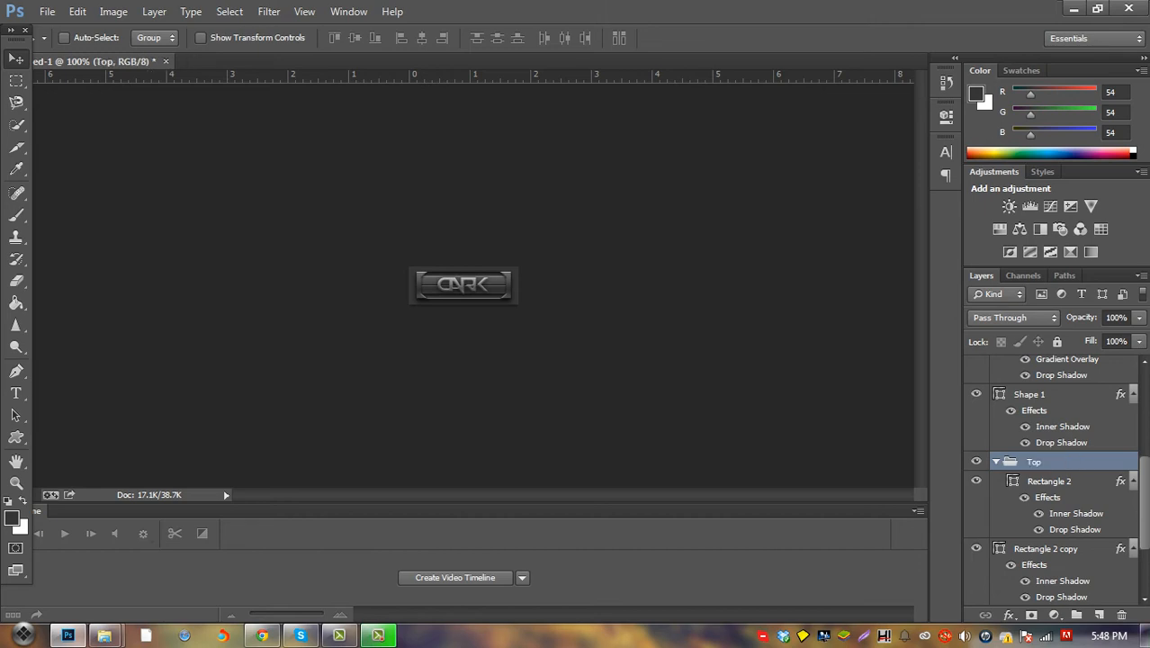
left_click(996, 461)
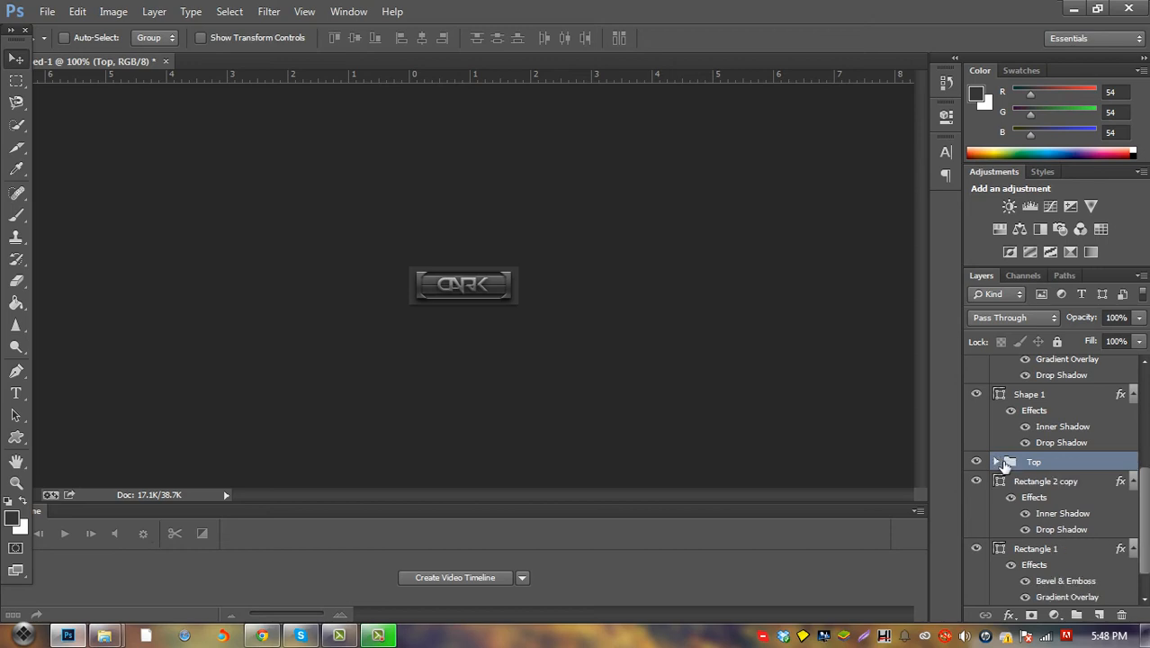
Put the Rectangle 2 copy layer into a new layer group named Bot and collapse the group
left_click(1049, 489)
left_click(1076, 614)
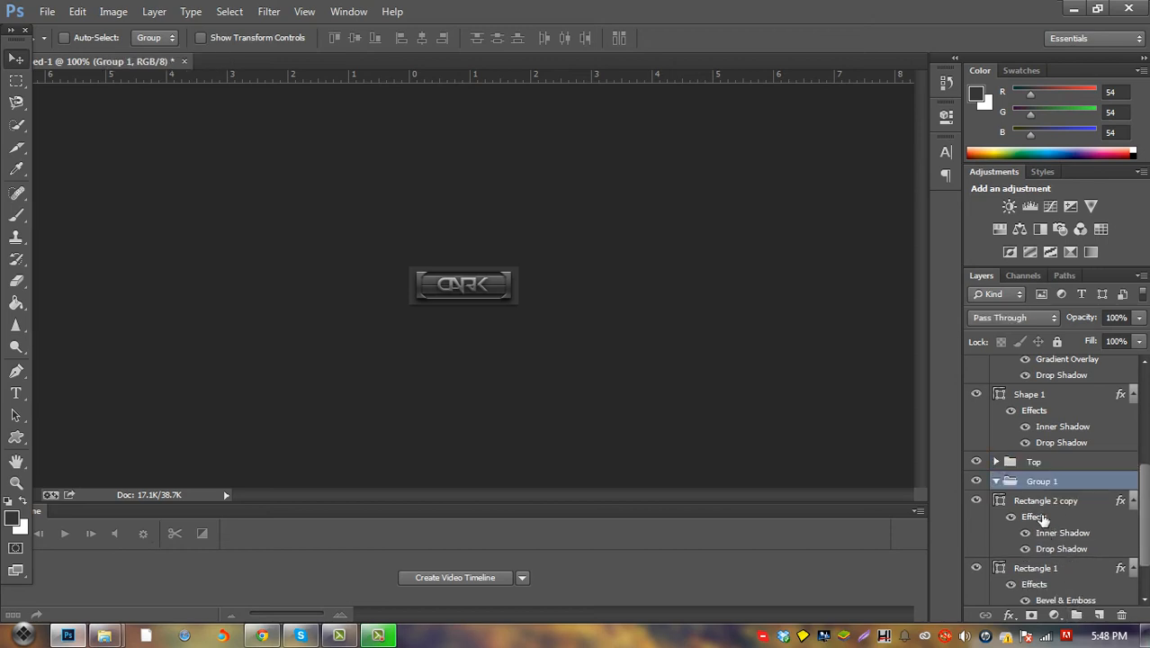
left_click(1044, 502)
left_click_drag(1060, 510, 1045, 482)
double_click(1044, 481)
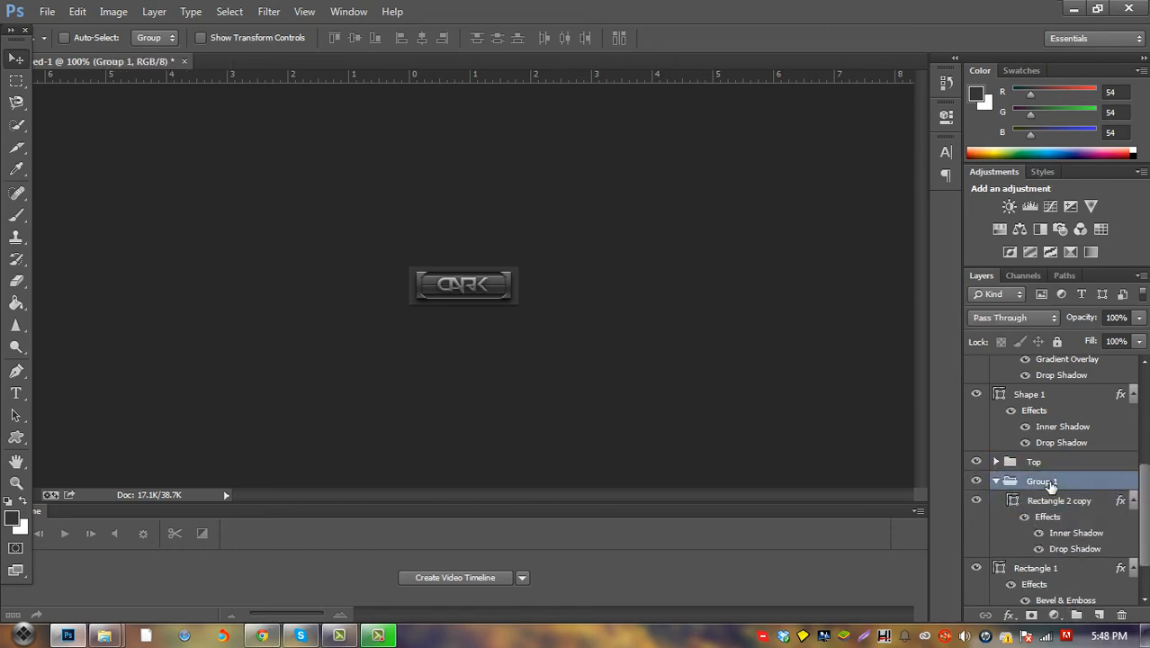
type("Bot")
key("Return")
left_click(996, 482)
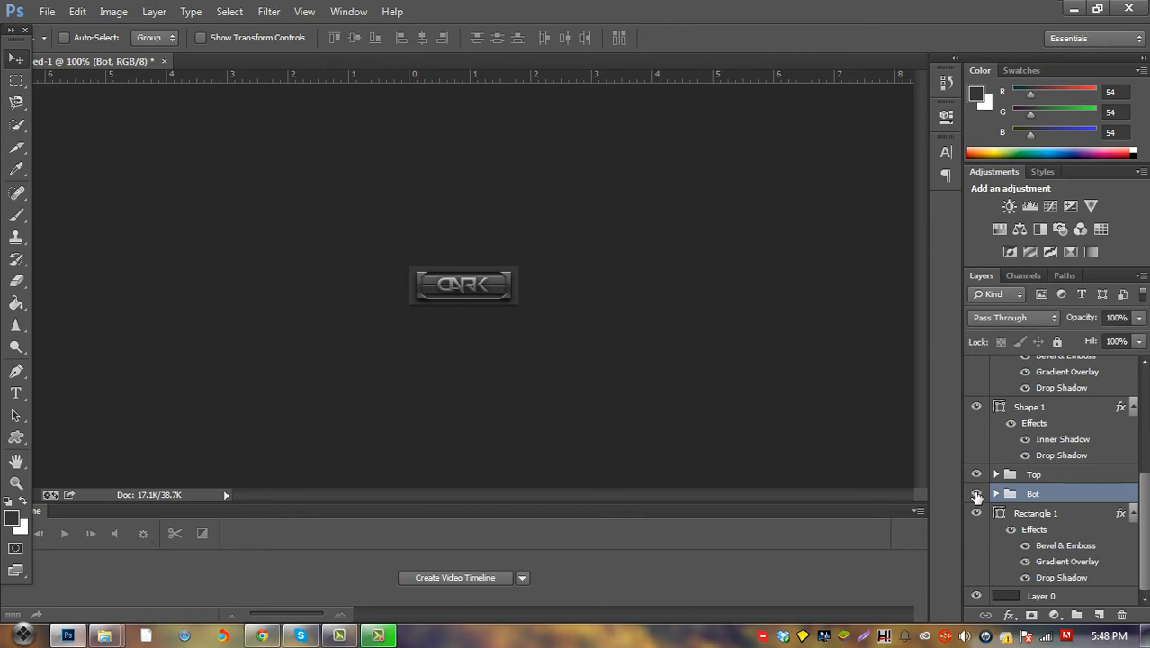
Draw an 11 x 6 px rectangle near the bar's lower-left corner on a new layer between the Top and Bot groups
left_click(1098, 616)
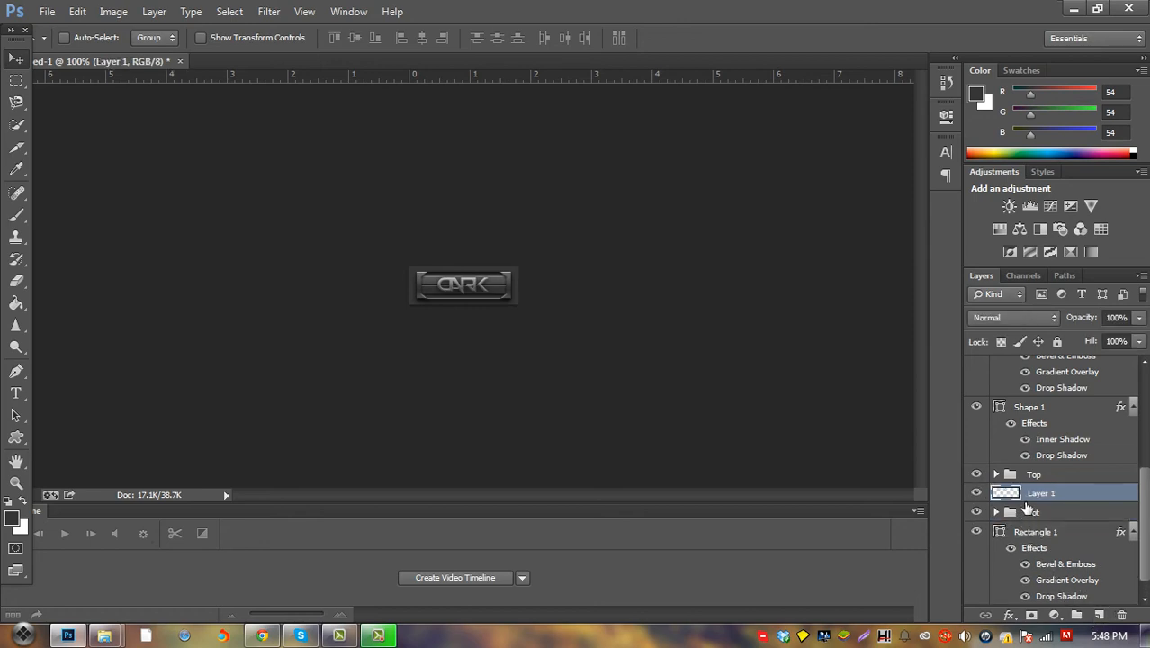
left_click(976, 511)
left_click(976, 512)
key("ctrl+equal")
key("ctrl+equal")
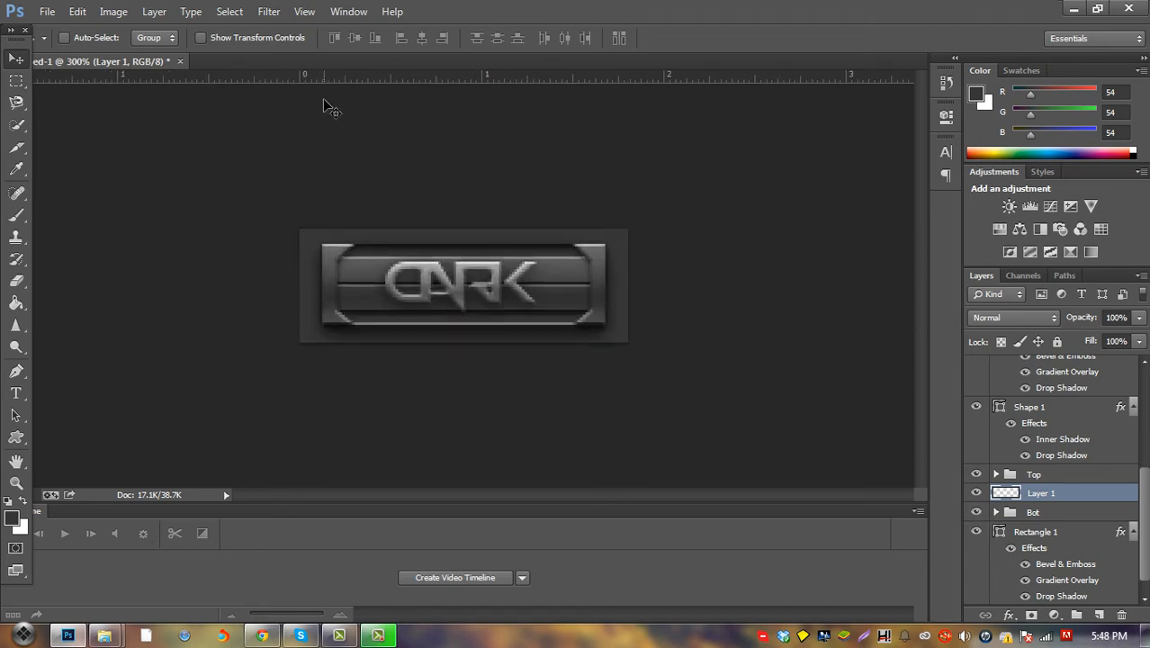
left_click_drag(16, 437, 72, 439)
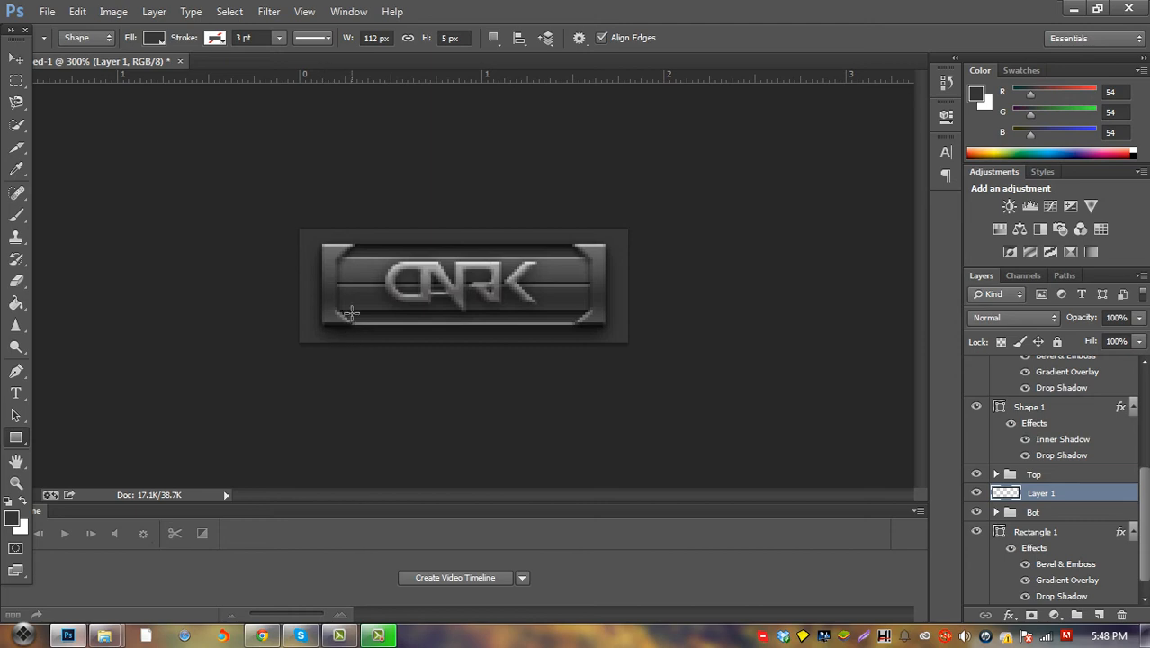
left_click_drag(354, 308, 380, 320)
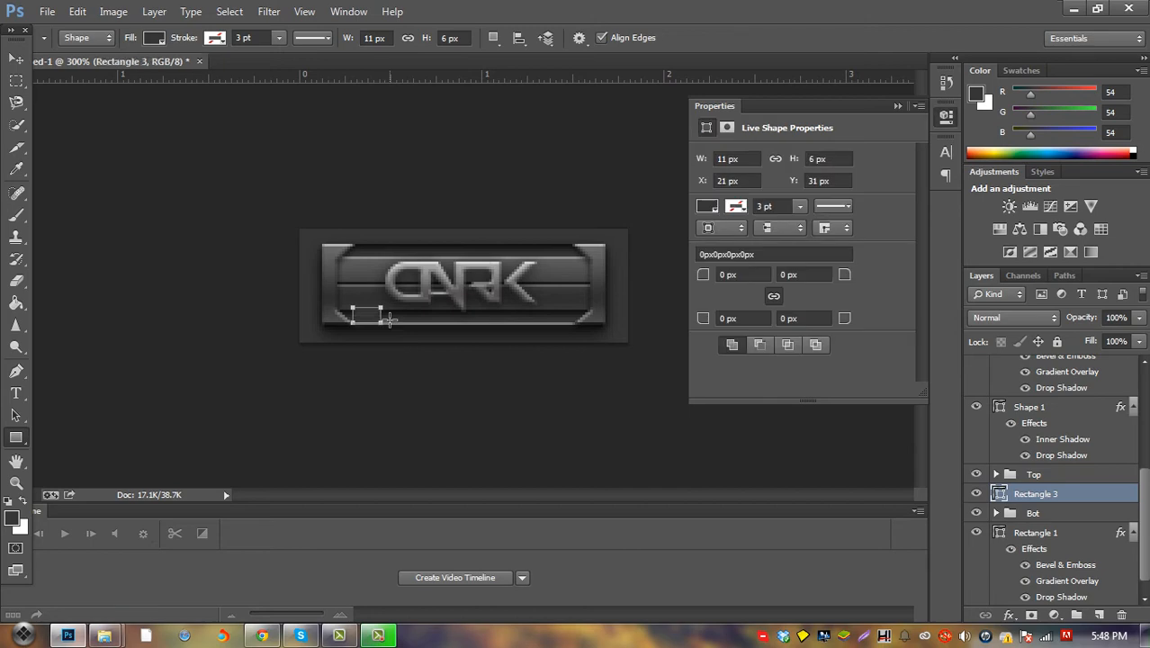
Colour the small rectangle red and lower its layer's fill to 0%
left_click(707, 207)
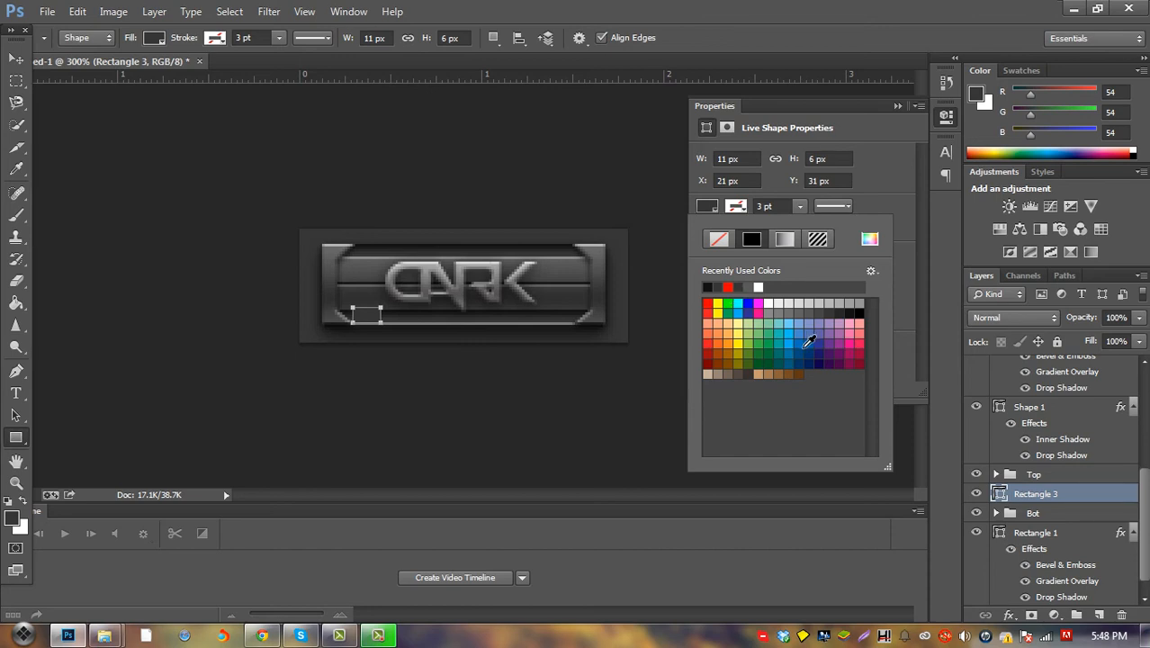
left_click(707, 304)
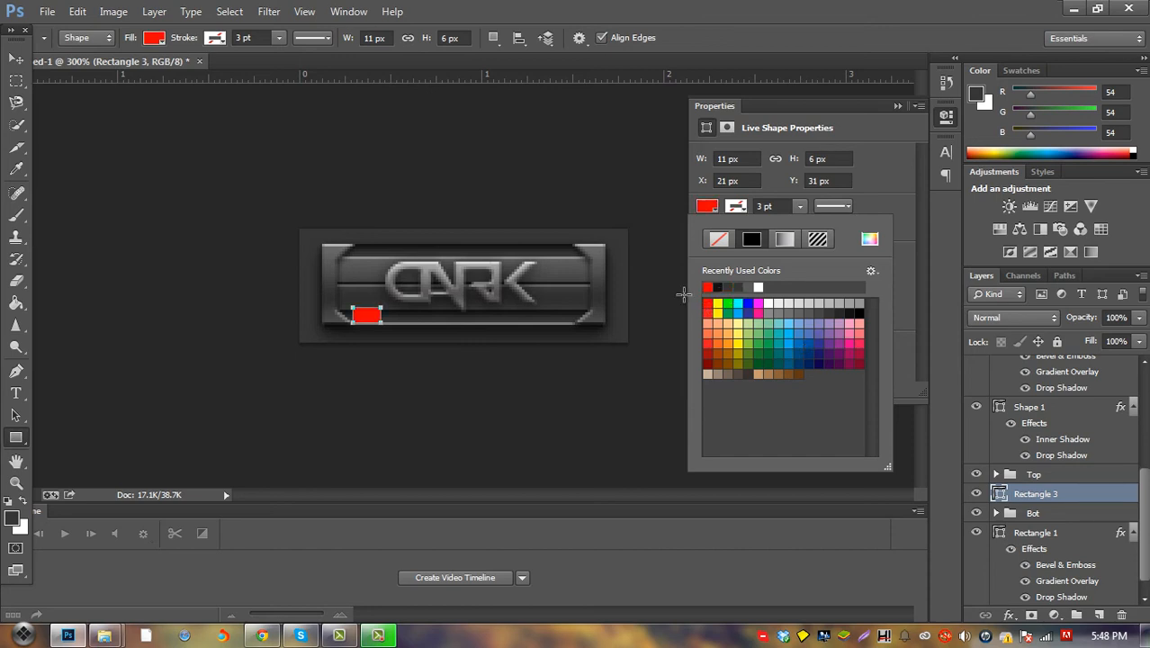
left_click(888, 108)
left_click(896, 106)
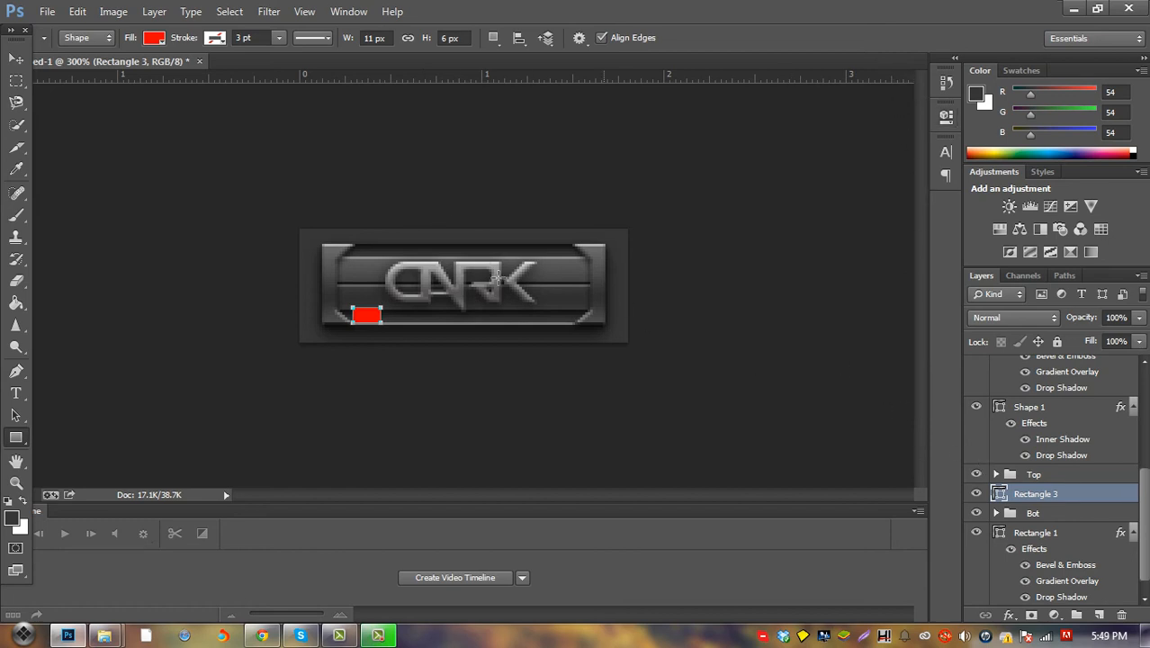
left_click(151, 40)
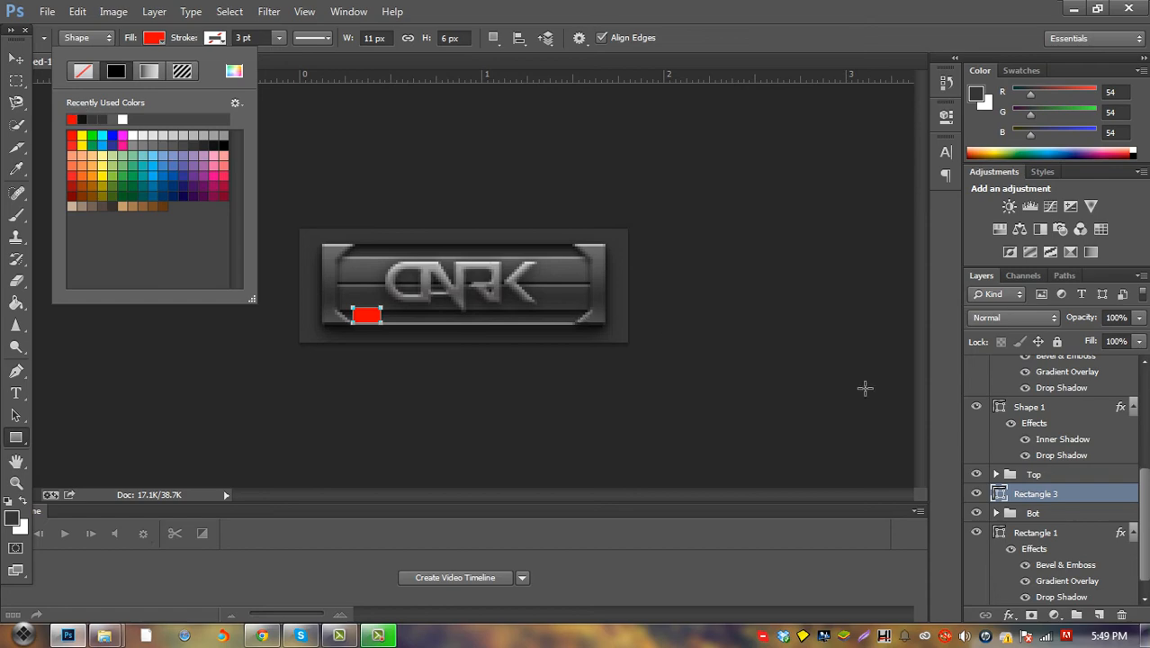
left_click(1140, 343)
left_click_drag(1141, 360, 837, 362)
Add an inner glow to the small rectangle's layer and change the glow colour to pure red
left_click(1090, 493)
double_click(1090, 492)
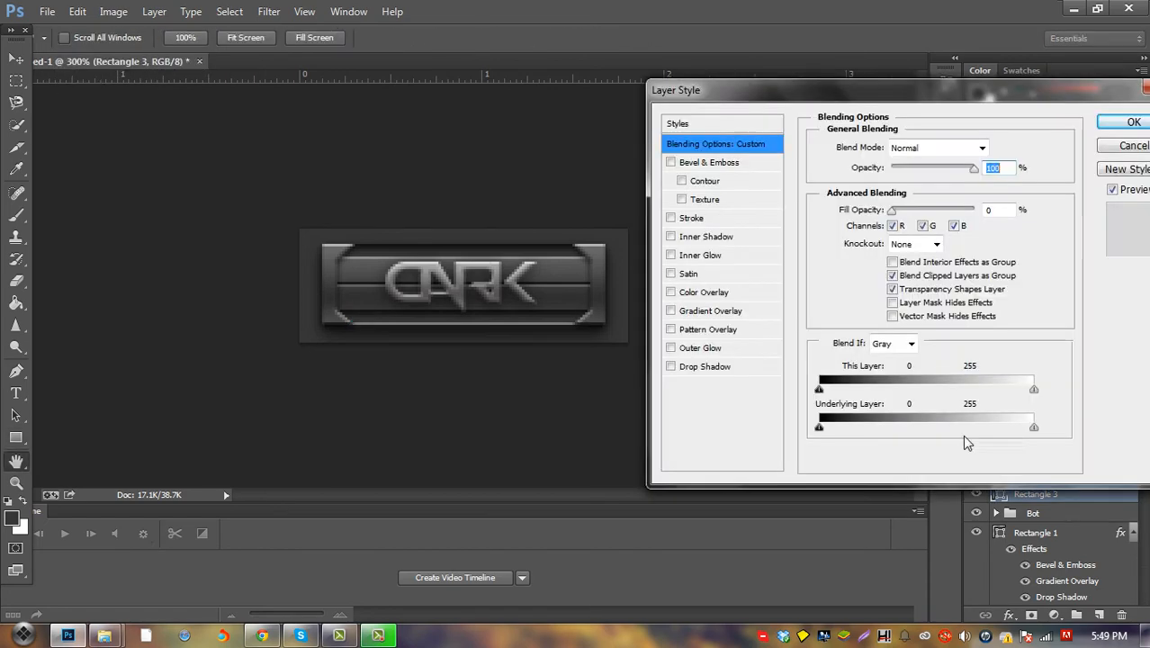
left_click(712, 256)
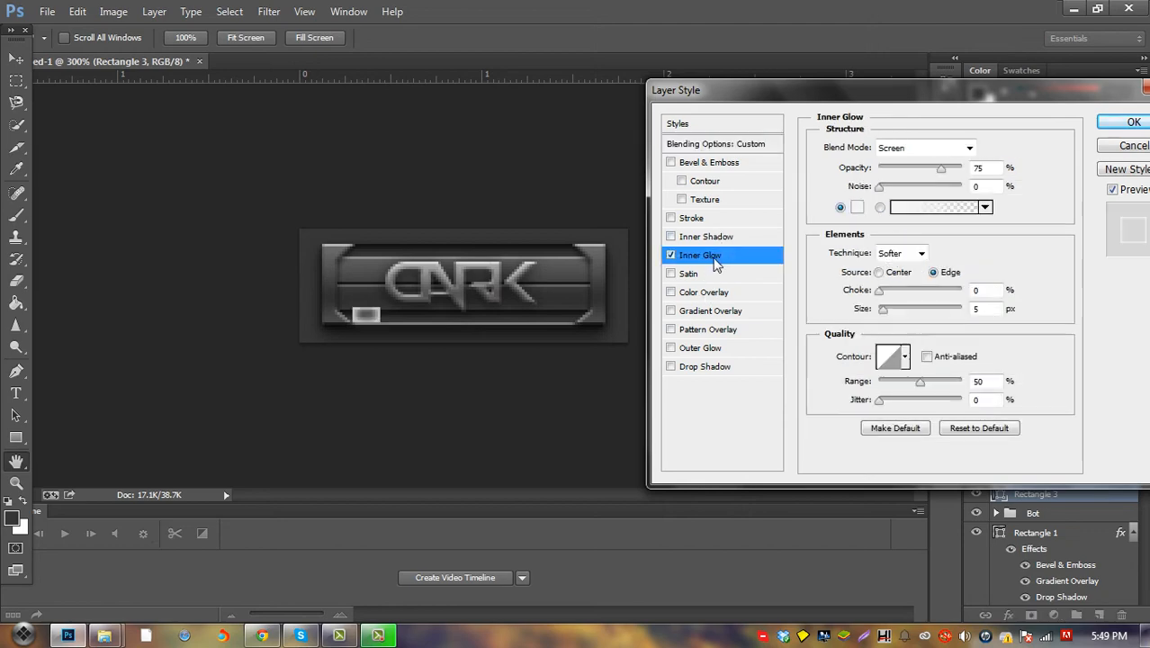
left_click(857, 209)
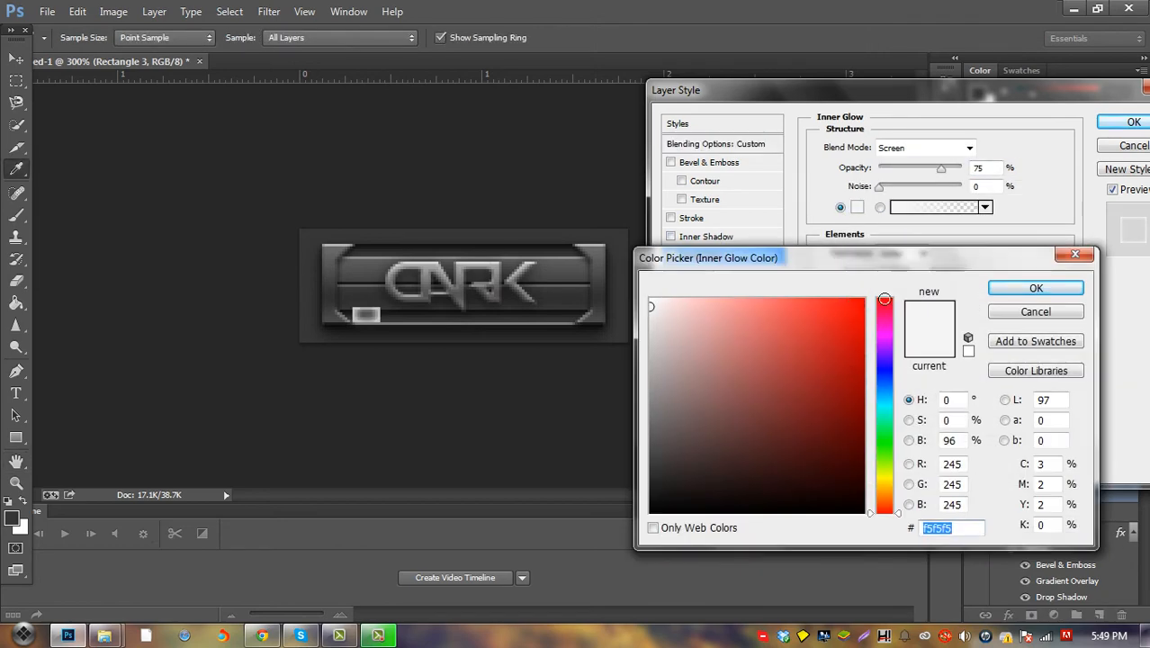
left_click(863, 300)
left_click(1036, 287)
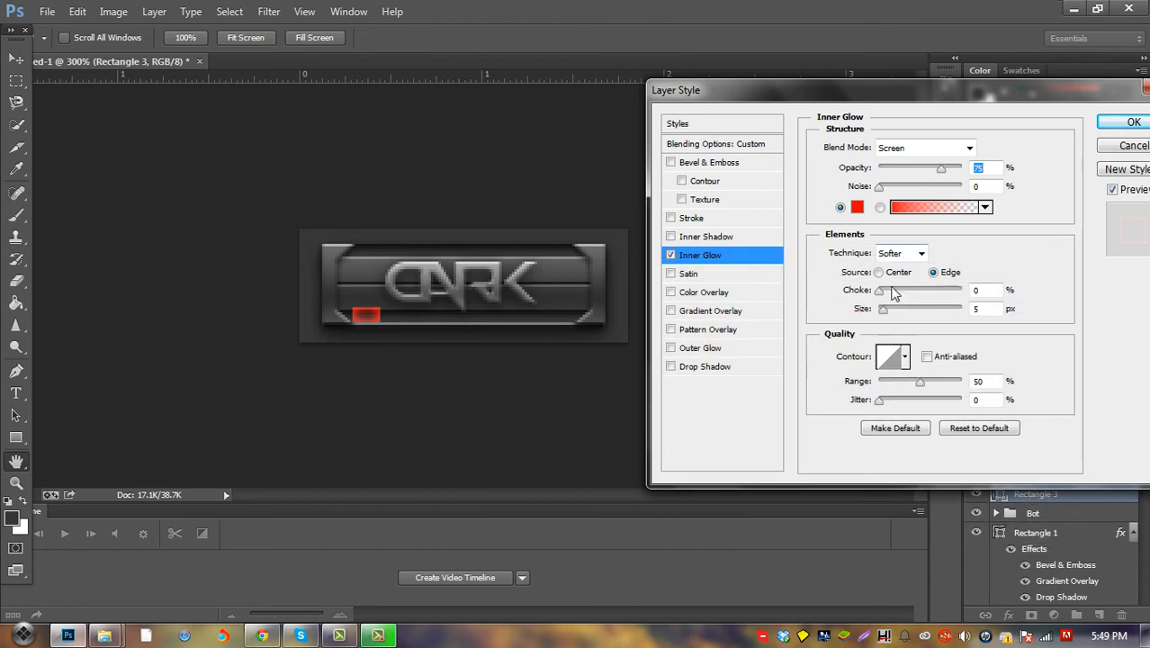
Raise the inner glow's choke to more than 40% and its size to 117 px
left_click(886, 291)
left_click_drag(886, 291, 913, 291)
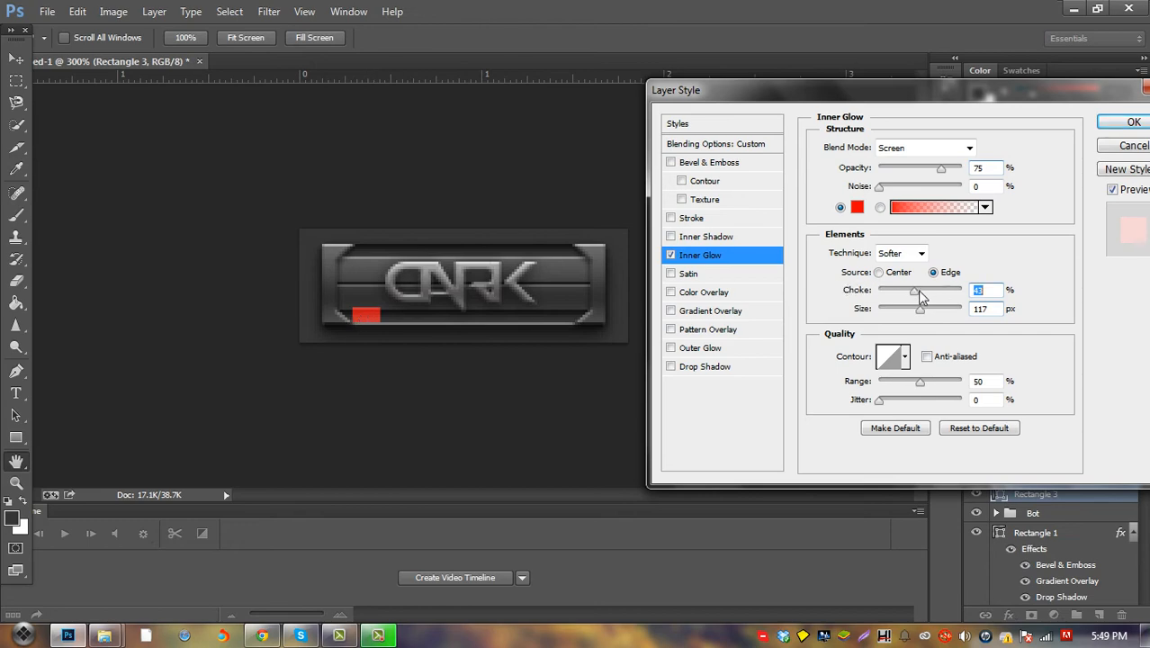
left_click_drag(914, 290, 921, 290)
Add an outer glow to the small rectangle's layer in the colour ff0000
left_click(700, 350)
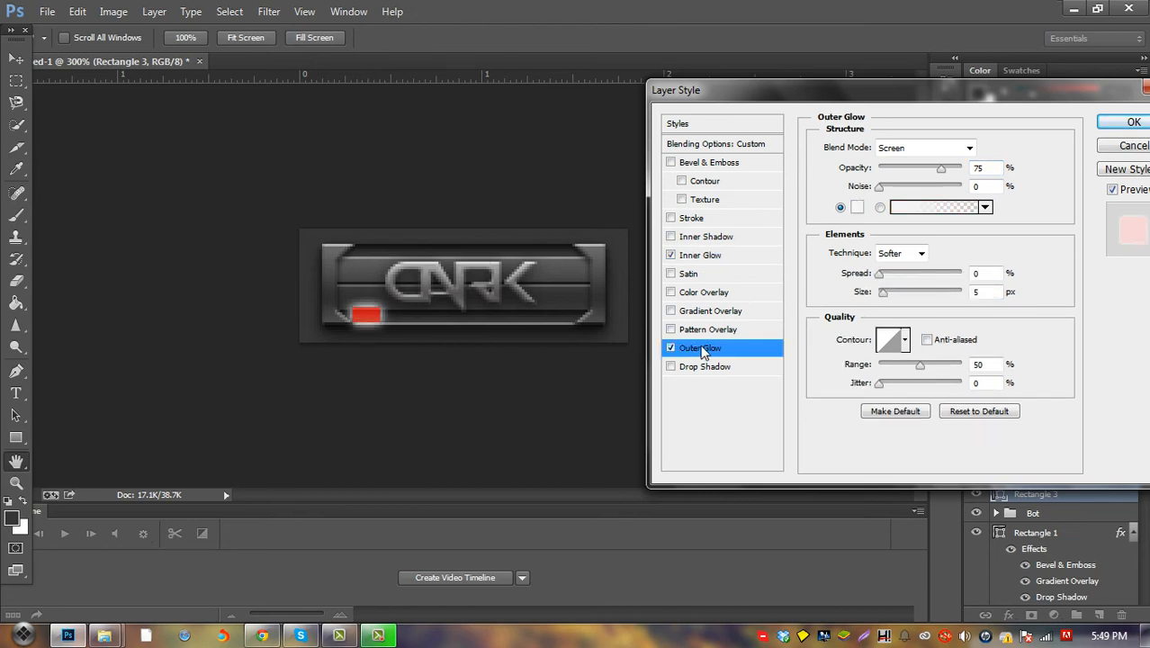
left_click(855, 209)
type("ff0000")
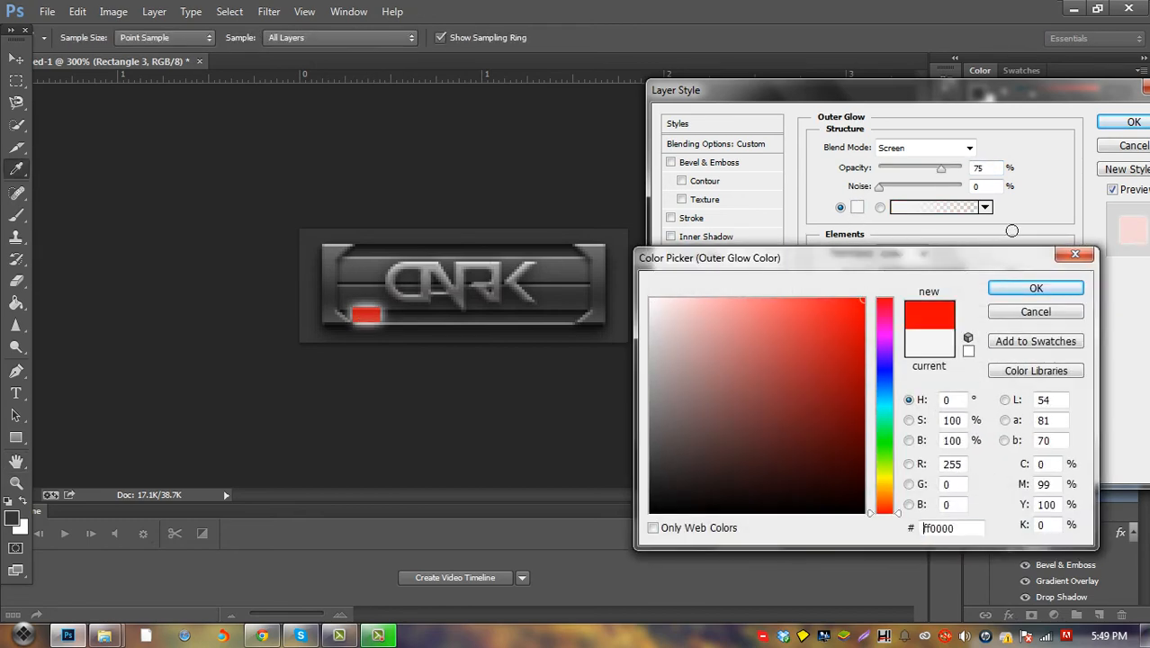
left_click(1030, 289)
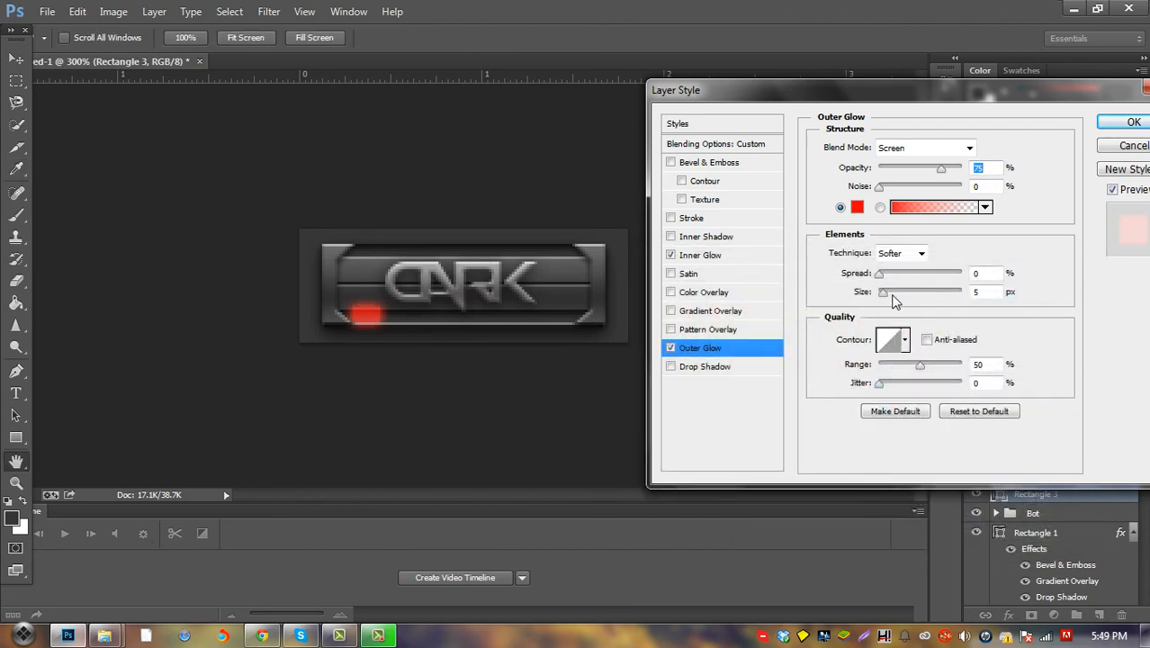
Set the outer glow's size to 8 px and its spread to 11% on the small rectangle's layer
mouse_move(889, 295)
left_mouse_down()
mouse_move(882, 273)
mouse_move(894, 272)
mouse_move(880, 273)
mouse_move(889, 298)
mouse_move(889, 280)
left_mouse_up()
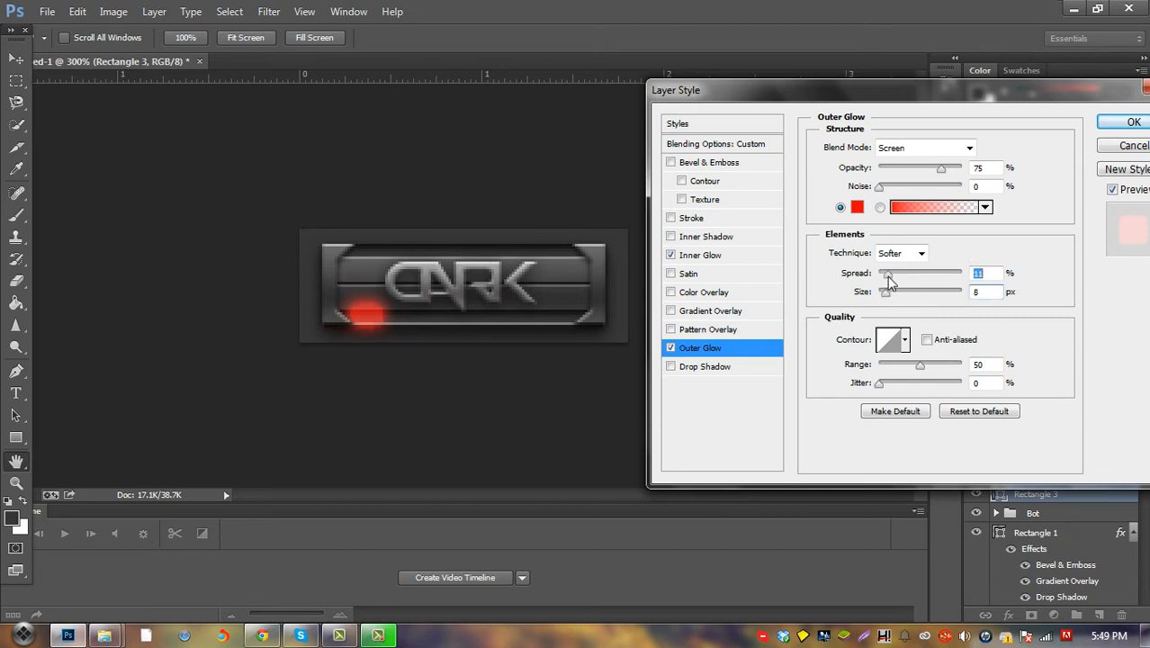
left_click(1108, 123)
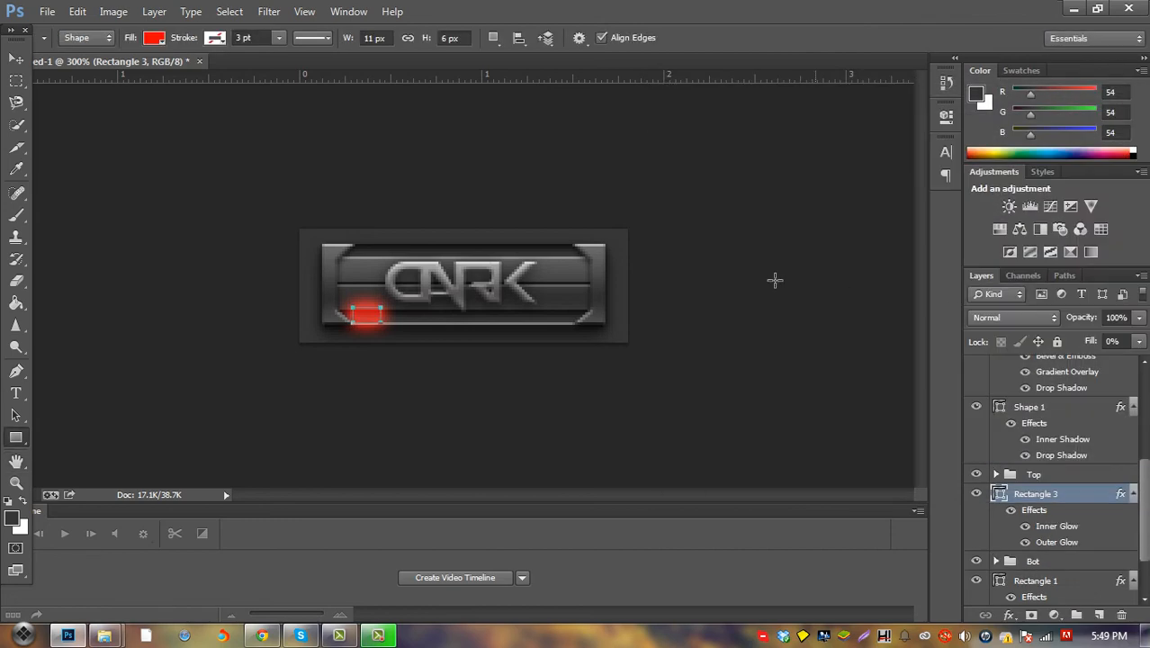
Create a clipping mask so the small red rectangle's layer is clipped to the Bot group
left_click(15, 58)
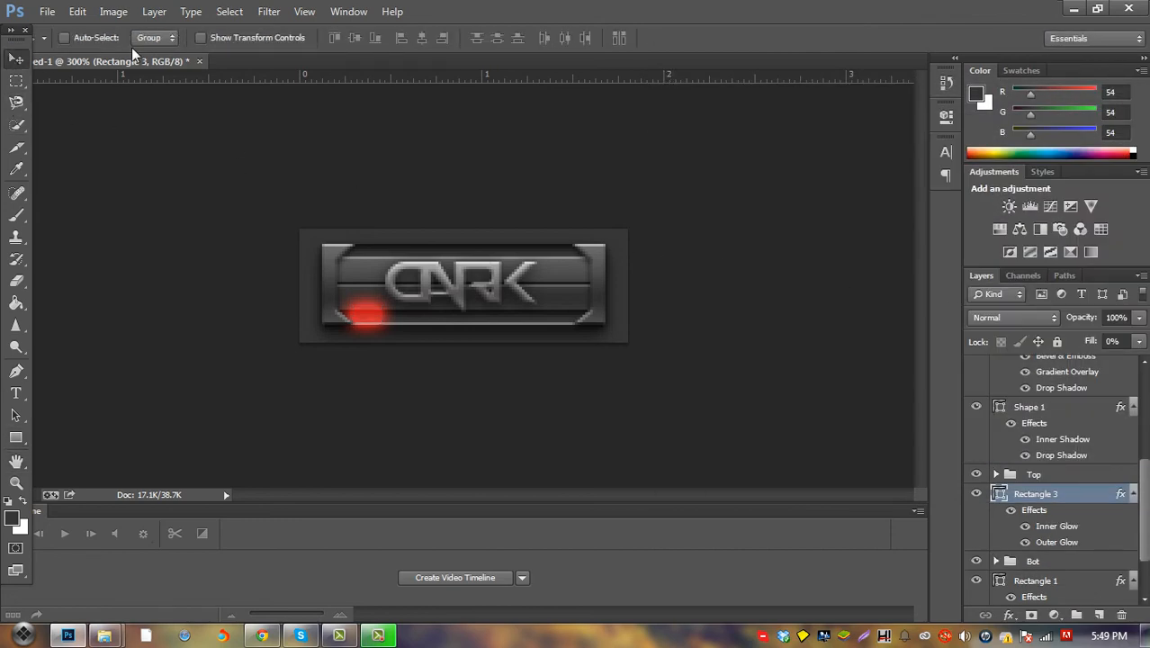
left_click(304, 13)
left_click(317, 181)
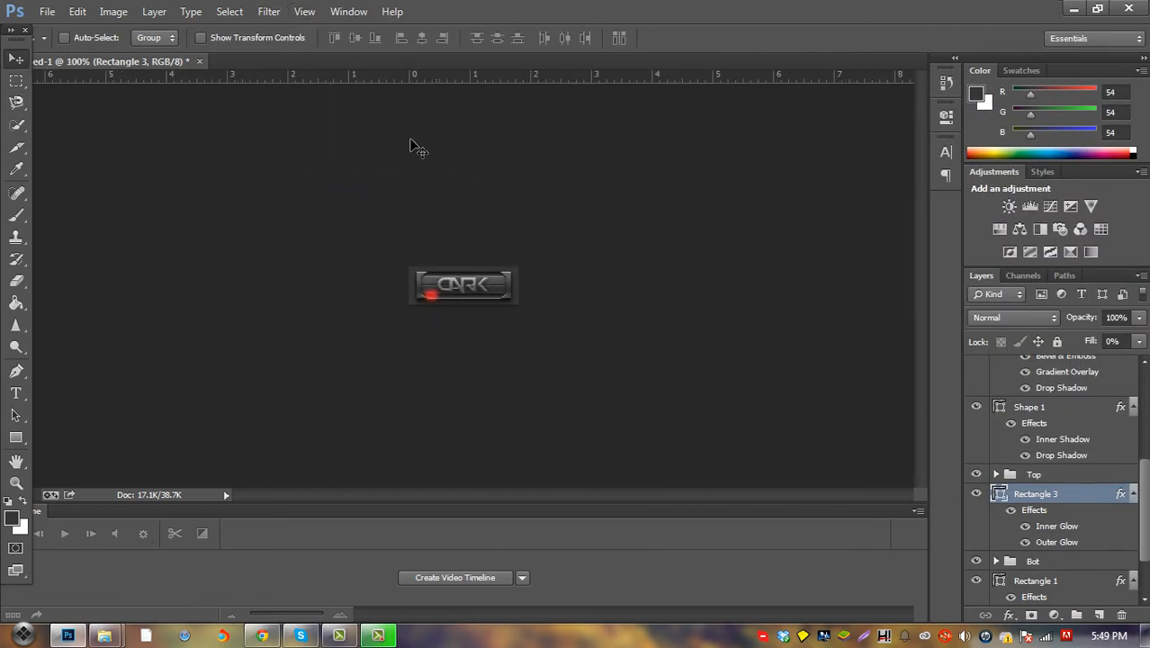
left_click(304, 11)
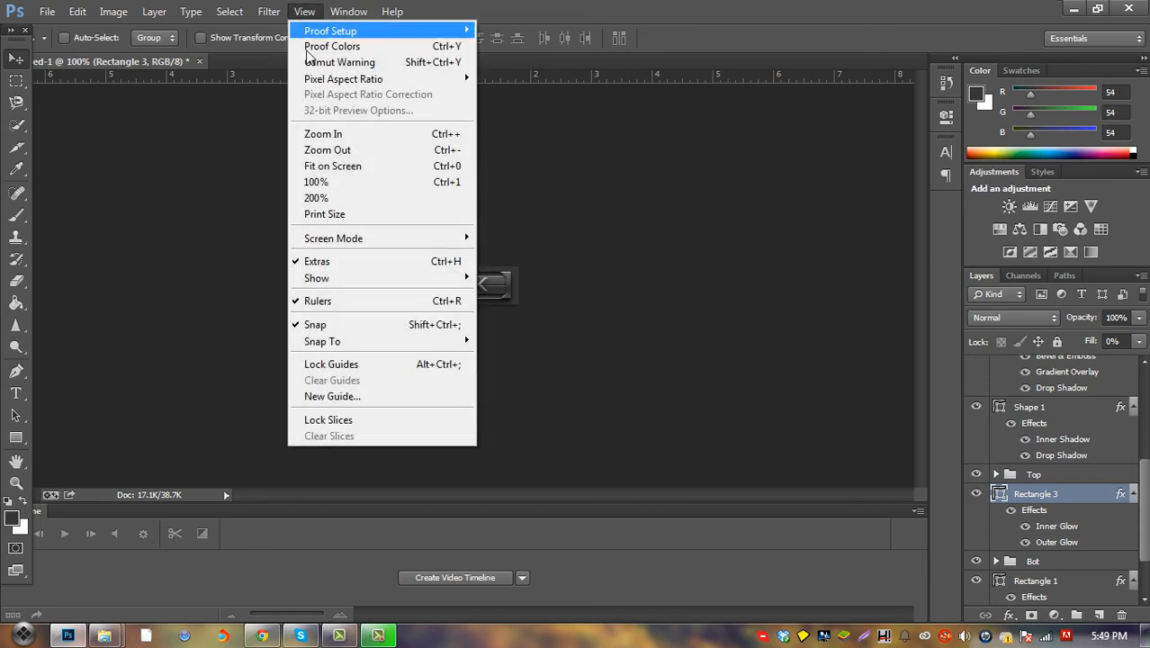
left_click(339, 196)
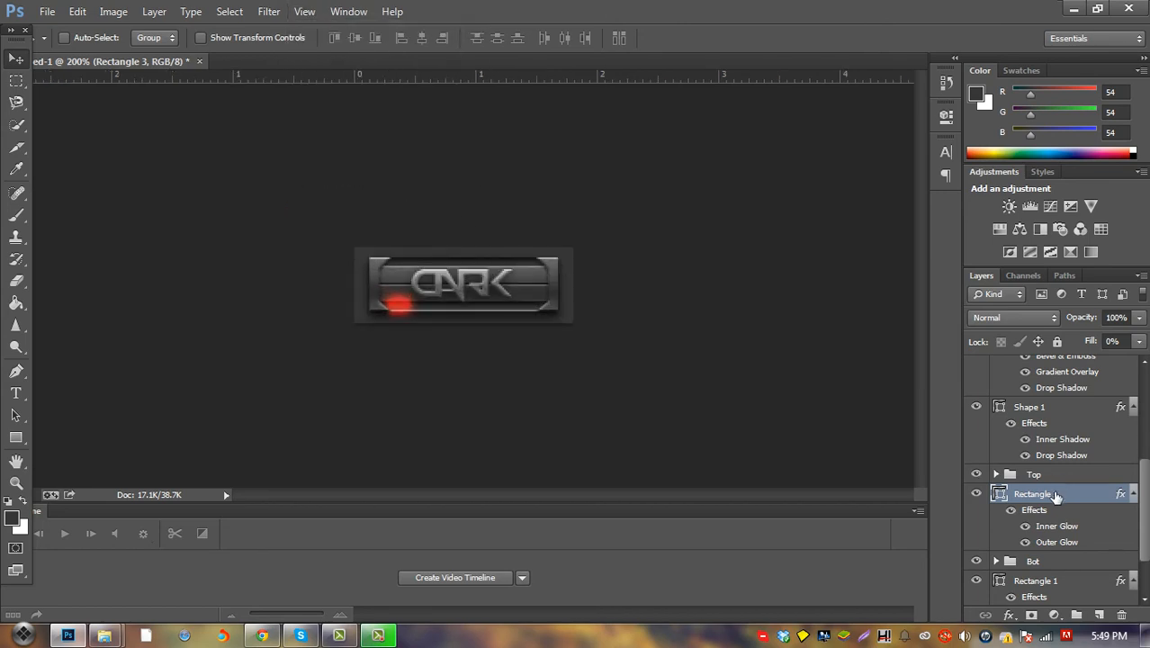
left_click(976, 560)
left_click(976, 560)
right_click(1064, 501)
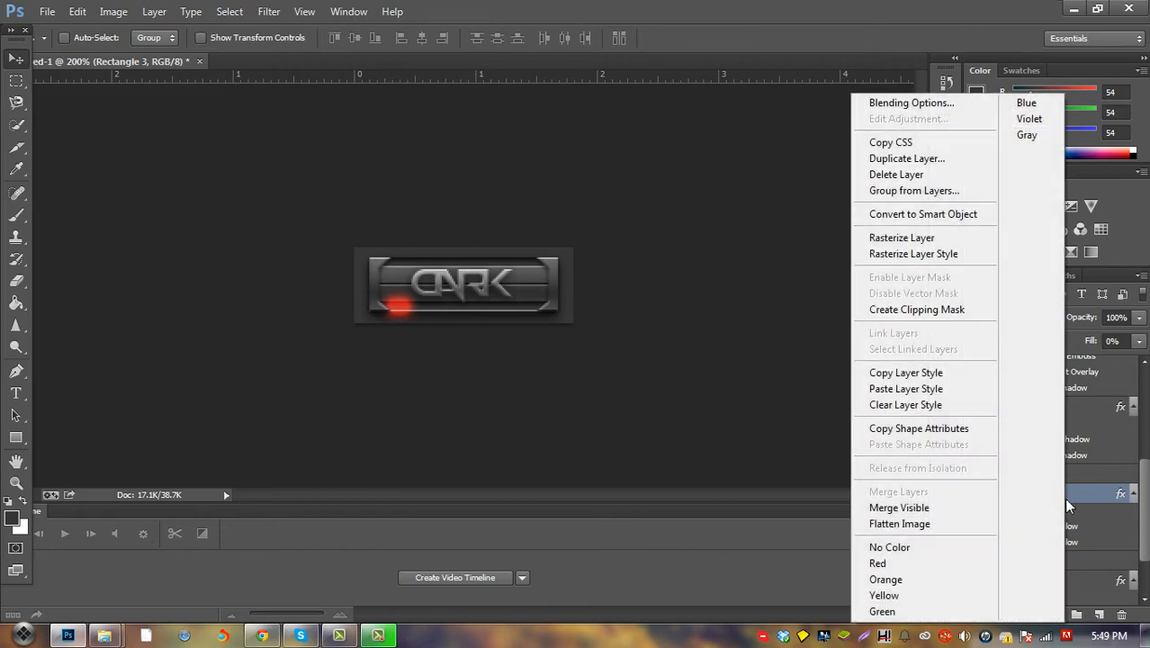
left_click(943, 311)
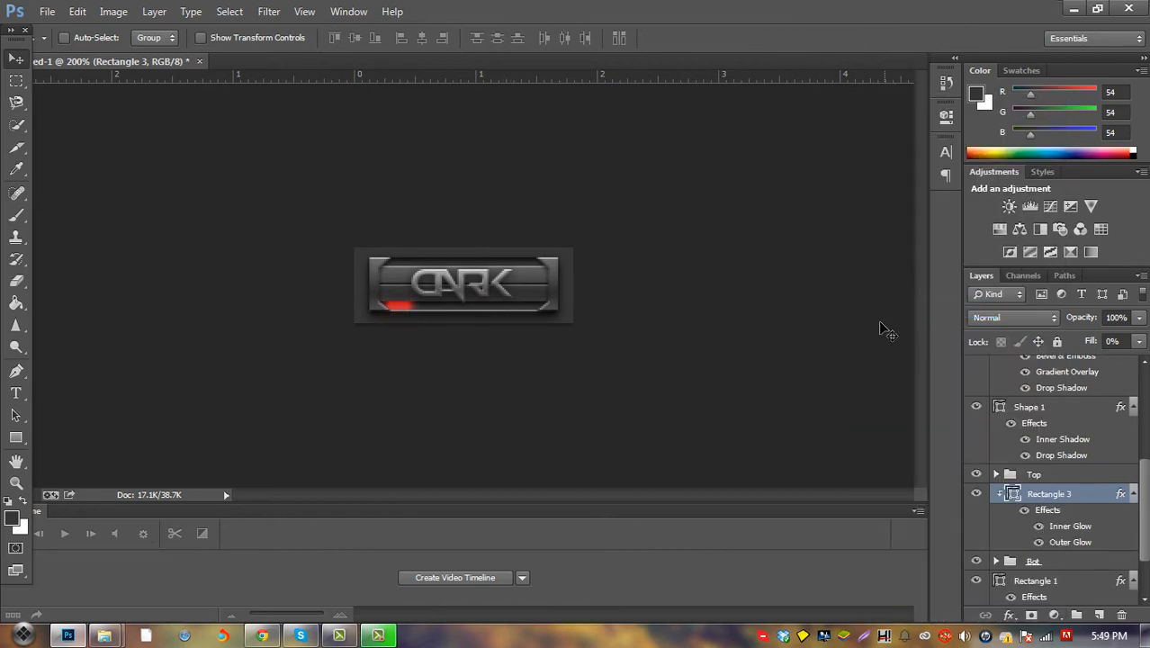
Rename the red rectangle's layer to Red Bottom Right
double_click(1051, 495)
type("Re")
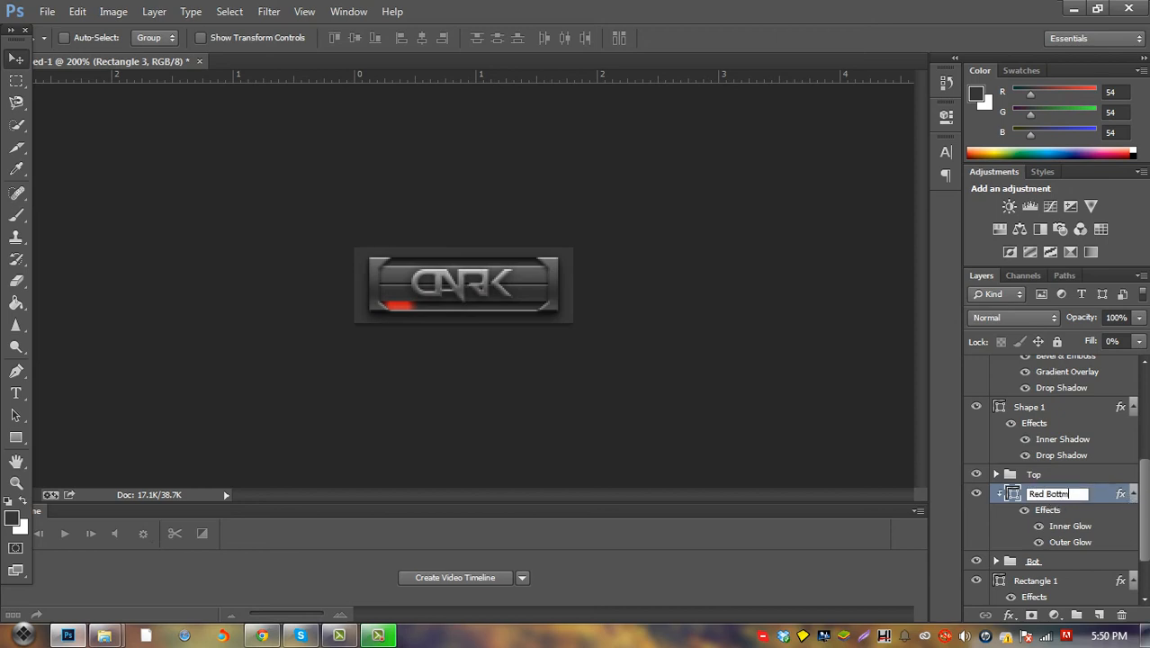
type("d Bottom Right")
key("Return")
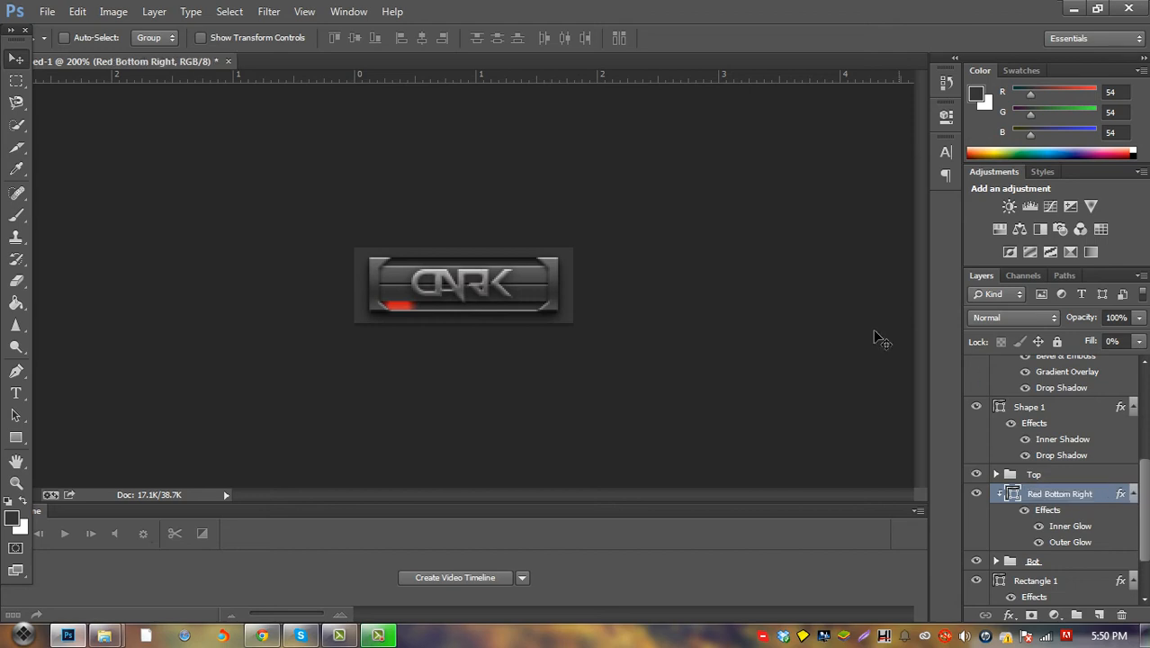
Move the red light along the bottom strip to the bar's lower right corner and duplicate its layer
left_click_drag(475, 398, 635, 403)
right_click(1022, 488)
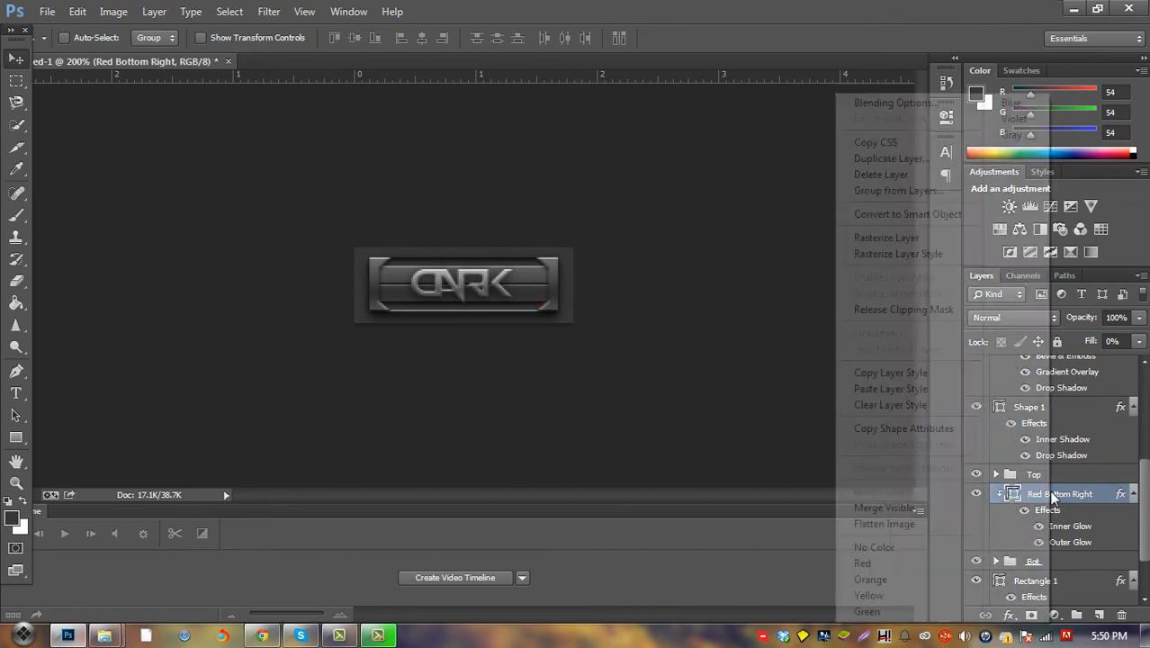
left_click(879, 155)
left_click(950, 278)
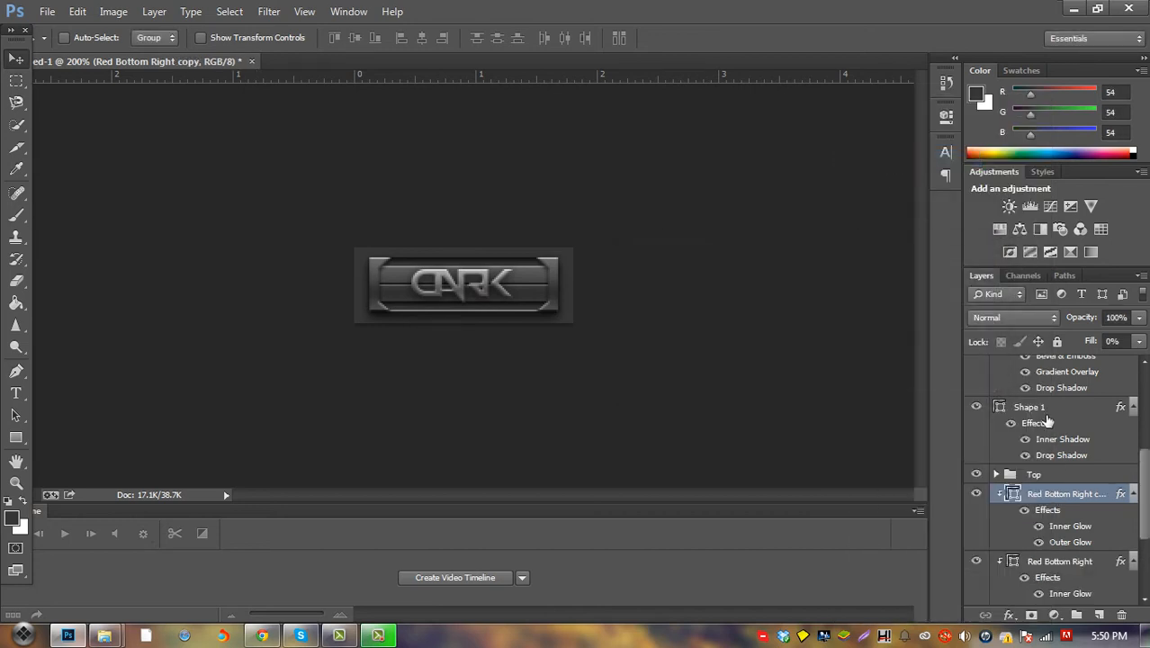
Place the duplicated light layer above the Top group and move its glow to the bar's upper left corner
mouse_move(1065, 494)
left_mouse_down()
mouse_move(1070, 434)
mouse_move(1076, 630)
mouse_move(1065, 469)
mouse_move(1069, 478)
left_mouse_up()
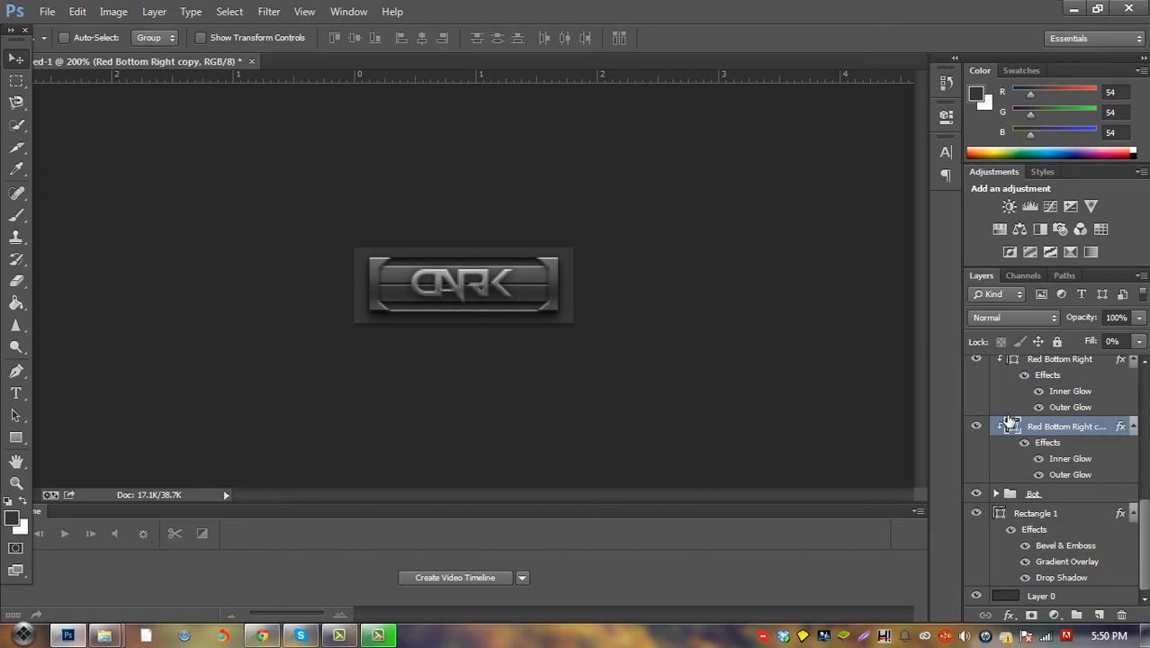
scroll(1012, 423, "up", 2)
left_click_drag(1041, 512, 1026, 414)
left_click_drag(653, 395, 473, 352)
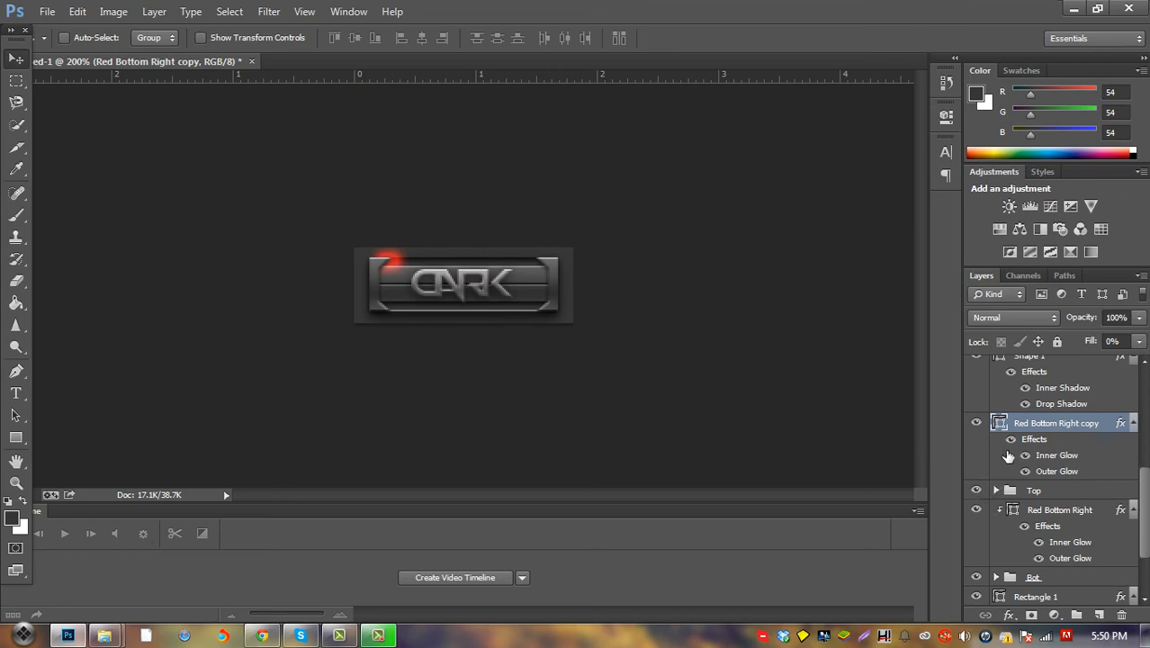
Copy the layer style of Red Bottom Right and paste it onto the duplicated light layer
left_click(1088, 512)
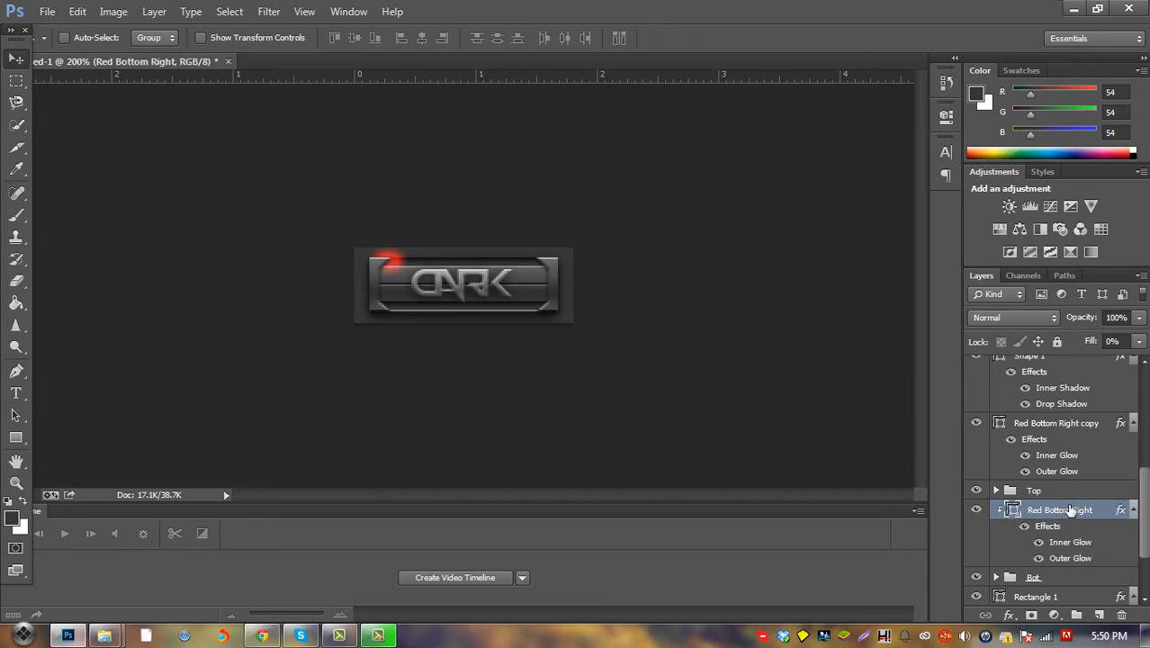
right_click(1048, 510)
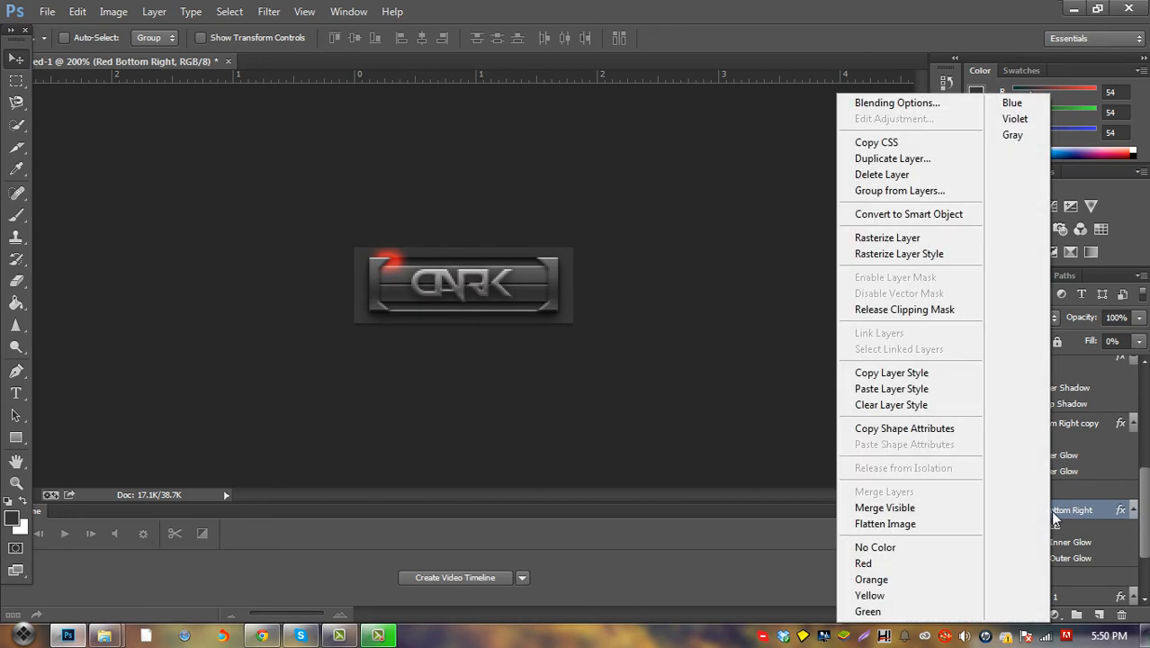
left_click(900, 374)
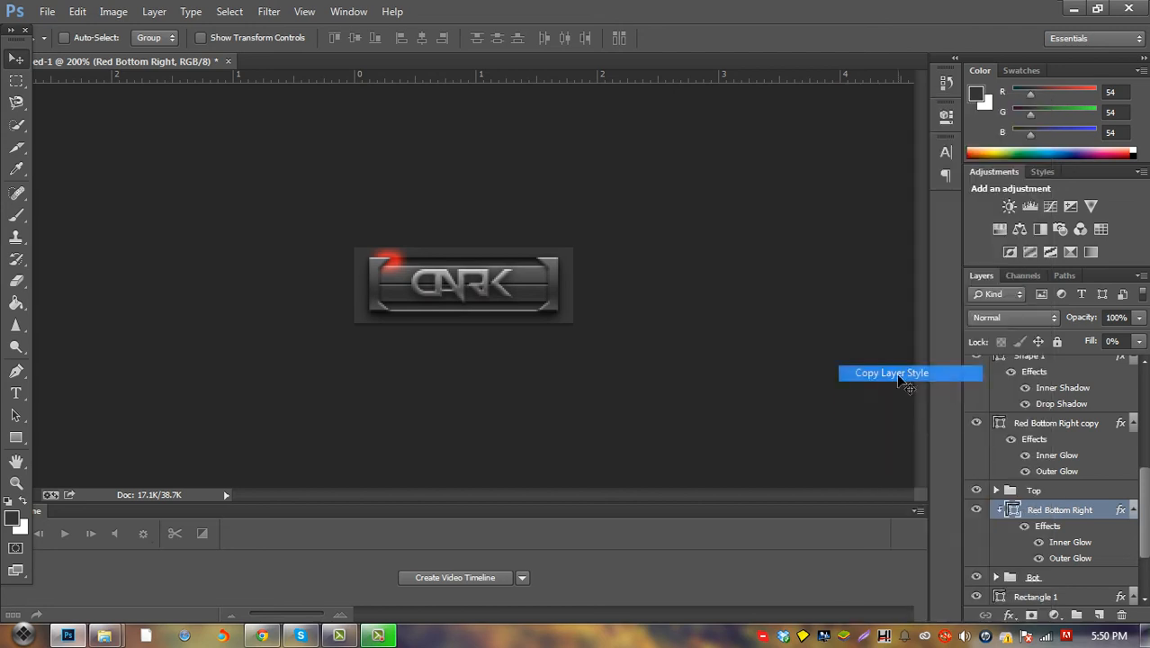
left_click(1051, 423)
right_click(1050, 423)
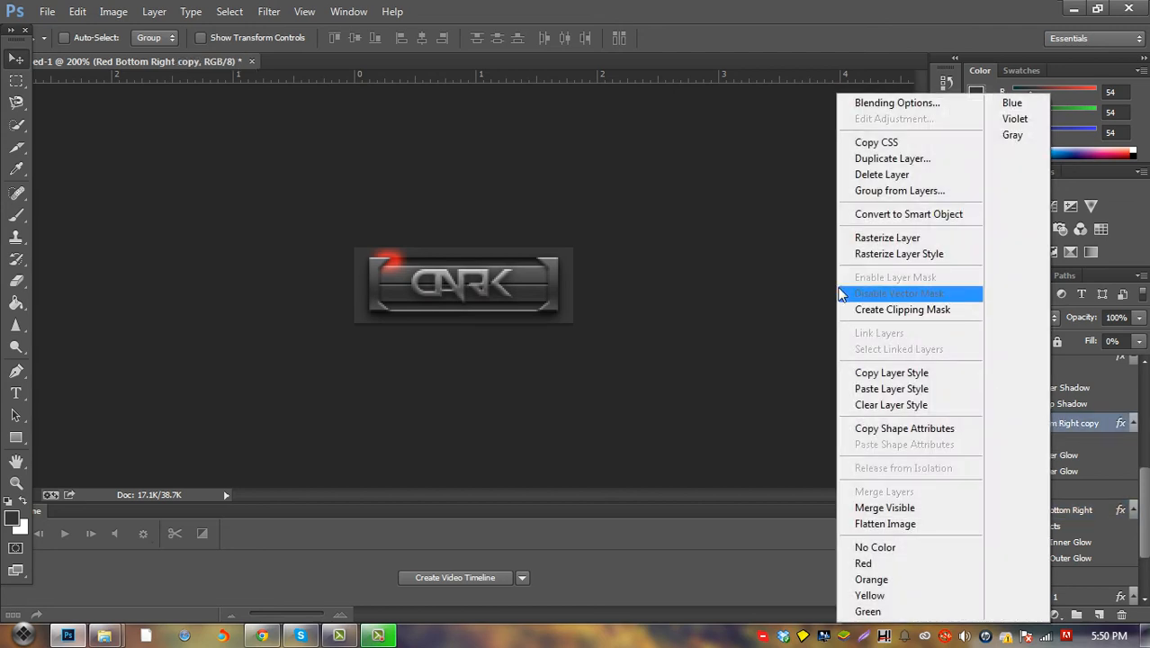
left_click(886, 389)
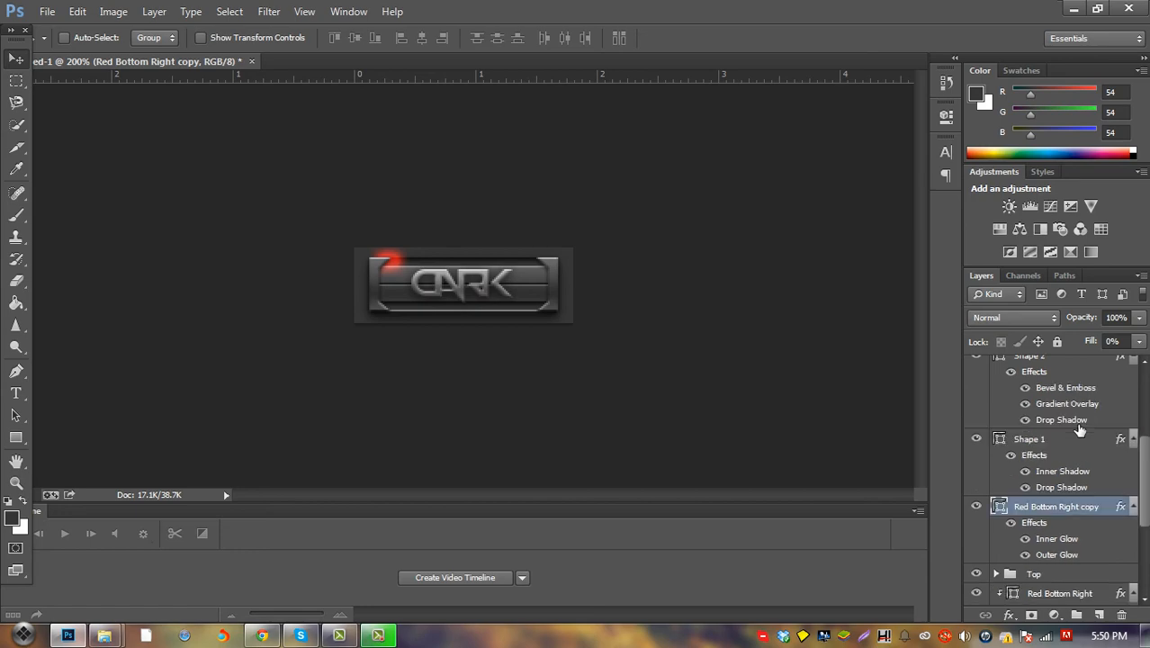
Change the inner glow colour of the duplicated light layer to yellow fcff00
double_click(1097, 435)
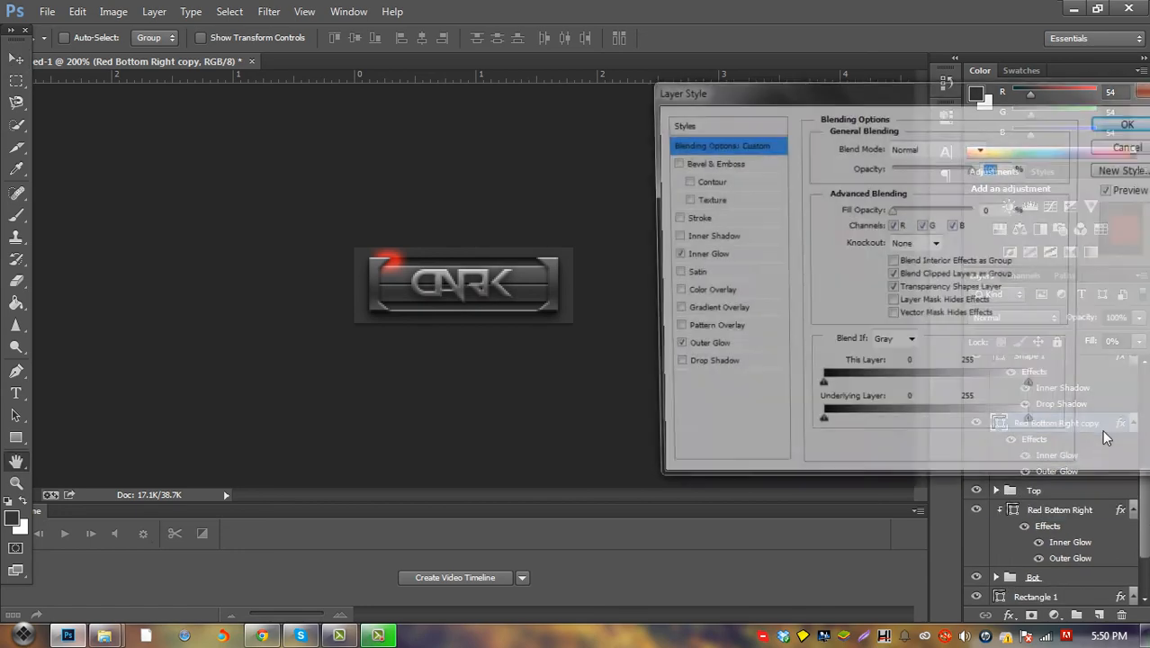
left_click_drag(813, 99, 705, 77)
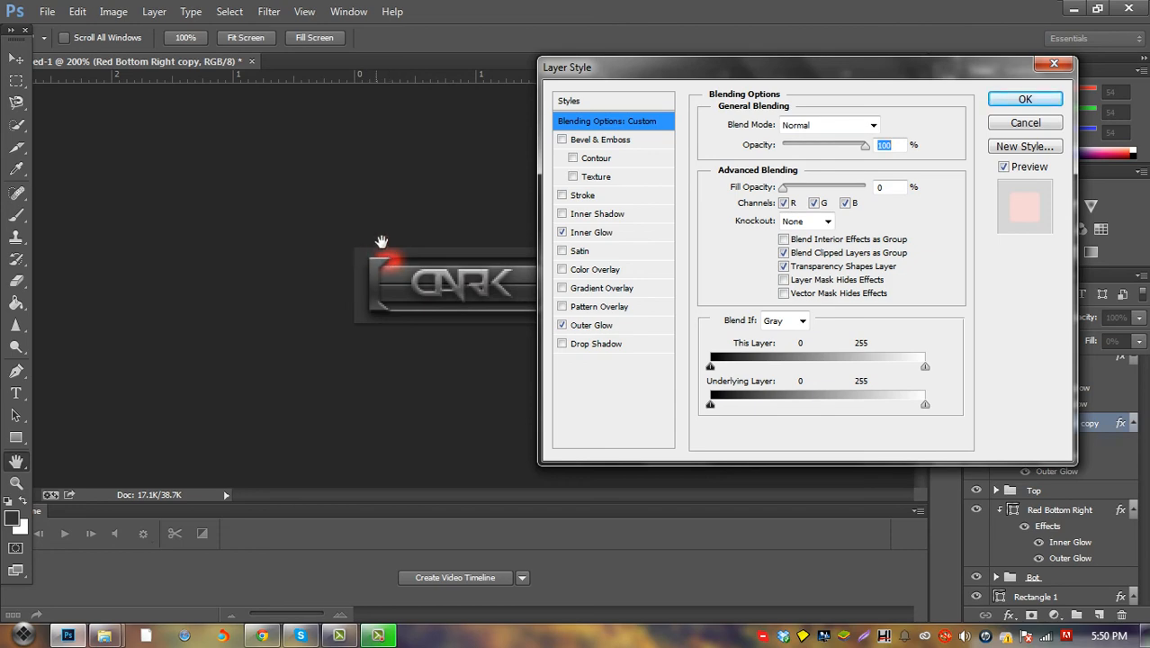
left_click(590, 233)
left_click(747, 184)
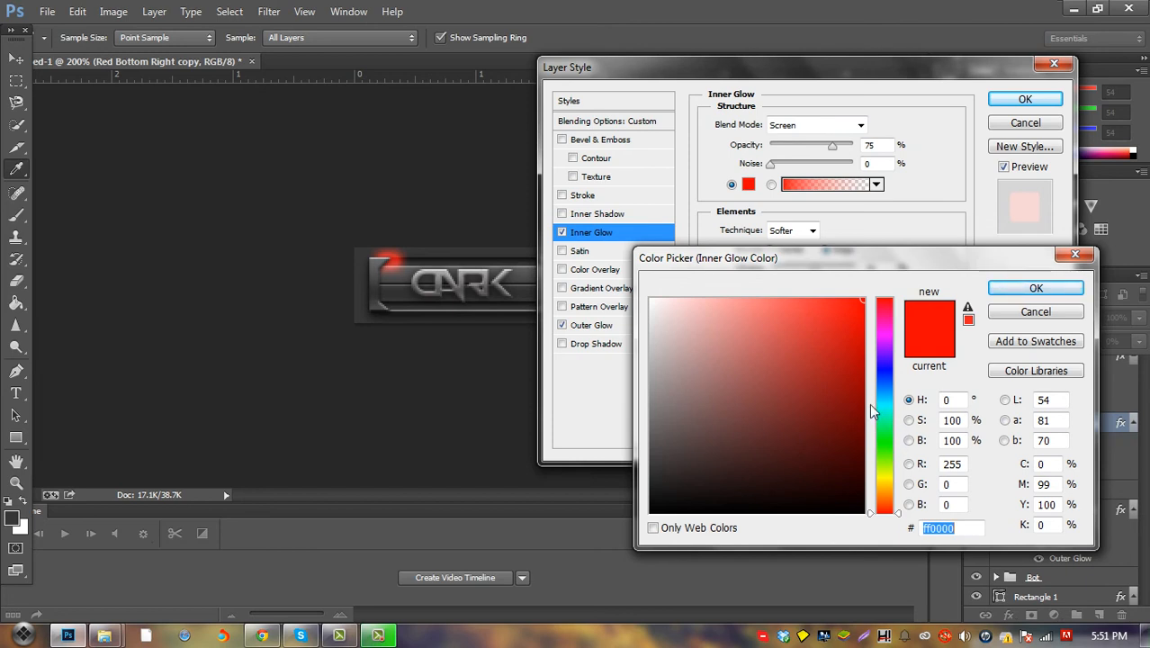
left_click(891, 479)
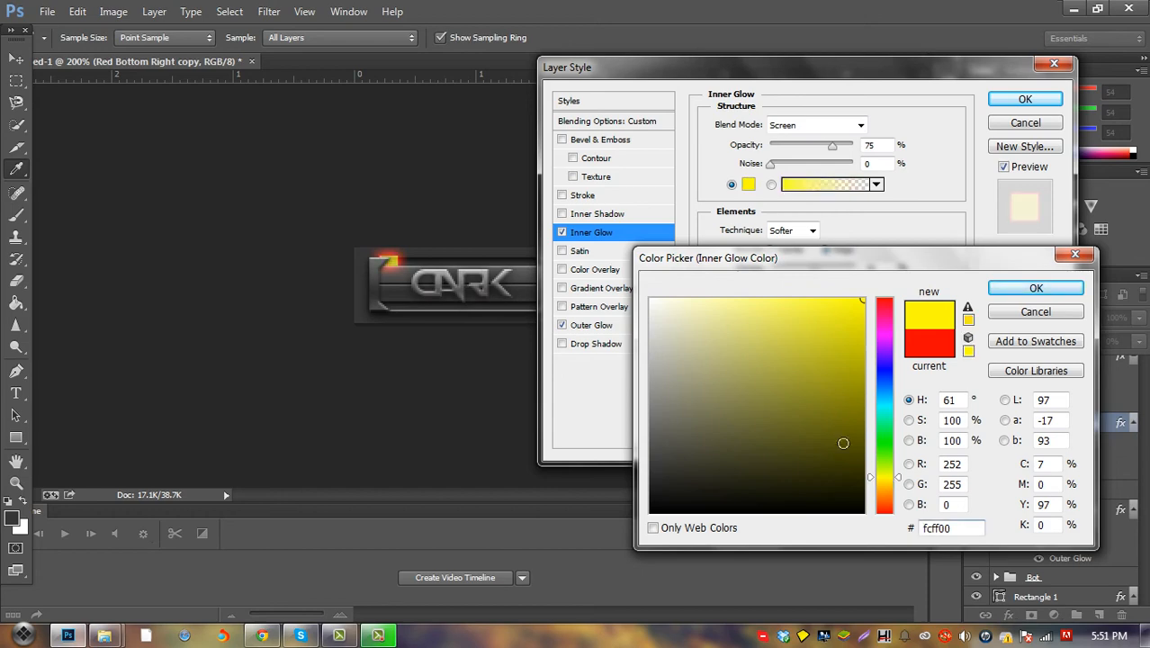
double_click(962, 527)
left_click(1035, 288)
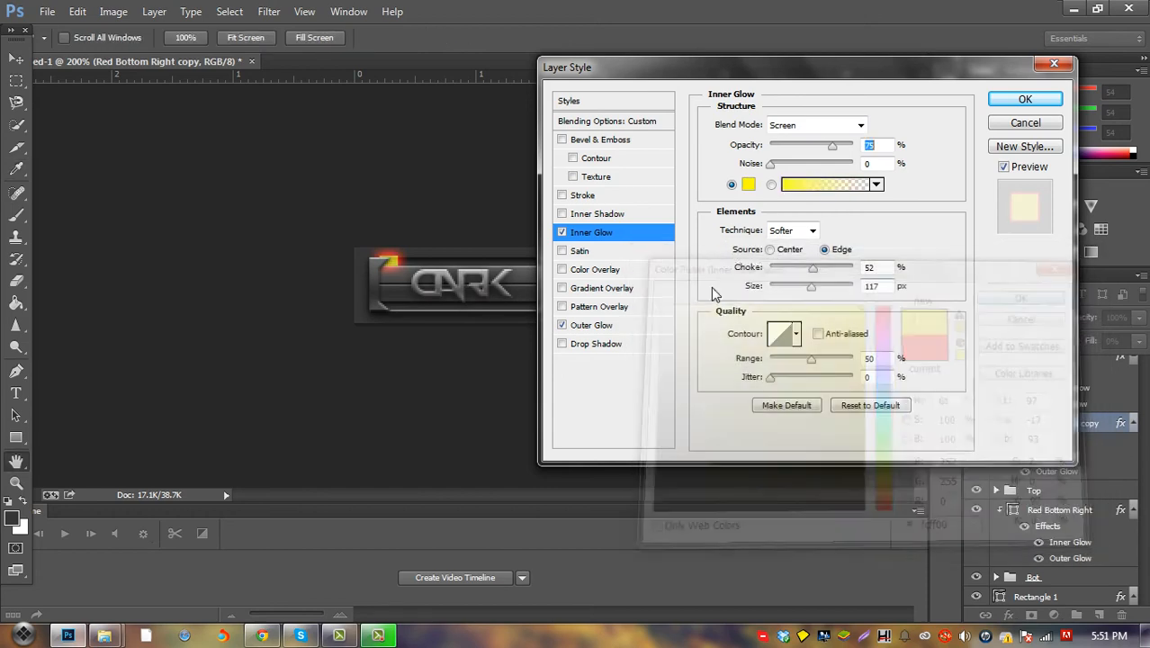
Set the outer glow colour of the duplicated light layer to fcff00 and apply the layer style
left_click(601, 326)
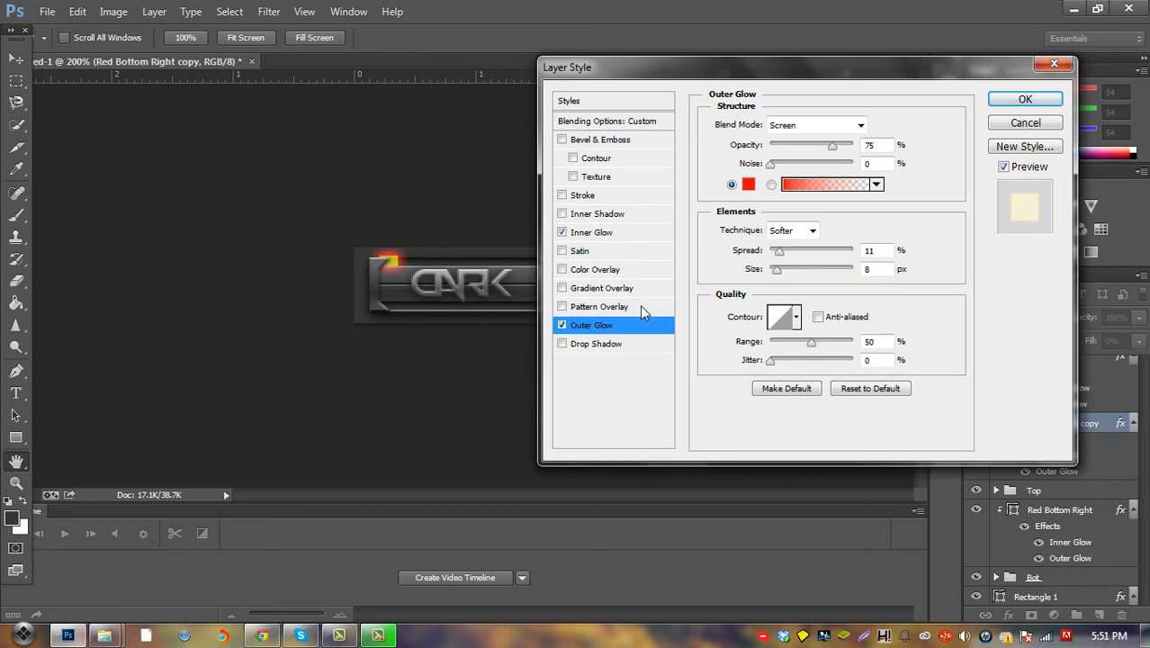
left_click(749, 184)
key("ctrl+v")
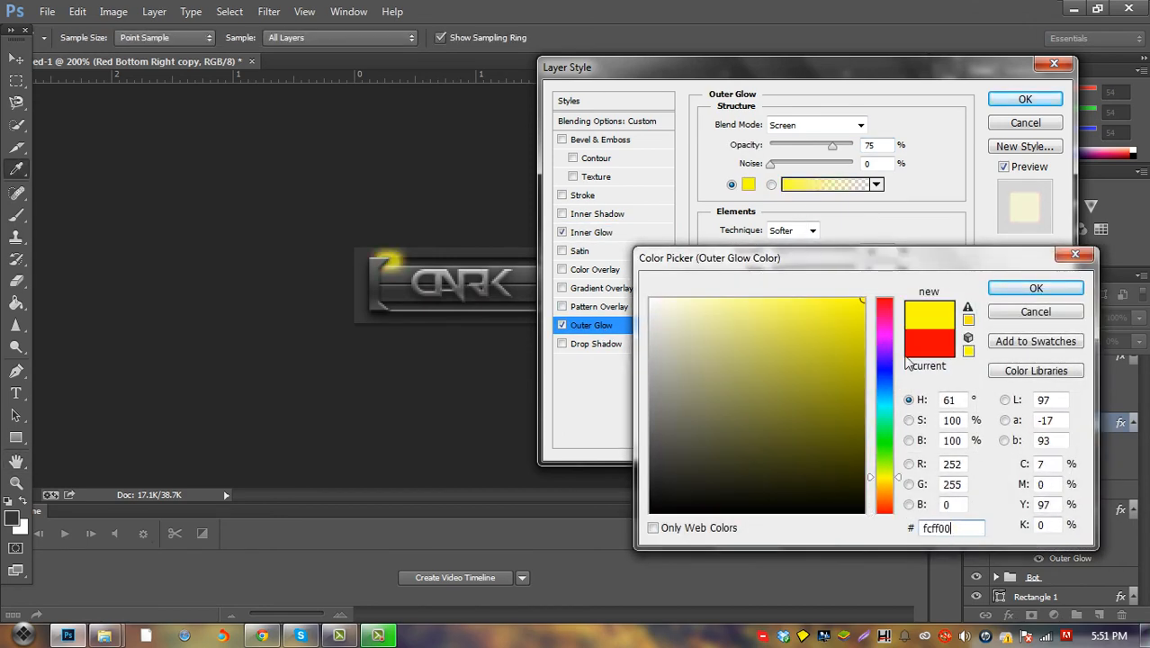
left_click(1034, 288)
left_click(1025, 99)
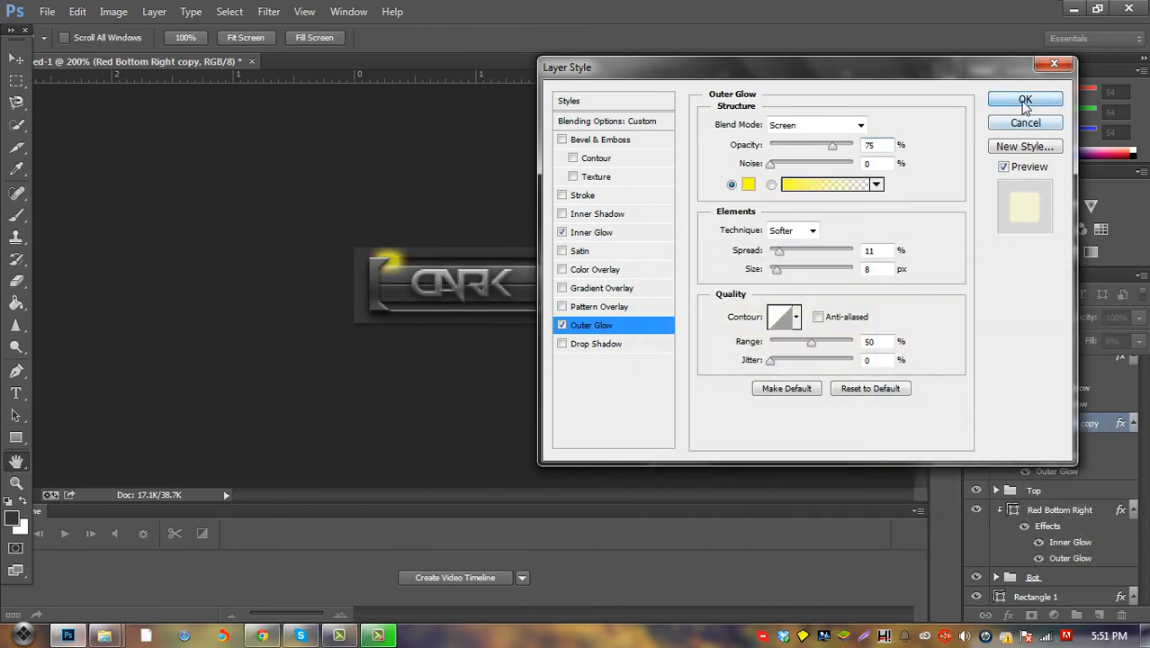
Clip the yellow light's layer to the Top group and shift the yellow and red lights under their corner brackets
right_click(1048, 424)
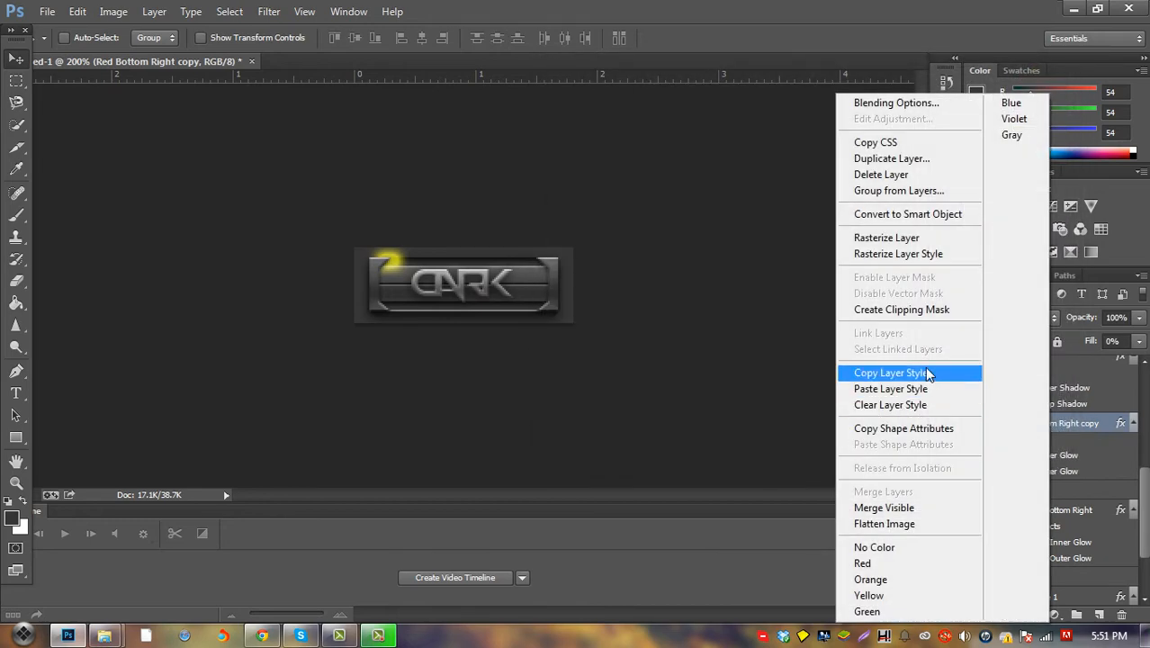
left_click(875, 309)
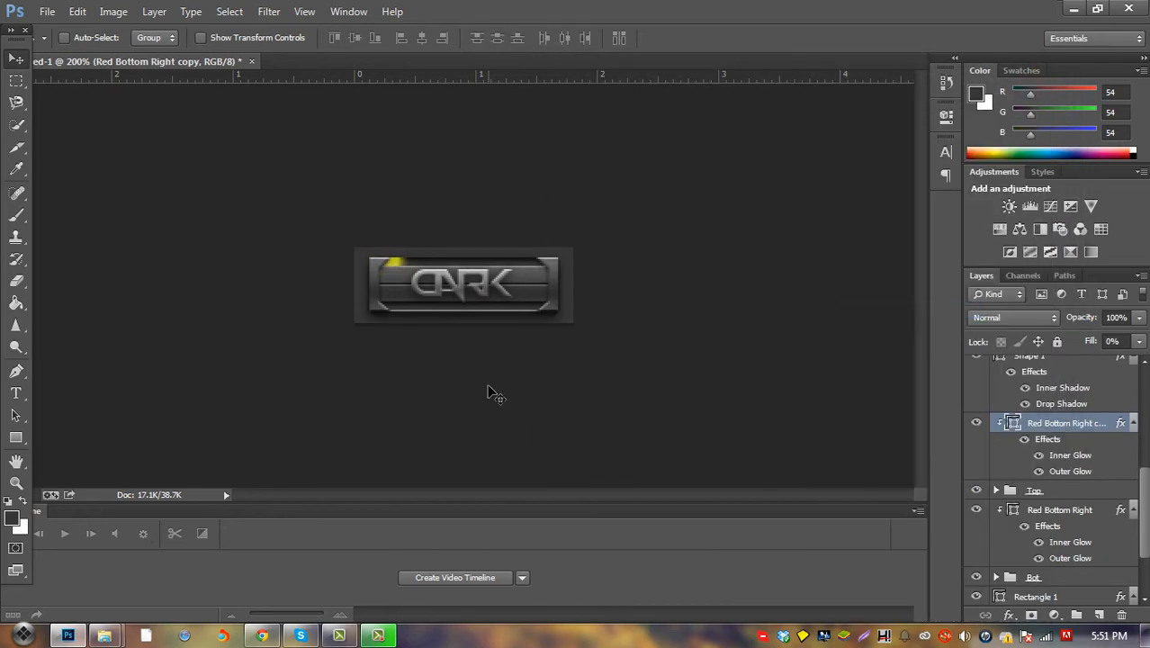
left_click_drag(521, 391, 503, 395)
left_click(1083, 515)
left_click_drag(623, 398, 625, 394)
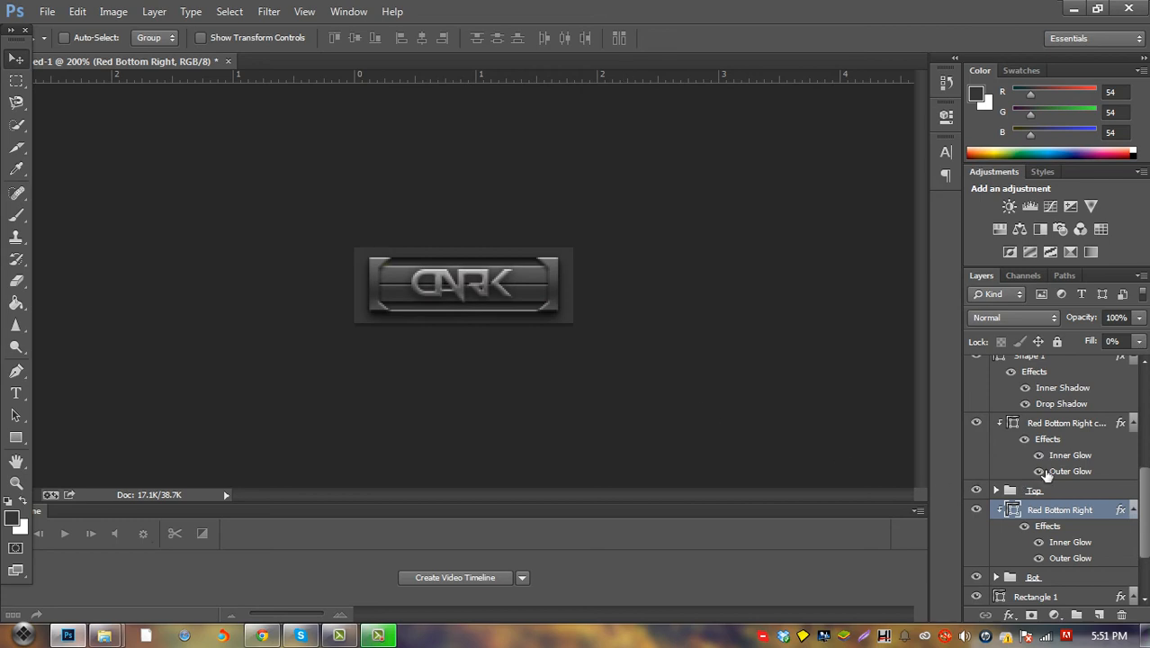
Add a new empty layer above the Dark Logo layer
scroll(1035, 481, "up", 5)
left_click(1030, 368)
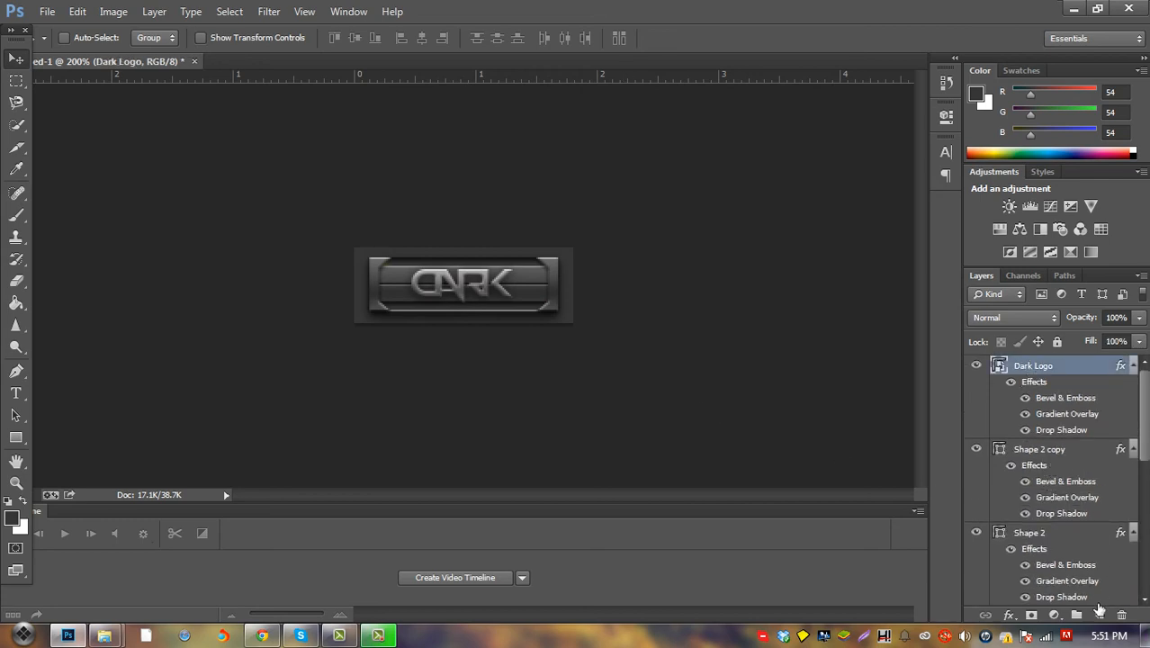
left_click(1099, 616)
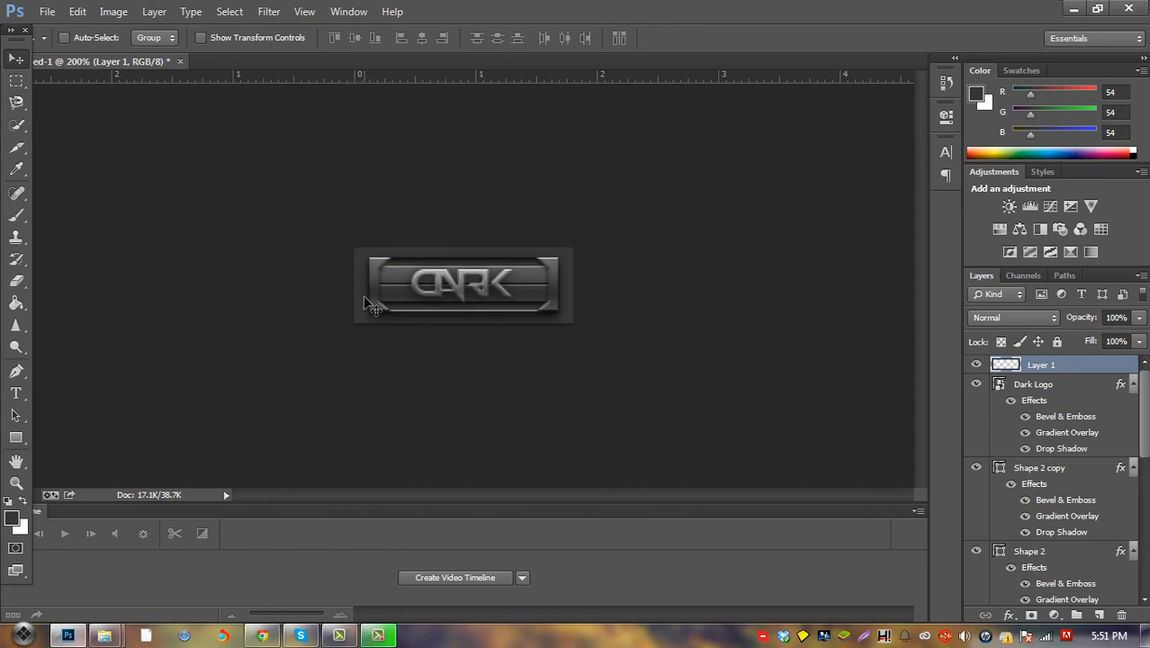
Draw a narrow vertical rectangle about 8 x 33 px across the bar, just before the logo's first letter
left_click(16, 437)
right_click(15, 437)
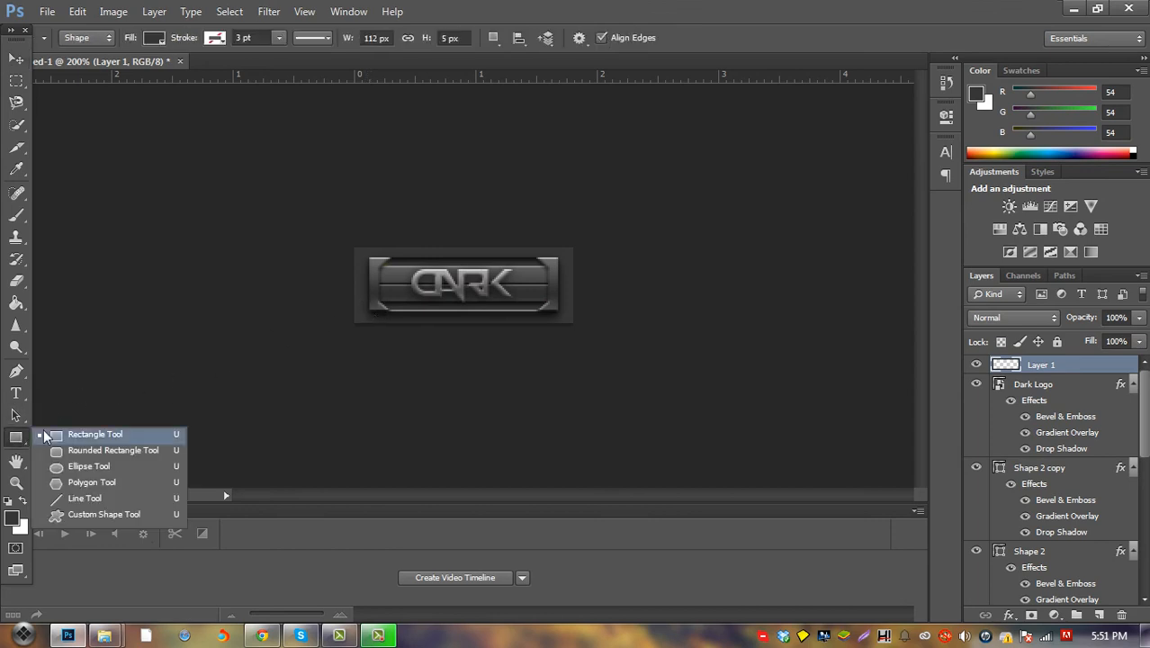
left_click(76, 432)
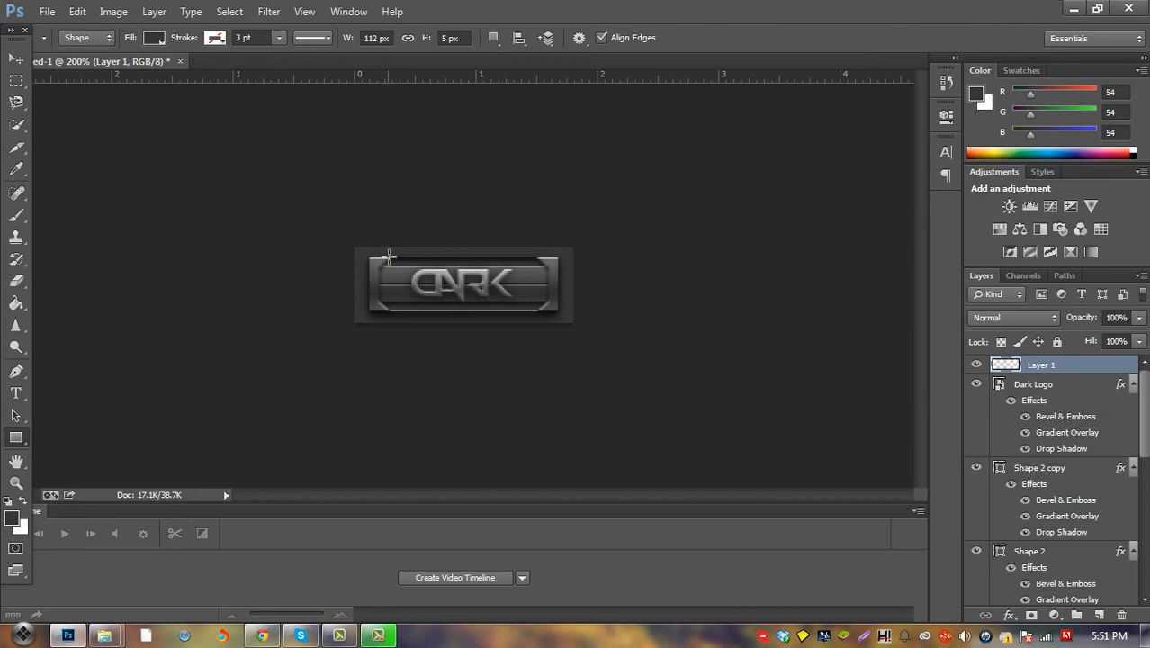
left_click_drag(398, 255, 412, 310)
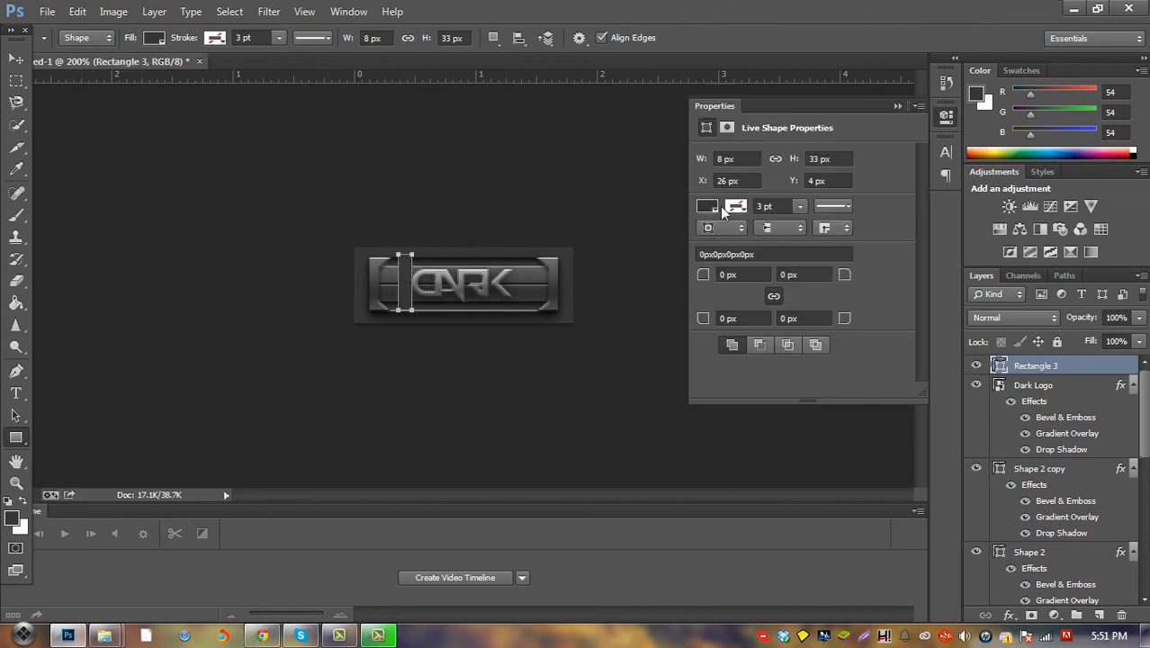
Fill the narrow vertical rectangle with white and move it over the logo's first letter
left_click(708, 206)
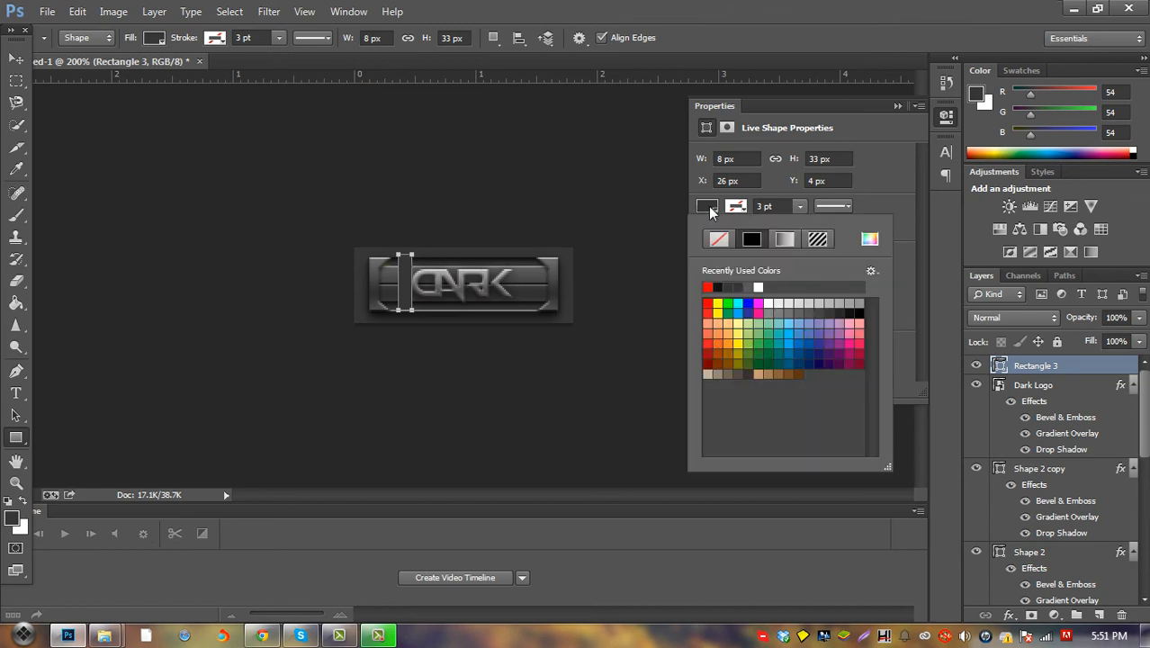
left_click(771, 303)
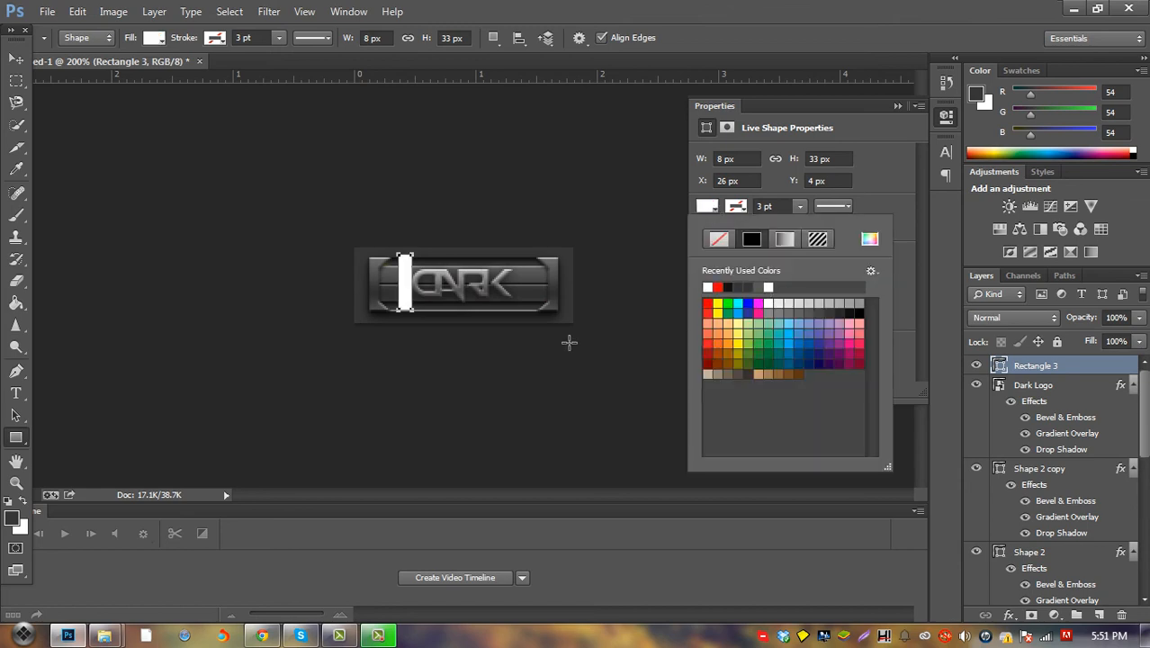
left_click(895, 107)
left_click(895, 106)
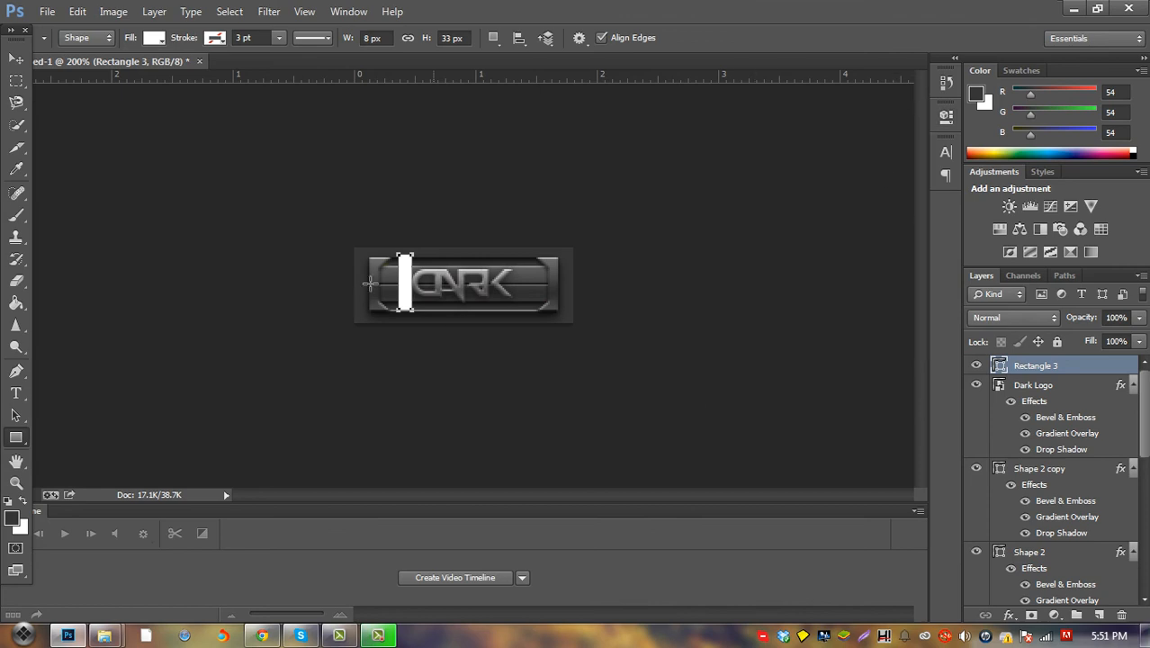
left_click(16, 61)
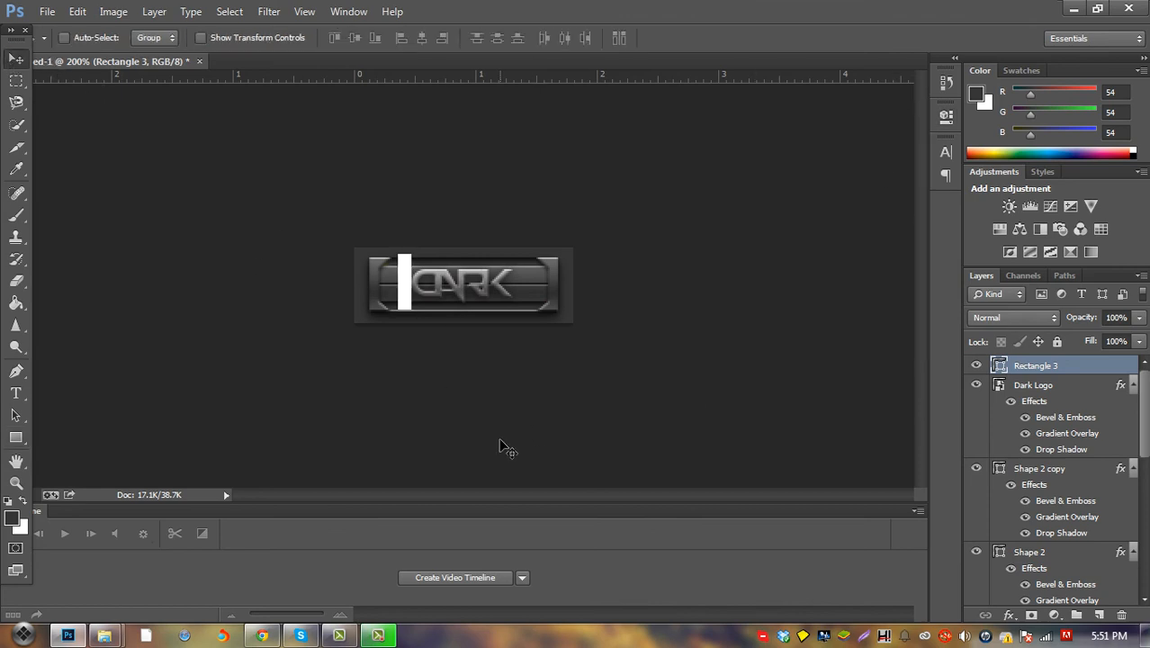
left_click_drag(506, 447, 528, 449)
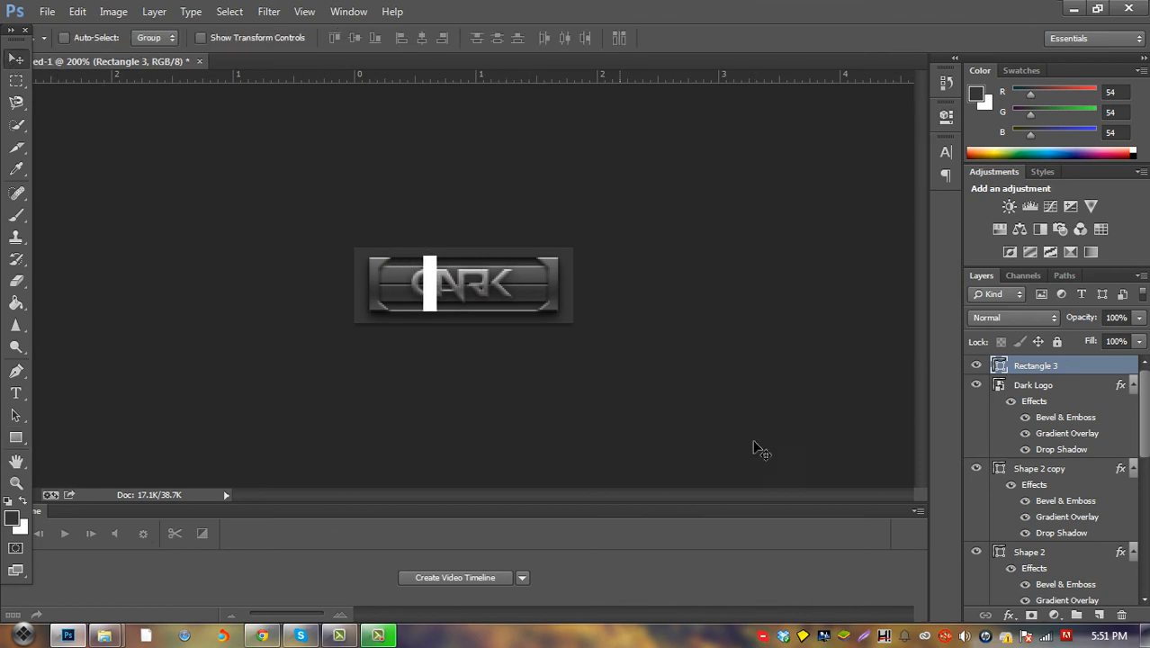
Clip the white rectangle to the Dark Logo layer and lower its opacity to 68%
right_click(1078, 363)
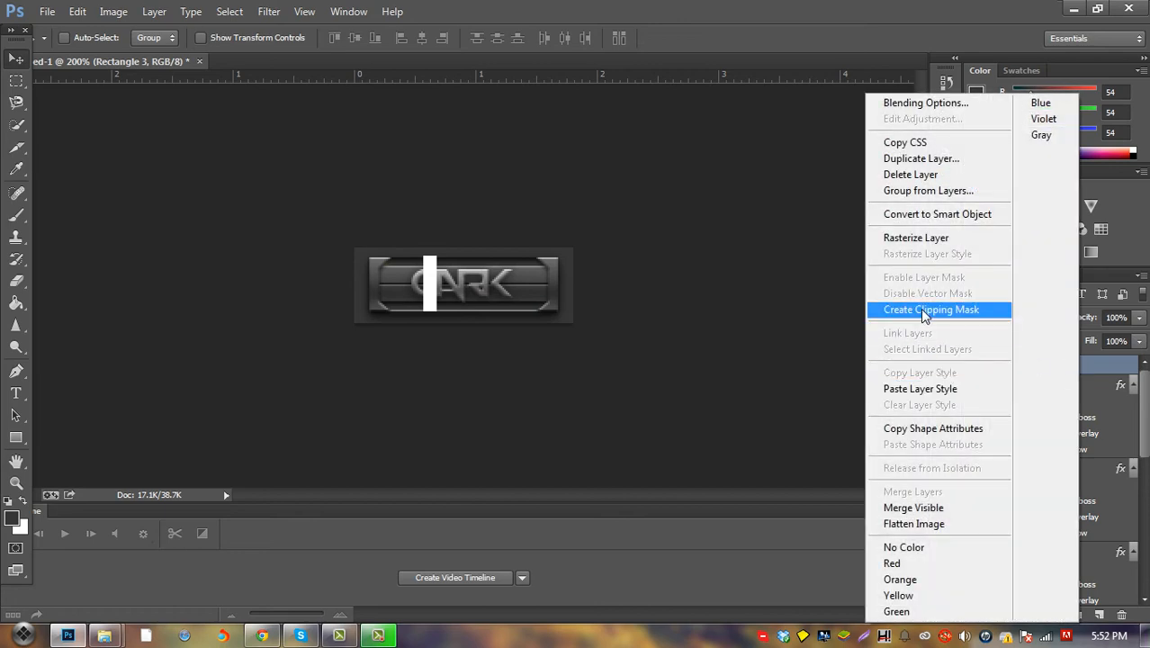
left_click(924, 310)
left_click_drag(520, 434, 497, 429)
left_click(1139, 319)
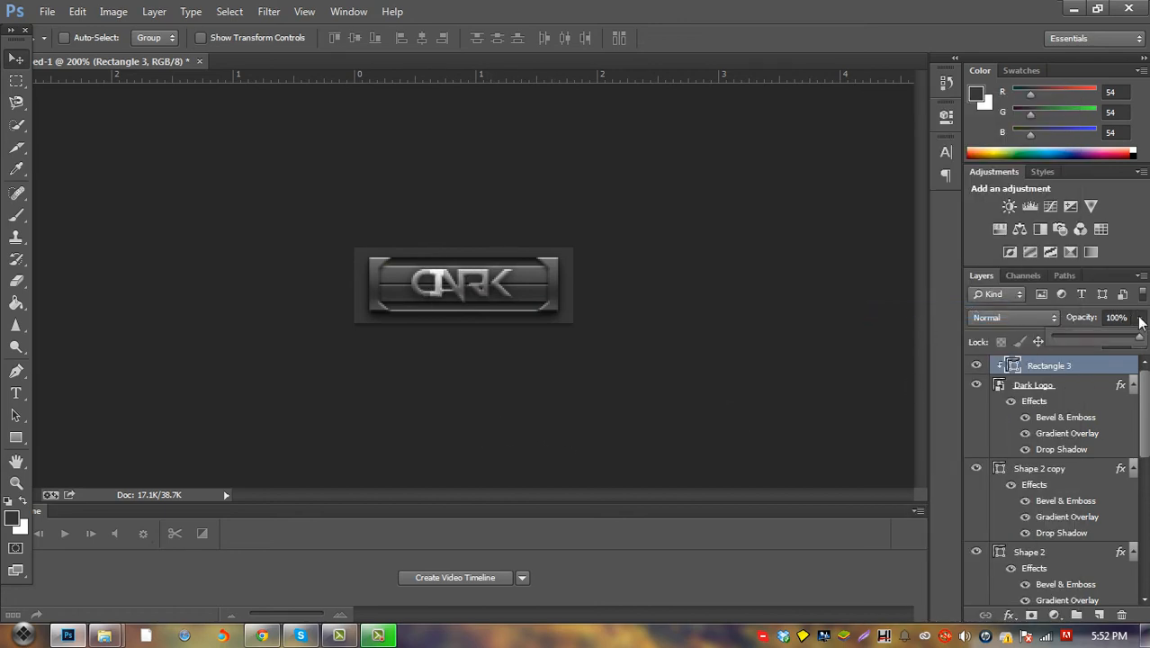
left_click_drag(1140, 340, 1111, 342)
left_click(1090, 369)
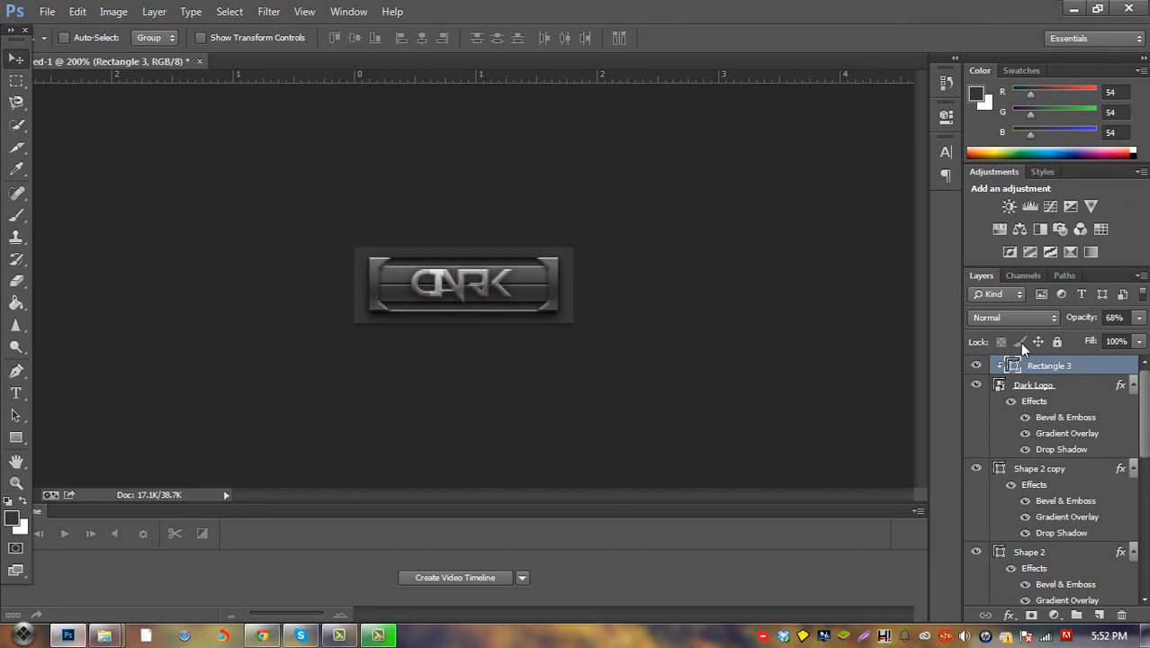
Rasterize the white rectangle, soften it with a slight Gaussian Blur, and shift it to the start of the logo
left_click(268, 11)
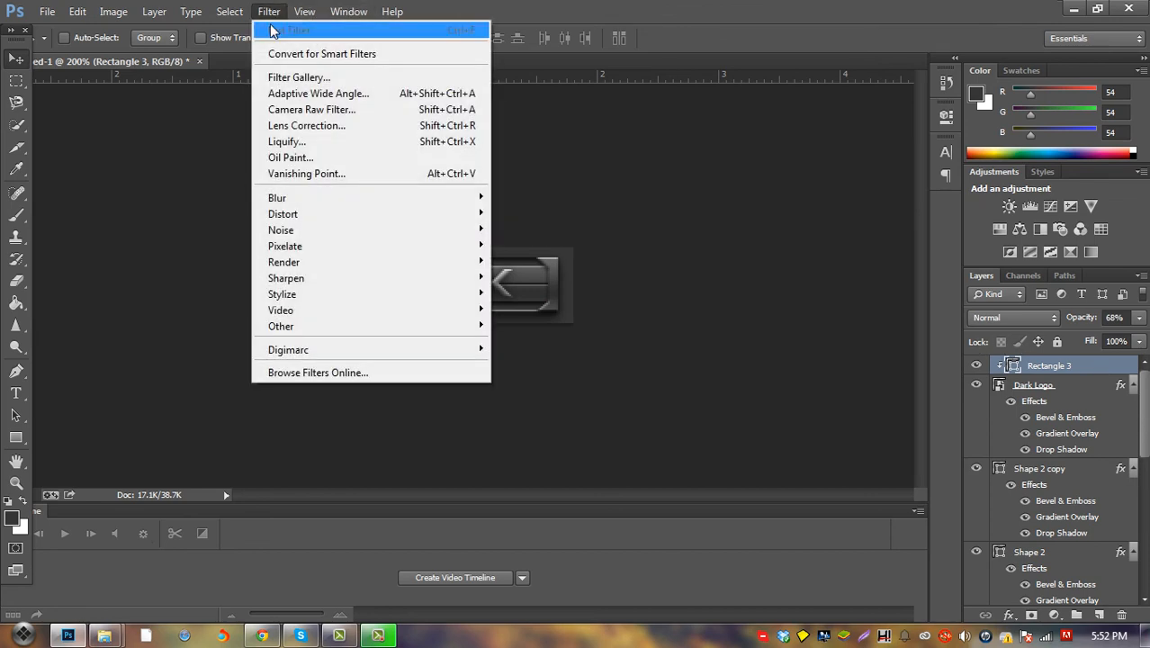
mouse_move(457, 193)
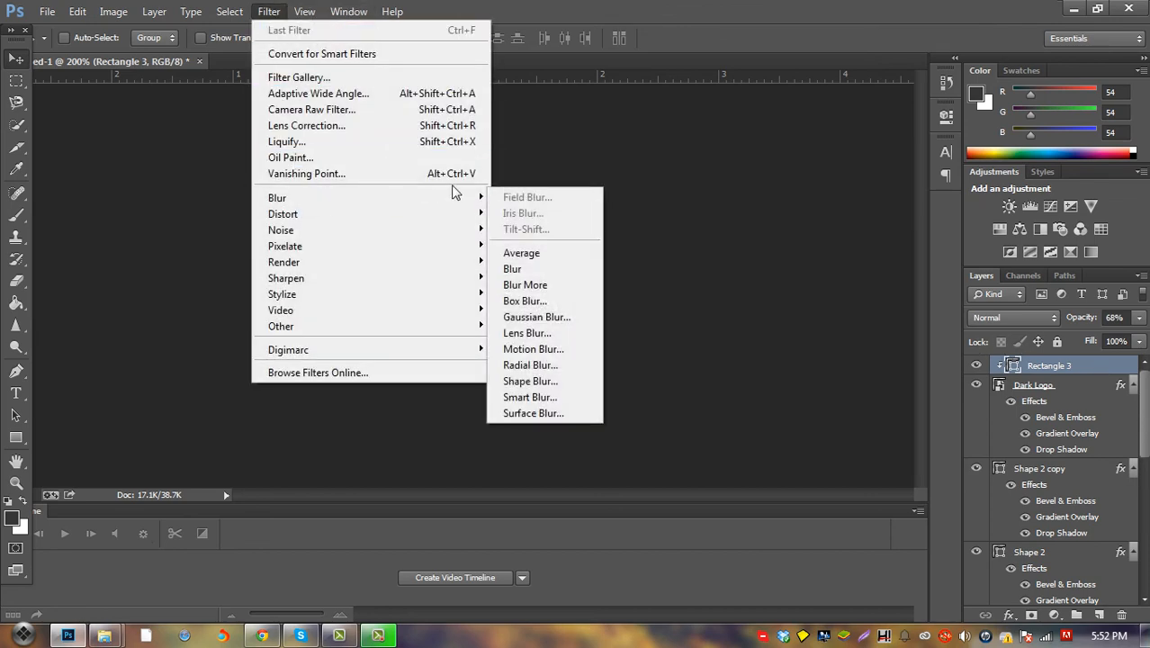
left_click(540, 321)
left_click(495, 252)
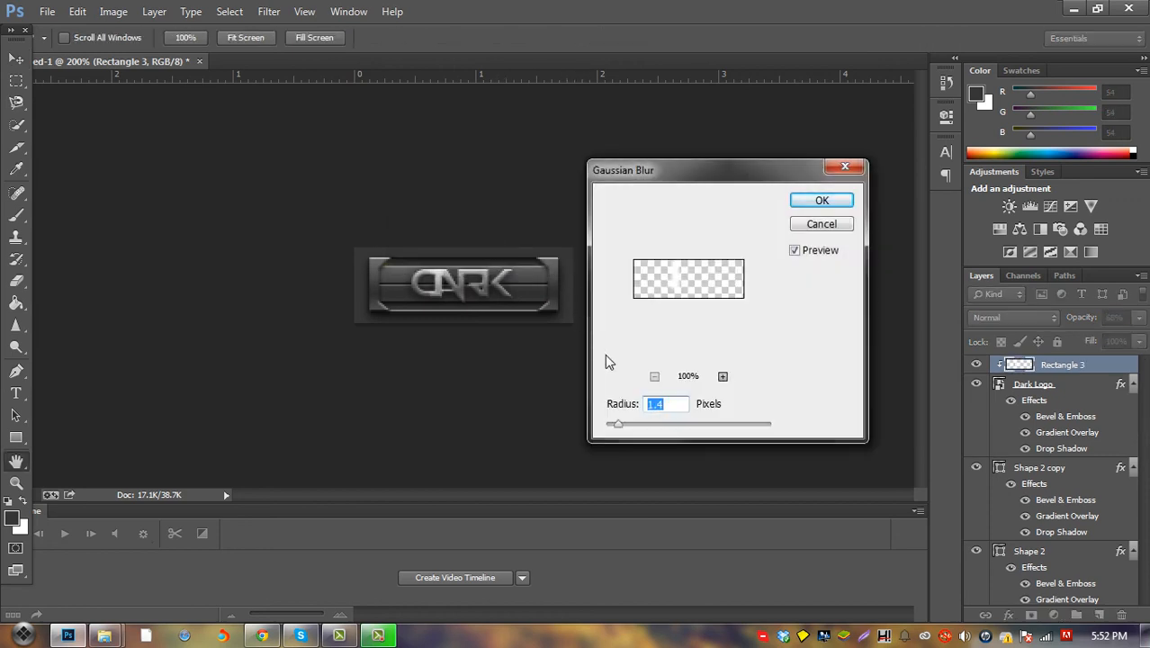
left_click_drag(619, 429, 614, 432)
left_click(821, 200)
left_click_drag(460, 385, 427, 383)
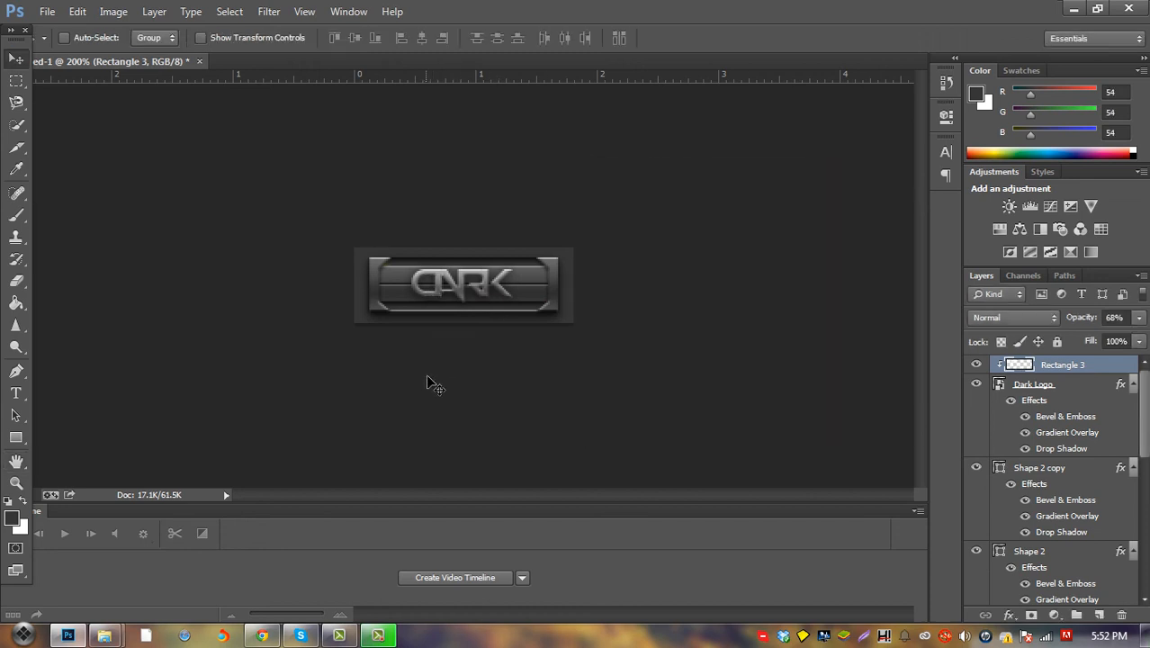
Create a frame animation with a 0-second frame delay and add a second frame
left_click(310, 13)
left_click(332, 185)
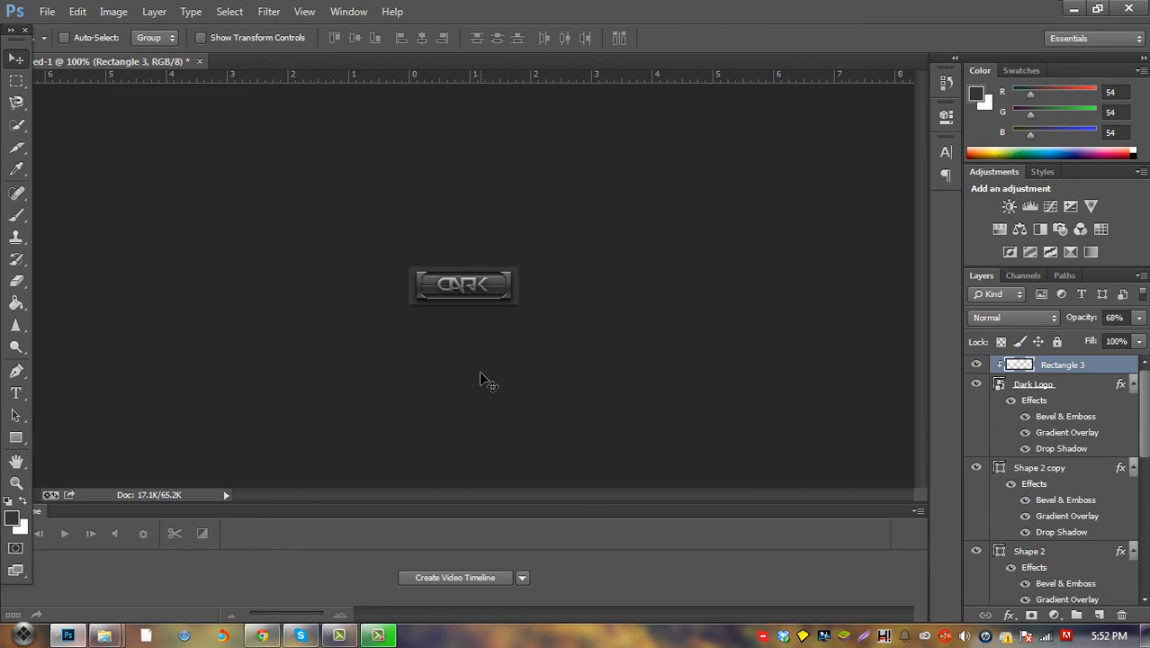
left_click(490, 578)
left_click(12, 613)
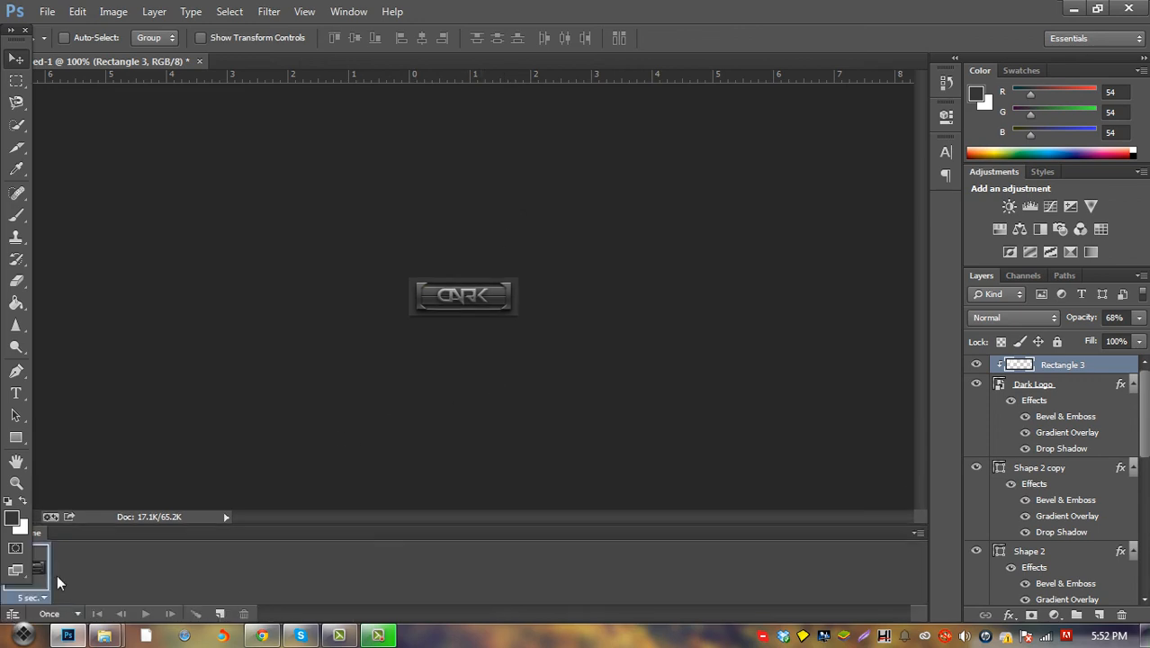
left_click(32, 597)
left_click(57, 398)
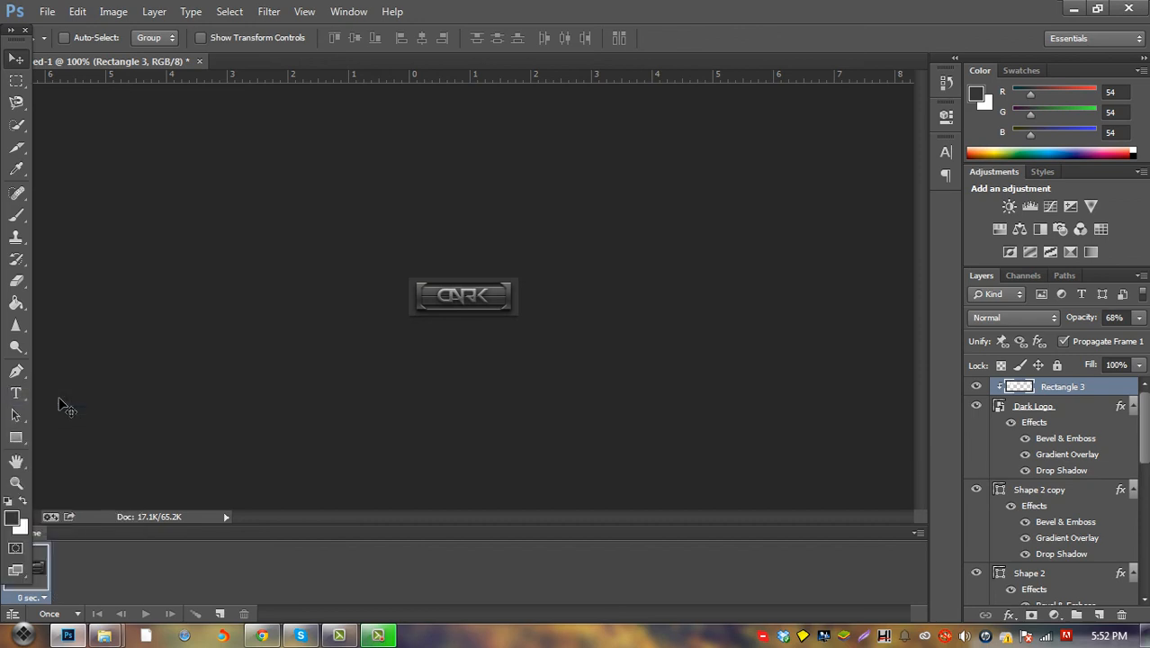
left_click(221, 613)
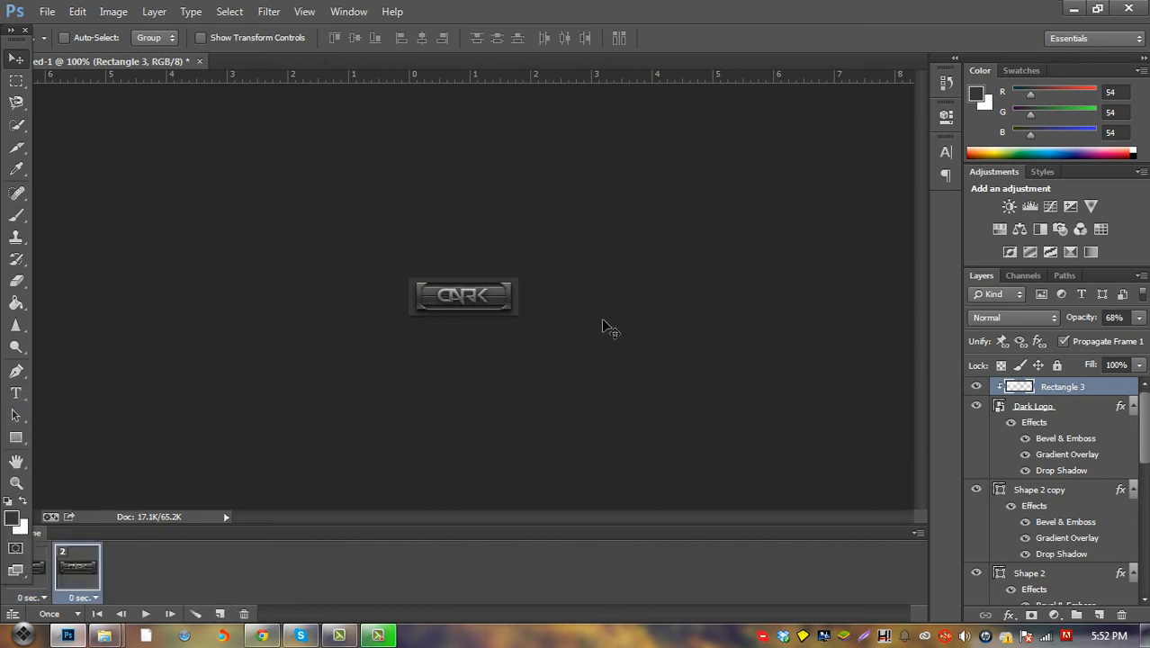
Move the blurred shine to the middle of the logo in frame 2
key("Right")
key("Right")
key("Right")
key("Right")
key("Right")
key("Right")
key("Right")
key("Right")
key("Right")
key("Right")
key("Right")
key("Right")
key("Right")
key("Right")
key("Right")
Move the yellow light to the bar's upper centre and the red light to its lower centre in frame 2
scroll(1025, 448, "down", 4)
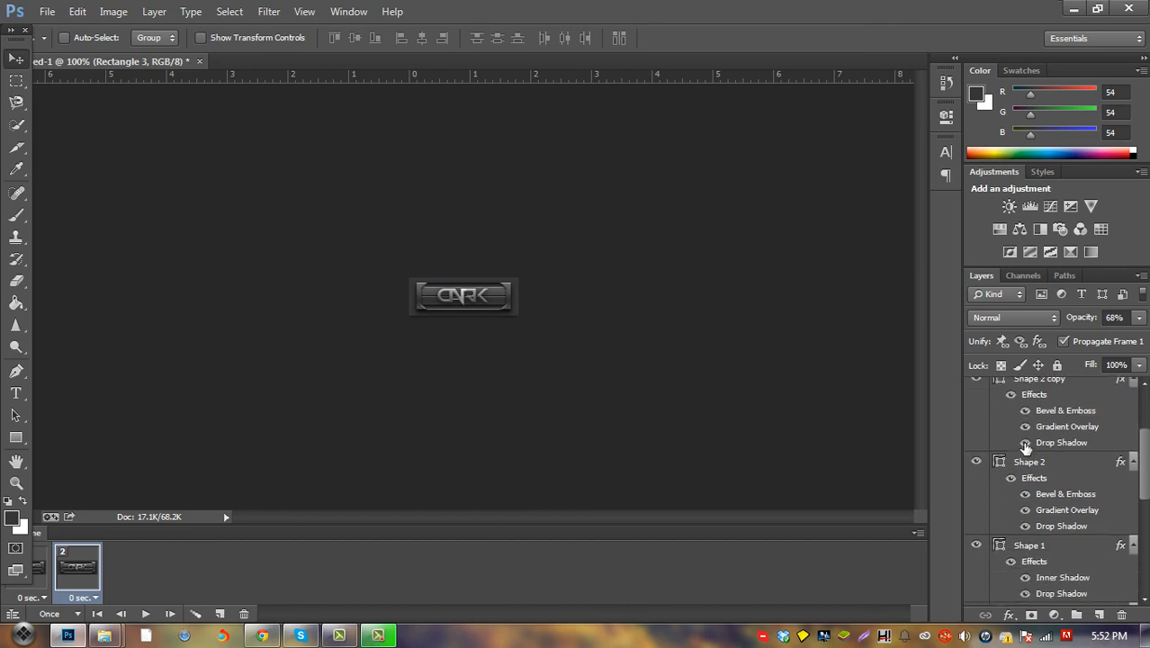
scroll(1028, 458, "down", 2)
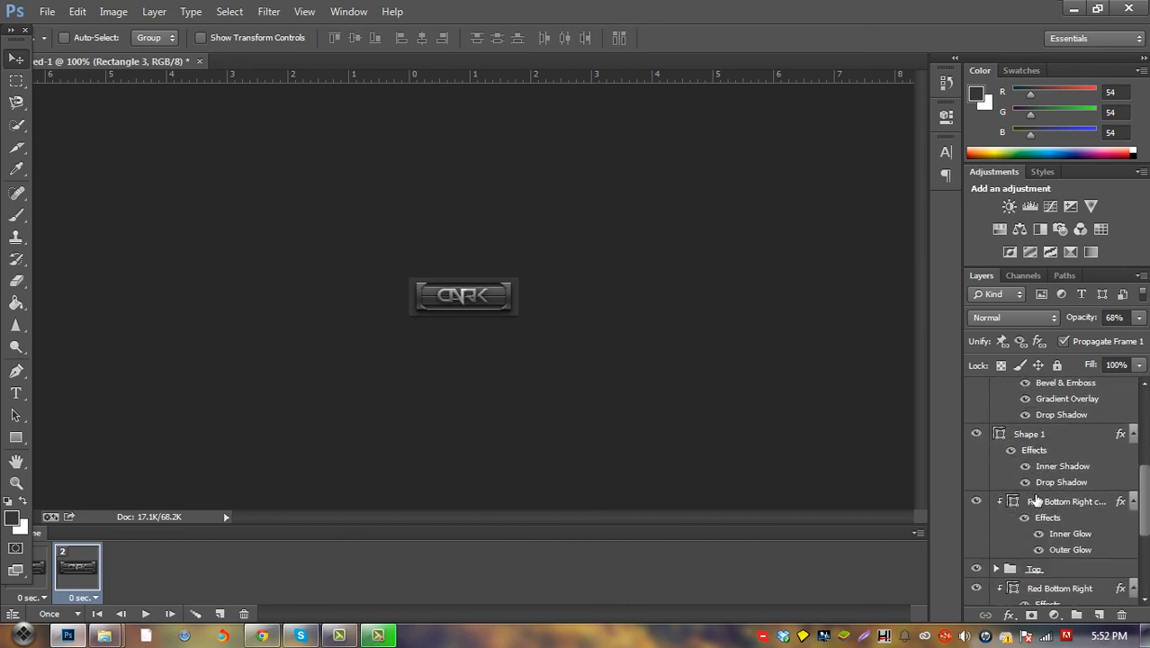
left_click(1035, 502)
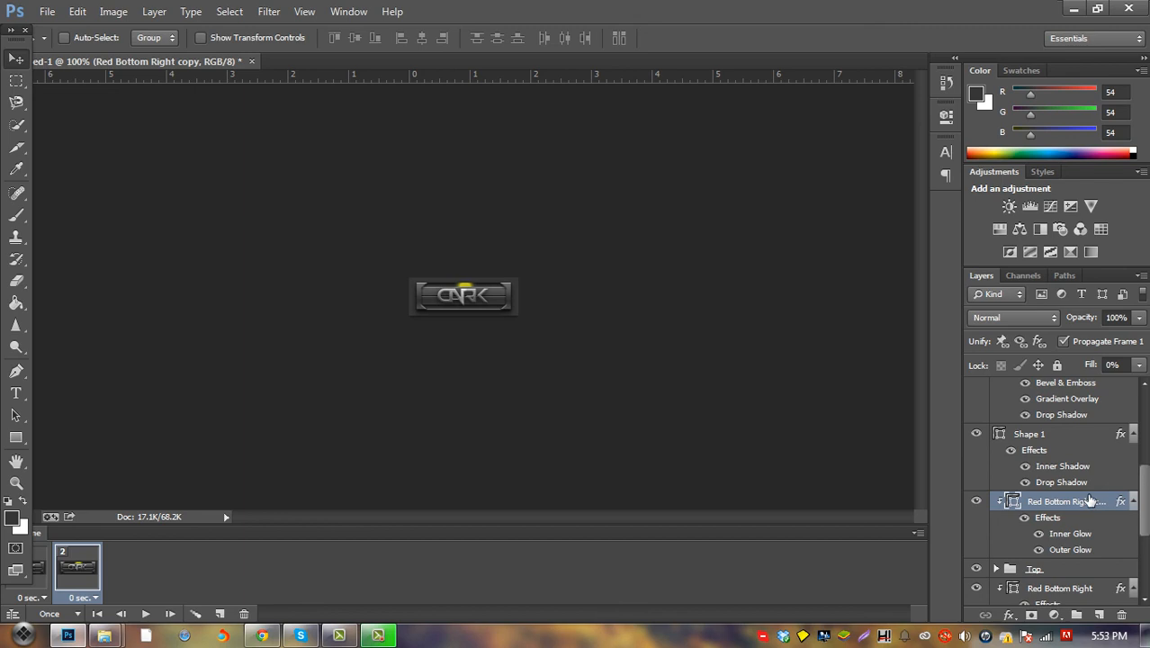
scroll(1070, 517, "down", 1)
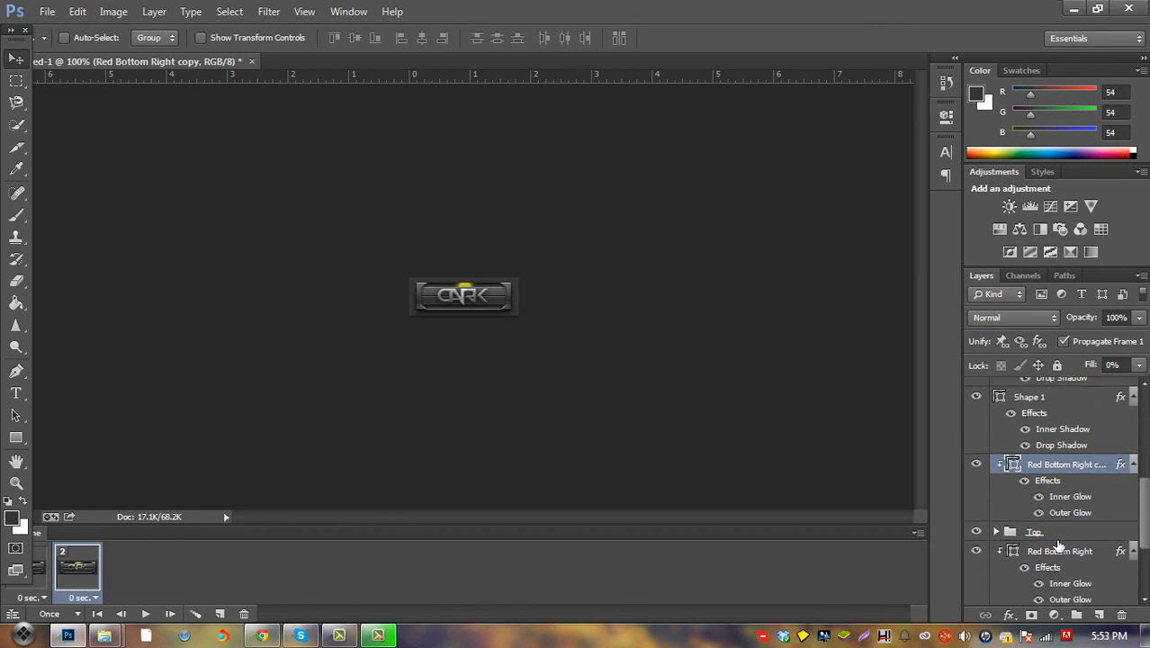
left_click(1057, 549)
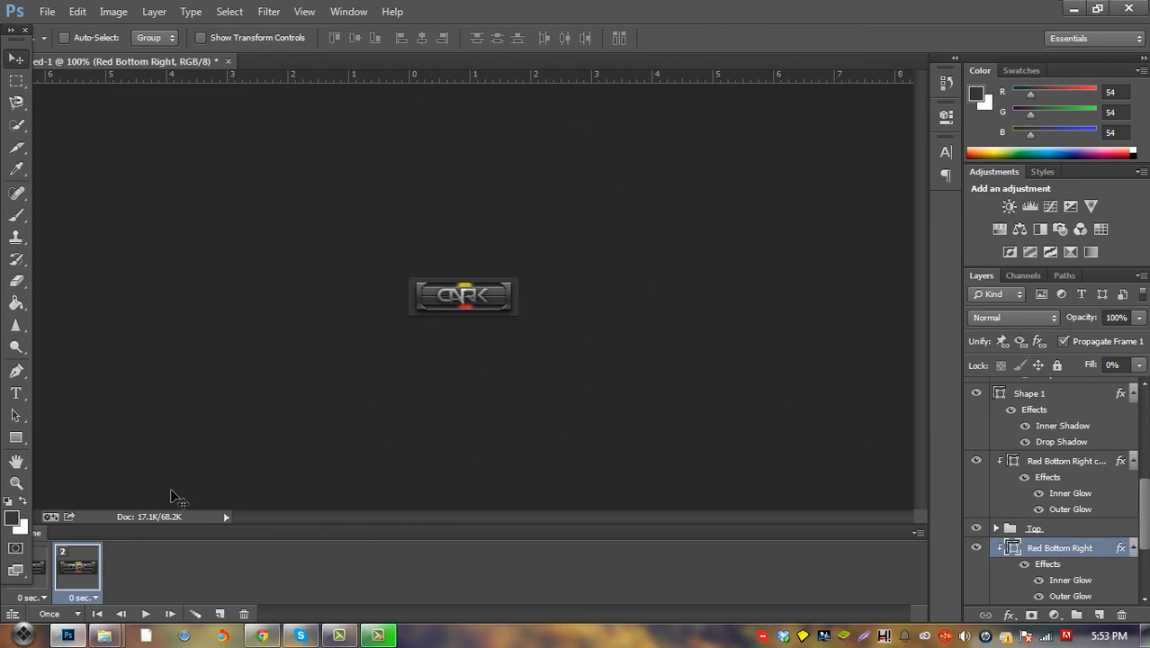
Tween frame 2 with the previous frame, adding 12 frames for all layers, and preview the animation
left_click(198, 615)
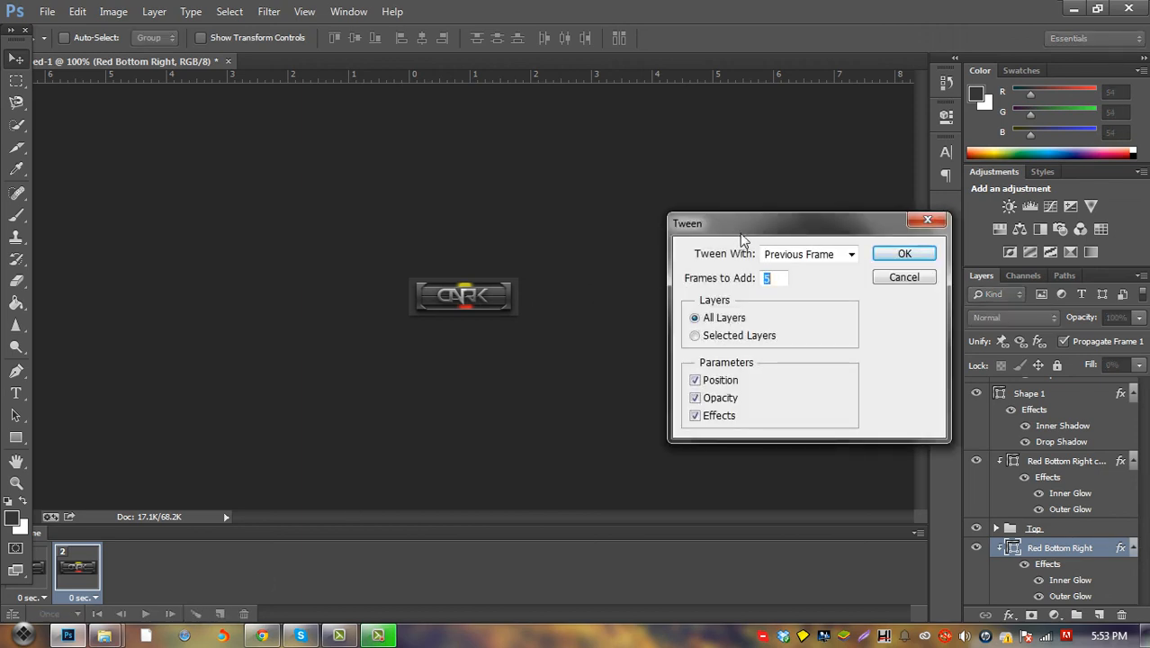
left_click_drag(743, 240, 680, 204)
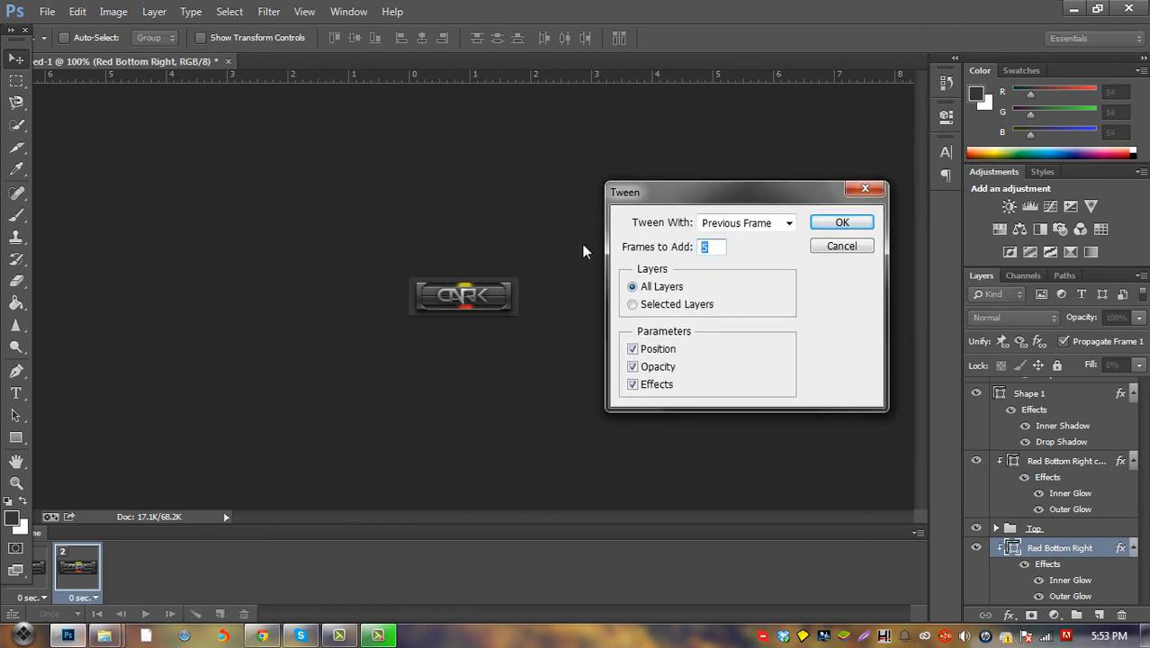
left_click(841, 225)
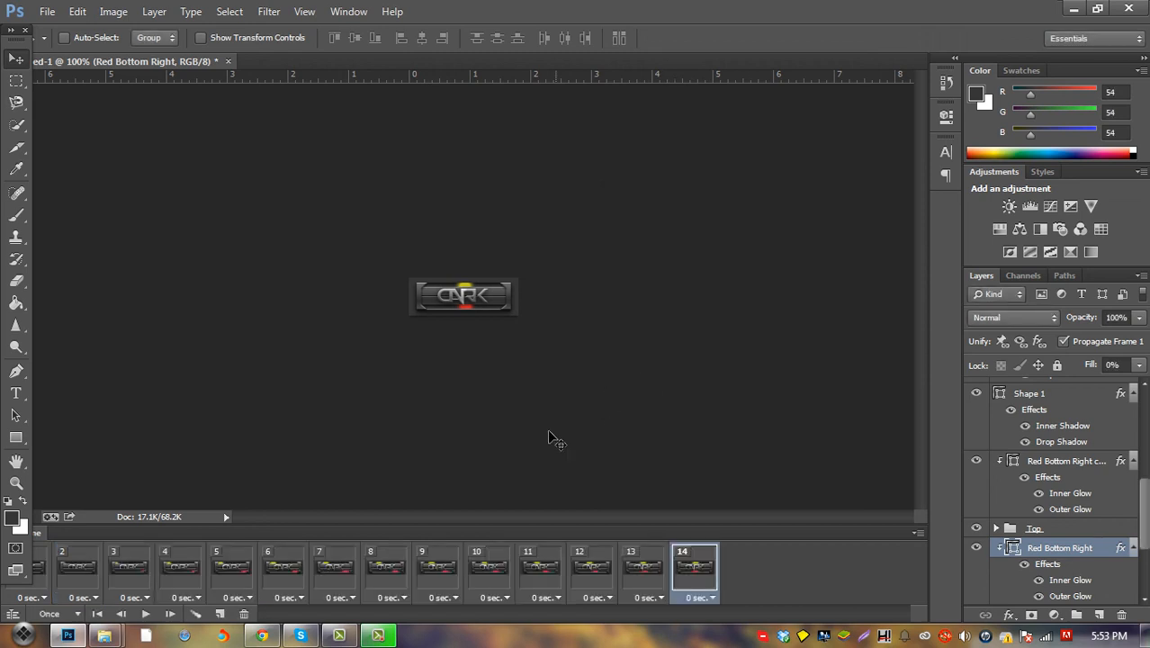
left_click(145, 613)
Add a new end frame and move both lights to their opposite corner brackets and the shine past the logo's last letter
left_click(220, 615)
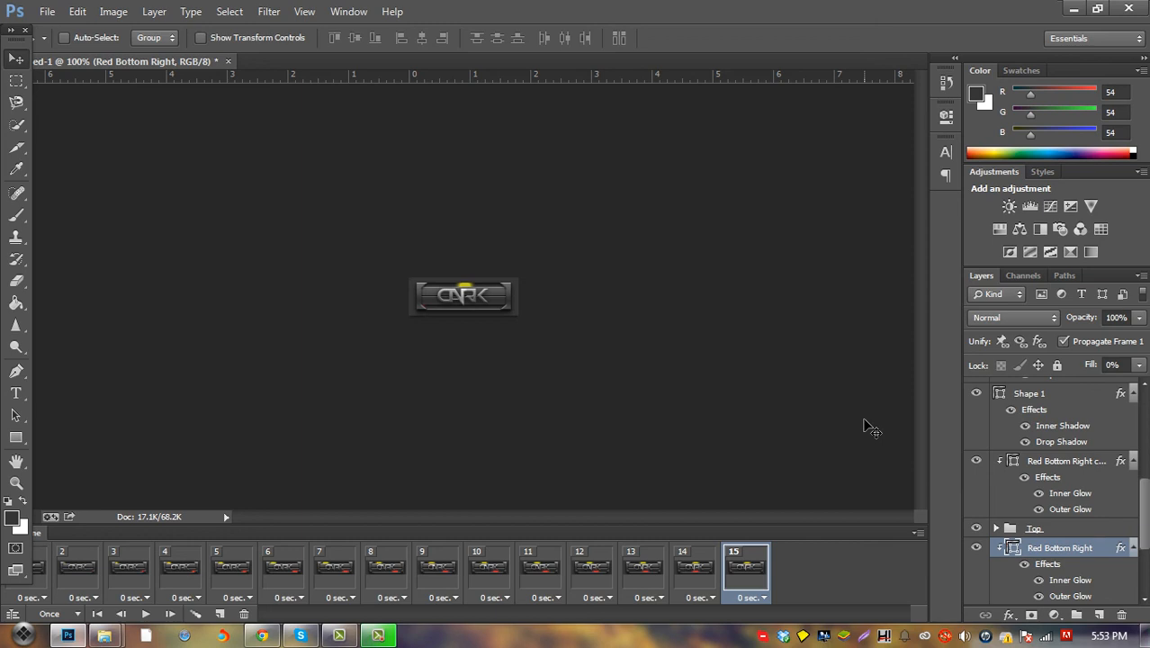
left_click(1072, 462)
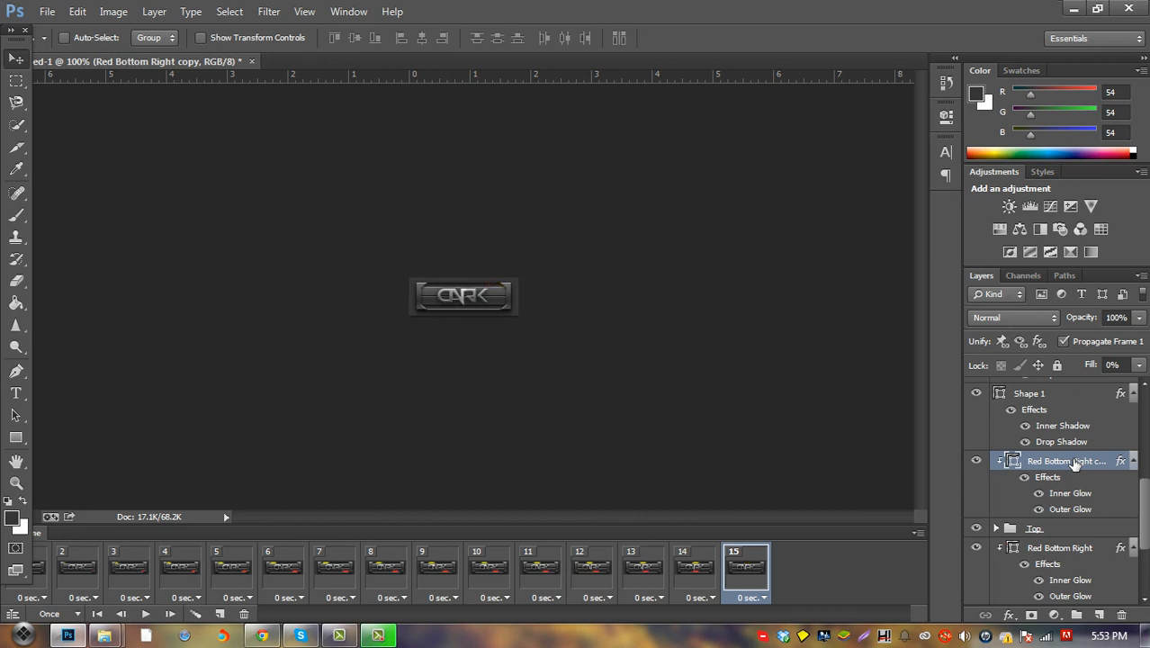
scroll(1067, 454, "up", 5)
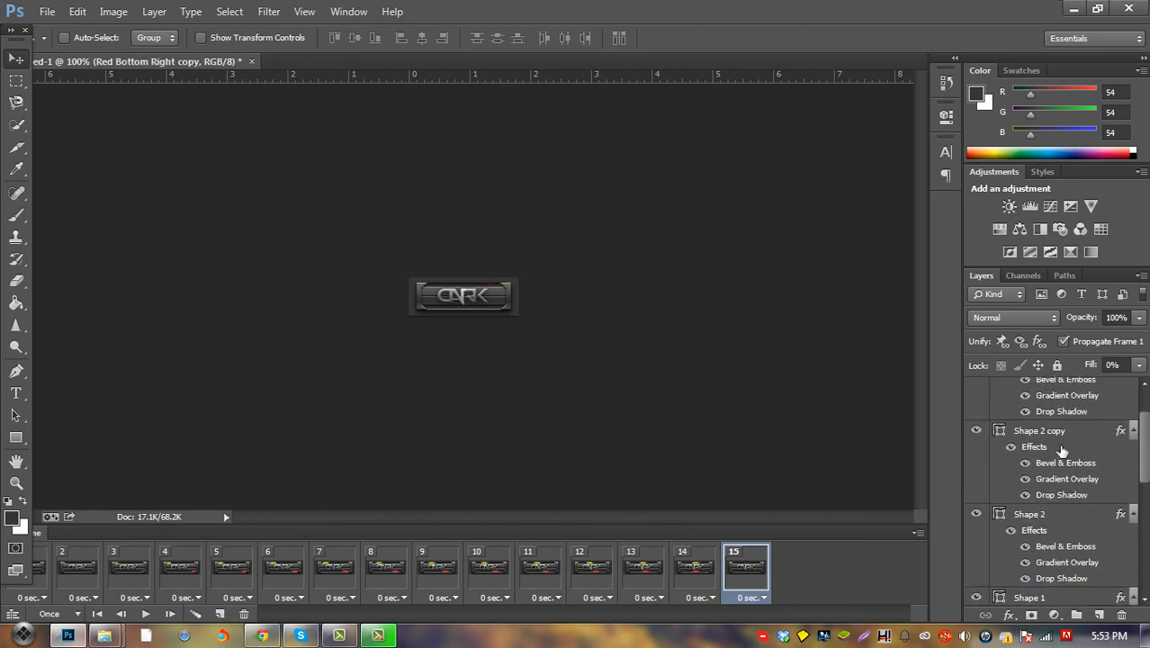
scroll(1062, 450, "up", 3)
left_click(1062, 386)
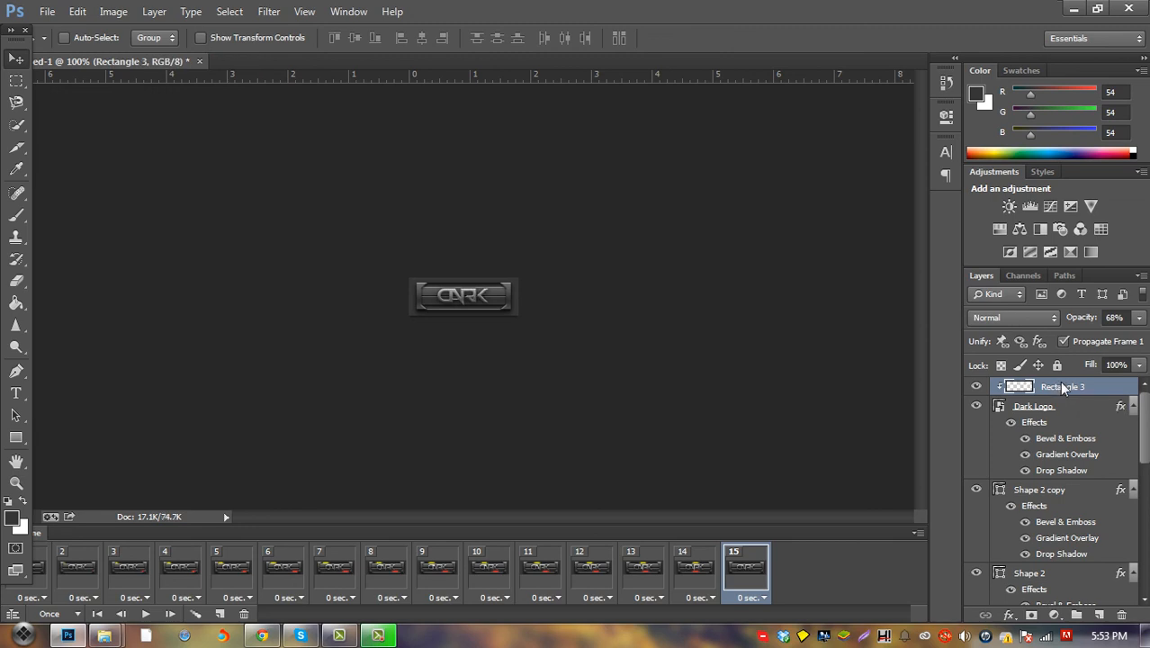
Tween the new end frame with the previous frame, adding 12 frames for all layers
left_click(195, 614)
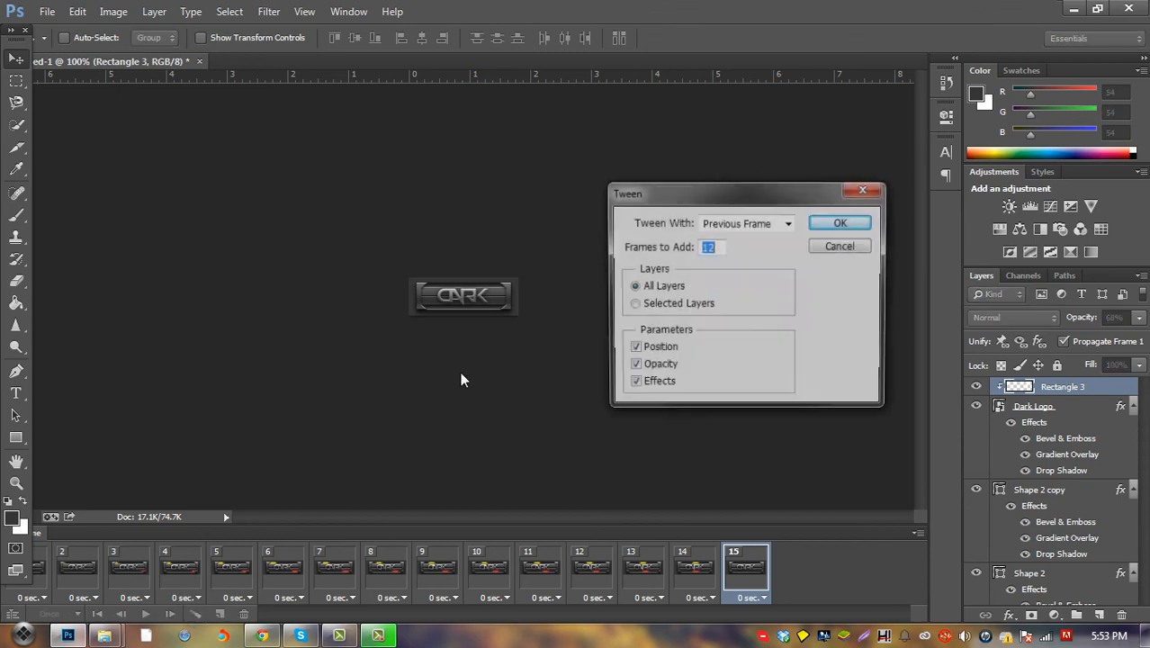
left_click(720, 249)
left_click(842, 224)
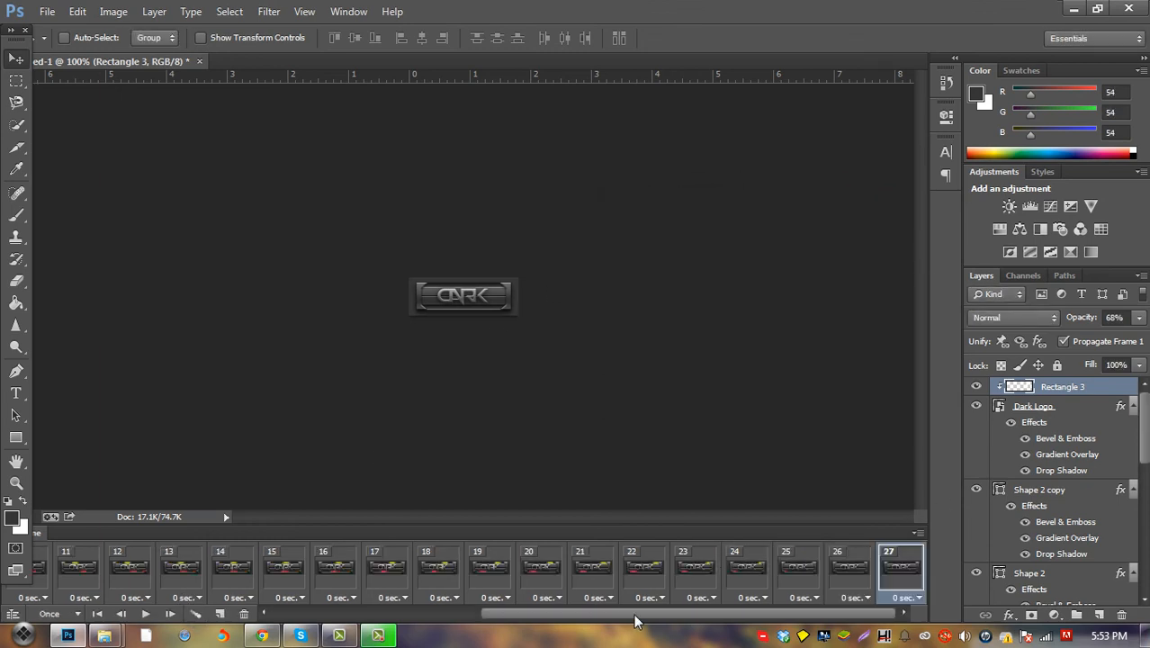
Set the animation to loop forever and play it from the first frame
left_click_drag(635, 614, 421, 614)
left_click(45, 569)
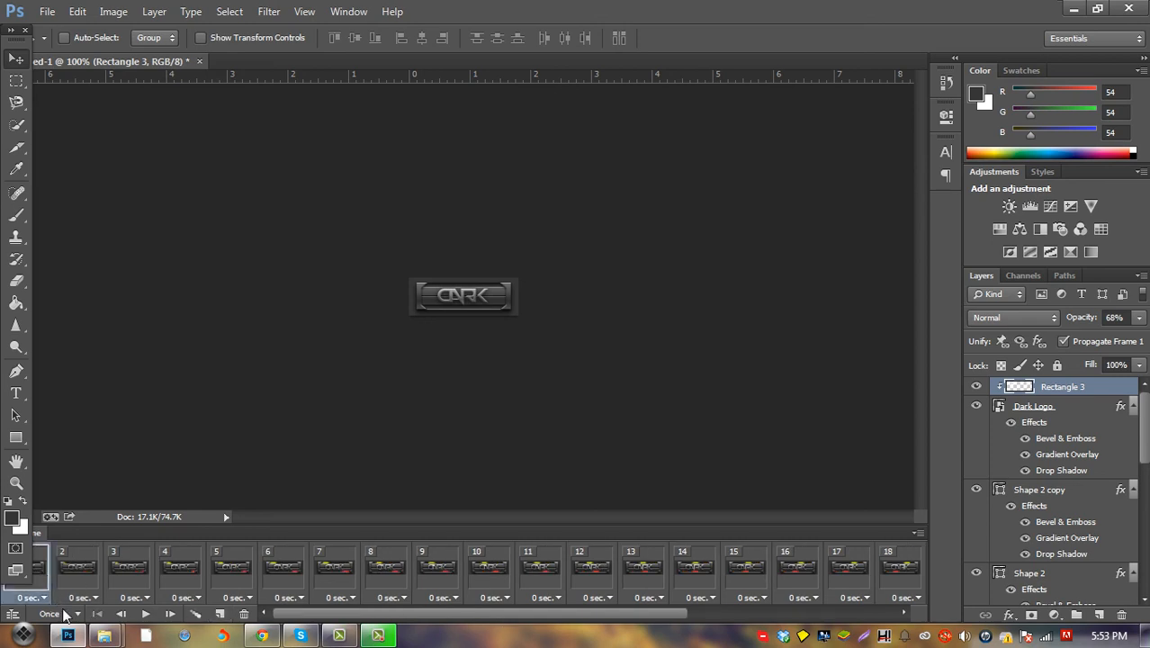
left_click(67, 614)
left_click(86, 569)
left_click(146, 613)
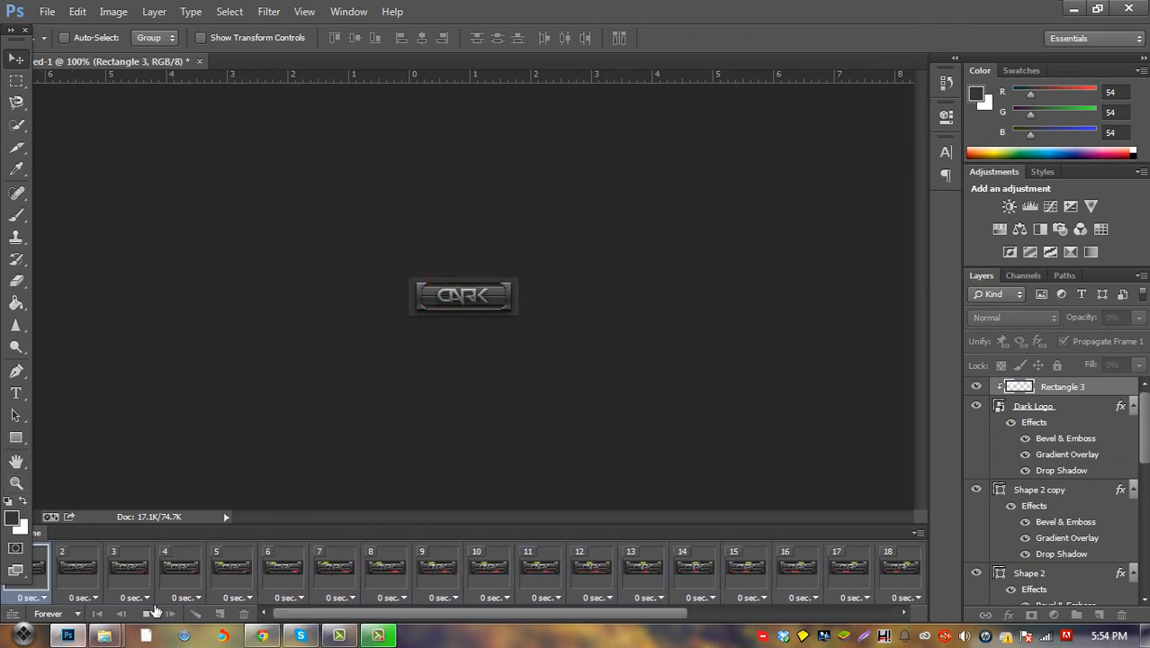
Open Dark-UB-for-HF.gif from the Userbars folder on the desktop in the browser to view the finished animated userbar
double_click(760, 3)
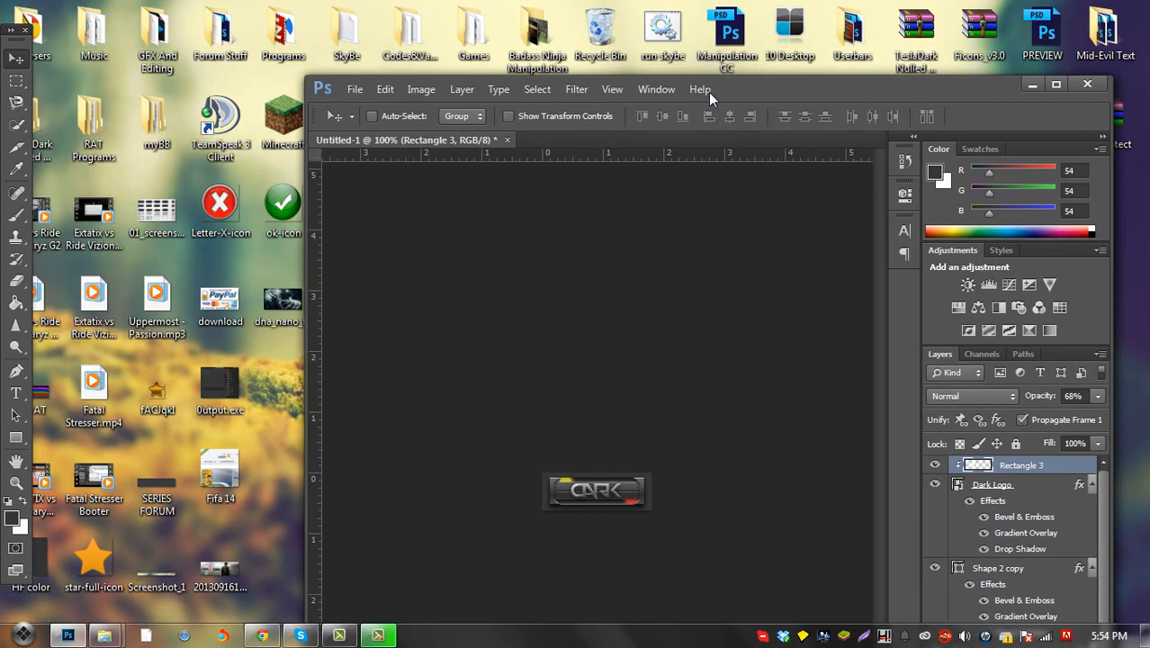
left_click_drag(708, 92, 677, 90)
double_click(837, 38)
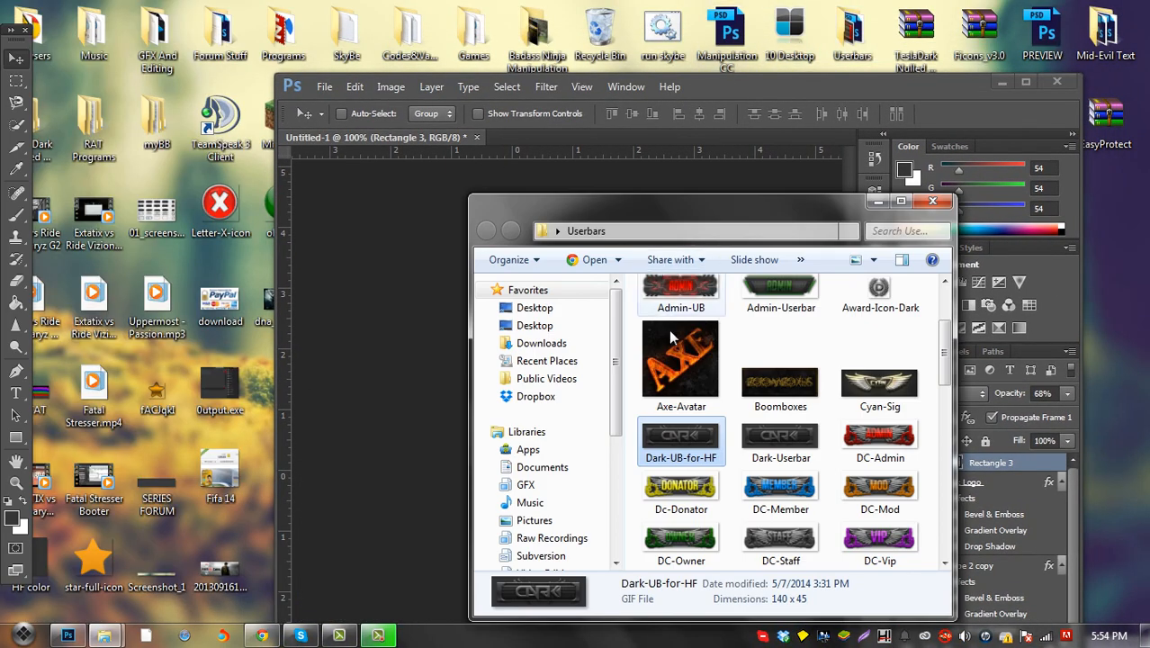
double_click(708, 453)
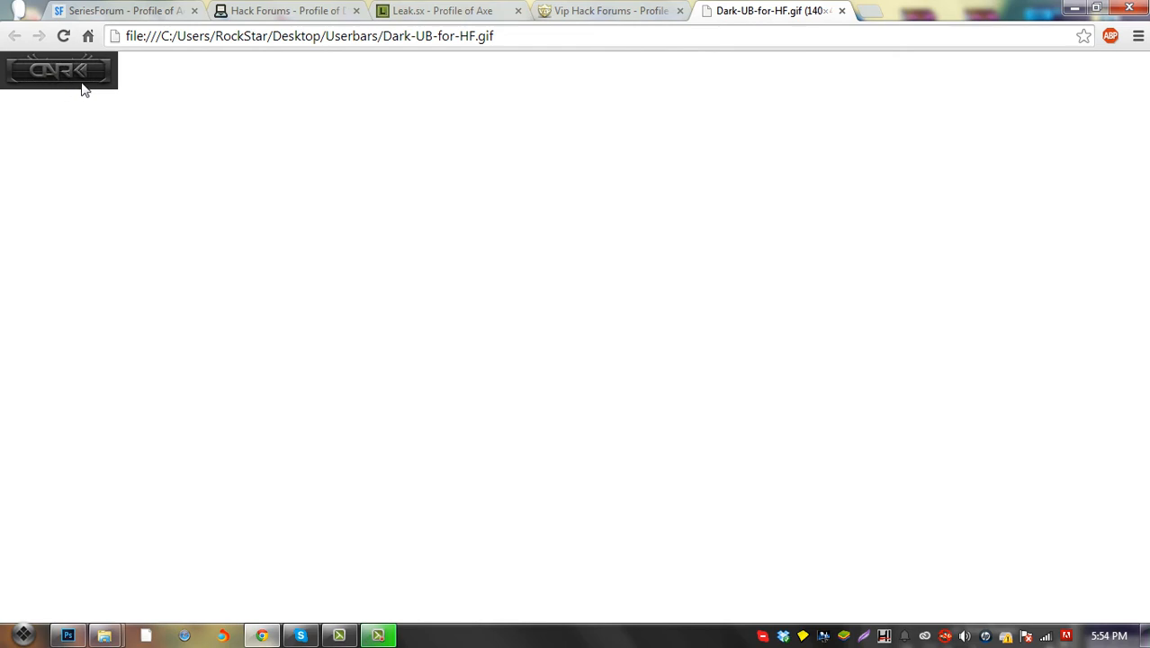
Close the Dark-UB-for-HF.gif preview and return to the userbar document in a maximized Photoshop window
left_click_drag(87, 56, 84, 58)
left_click_drag(92, 56, 63, 54)
left_click(842, 10)
left_click(1074, 7)
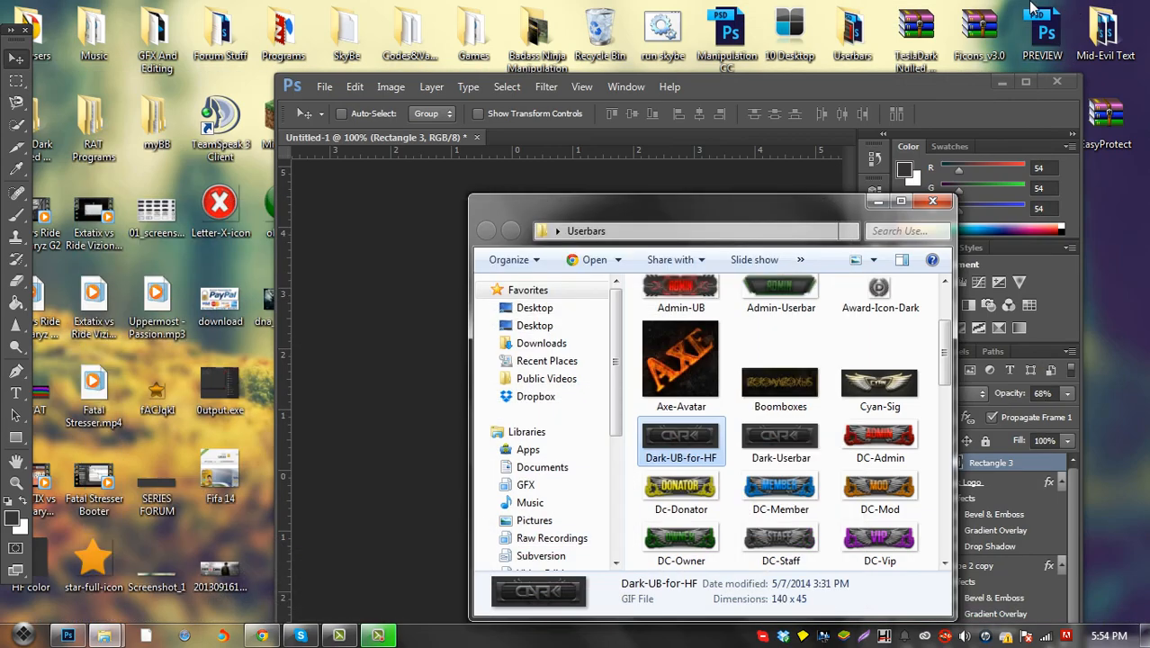
left_click(877, 200)
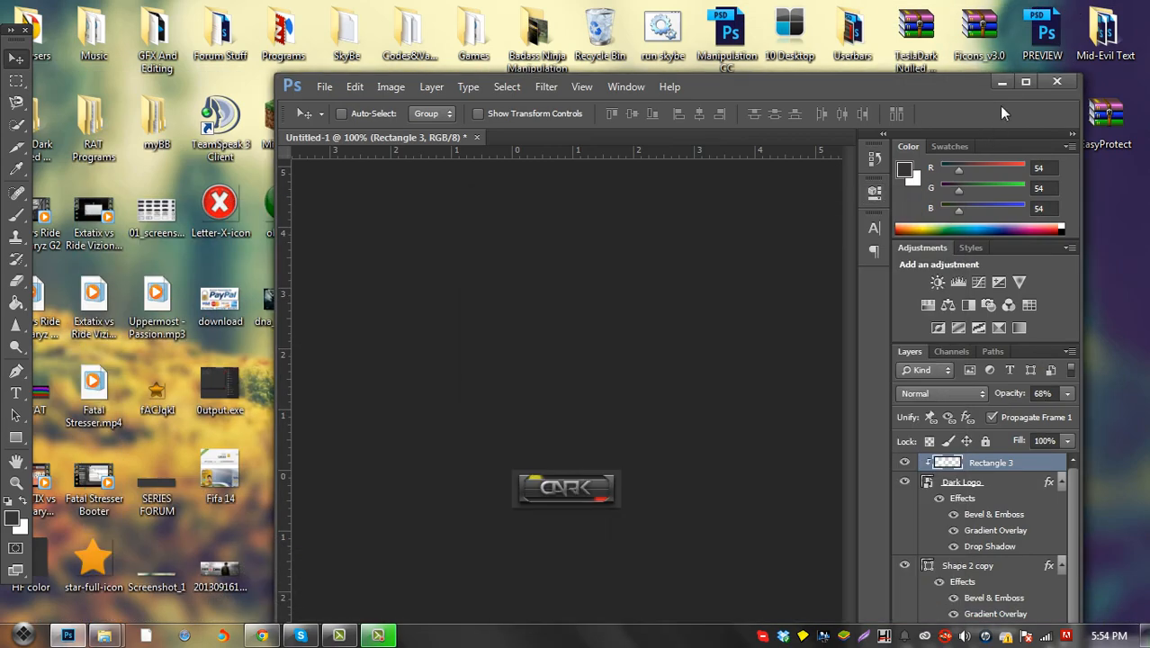
left_click(1025, 82)
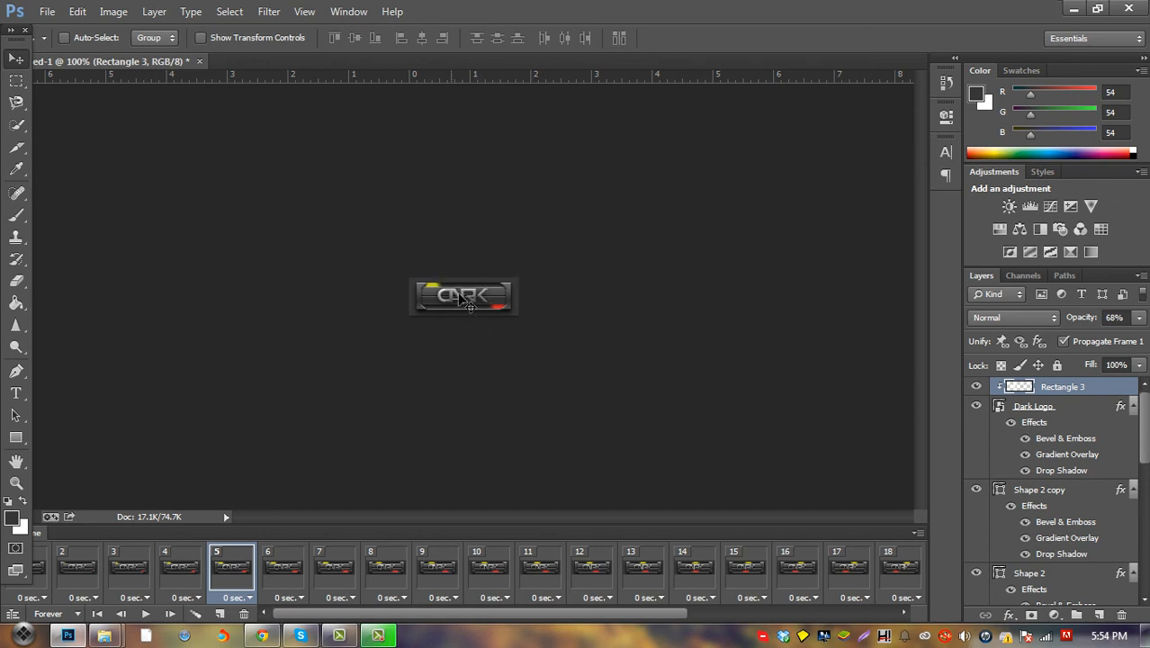
Play the userbar animation from the first frame, then stop playback and reselect frame 1
left_click(42, 562)
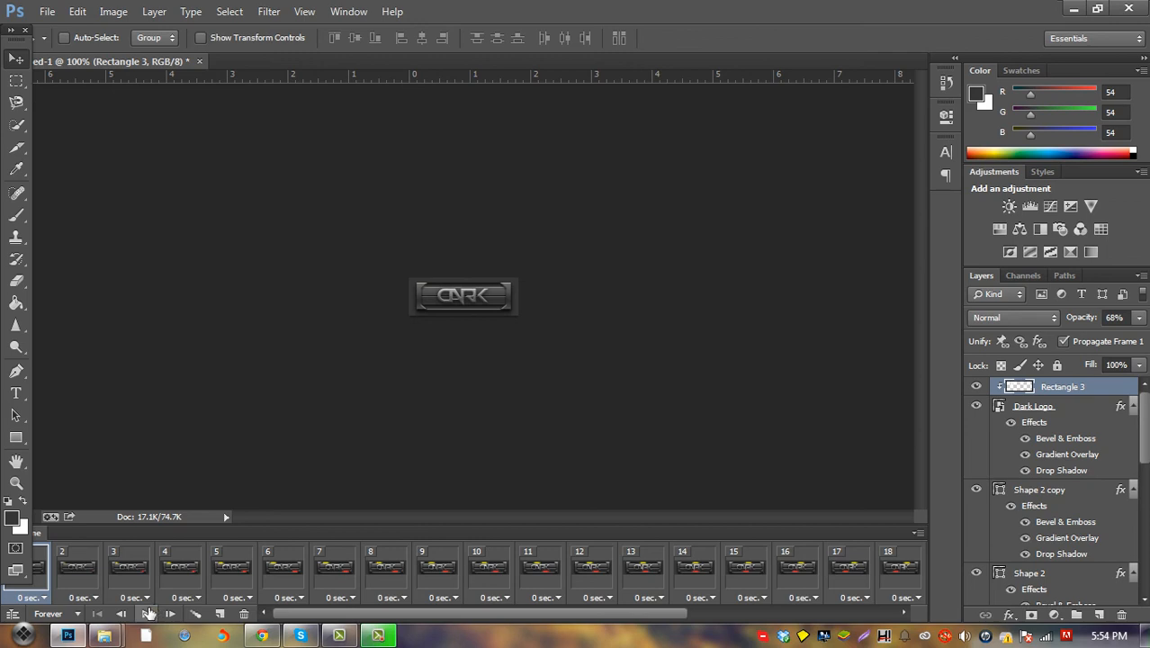
left_click(145, 612)
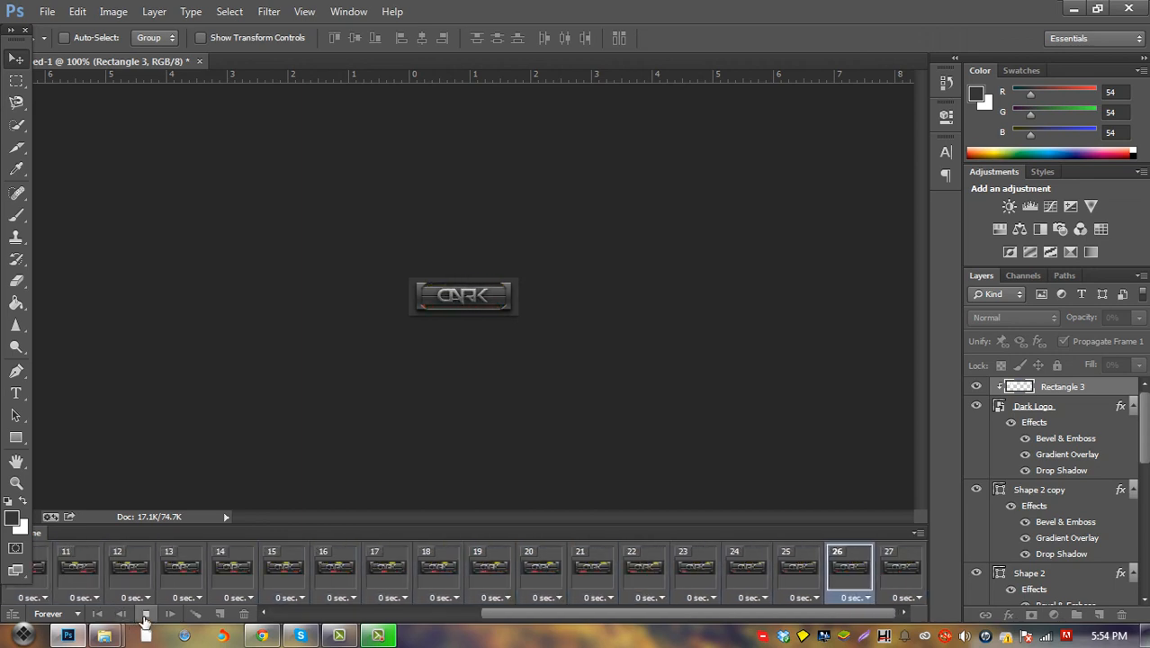
left_click(144, 614)
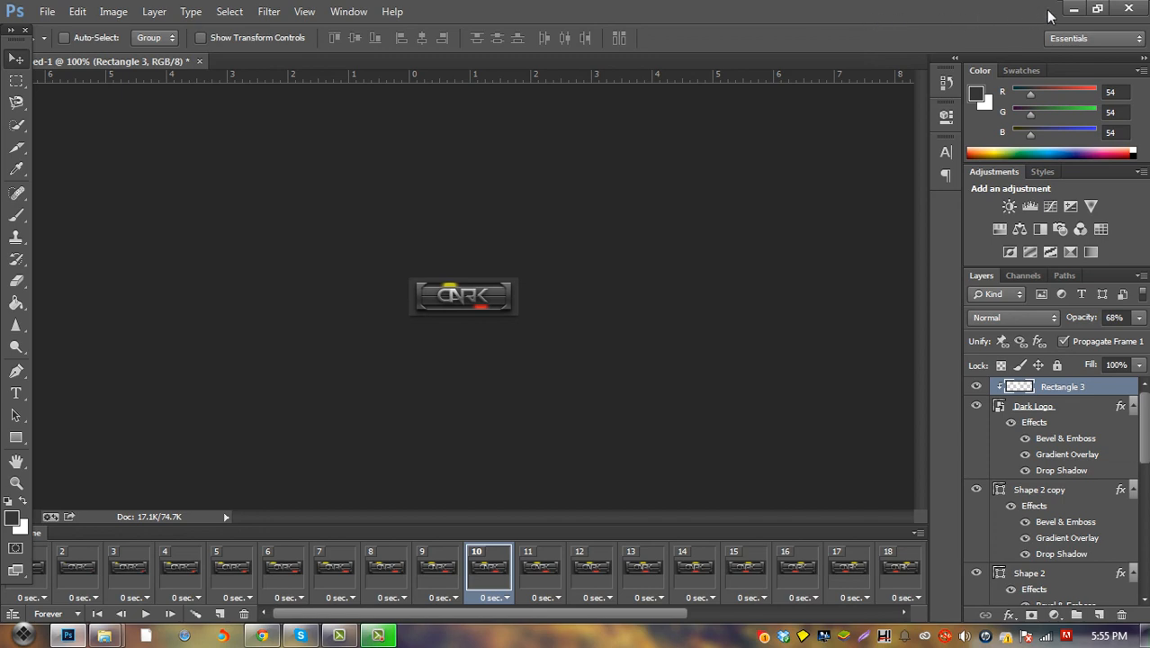
left_click(40, 571)
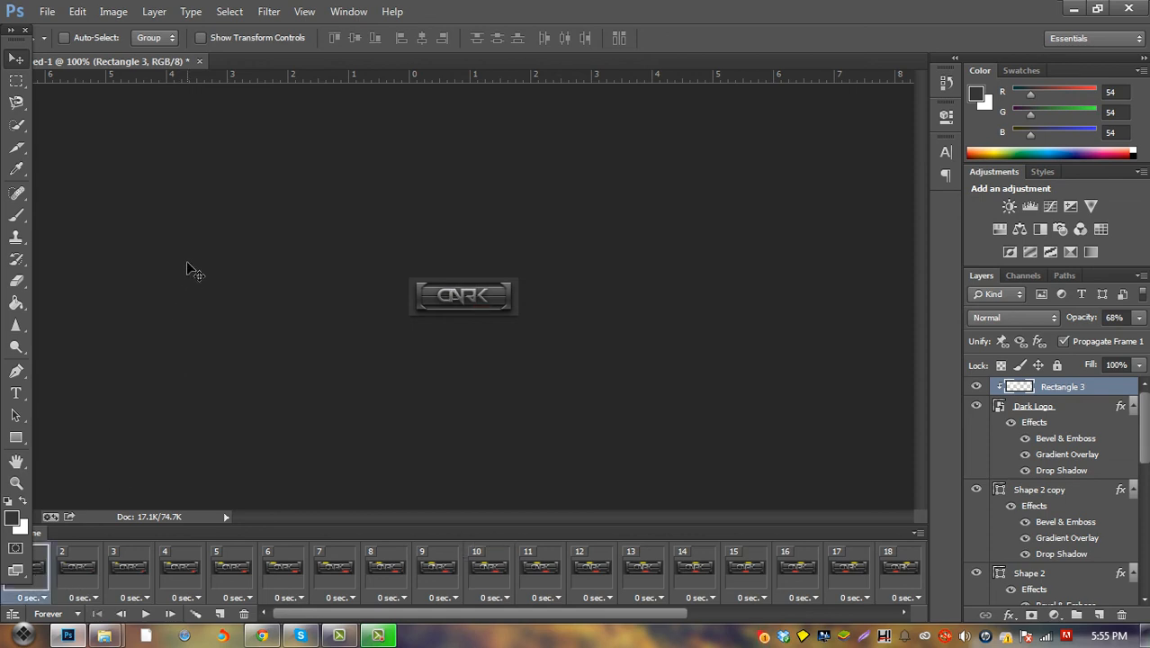